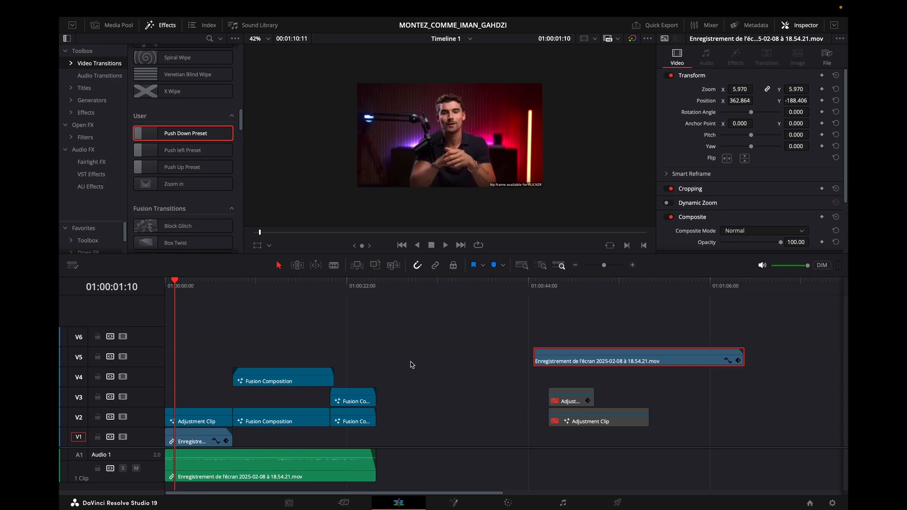
Step: Play the opening title animation in the full-screen viewer up to the MASTERCLASS title and return to the timeline
left_click(412, 364)
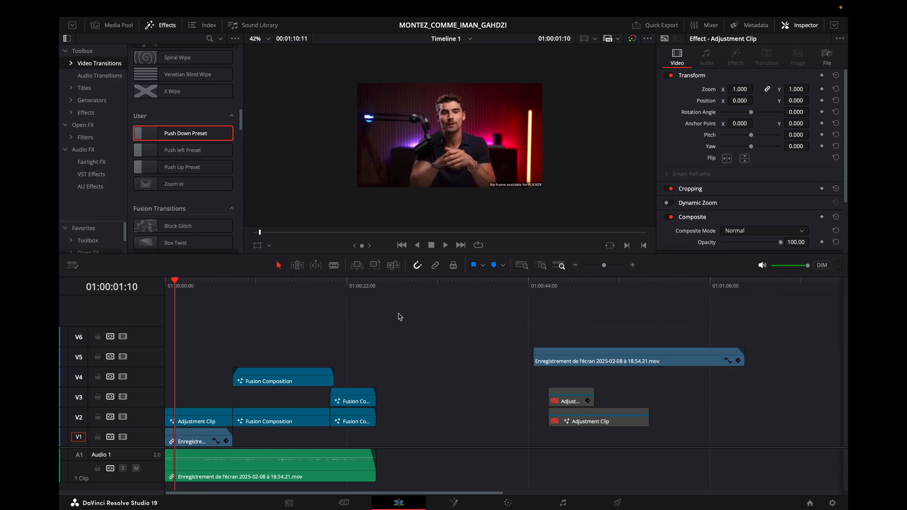
key("ctrl+f")
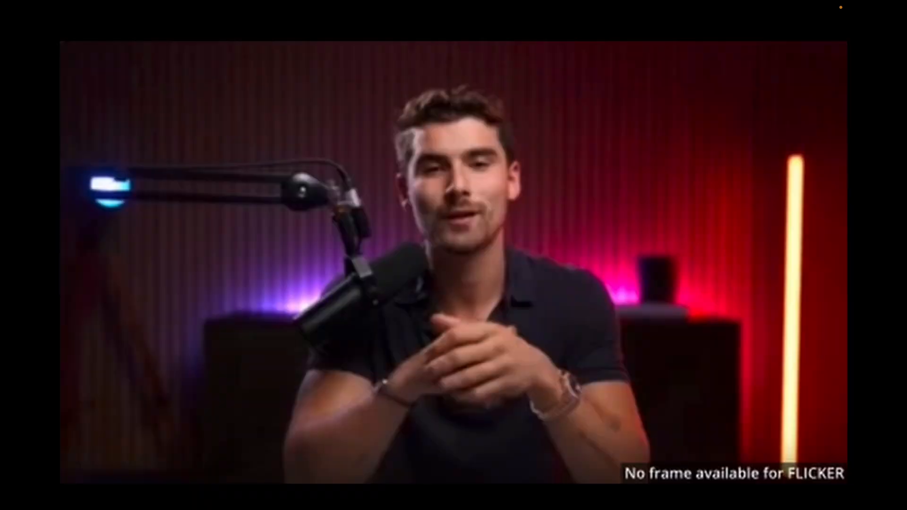
key("space")
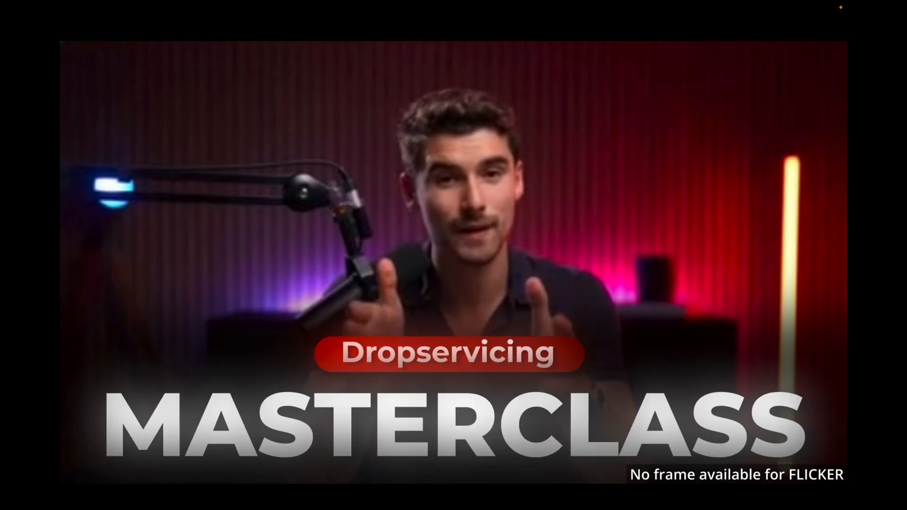
key("ctrl+f")
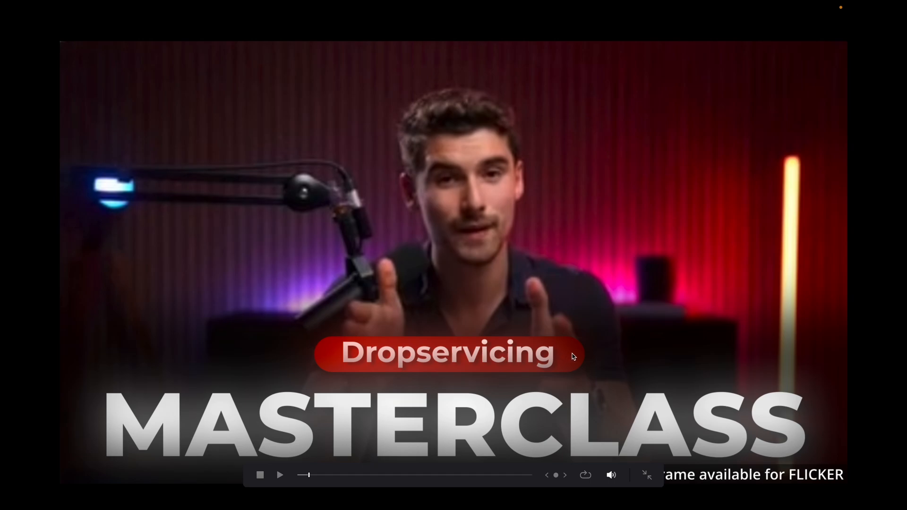
left_click(647, 475)
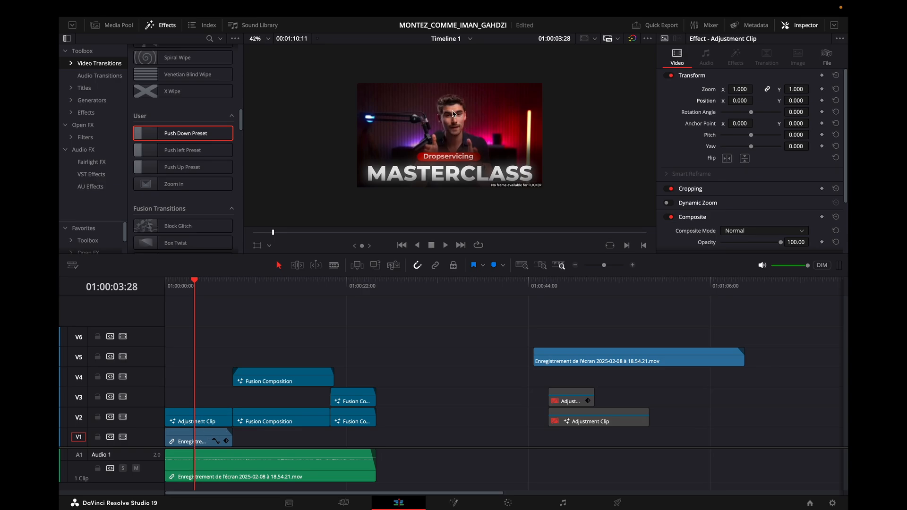
Step: Place a Fusion Composition effect on track V6 above the first clip, and delete it
left_click(96, 25)
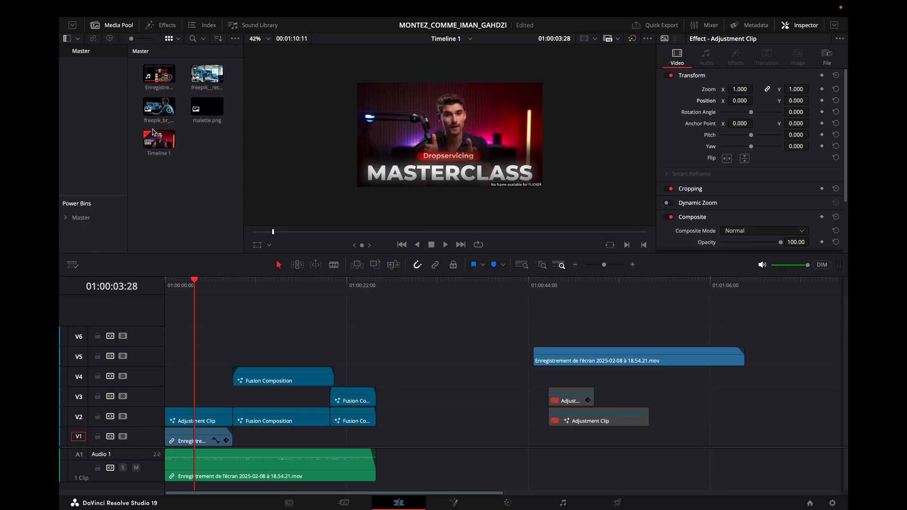
left_click(81, 218)
left_click_drag(194, 286, 197, 286)
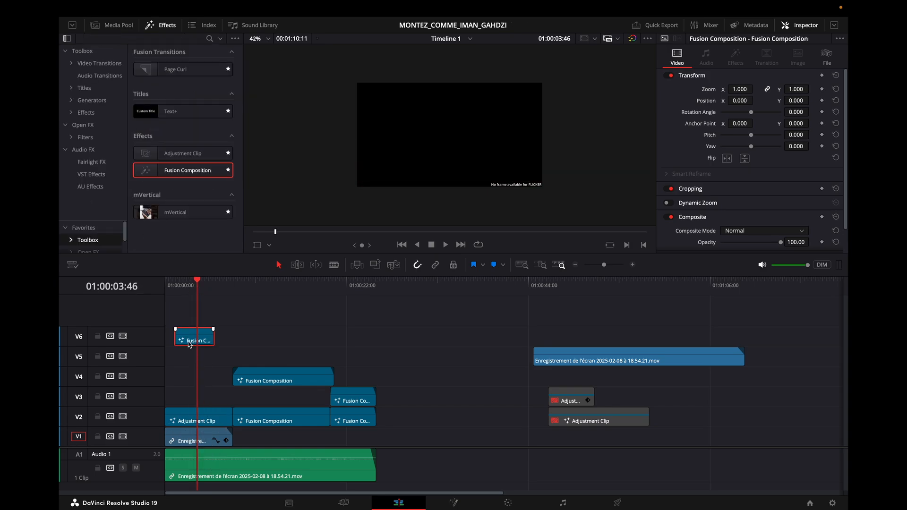
key("Delete")
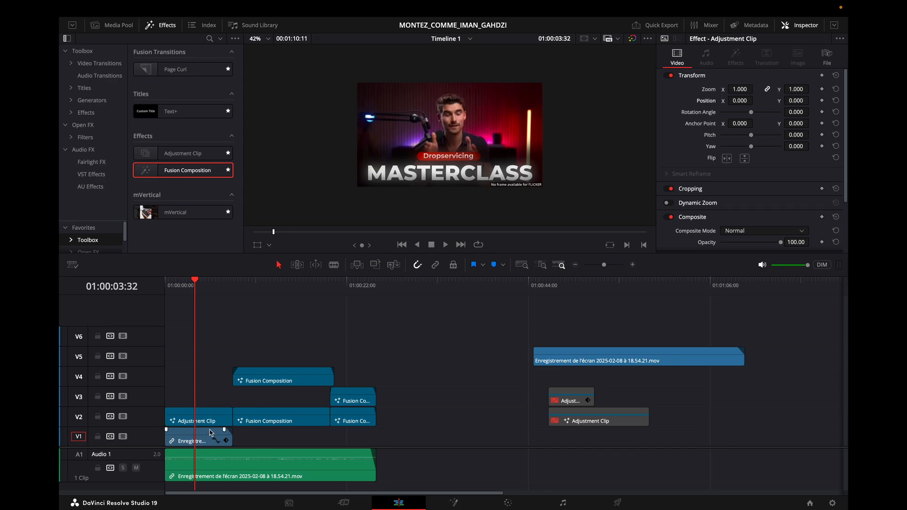
Step: Open the first adjustment clip's composition in Fusion and look over its whole node tree
left_click(453, 502)
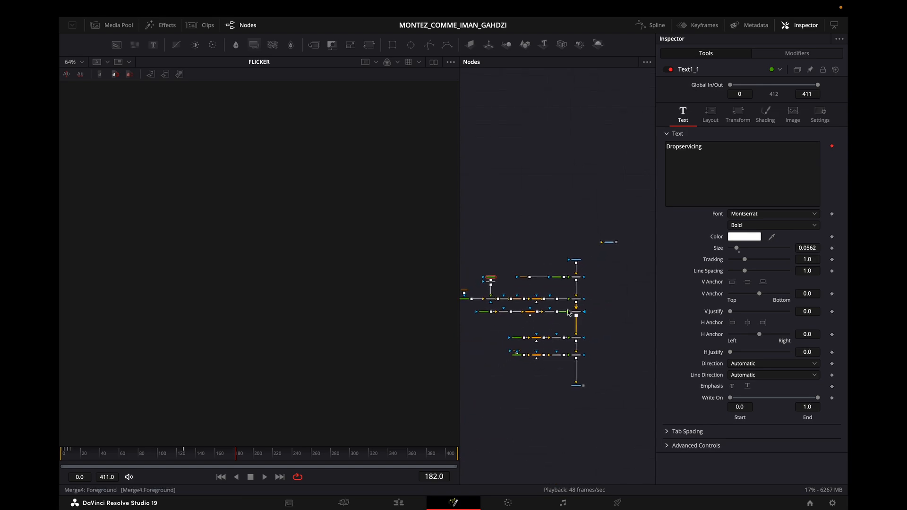
scroll(587, 289, "up", 5)
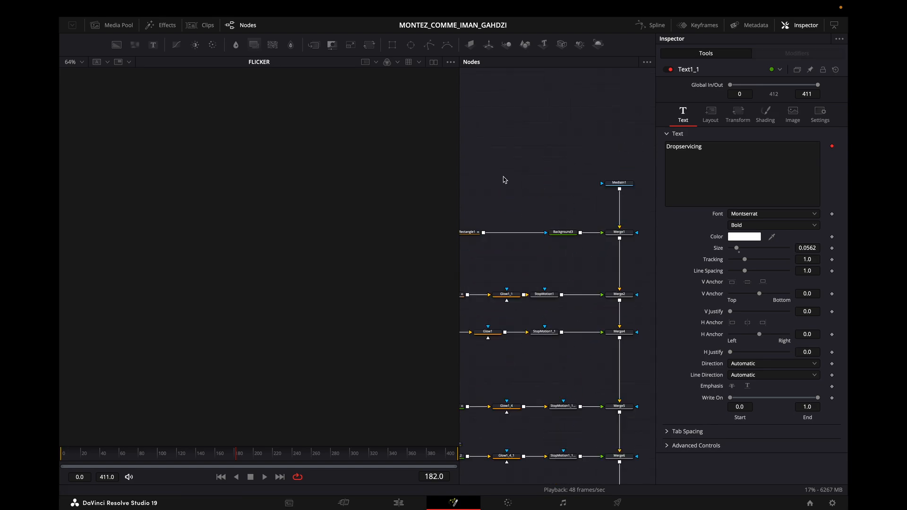
scroll(491, 183, "down", 6)
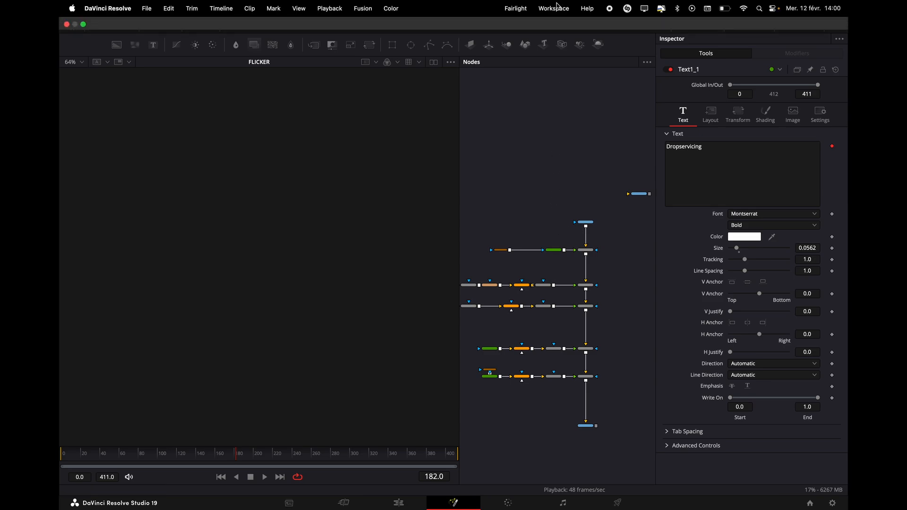
Step: Apply the Mid Flow Vertical Fusion layout preset and switch to a single viewer
left_click(553, 8)
mouse_move(566, 140)
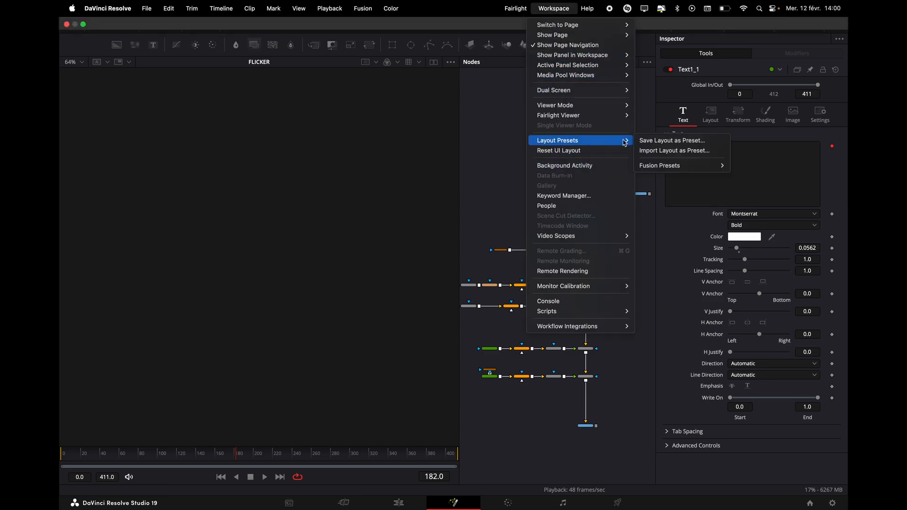
mouse_move(670, 165)
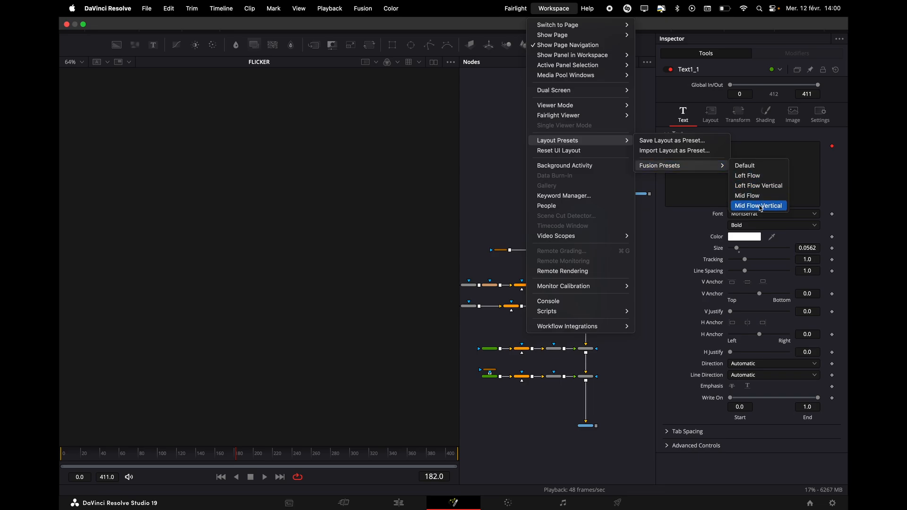
left_click(758, 206)
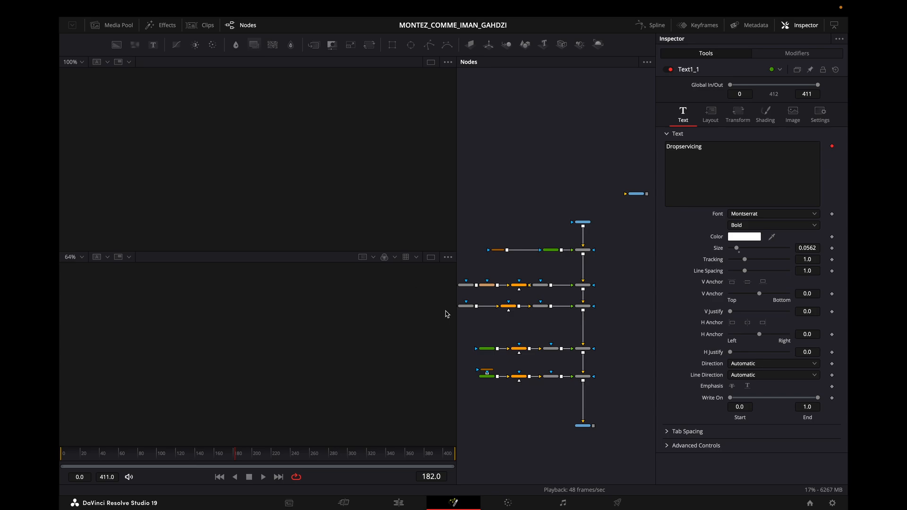
left_click(430, 257)
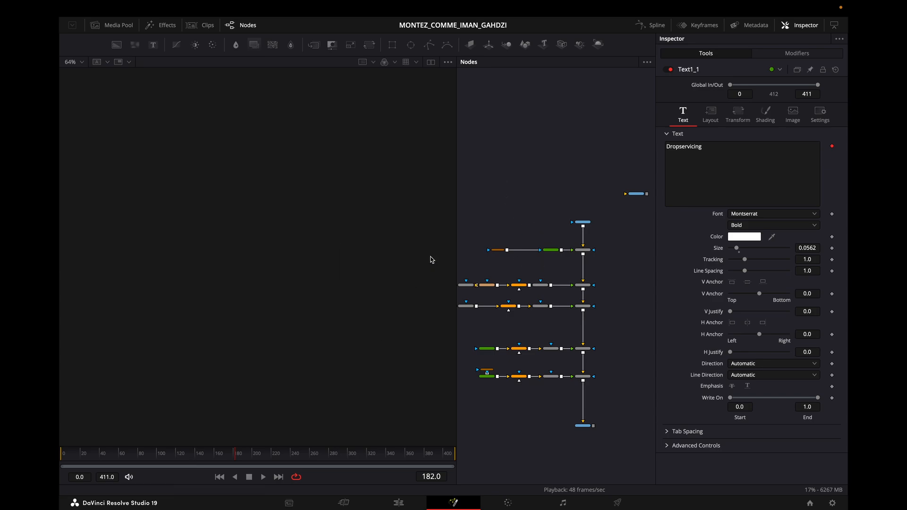
Step: Show the output of the Merge1 node and of the MediaIn1 node in the viewer
scroll(583, 255, "up", 5)
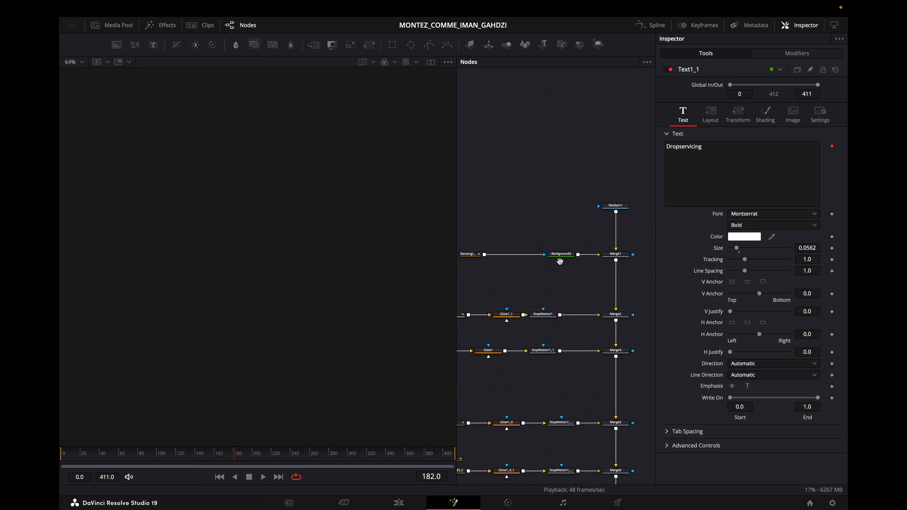
left_click(630, 259)
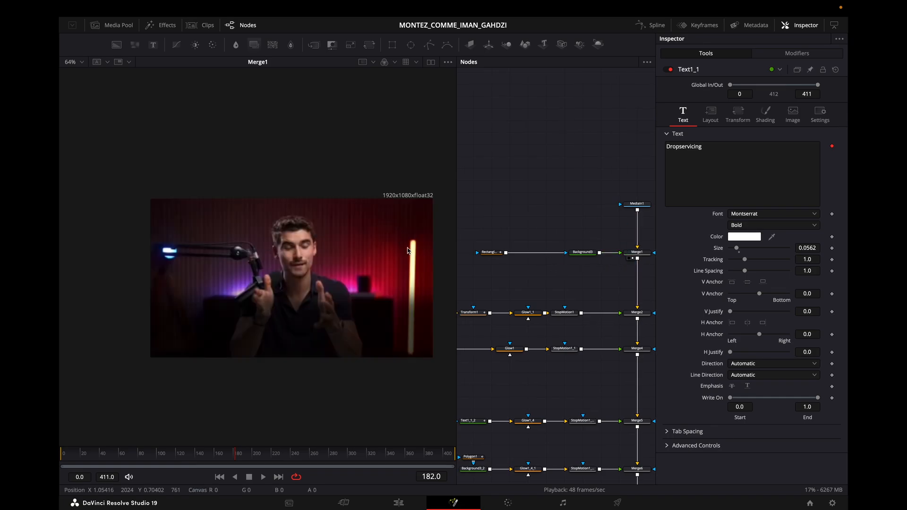
left_click_drag(632, 278, 570, 274)
left_click(569, 206)
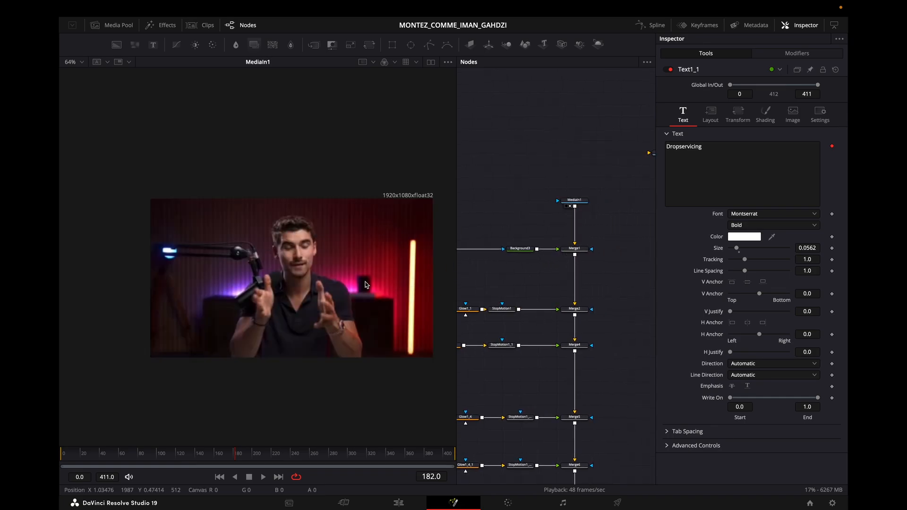
Step: Compare MediaIn1 with the source clip on track V1 of the edit timeline, and return to the Fusion composition
left_click(398, 503)
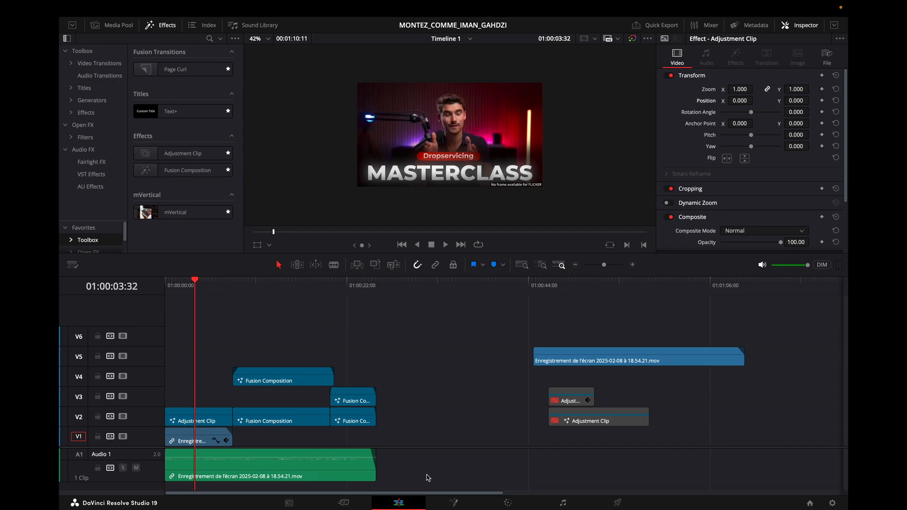
left_click(457, 503)
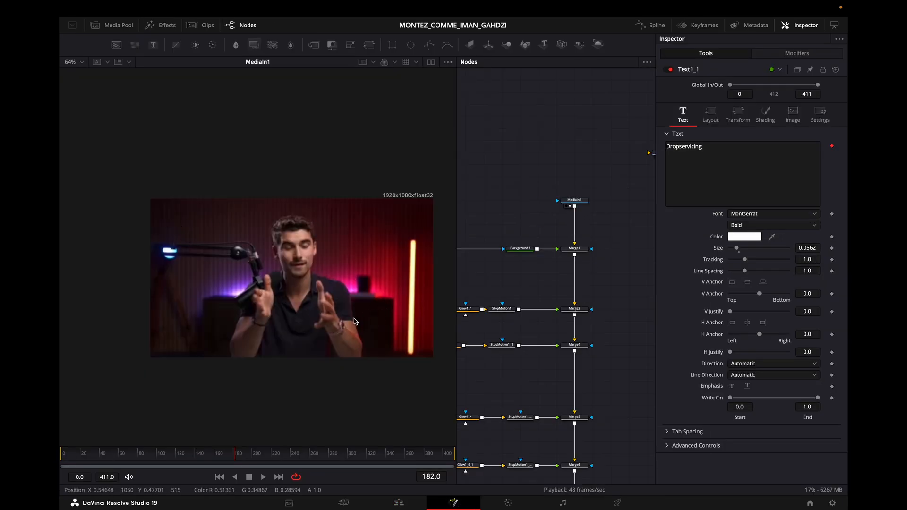
left_click(406, 503)
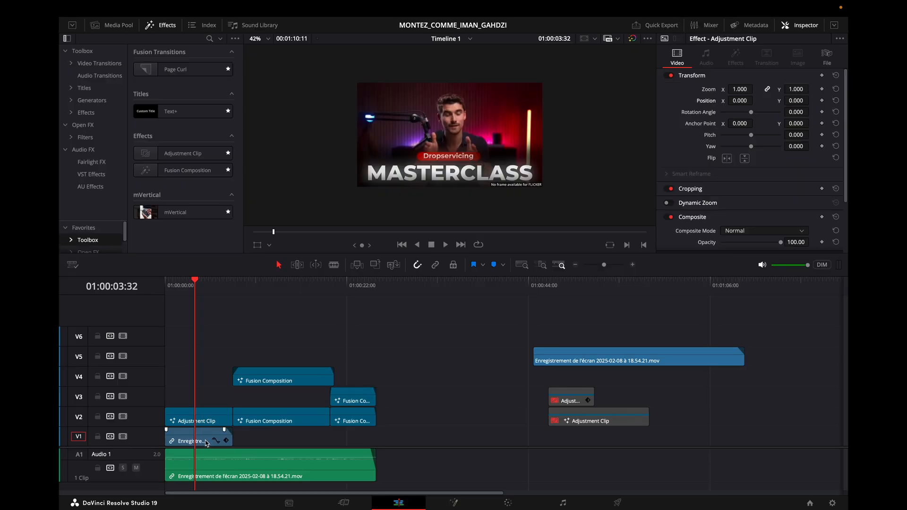
left_click(453, 503)
Step: Show the Rectangle1 mask that feeds Background3 in the viewer
left_click_drag(579, 251, 292, 251)
left_click_drag(522, 257, 562, 252)
left_click_drag(467, 246, 310, 263)
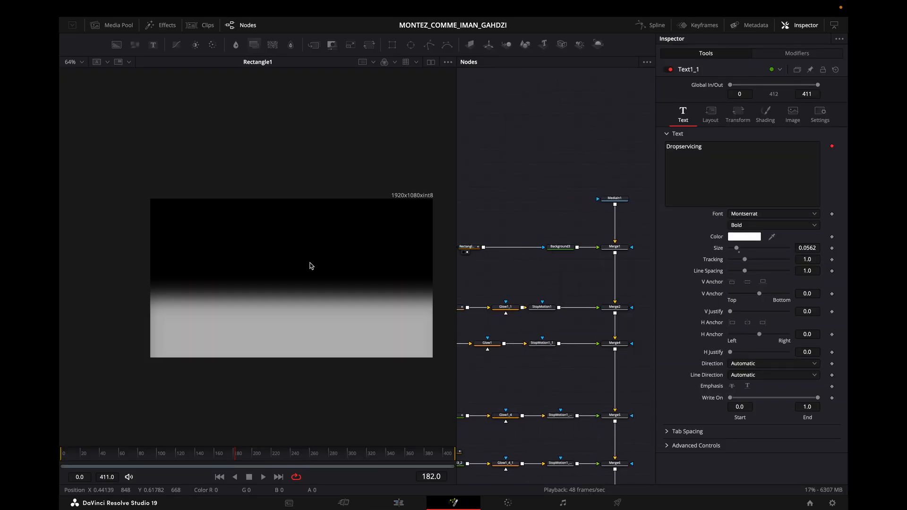
left_click(469, 247)
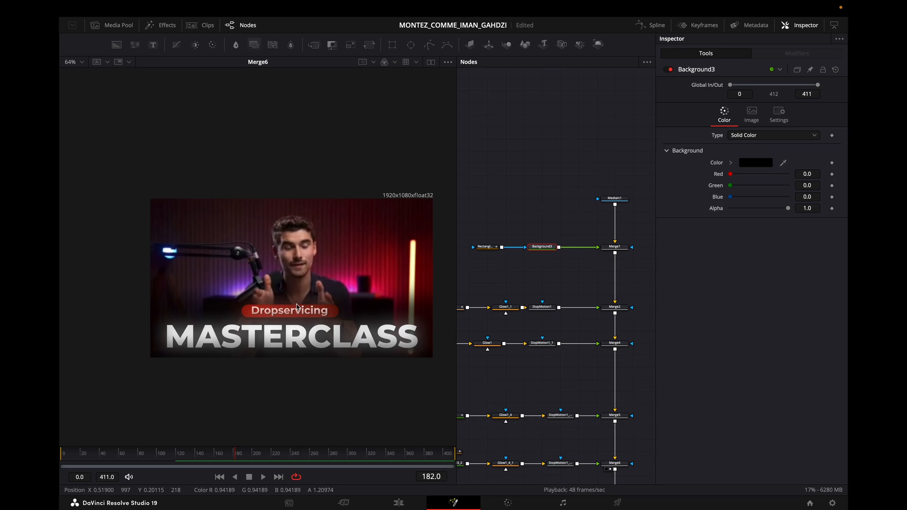
Step: Scrub Rectangle1's animation to frame 89, display its Center displacement curve in the Spline editor, and examine the Ease options
left_click(490, 247)
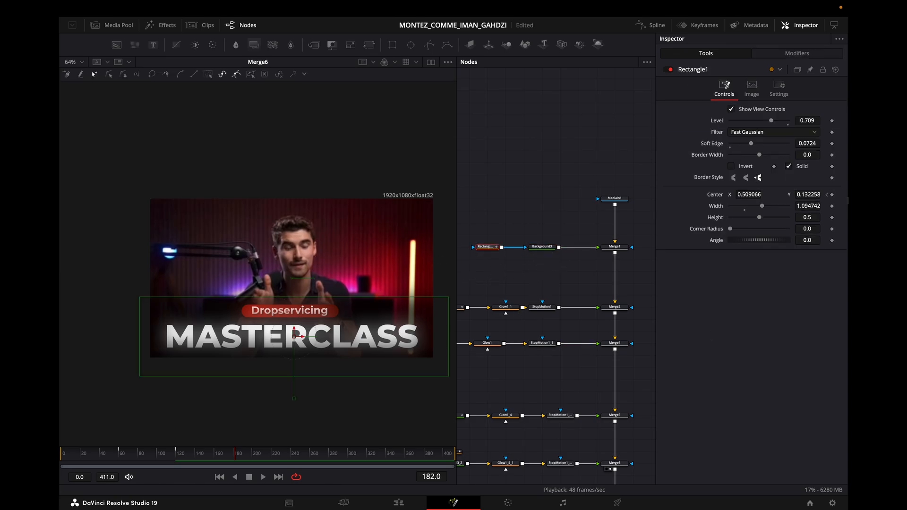
left_click_drag(94, 454, 145, 456)
key("F7")
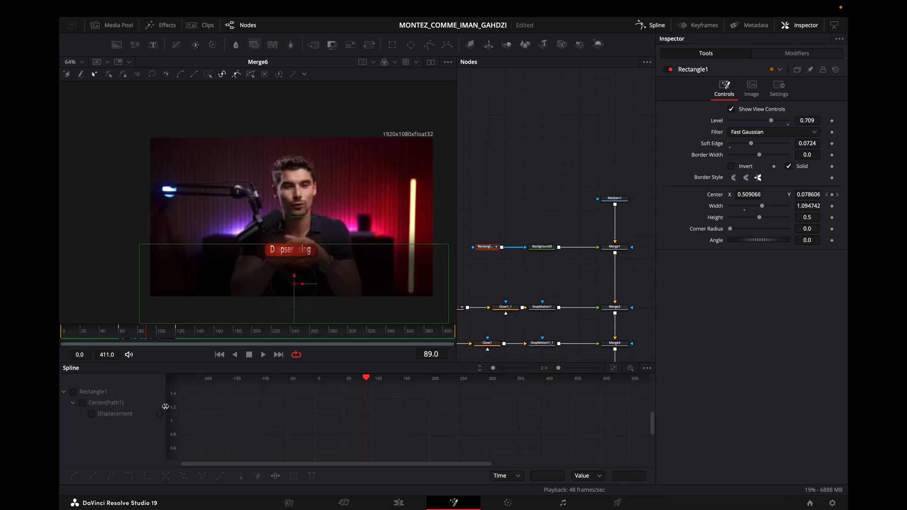
left_click(74, 393)
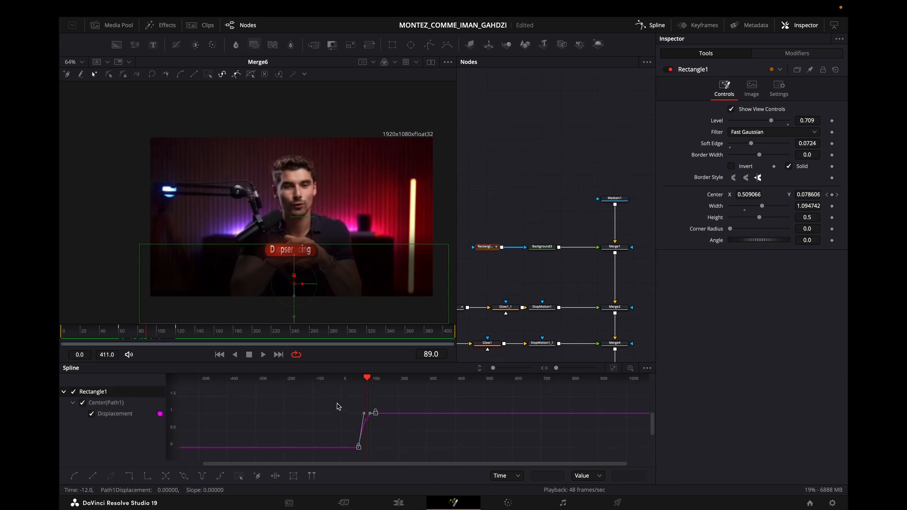
right_click(390, 440)
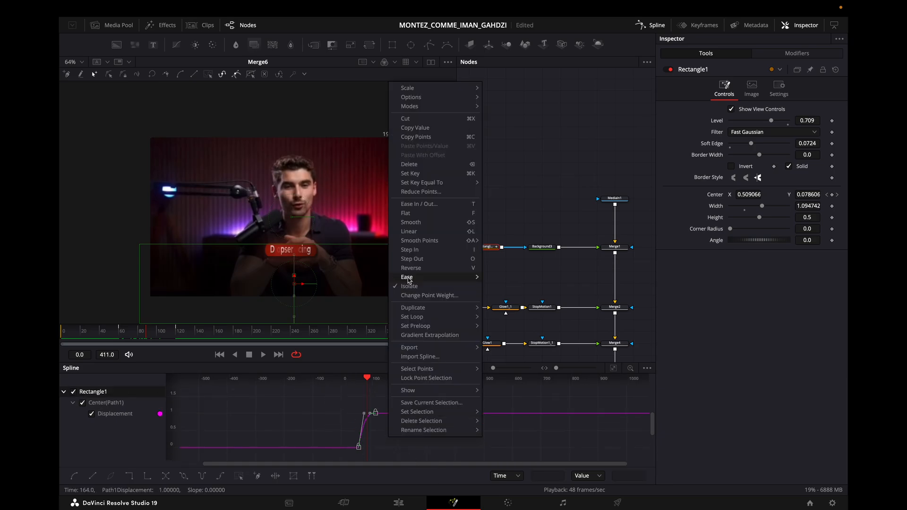
mouse_move(410, 279)
left_click(338, 419)
left_click(338, 419)
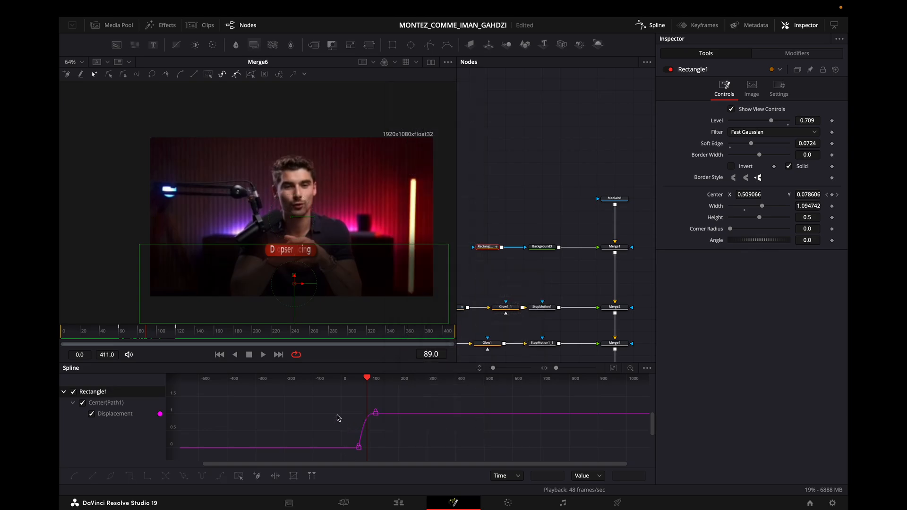
Step: Close the Spline editor and play the Rectangle1 mask's rising animation up to frame 113
key("F7")
key("space")
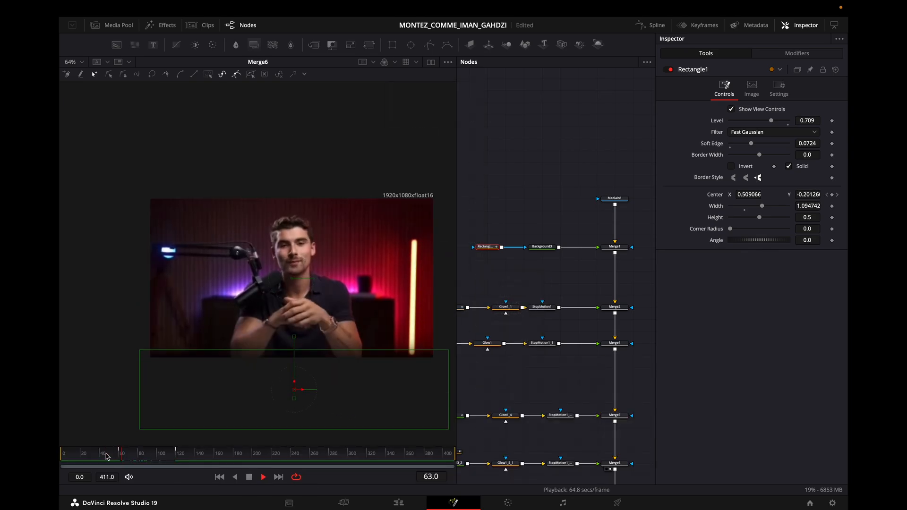
key("space")
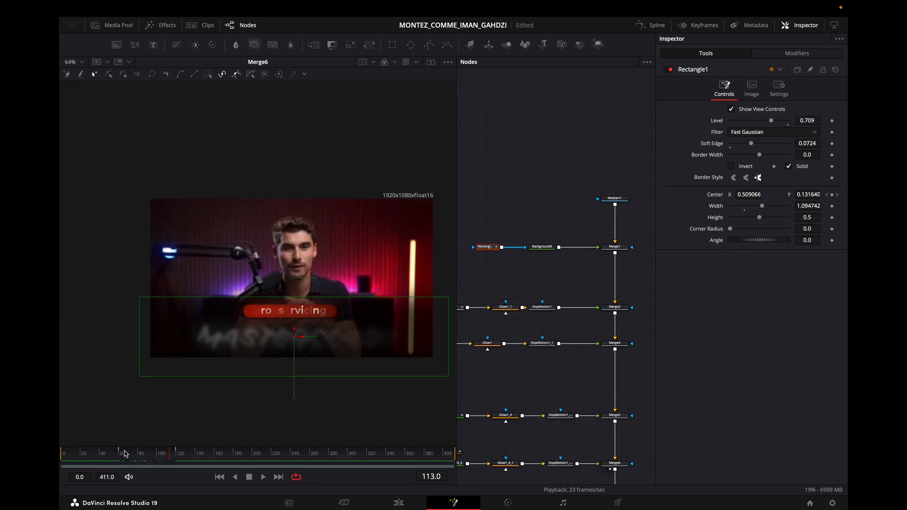
Step: Show Merge2 in the viewer and scrub the Dropservicing title animation from frame 227 back to 106 while viewing its source nodes
left_click_drag(566, 291, 583, 274)
left_click(626, 296)
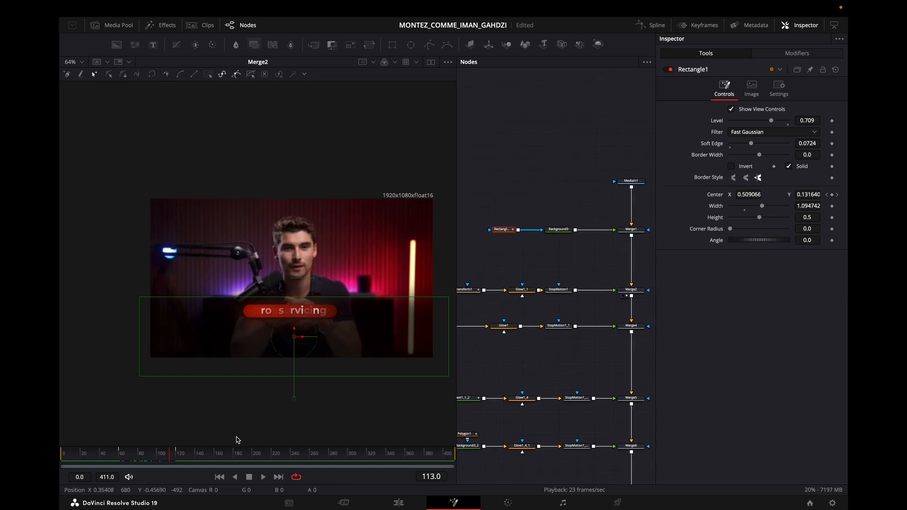
left_click_drag(253, 454, 278, 455)
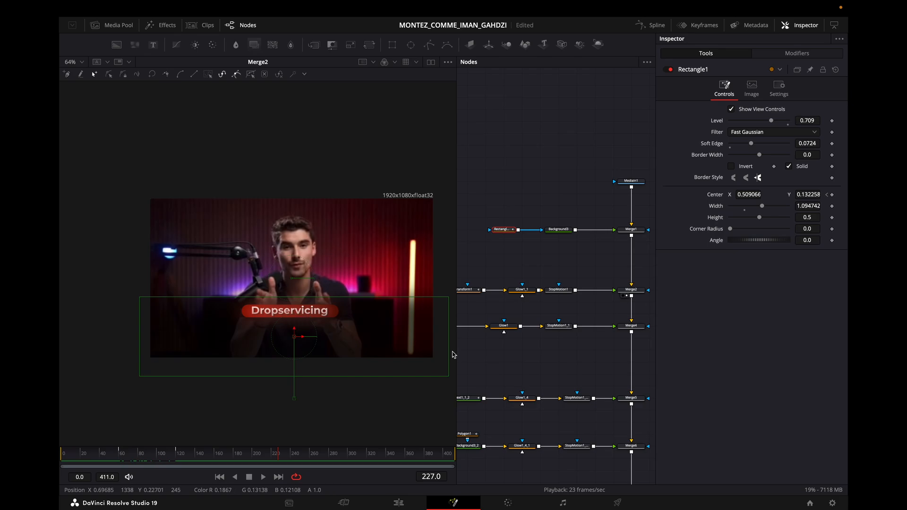
scroll(506, 315, "left", 5)
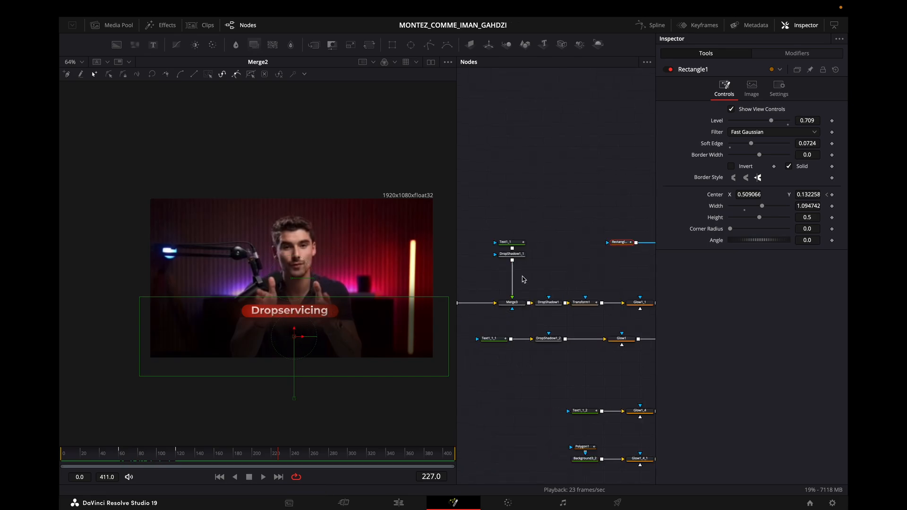
scroll(523, 279, "left", 5)
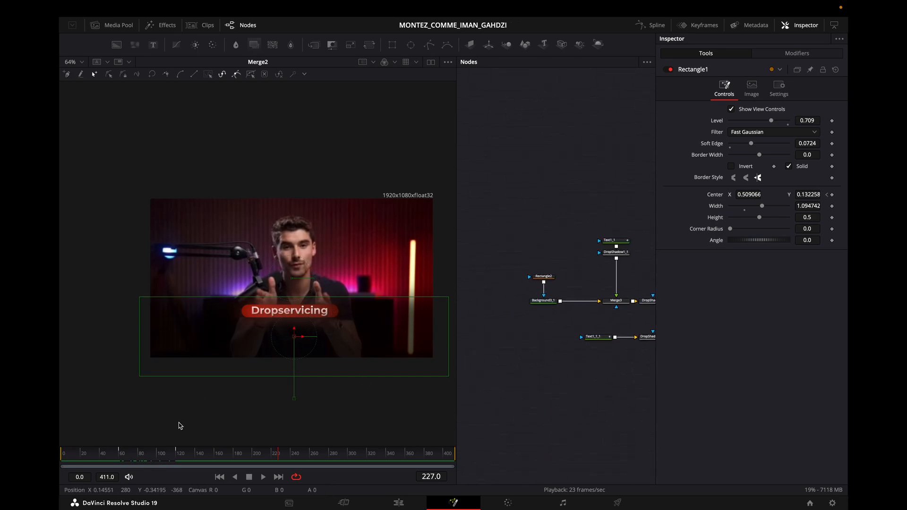
left_click_drag(118, 453, 162, 451)
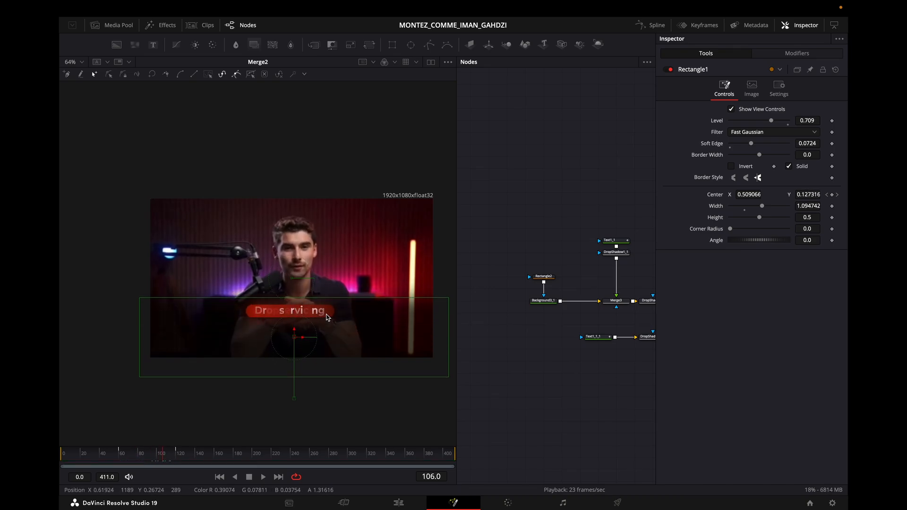
Step: Show the Rectangle2 mask that feeds Background3_1 in the viewer and display the mask's controls
scroll(523, 313, "up", 2)
left_click(546, 304)
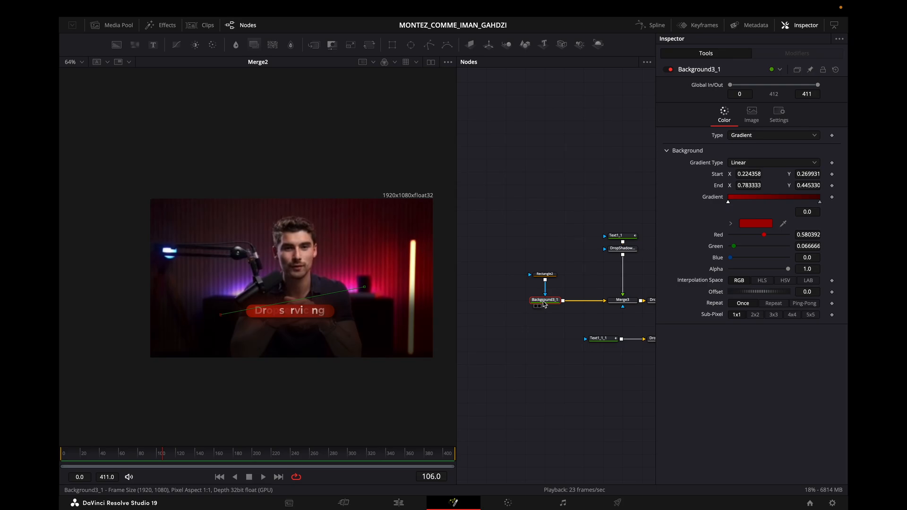
left_click_drag(531, 326, 499, 339)
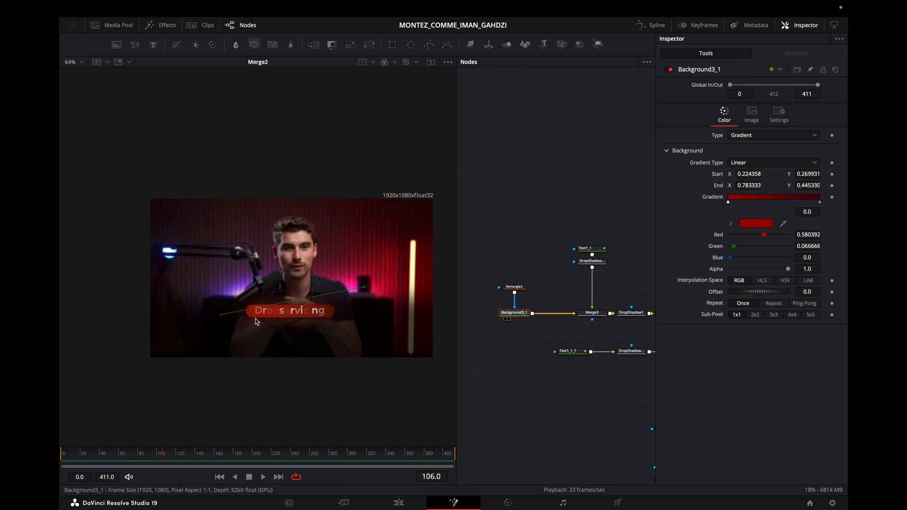
key("1")
left_click(510, 293)
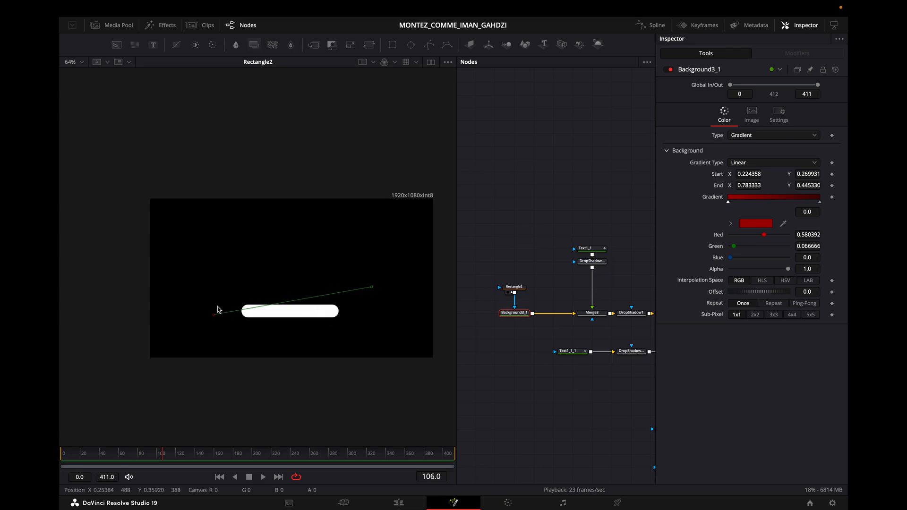
left_click_drag(545, 314, 486, 313)
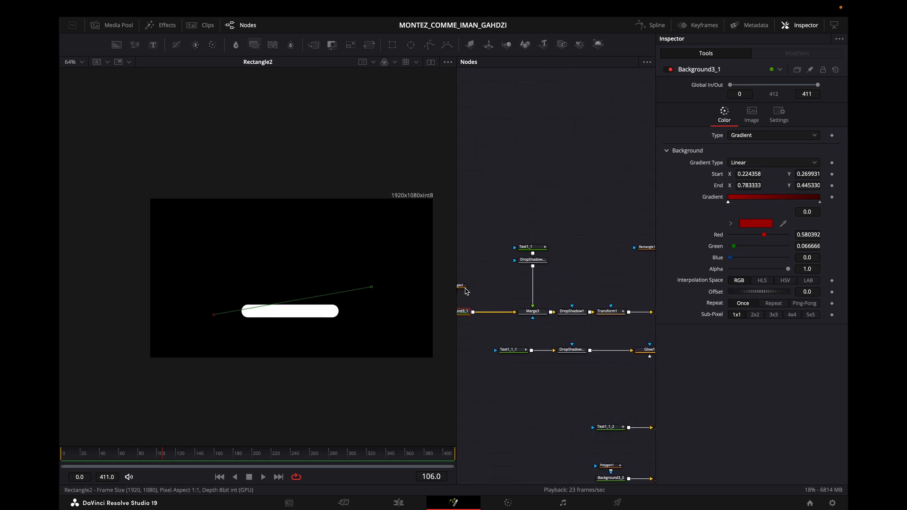
left_click(467, 291)
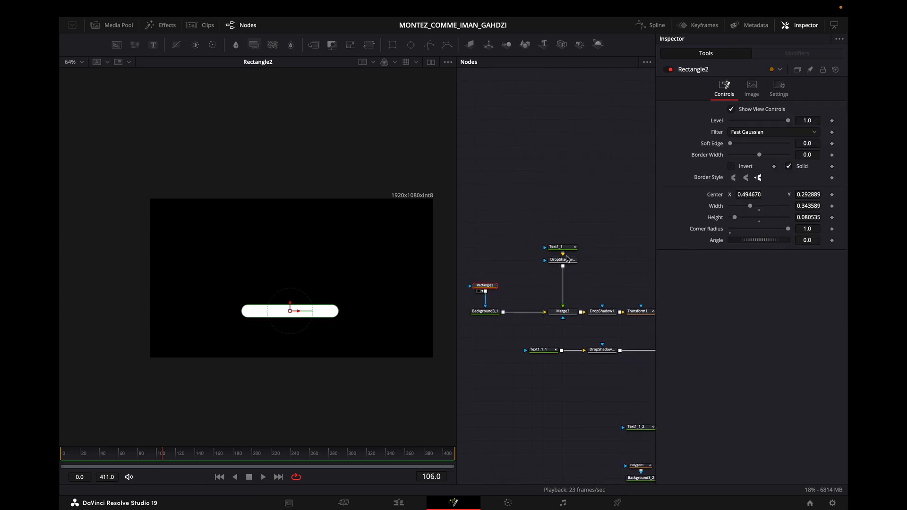
Step: View Text1_1, its drop shadow and Merge3, select Text1_1, and scrub the Dropservicing letter animation from frame 0 to 62
left_click(554, 253)
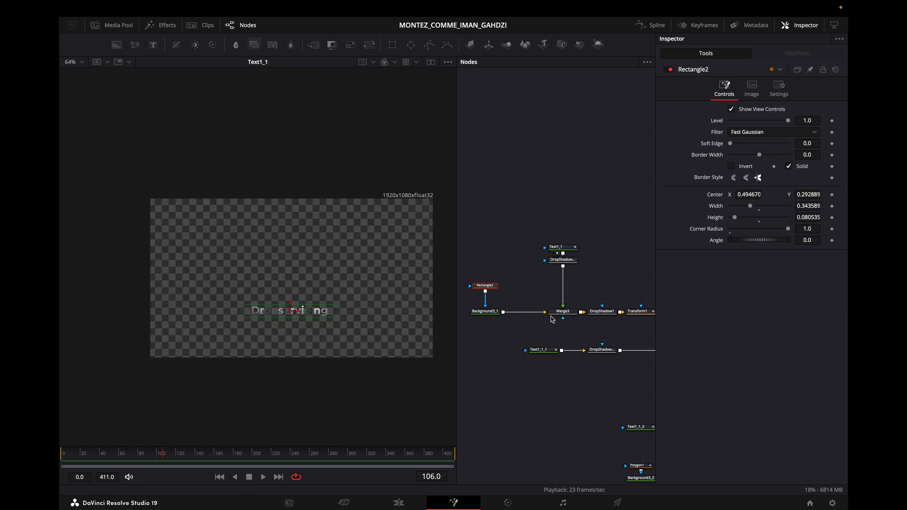
left_click(554, 266)
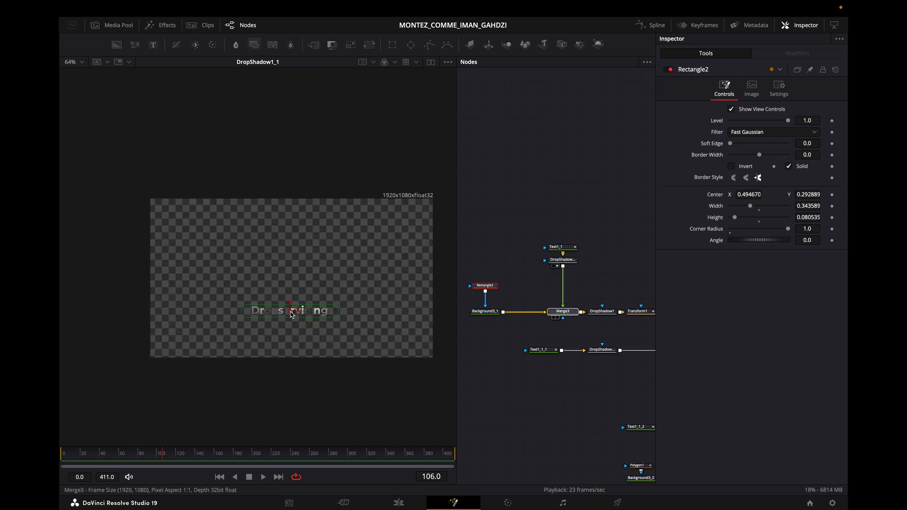
left_click(567, 248)
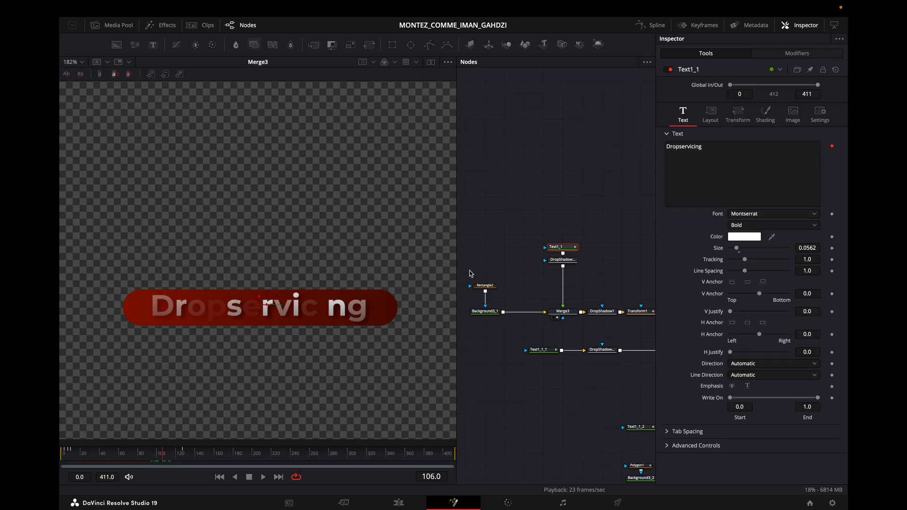
scroll(272, 308, "down", 2)
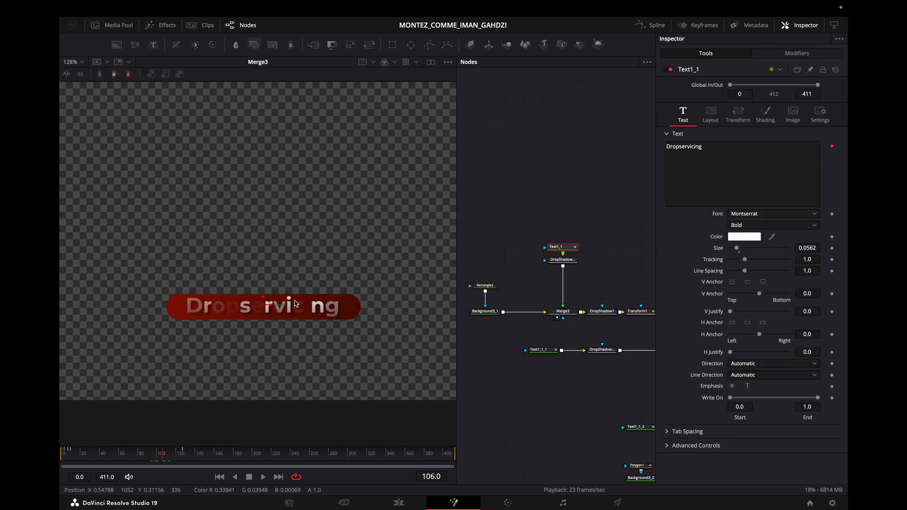
left_click(62, 454)
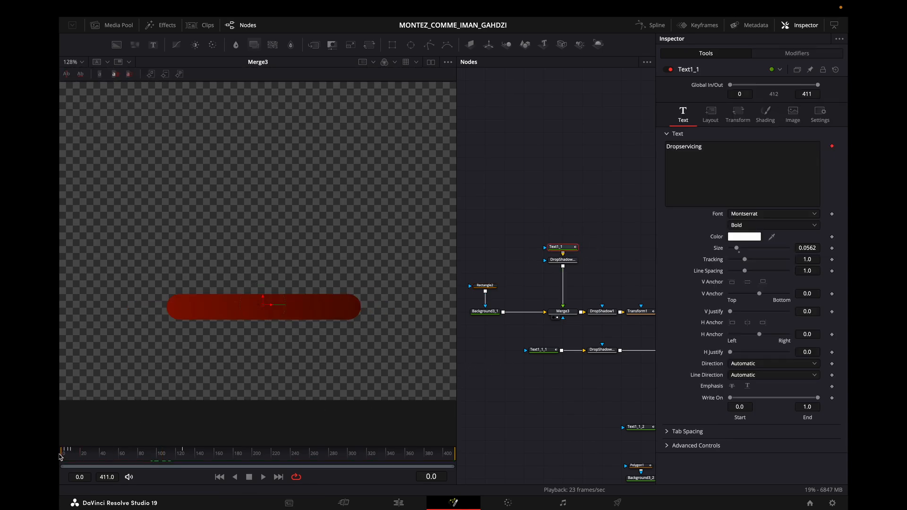
left_click_drag(59, 454, 122, 459)
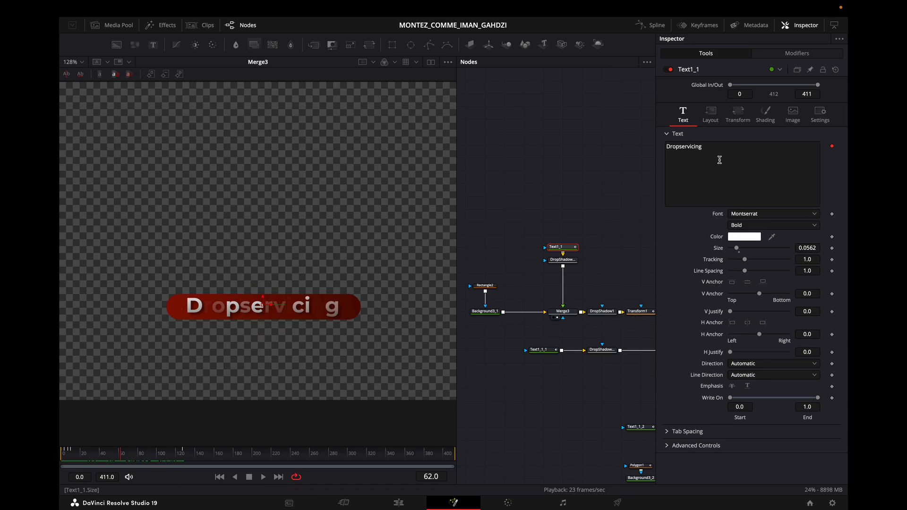
Step: Find the Follower option for Text1_1's styled text and examine the Timing and Shading settings of the Follower2 modifier
right_click(730, 175)
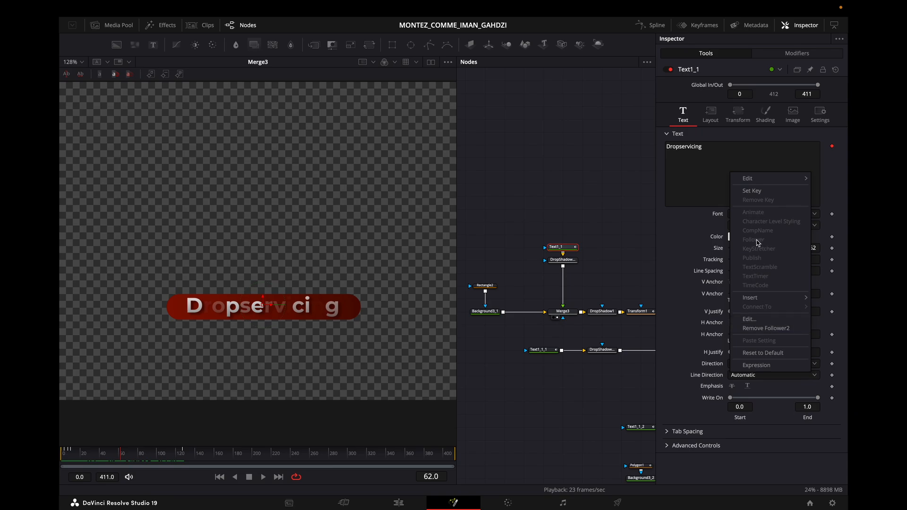
left_click(713, 193)
left_click(762, 55)
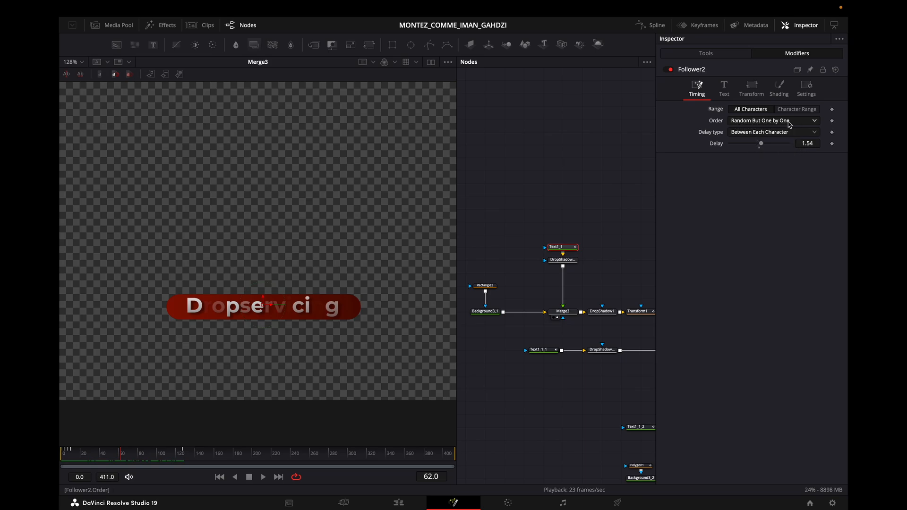
left_click(787, 91)
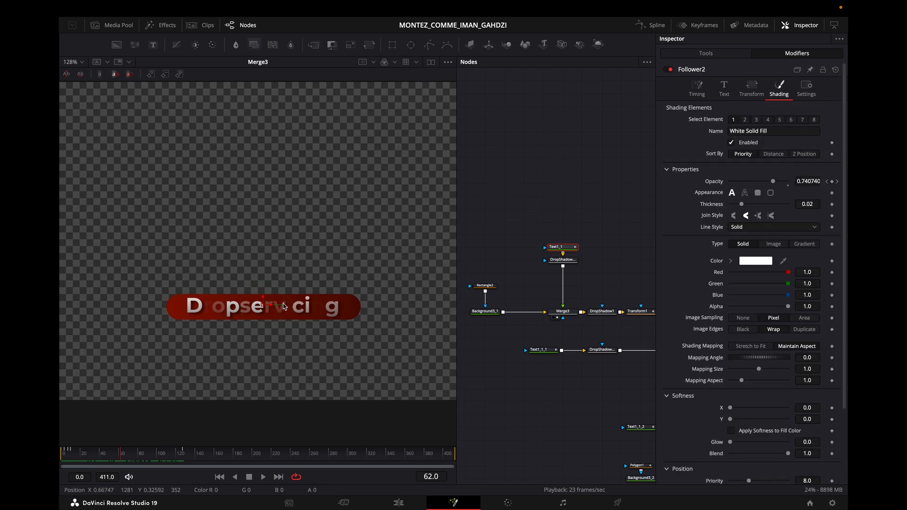
Step: Scrub from frame 0 to 127 to review Follower2's Opacity keyframes on the White Solid Fill element
left_click(61, 458)
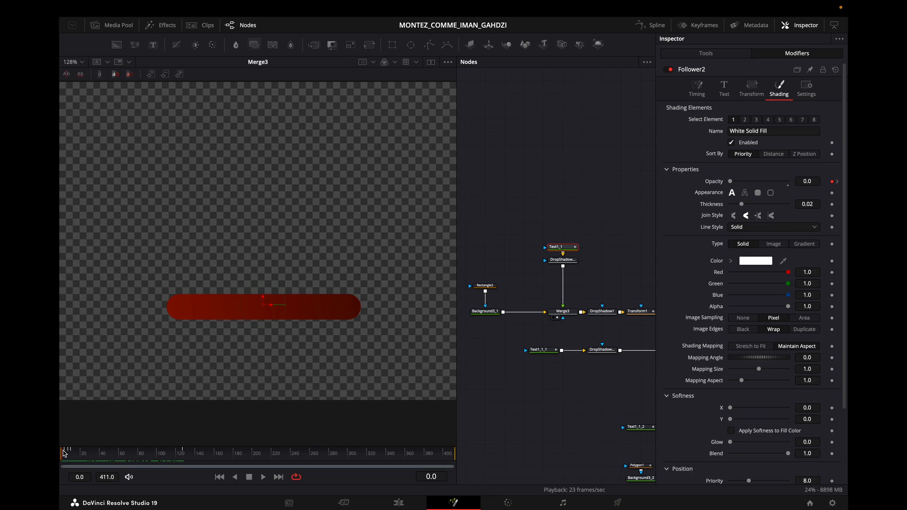
left_click_drag(64, 452, 113, 458)
left_click_drag(187, 464, 183, 465)
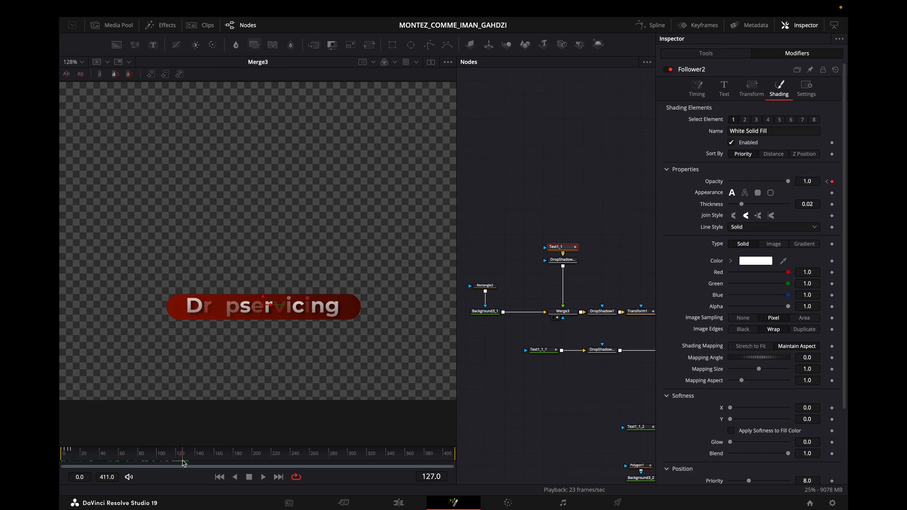
Step: Fit Follower2's Opacity 1 curve in the Spline editor, select its first keyframes, and advance to frame 149
key("F7")
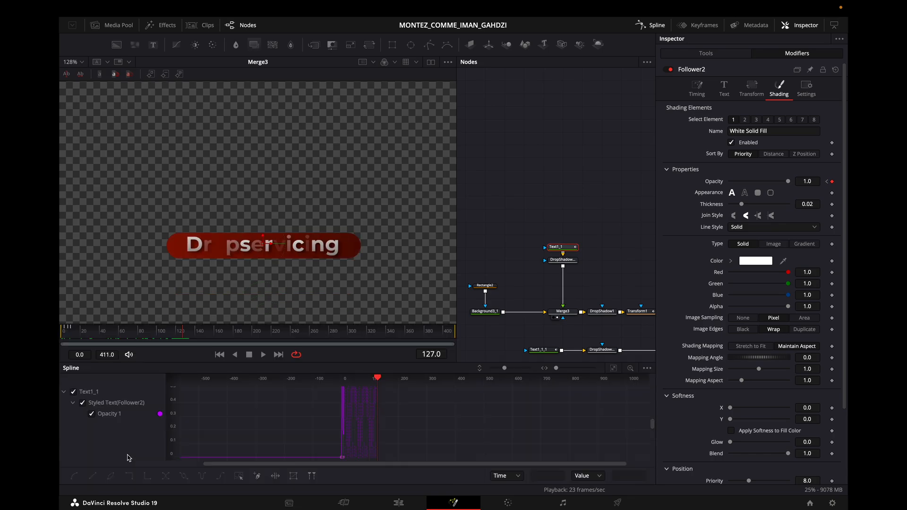
left_click(612, 368)
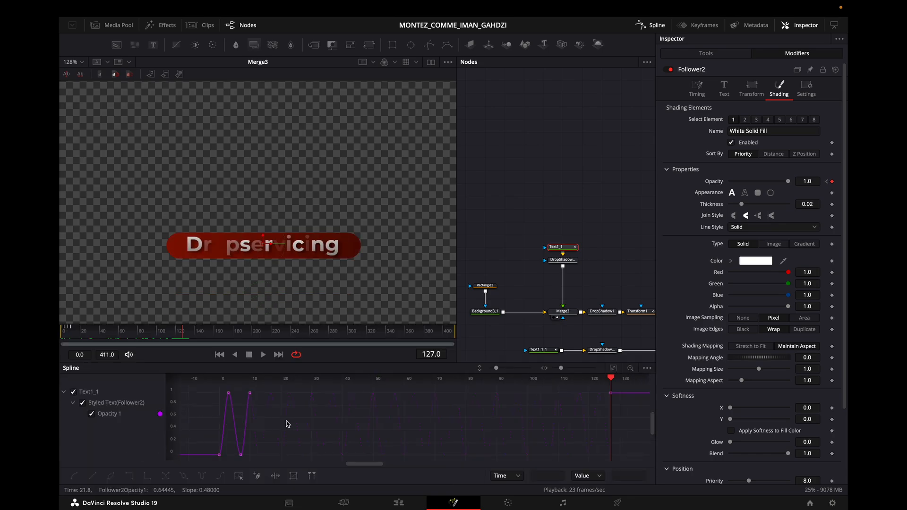
left_click_drag(356, 421, 377, 413)
scroll(312, 424, "down", 3)
left_click_drag(265, 400, 310, 452)
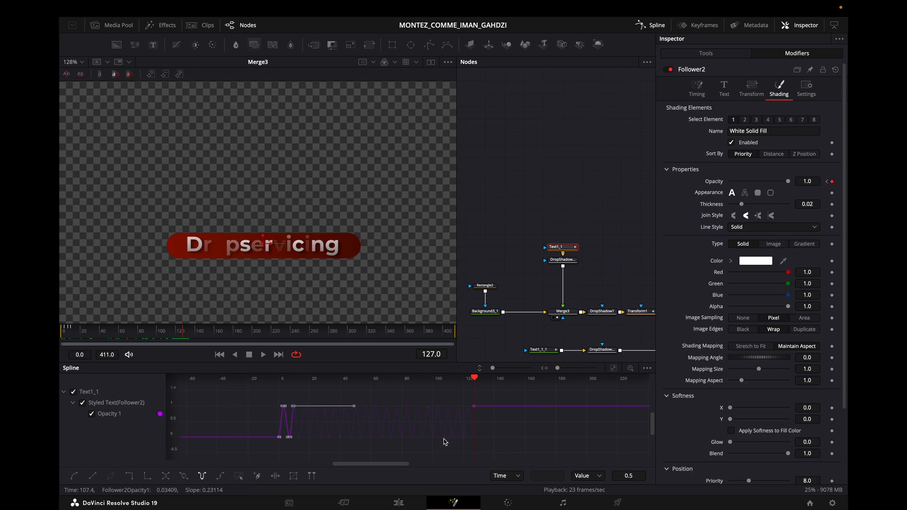
left_click_drag(475, 379, 532, 393)
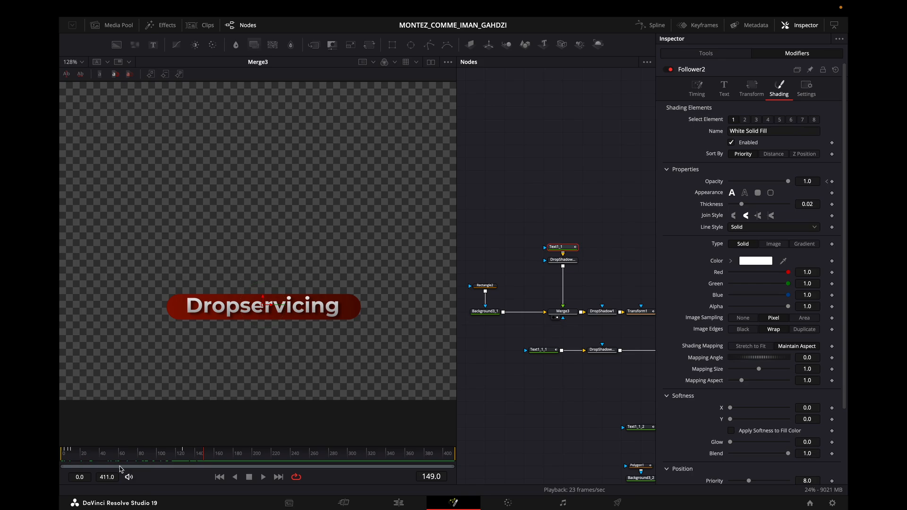
Step: Play the Dropservicing letter flicker from the beginning several times, stopping at frame 137
left_click(62, 458)
key("space")
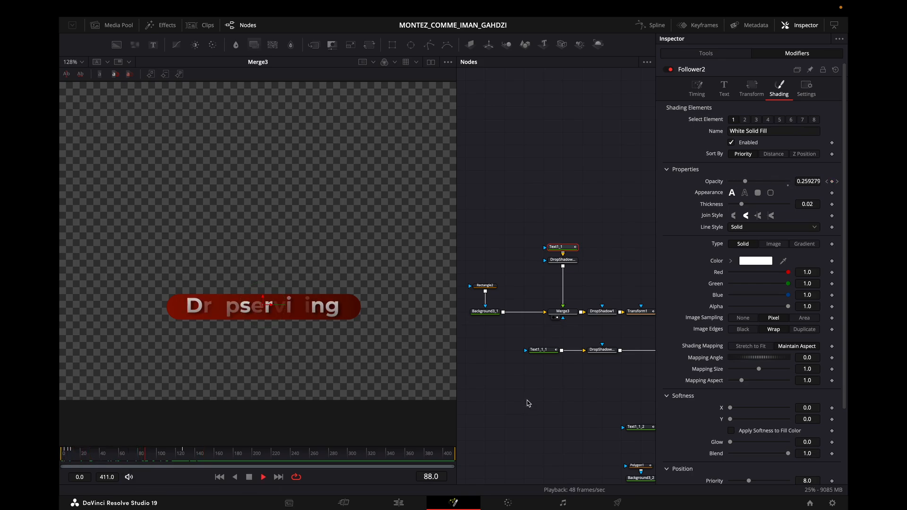
left_click(66, 453)
key("space")
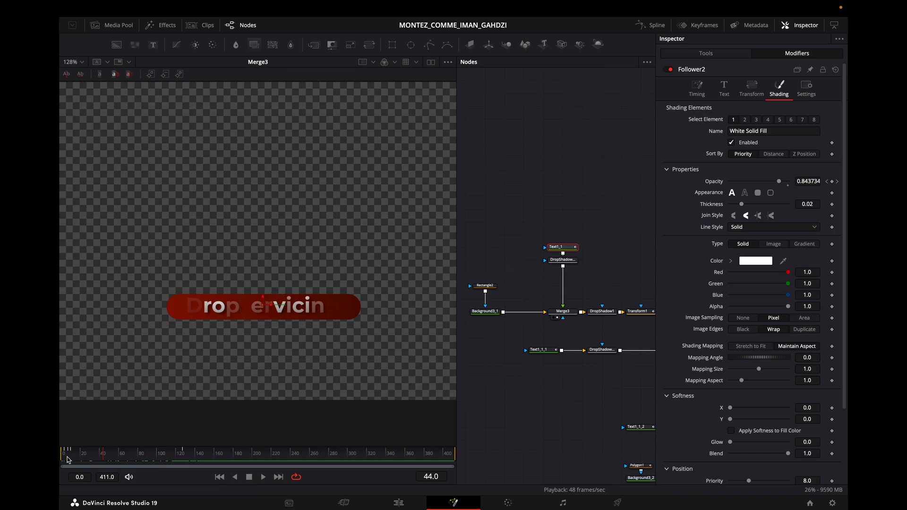
key("space")
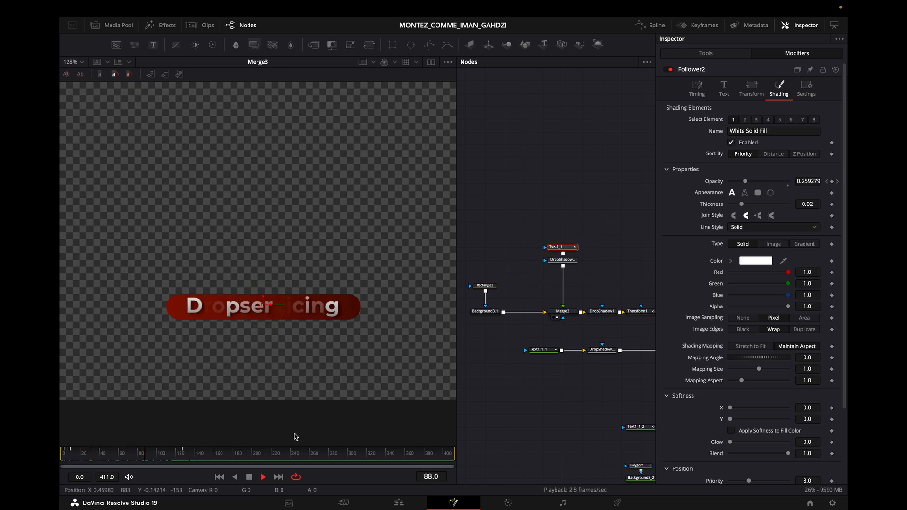
key("space")
Step: Show Transform1 in the viewer, inspect its pivot on the title, and scrub its X Size animation back to frame 102
scroll(499, 331, "right", 4)
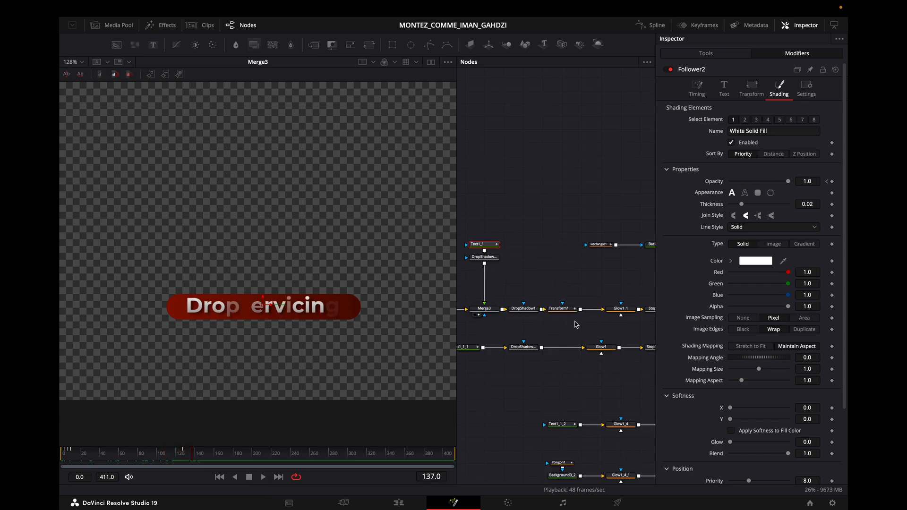
left_click_drag(526, 316, 425, 321)
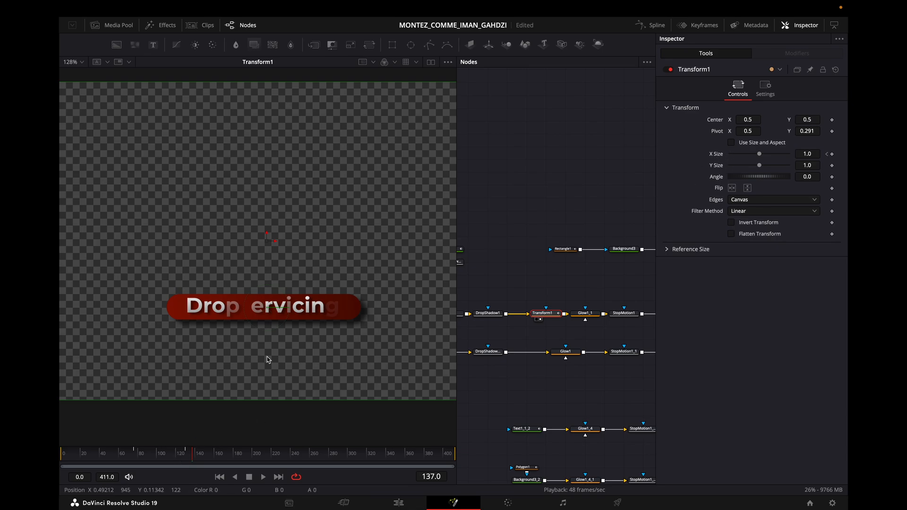
scroll(269, 324, "up", 2)
scroll(268, 312, "up", 4)
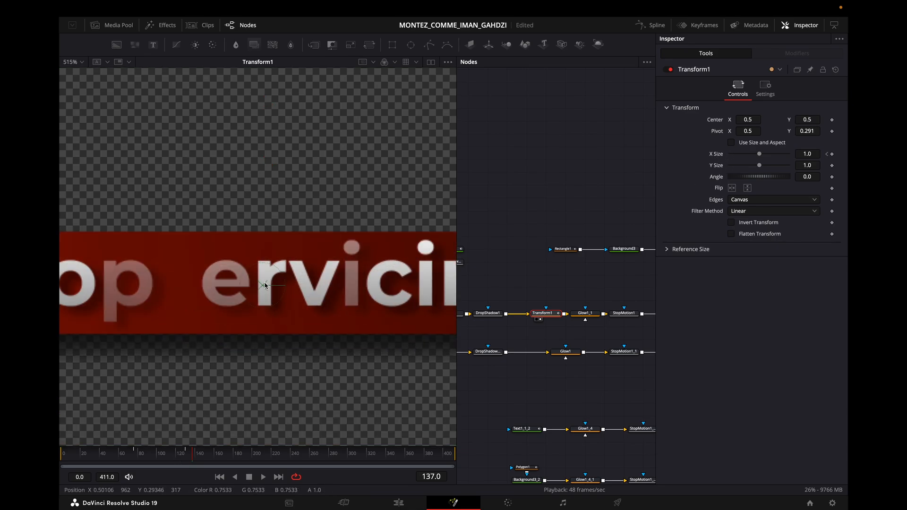
scroll(265, 296, "down", 4)
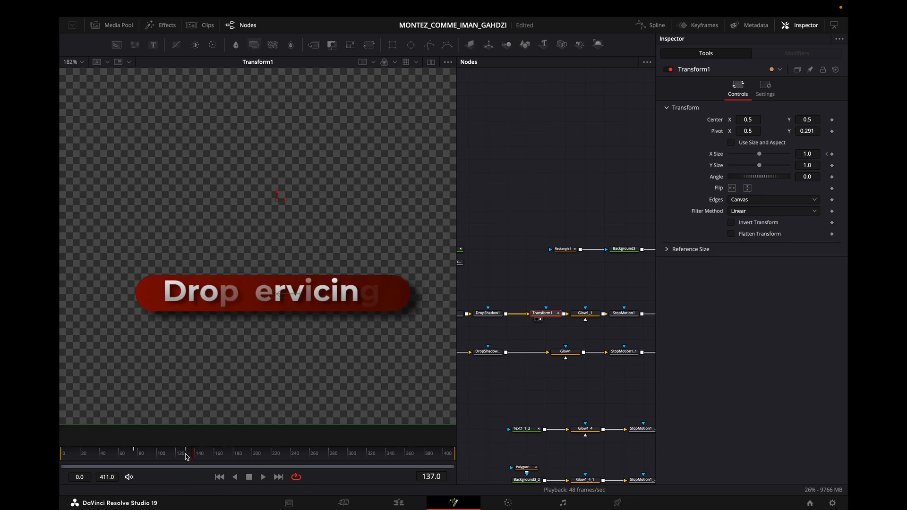
left_click_drag(187, 456, 156, 458)
scroll(222, 390, "down", 3)
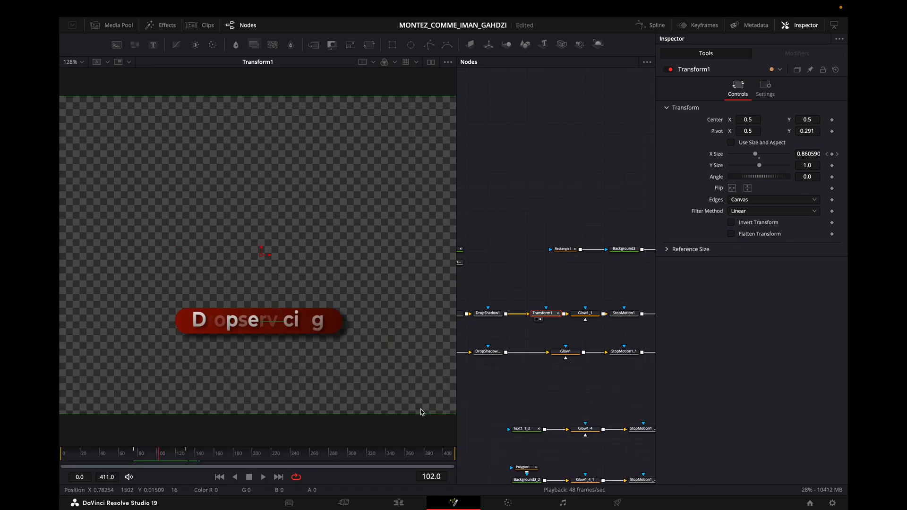
Step: Examine Transform1's X Size curve in the Spline editor, close the editor, and replay the title's widening animation up to frame 146
key("F8")
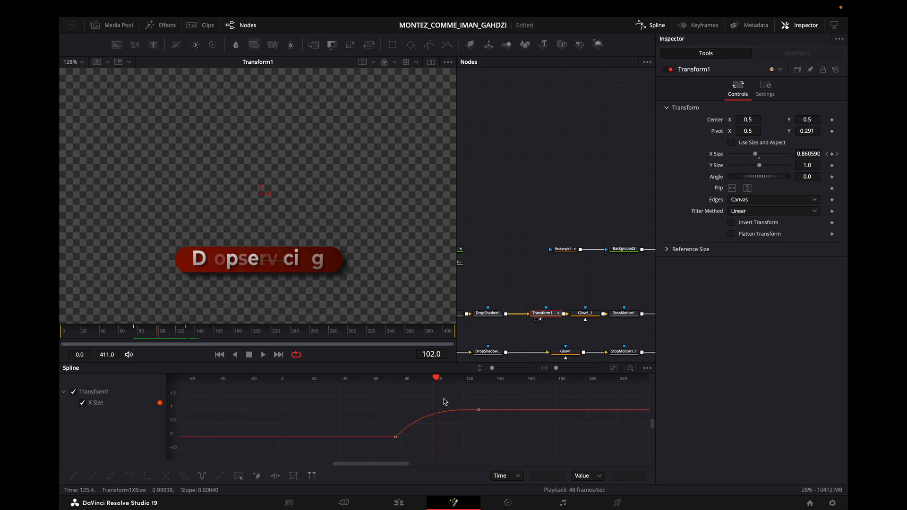
key("F8")
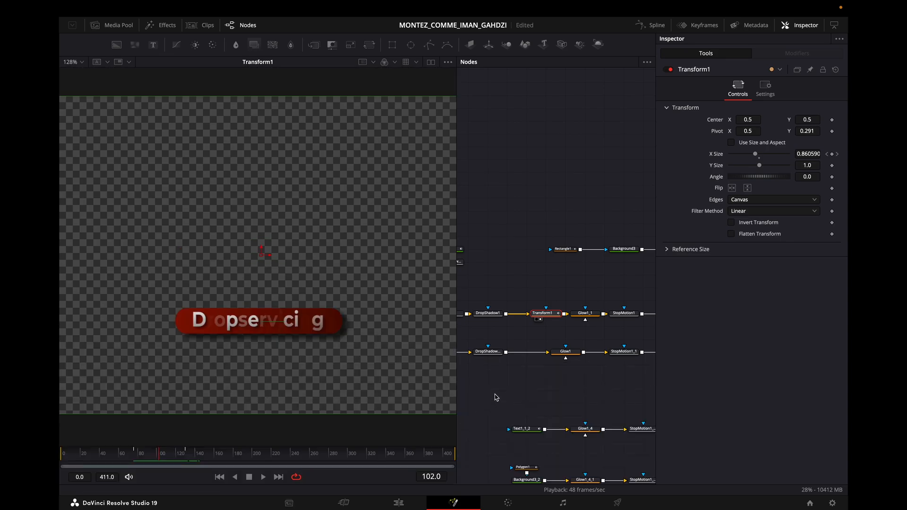
left_click(121, 457)
key("space")
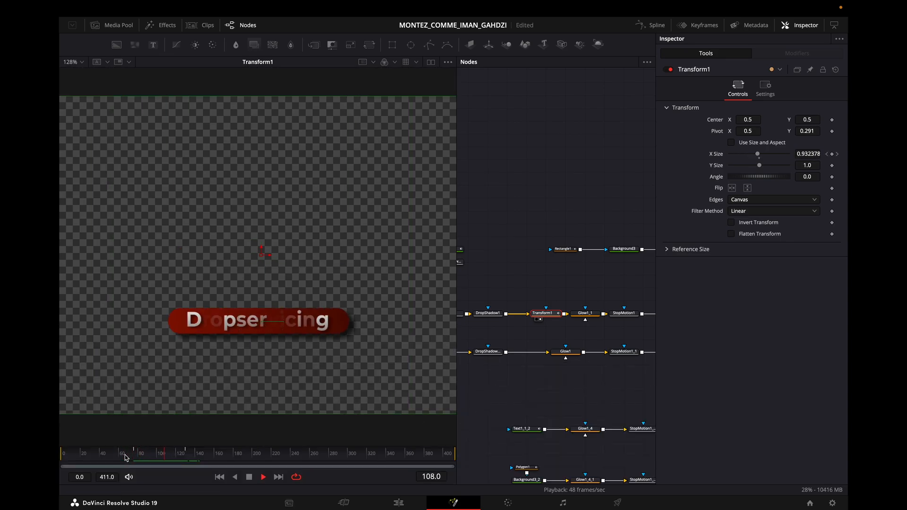
key("space")
scroll(269, 381, "down", 1)
left_click(123, 454)
key("space")
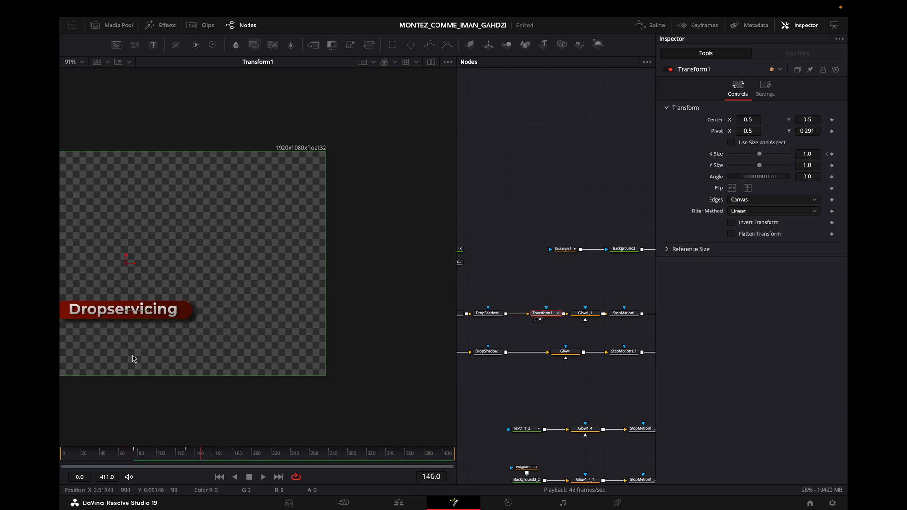
Step: Move the StopMotion1 node slightly closer to Merge2 and display its Frame Repeat setting
left_click_drag(125, 354, 229, 383)
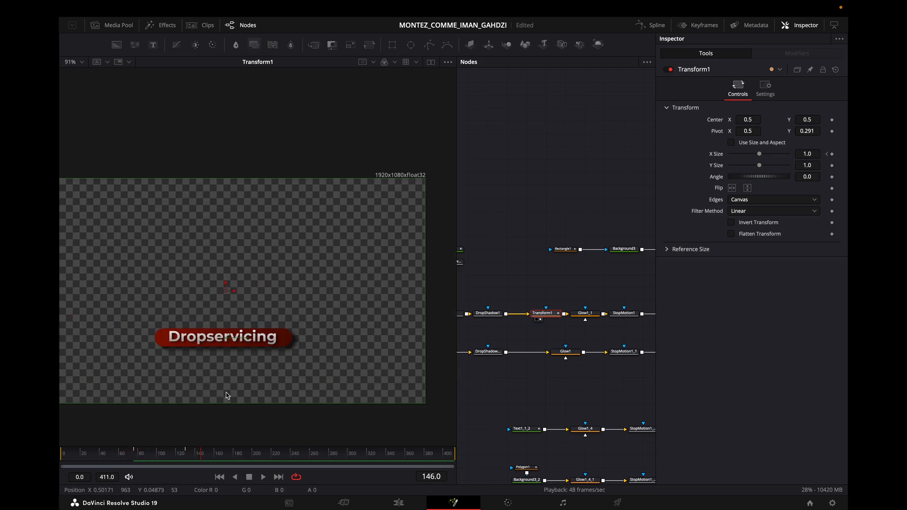
scroll(537, 320, "right", 3)
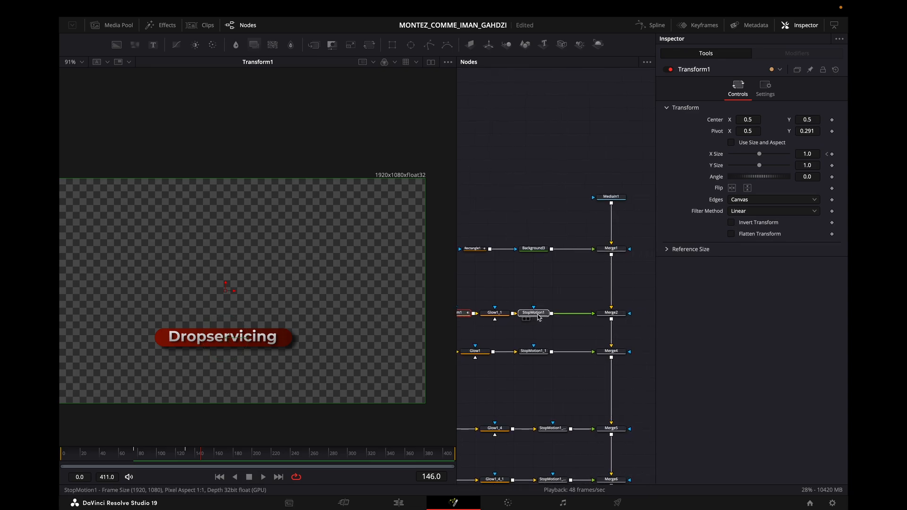
left_click_drag(533, 315, 551, 314)
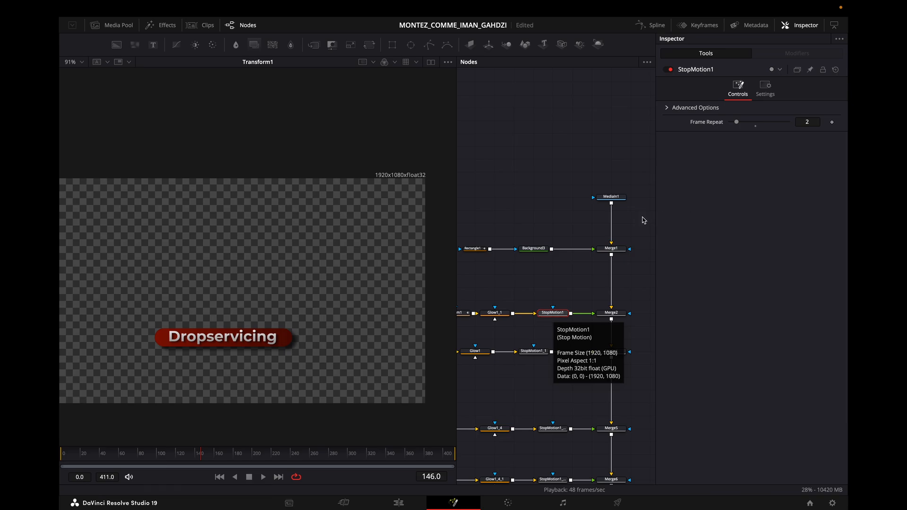
Step: Show StopMotion1 in the viewer and play the glowing Dropservicing title animation from before it appears
key("1")
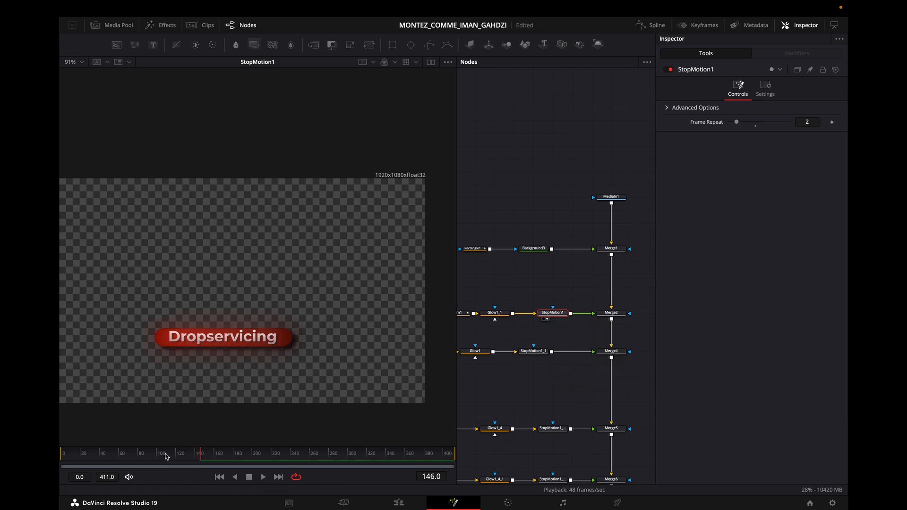
left_click(121, 456)
key("space")
Step: Show Merge4 in the viewer and play the combined Dropservicing MASTERCLASS composite from before the titles appear
left_click_drag(614, 351, 330, 307)
scroll(331, 307, "down", 2)
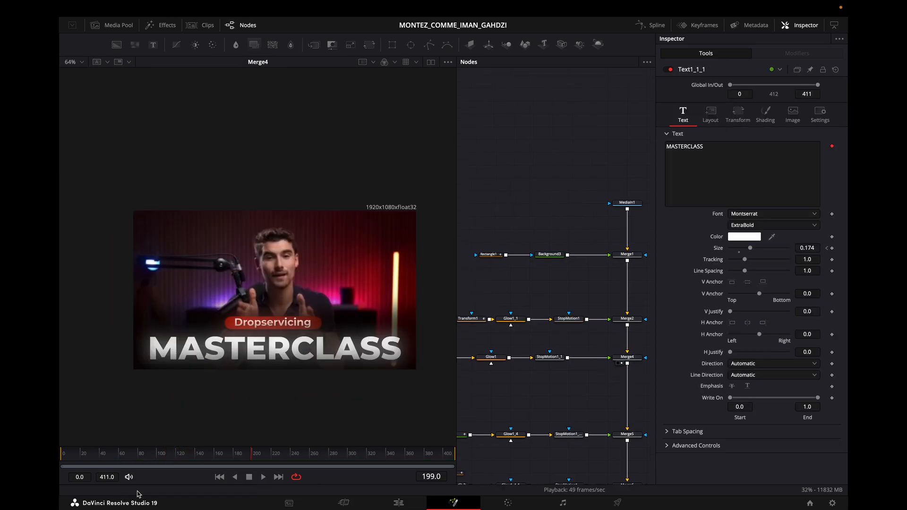
left_click(106, 457)
key("space")
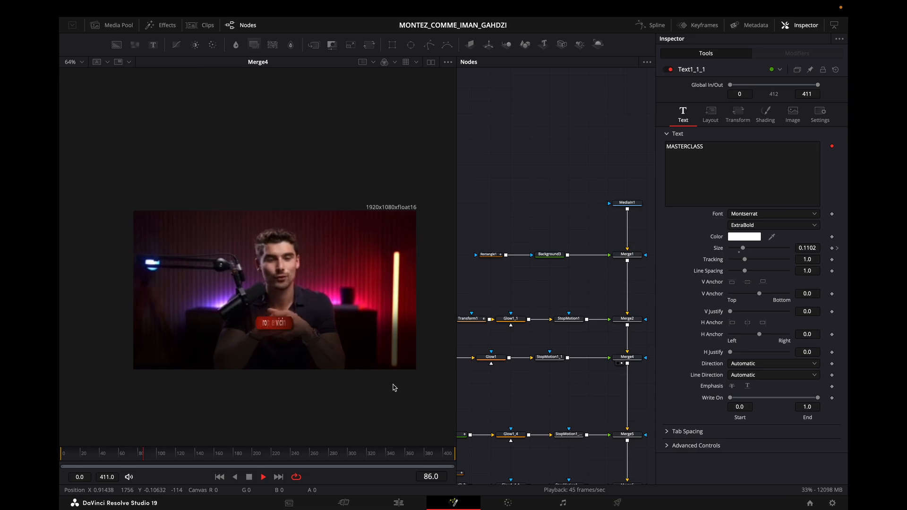
key("space")
Step: Show Text1_1_1 in the viewer and scrub its MASTERCLASS reveal from about frame 100 to frame 164
scroll(495, 349, "left", 3)
left_click(495, 348)
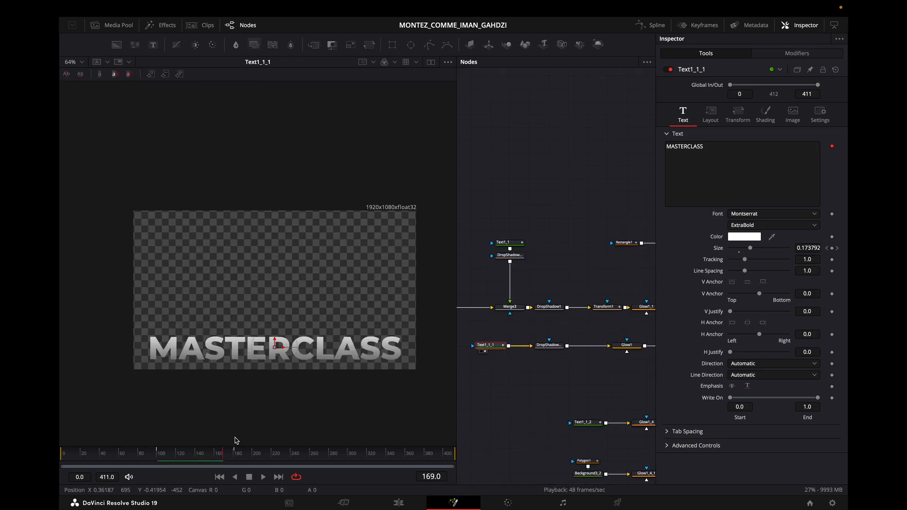
left_click(159, 455)
left_click_drag(158, 456, 218, 456)
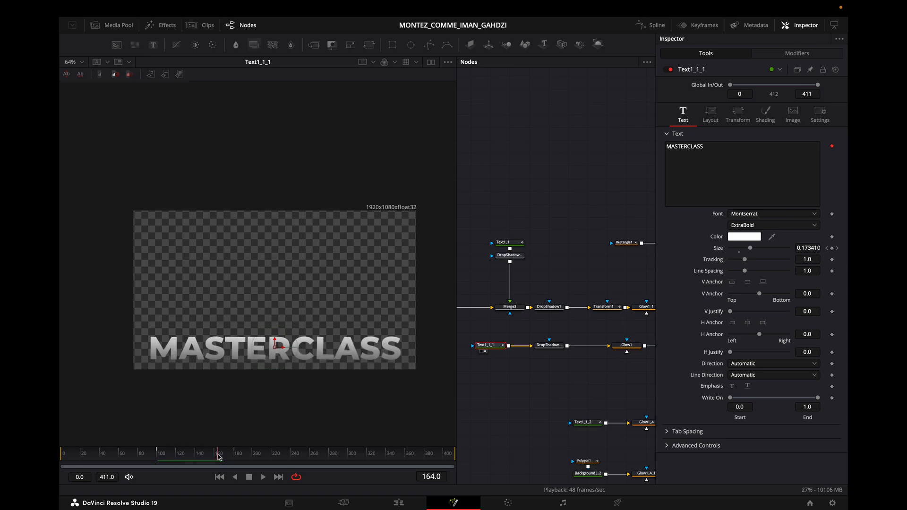
Step: Check the modifier options available for the MASTERCLASS text and display Follower1's Timing and Shading settings
right_click(722, 184)
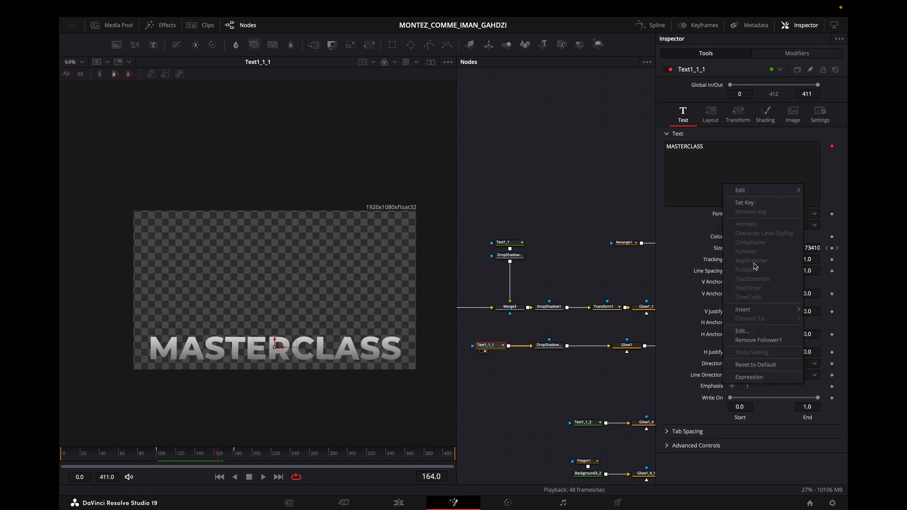
left_click(809, 59)
left_click(799, 53)
left_click(690, 69)
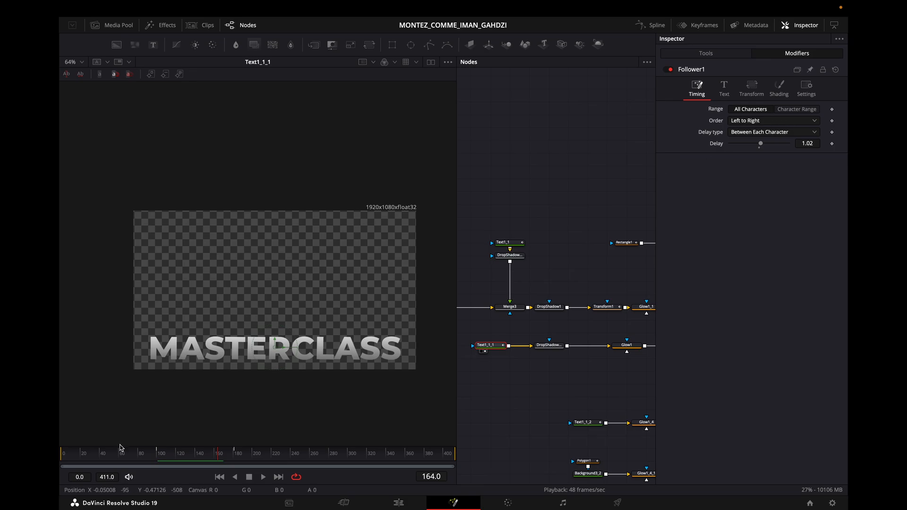
left_click(778, 90)
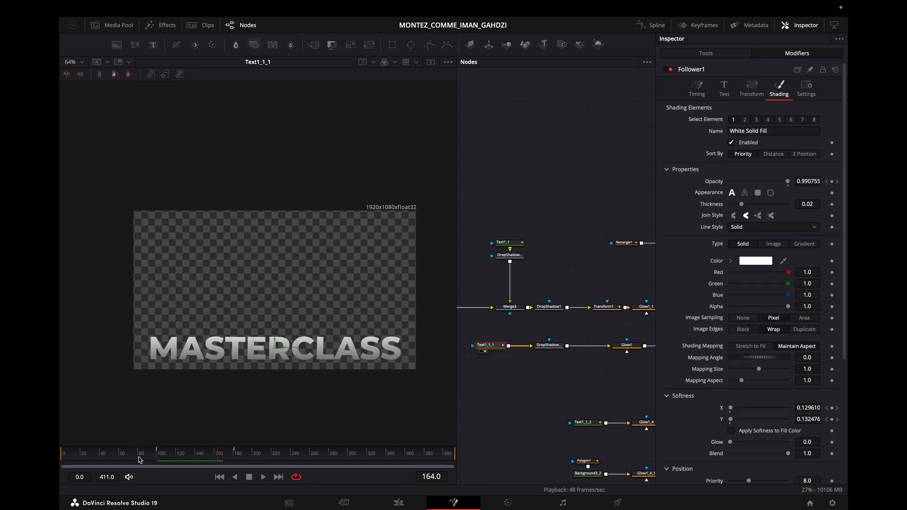
Step: Scrub MASTERCLASS to frame 117, inspect its blurred letters up close, and examine Follower1's Softness and Rotation settings
left_click_drag(161, 456, 234, 456)
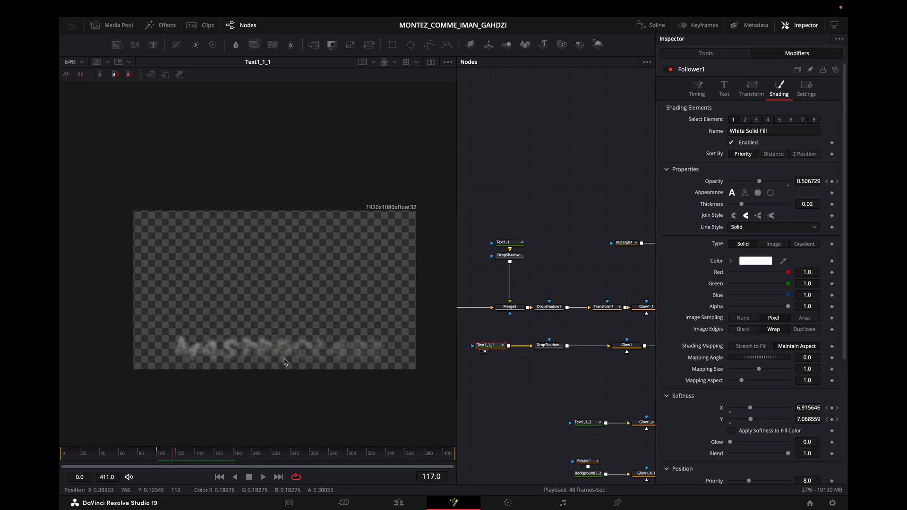
scroll(226, 362, "up", 2)
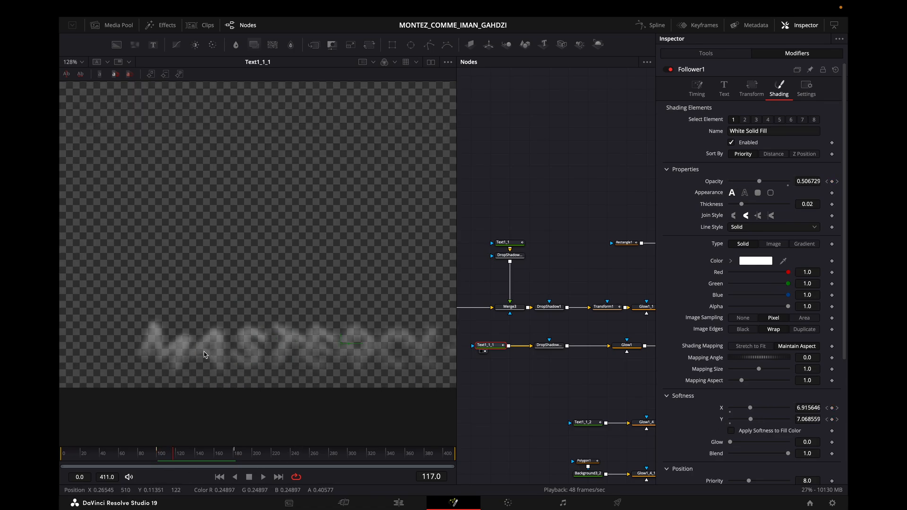
scroll(390, 351, "down", 2)
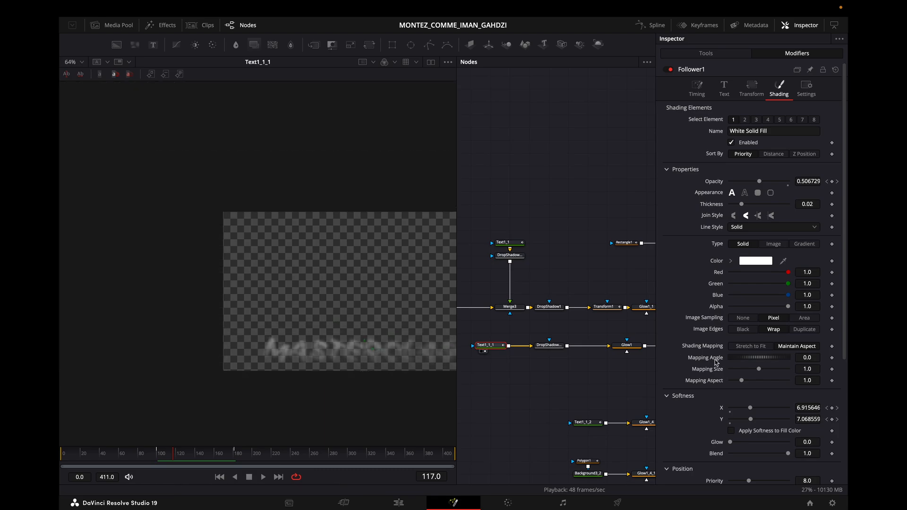
scroll(751, 364, "down", 2)
scroll(751, 364, "down", 2)
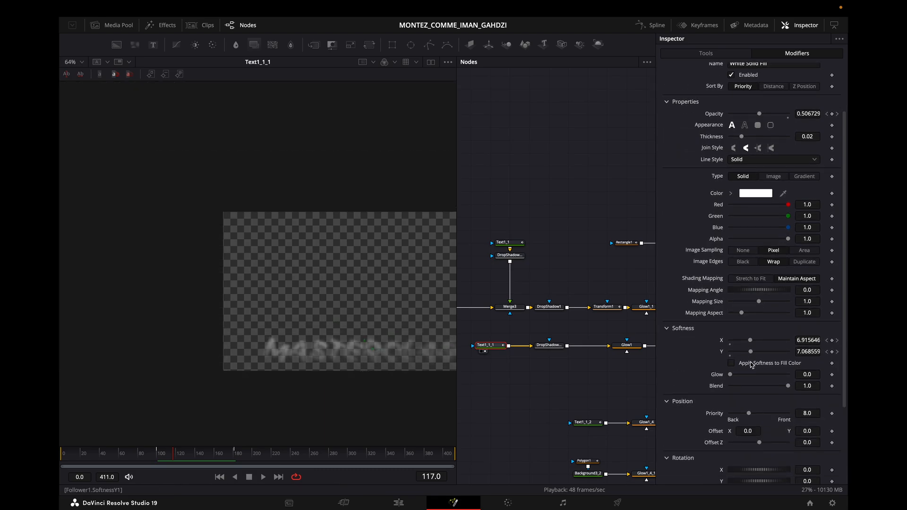
scroll(783, 380, "down", 5)
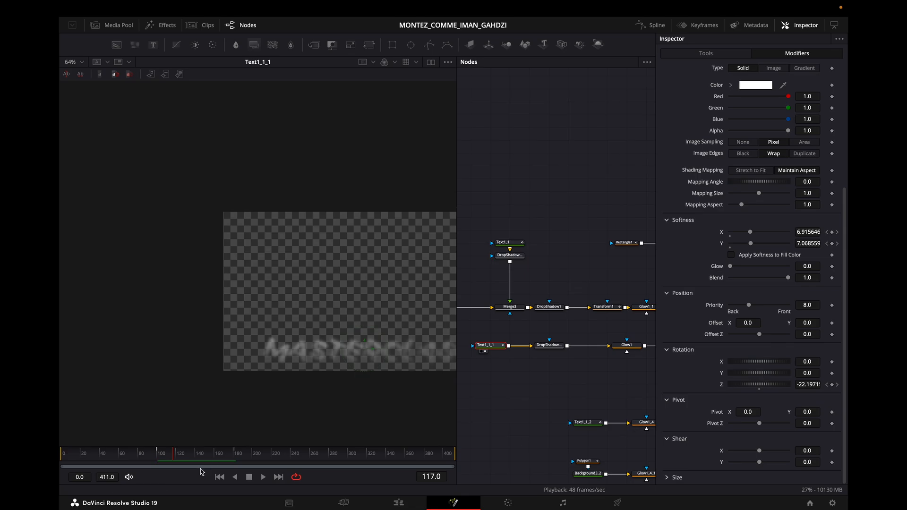
Step: Scrub the MASTERCLASS reveal repeatedly between frames 100 and 178 to examine Follower1's animated Softness and Z Rotation
left_click_drag(172, 456, 157, 453)
scroll(369, 349, "right", 3)
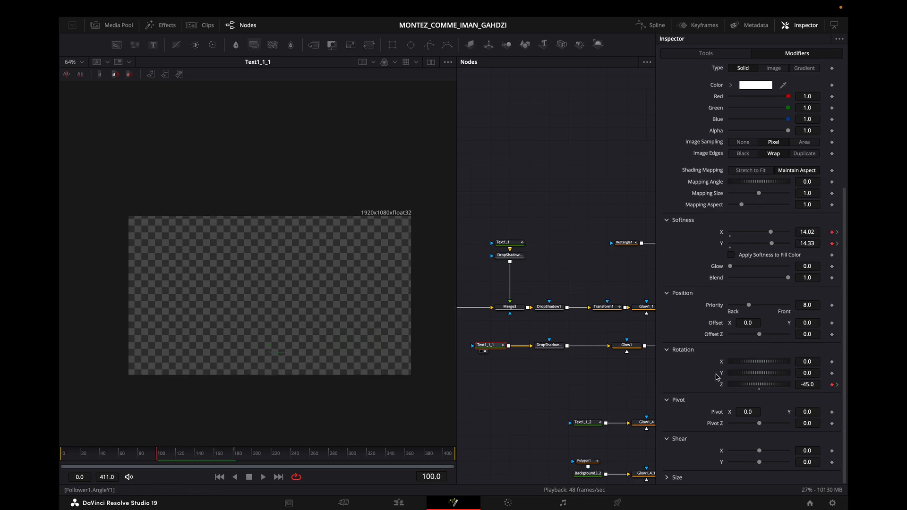
left_click_drag(157, 454, 225, 455)
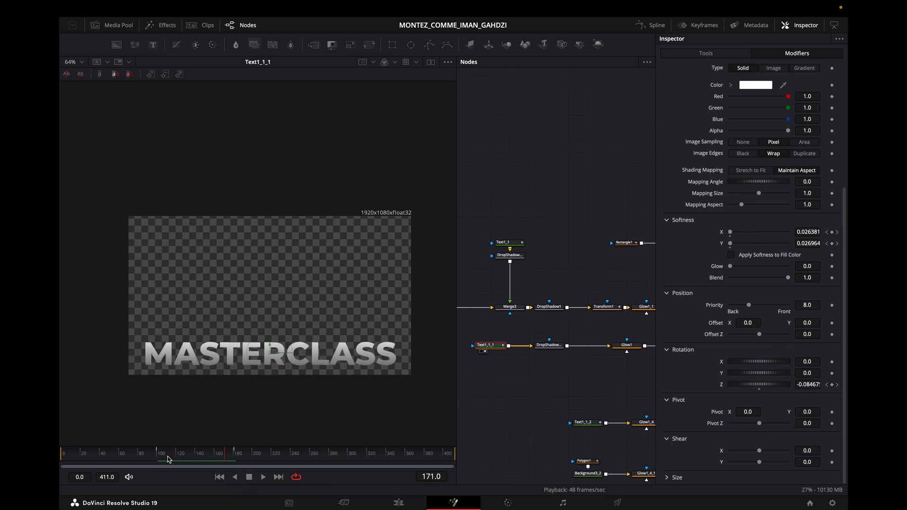
mouse_move(155, 456)
left_mouse_down()
mouse_move(170, 459)
mouse_move(157, 460)
left_mouse_up()
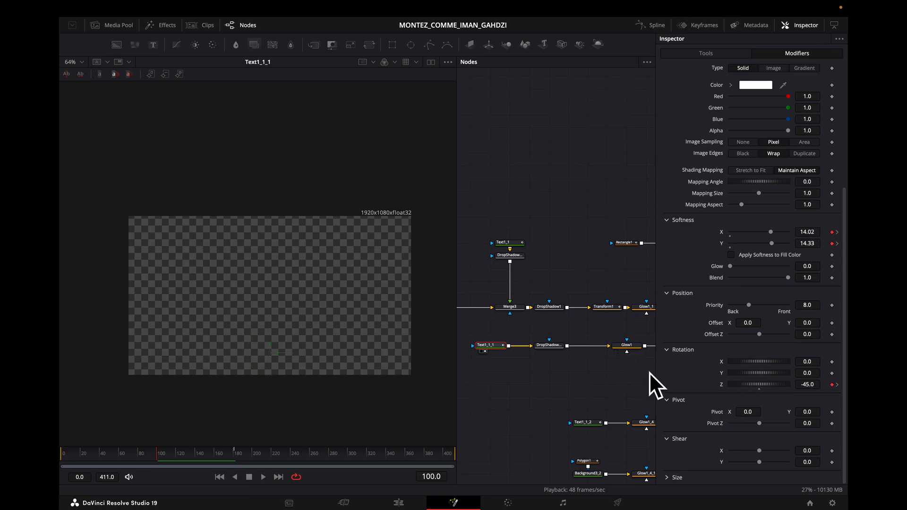
left_click_drag(163, 458, 235, 459)
Step: Return to Text1_1_1's text settings, scrub its Size animation to frame 130, and examine its curves in the Spline editor
left_click(715, 53)
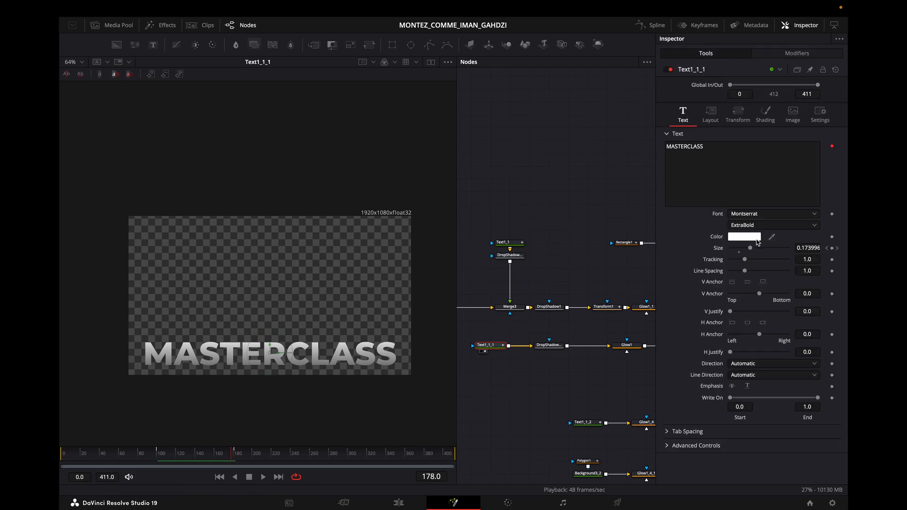
left_click(173, 457)
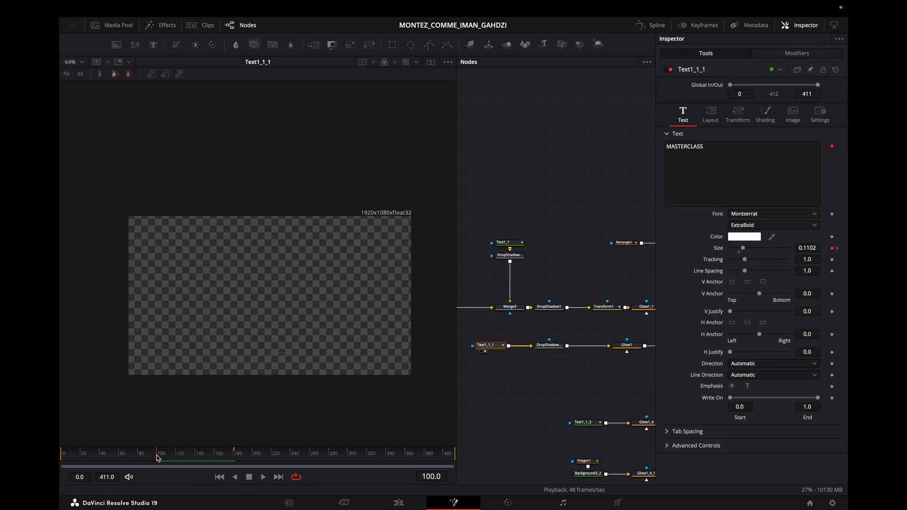
left_click_drag(174, 457, 194, 457)
left_click(651, 25)
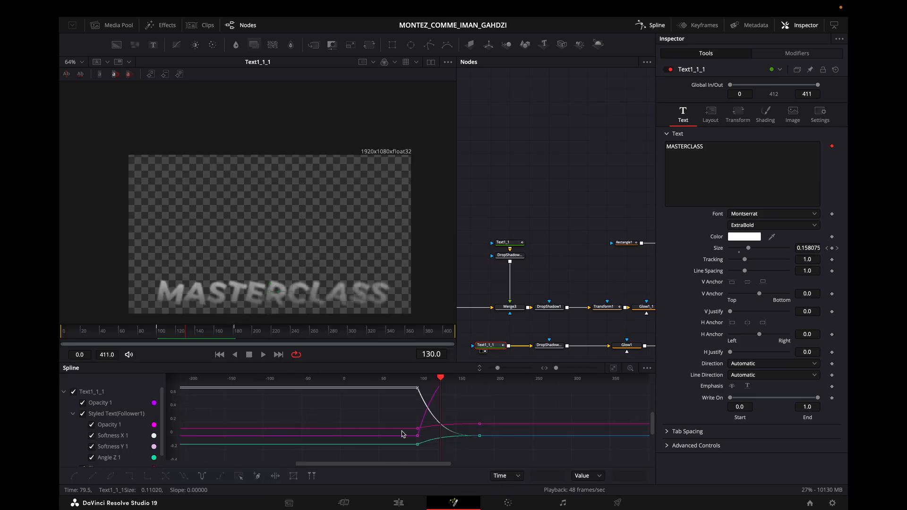
scroll(385, 432, "down", 2)
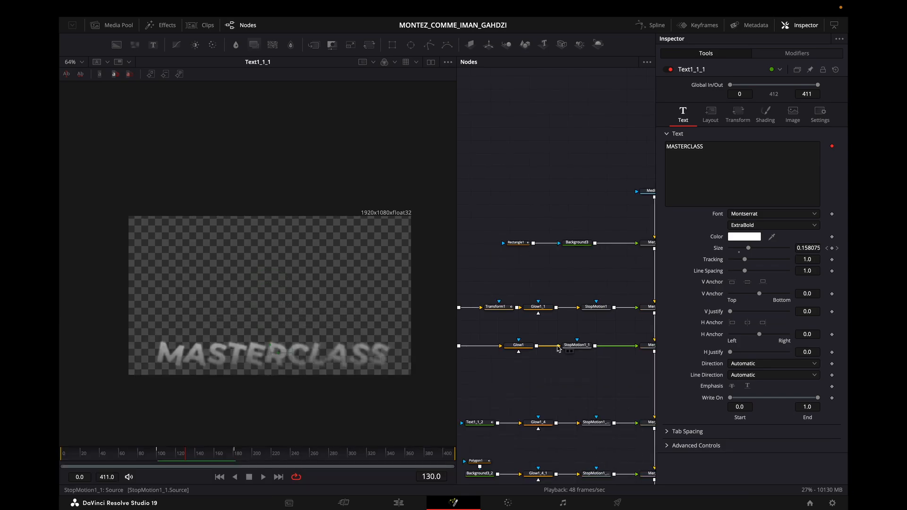
Step: Follow the MASTERCLASS branch through its drop shadow, showing Glow1 and StopMotion1_1 in turn in the viewer
scroll(522, 360, "left", 2)
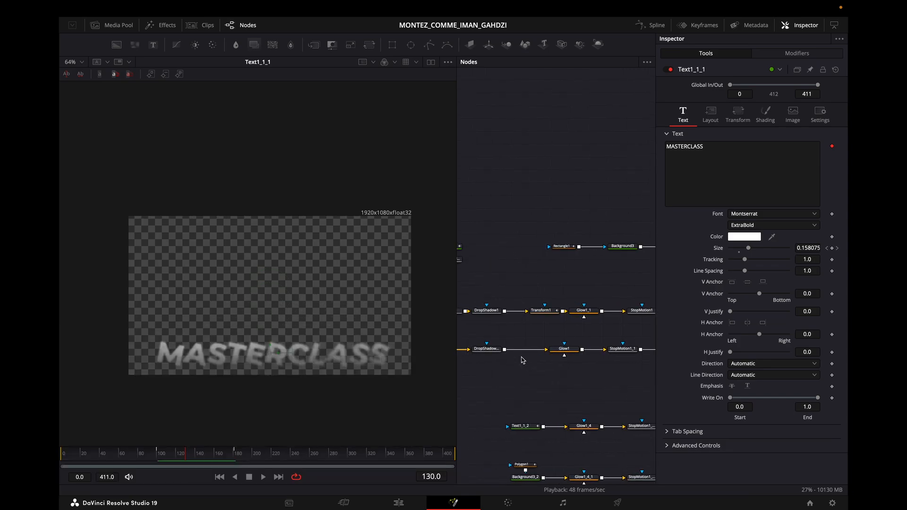
left_click_drag(335, 360, 333, 360)
left_click_drag(563, 349, 283, 362)
scroll(501, 362, "right", 2)
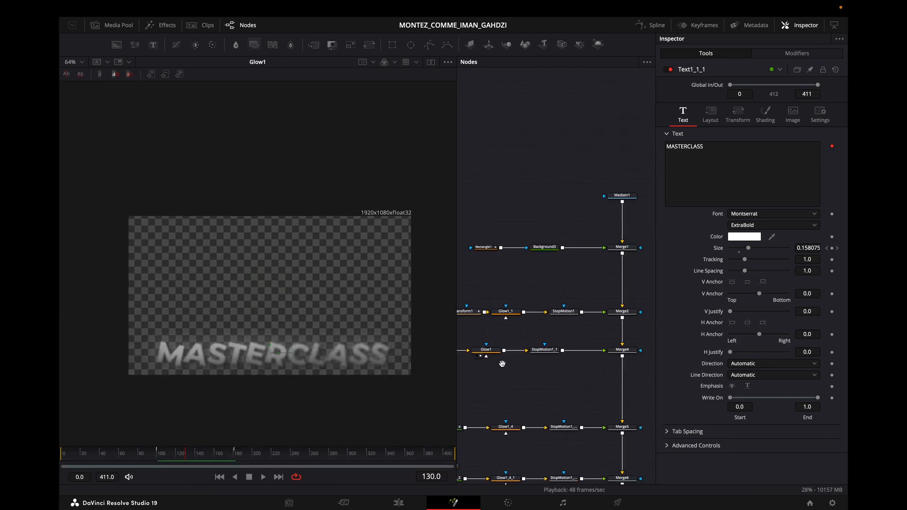
left_click_drag(537, 353, 236, 360)
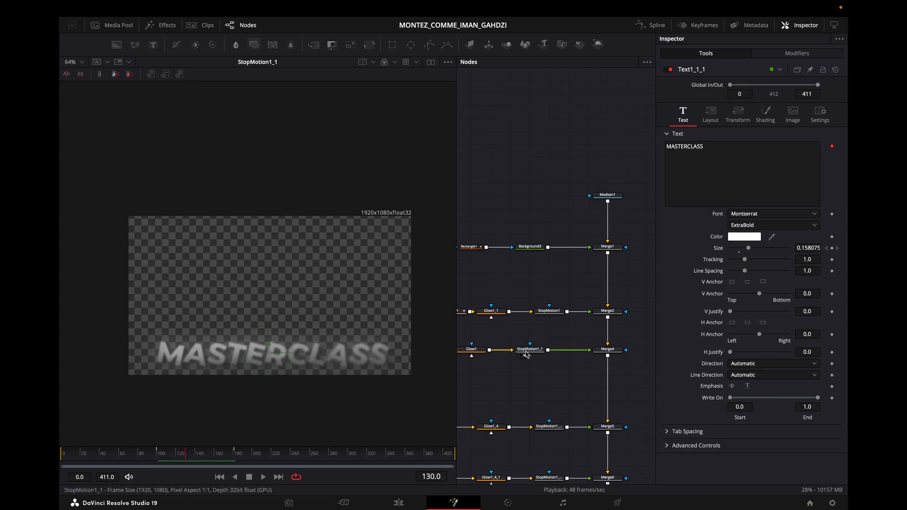
Step: Move StopMotion1_1 and Glow1 closer to Merge4, aligning them under StopMotion1 and Glow1_1
left_click_drag(531, 352, 551, 353)
left_click_drag(475, 351, 513, 353)
left_click_drag(578, 361, 504, 360)
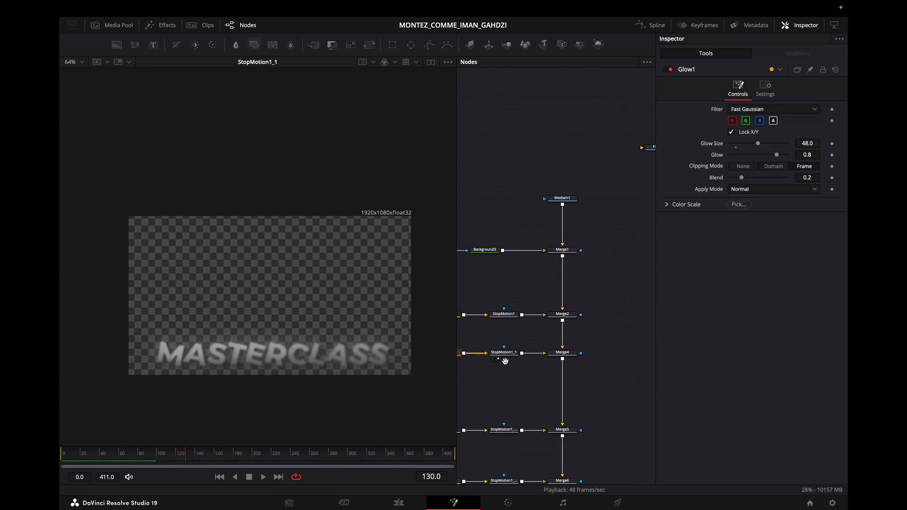
Step: Show Merge4 in the viewer, scrub the combined titles to frame 192, and inspect the MASTERCLASS lettering up close
left_click_drag(563, 355, 269, 360)
left_click_drag(515, 357, 550, 359)
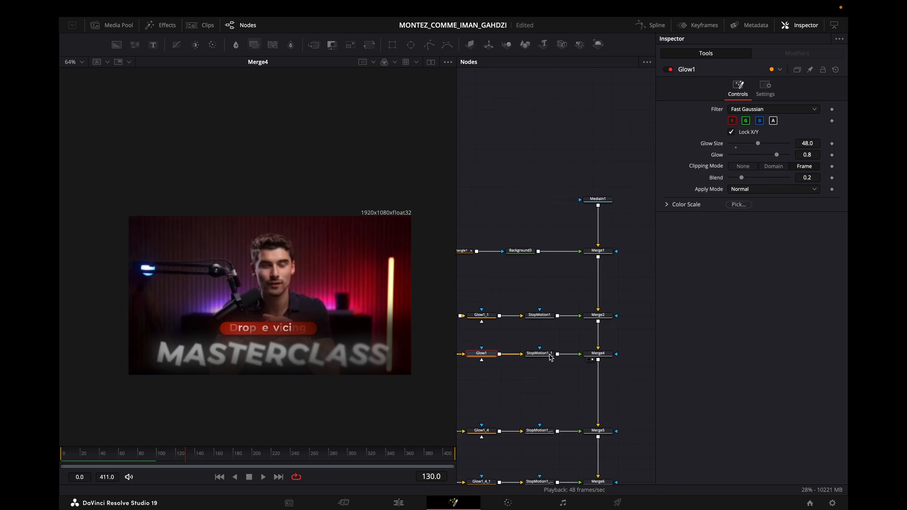
left_click_drag(185, 451, 253, 449)
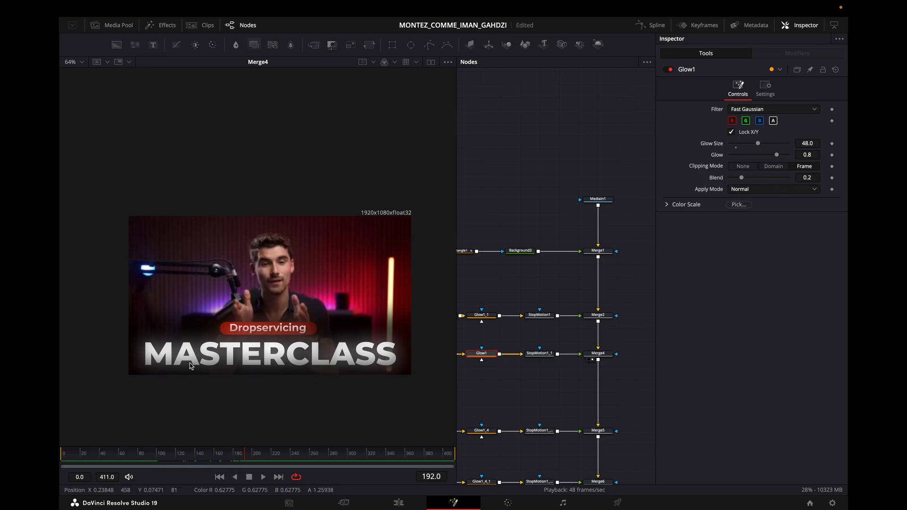
scroll(324, 372, "up", 3)
scroll(321, 374, "down", 3)
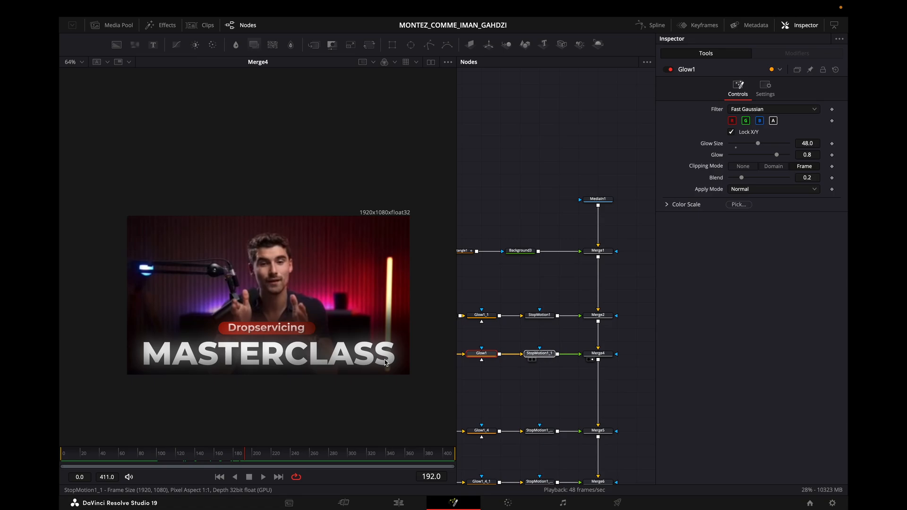
Step: Show StopMotion1_1 in the viewer, display its Frame Repeat setting, and play the MASTERCLASS animation
left_click(534, 359)
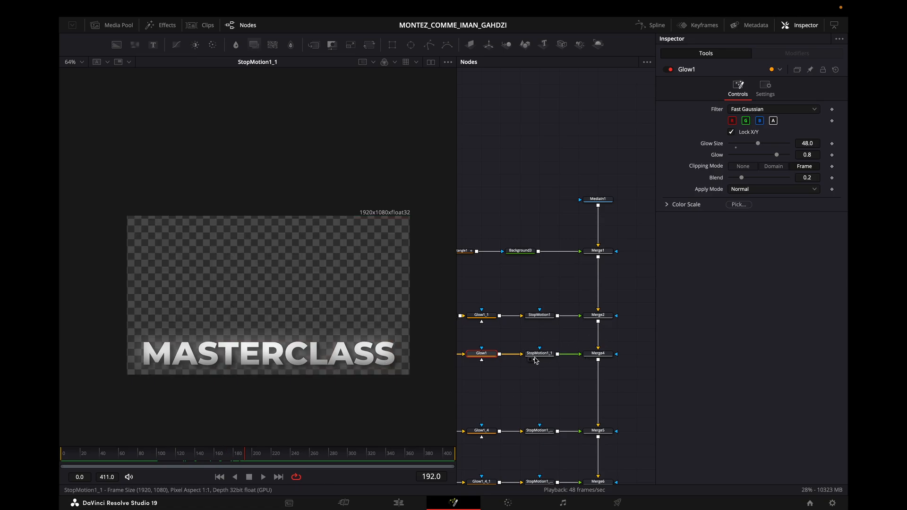
left_click(535, 360)
left_click(547, 353)
left_click(534, 359)
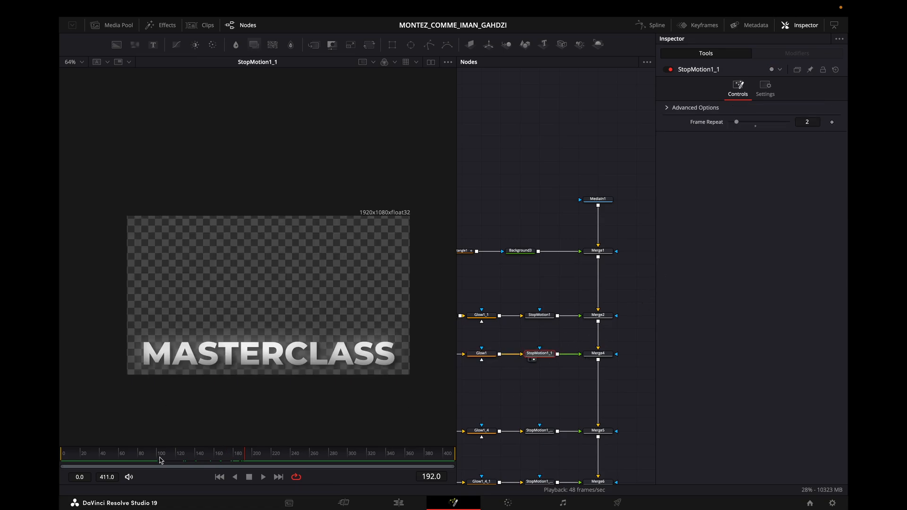
left_click(112, 457)
scroll(511, 376, "down", 4)
key("space")
Step: Show Merge5 in the viewer, display Text1_1_2's text settings, and inspect the handwritten "3 videos" caption up close
left_click(624, 340)
scroll(541, 316, "down", 2)
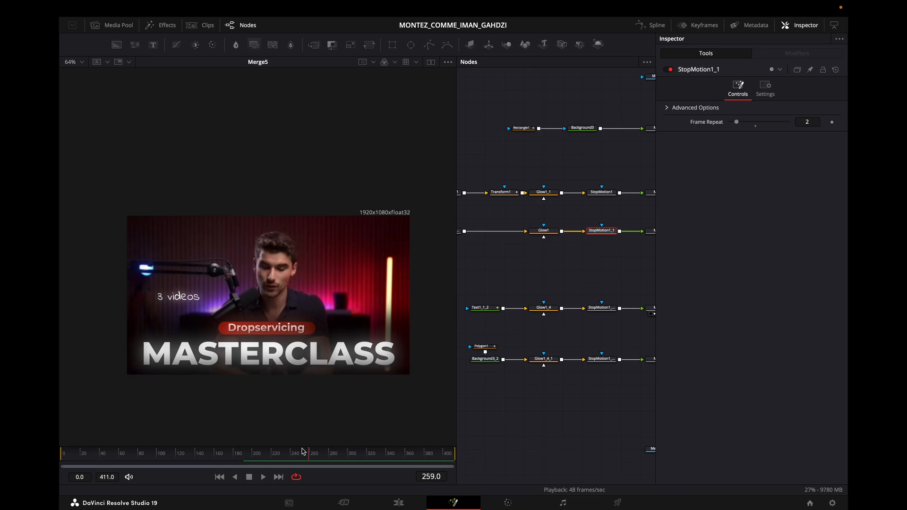
left_click(489, 310)
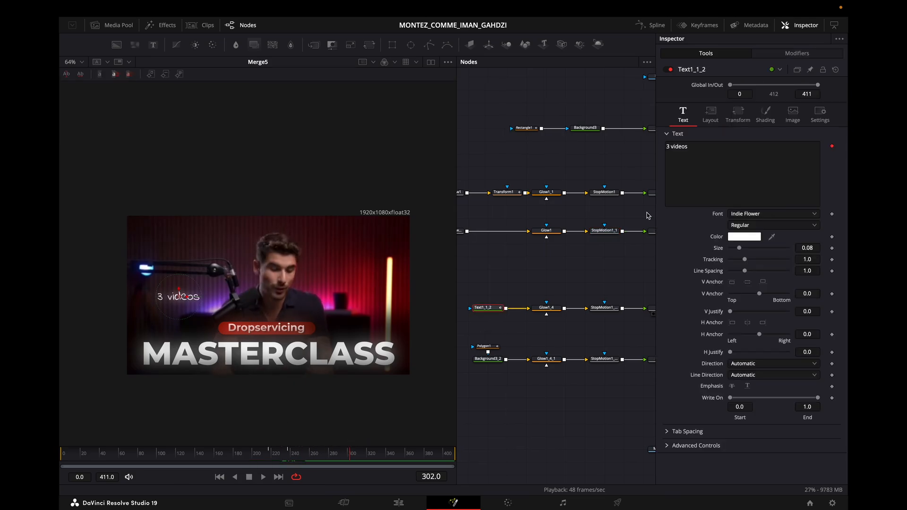
scroll(156, 311, "up", 2)
left_click(587, 446)
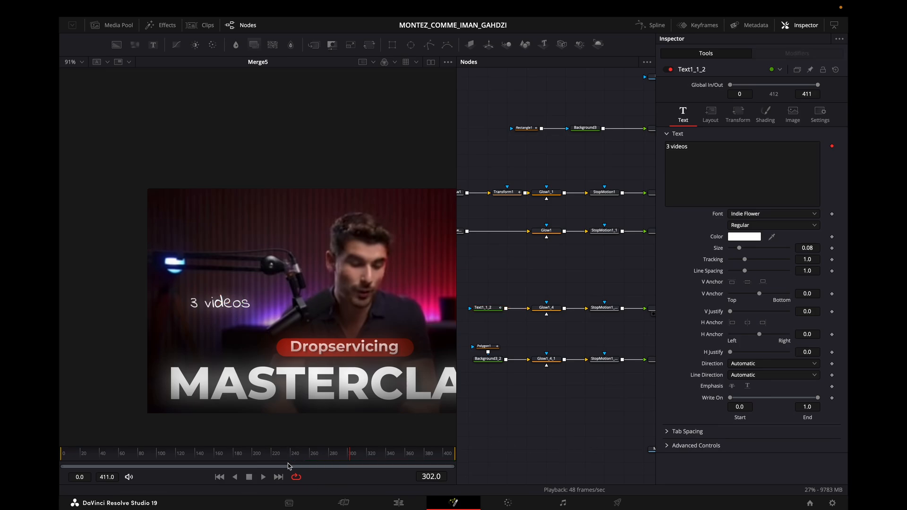
Step: Show Text1_1_2 in the viewer, scrub its letter reveal to frame 267, and display Follower3's Timing settings
left_click_drag(240, 456, 310, 458)
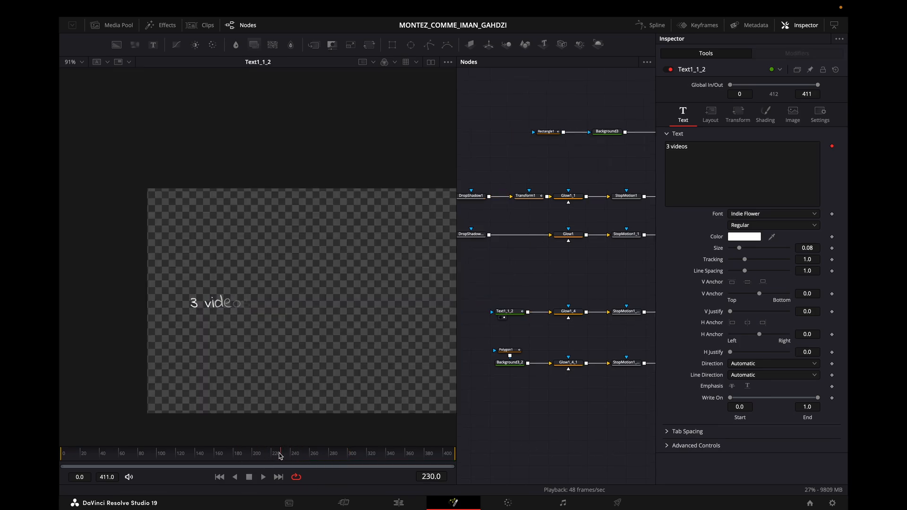
left_click_drag(280, 456, 314, 457)
left_click(504, 312)
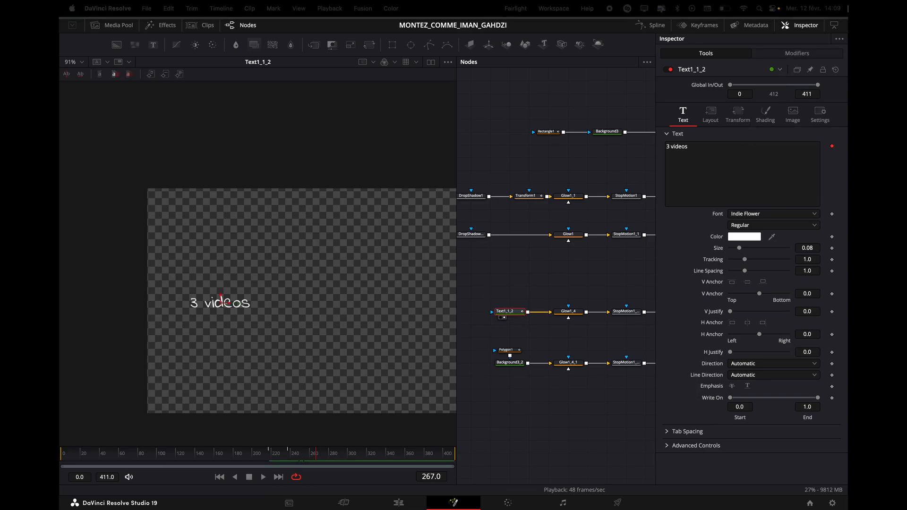
left_click(796, 53)
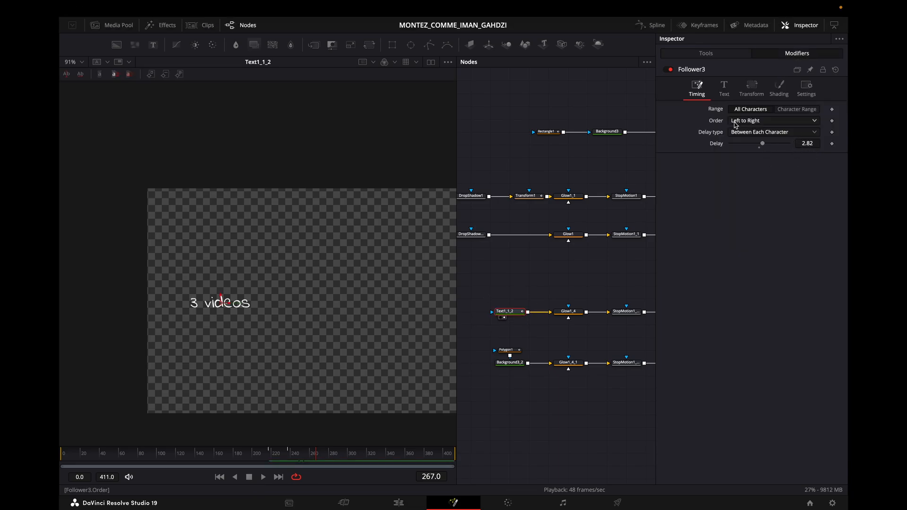
Step: Display Follower3's Shading settings, check the Opacity keyframe at frame 237, and play the caption's letter reveal
left_click(779, 87)
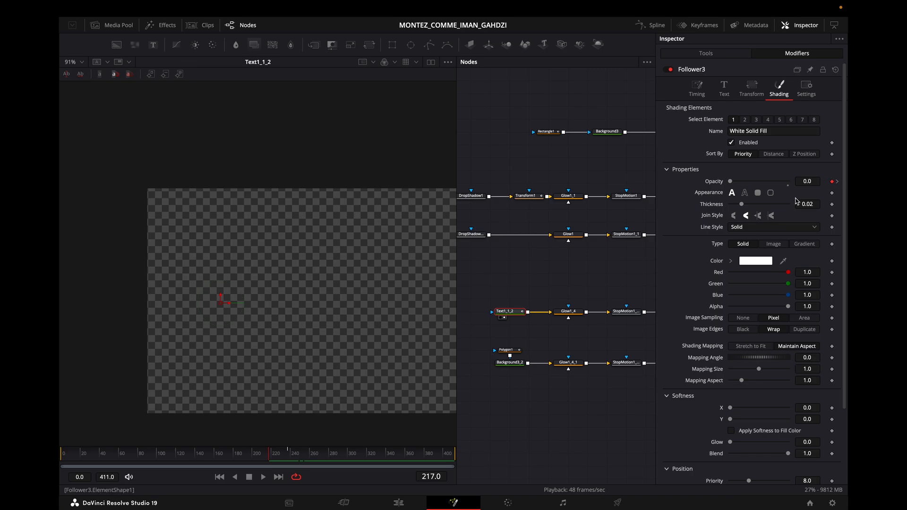
left_click(286, 457)
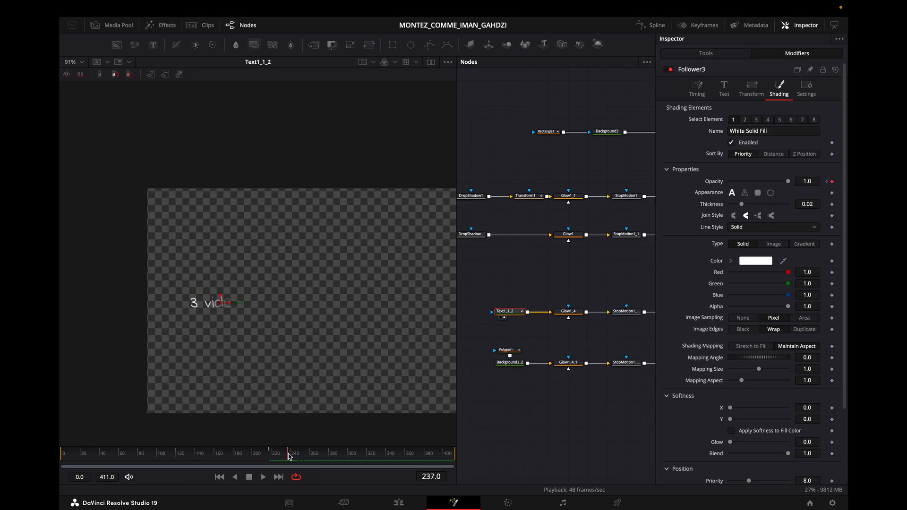
left_click(242, 456)
key("space")
key("space")
Step: Show StopMotion1_1_1 in the viewer, display its Frame Repeat setting, and play the stepped "3 videos" animation
left_click_drag(632, 319, 574, 315)
left_click_drag(332, 315, 332, 314)
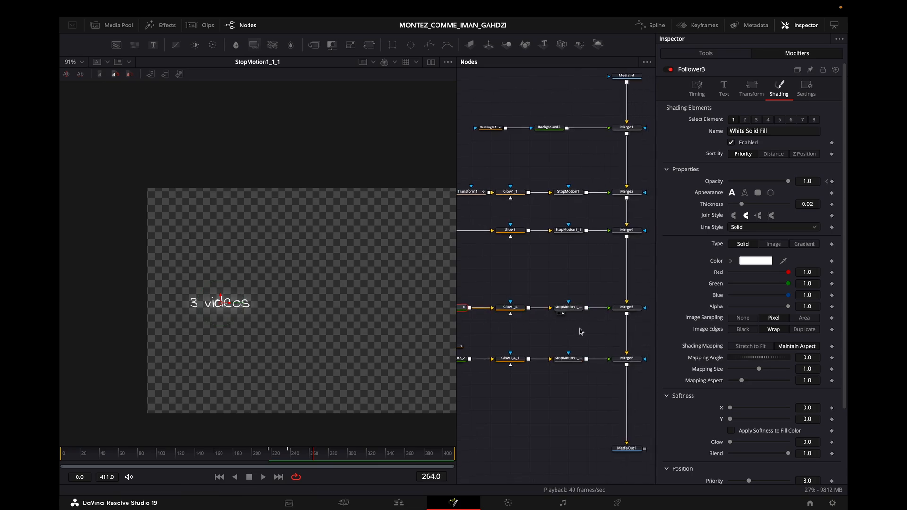
left_click(577, 309)
left_click_drag(549, 333, 613, 285)
left_click(289, 454)
key("space")
left_click_drag(609, 320, 554, 313)
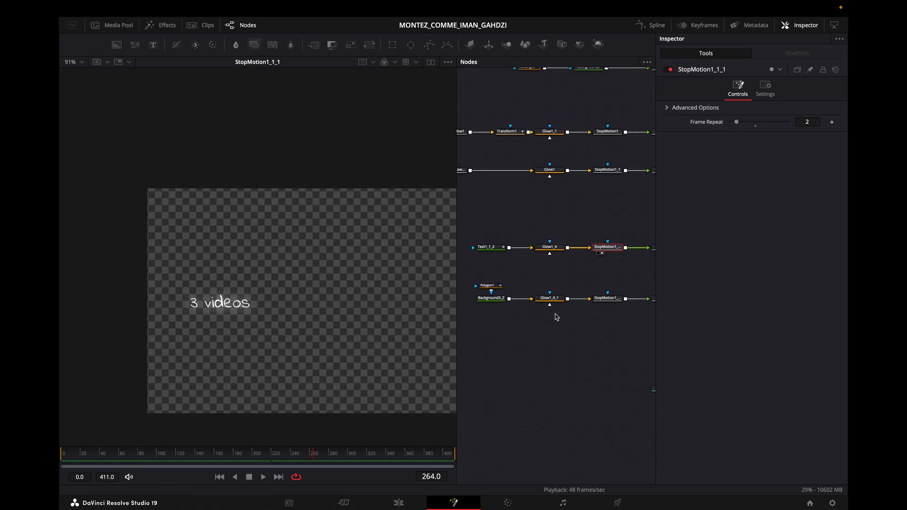
Step: Show Merge6 in the viewer, scrub the arrow's drawing to frame 303, and display Background3_2's color settings
left_click(623, 304)
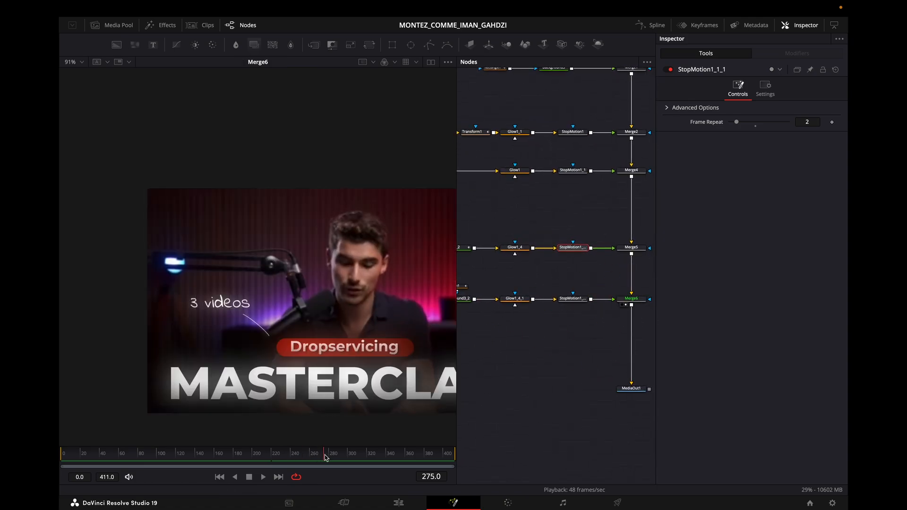
left_click_drag(477, 342, 539, 342)
left_click(523, 298)
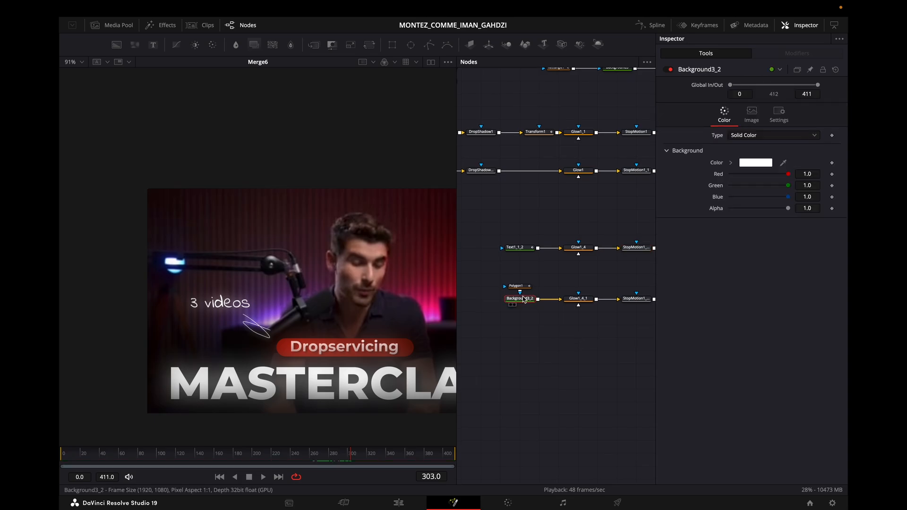
Step: Move Polygon1 slightly away from Background3_2, display its controls, and check its Length keyframes at frames 263 and 341
left_click_drag(516, 285, 515, 273)
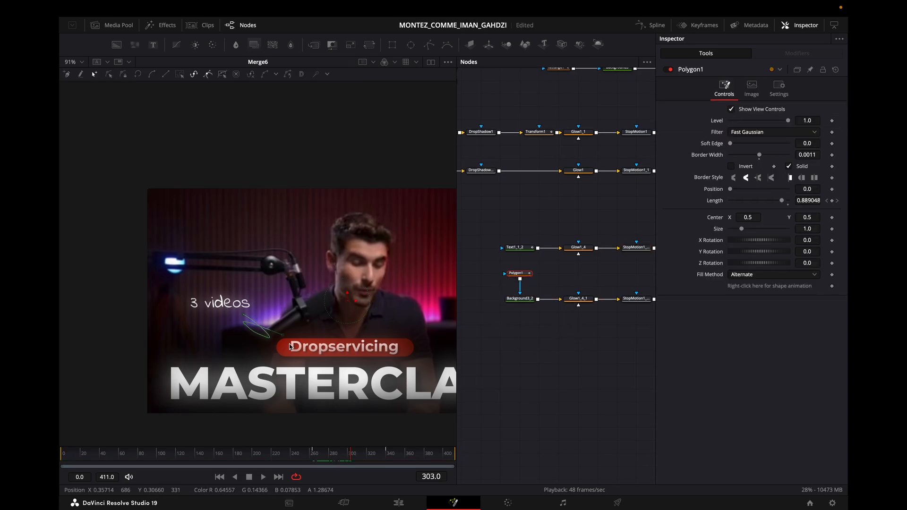
left_click(313, 461)
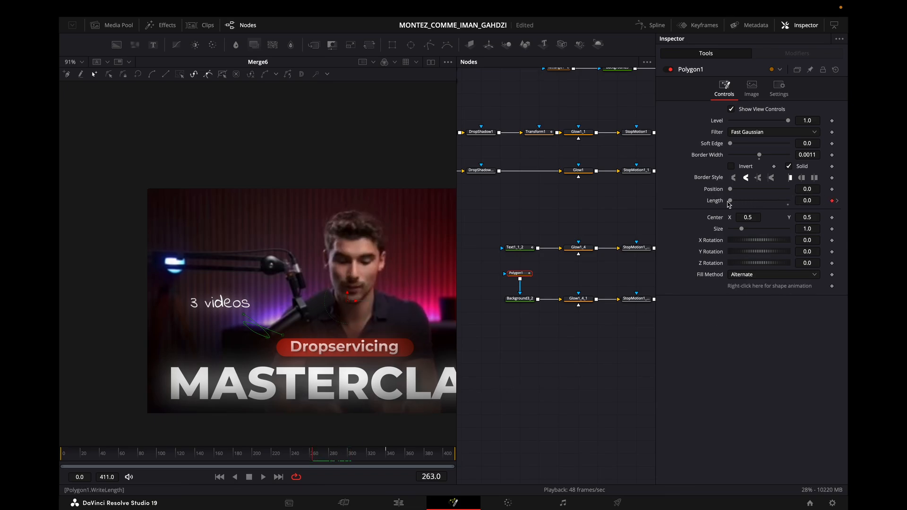
left_click_drag(320, 456, 388, 452)
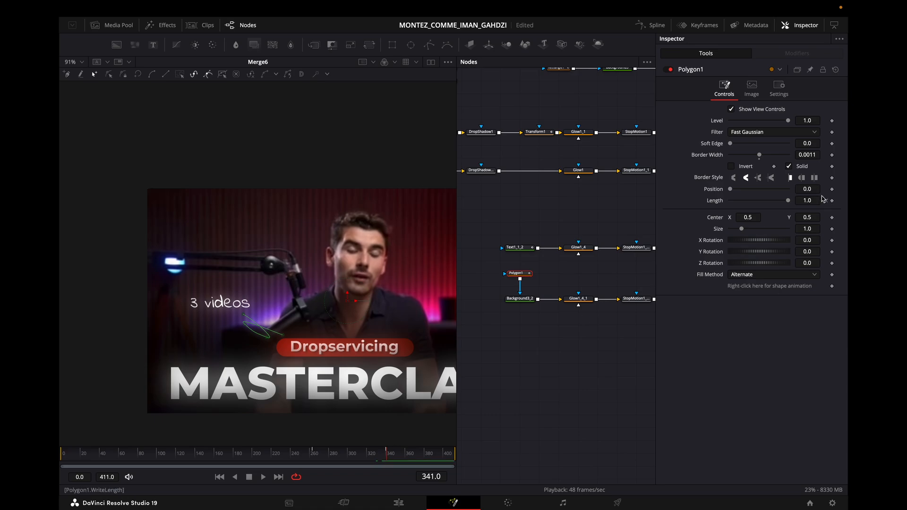
left_click(572, 376)
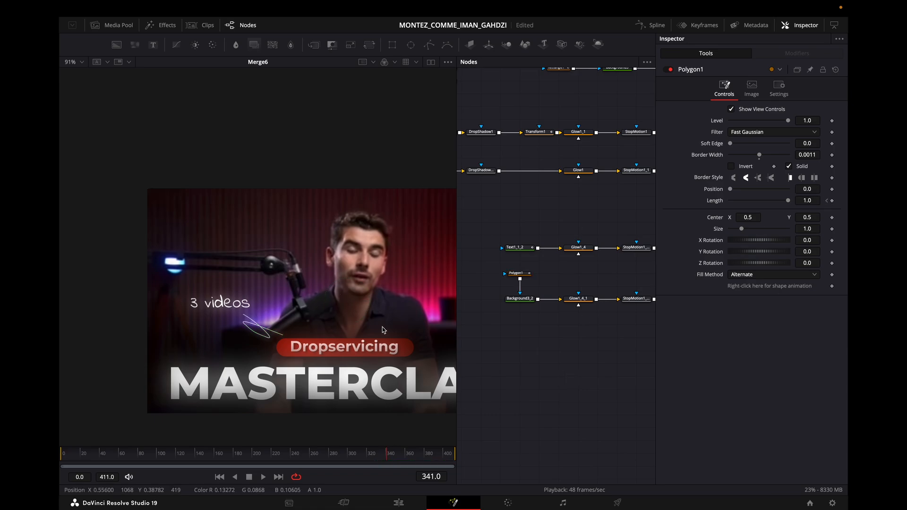
left_click(517, 274)
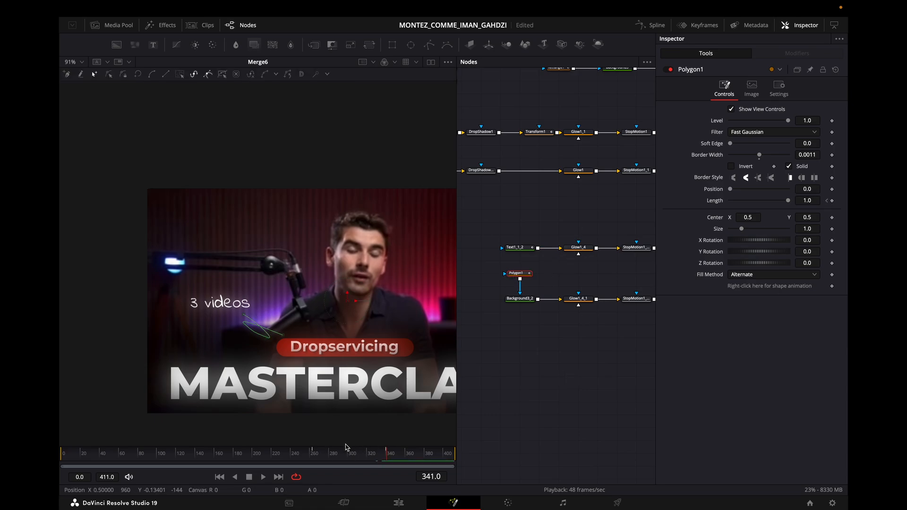
left_click(313, 456)
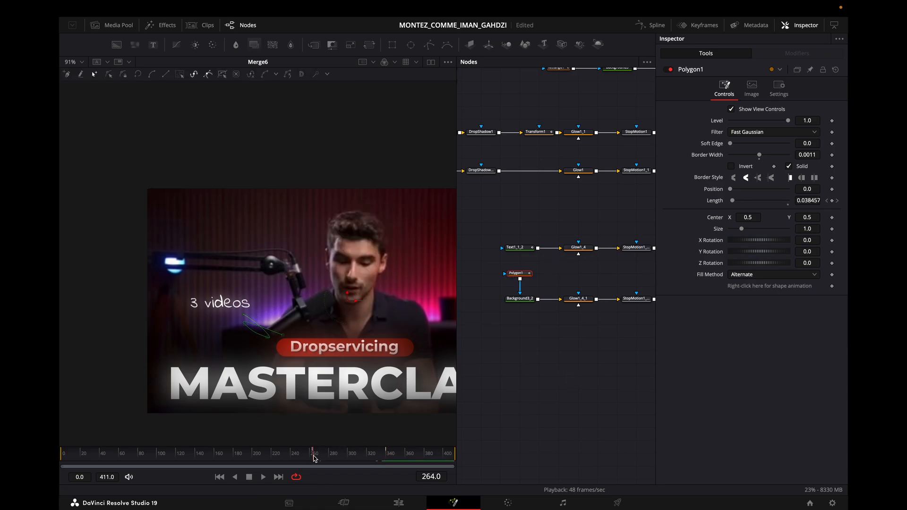
Step: Try the other line-end Border Styles on Polygon1, inspect the arrow's start up close, and play the arrow drawing
left_click(573, 385)
left_click(801, 179)
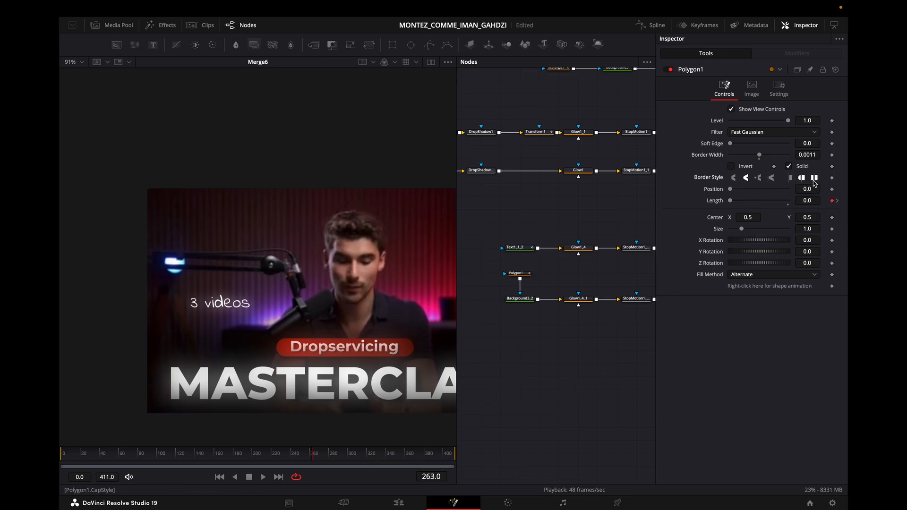
scroll(279, 341, "up", 2)
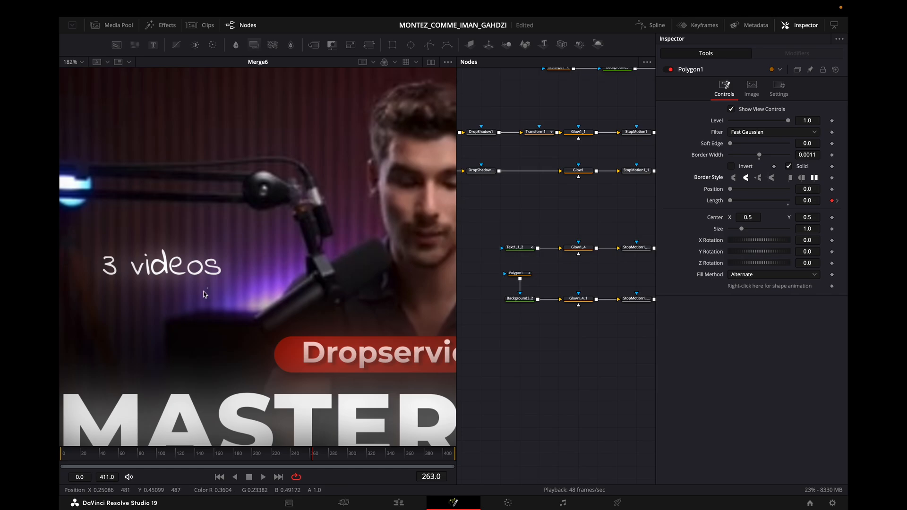
left_click_drag(181, 457, 307, 457)
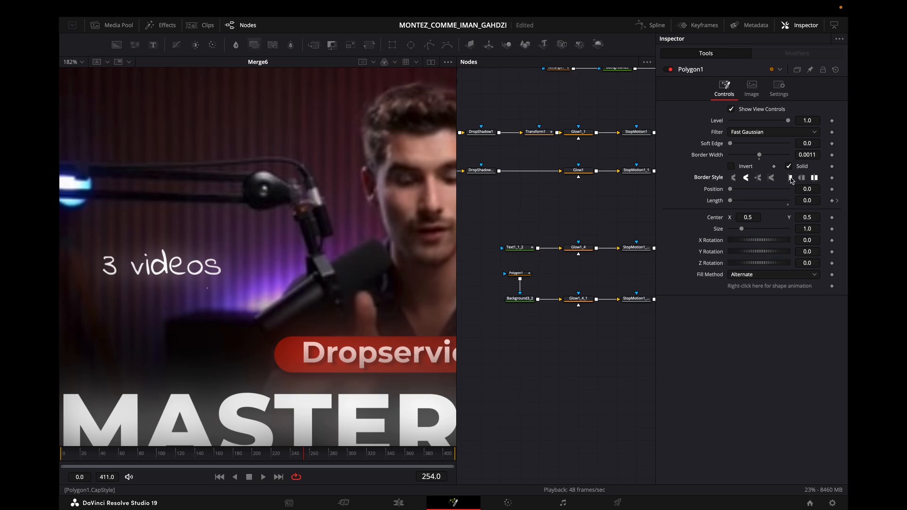
key("space")
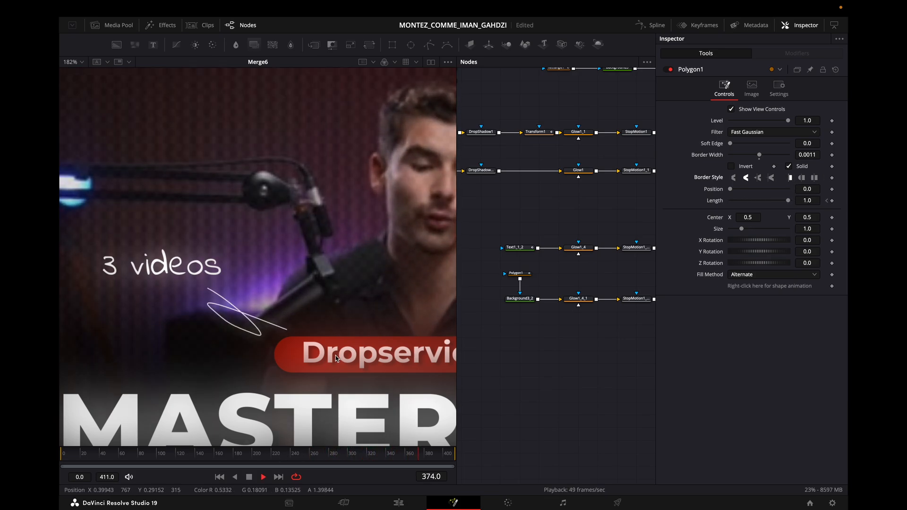
key("space")
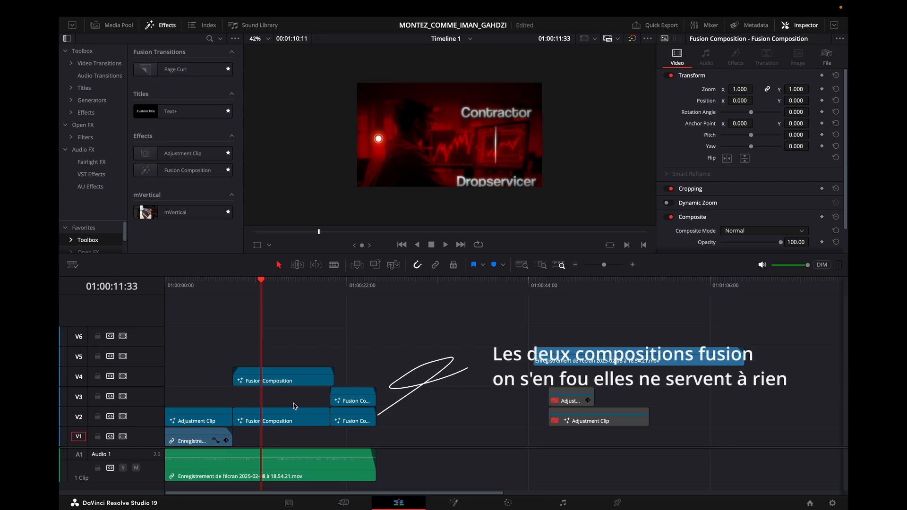
Step: Open the Contractor/Dropservicer composition in Fusion and examine its node tree from the main merge column back to the source images
left_click(453, 503)
left_click_drag(557, 291, 565, 344)
scroll(546, 384, "down", 5)
scroll(547, 320, "up", 5)
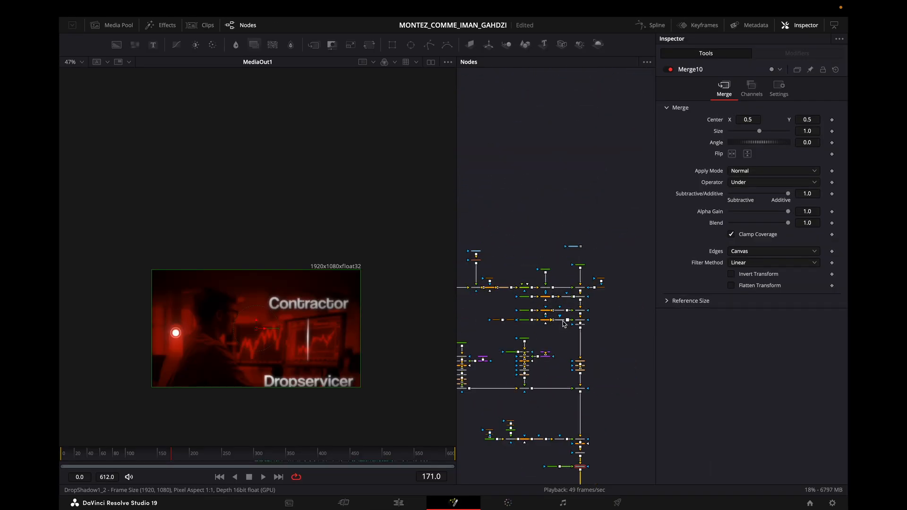
scroll(546, 320, "up", 4)
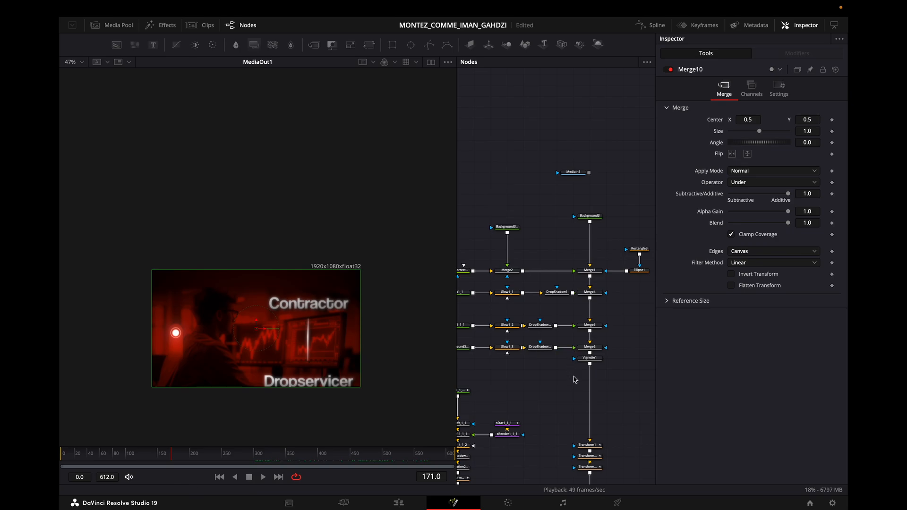
left_click_drag(569, 387, 563, 331)
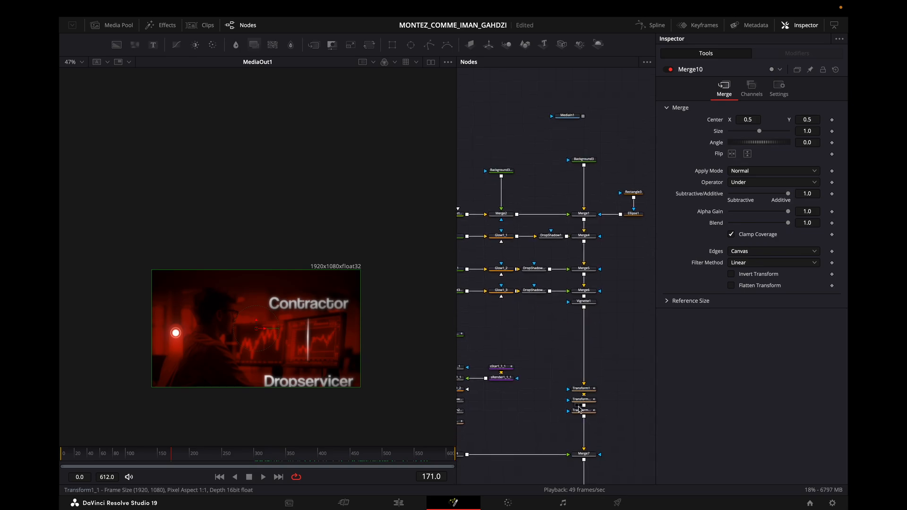
scroll(543, 289, "left", 4)
scroll(543, 289, "up", 2)
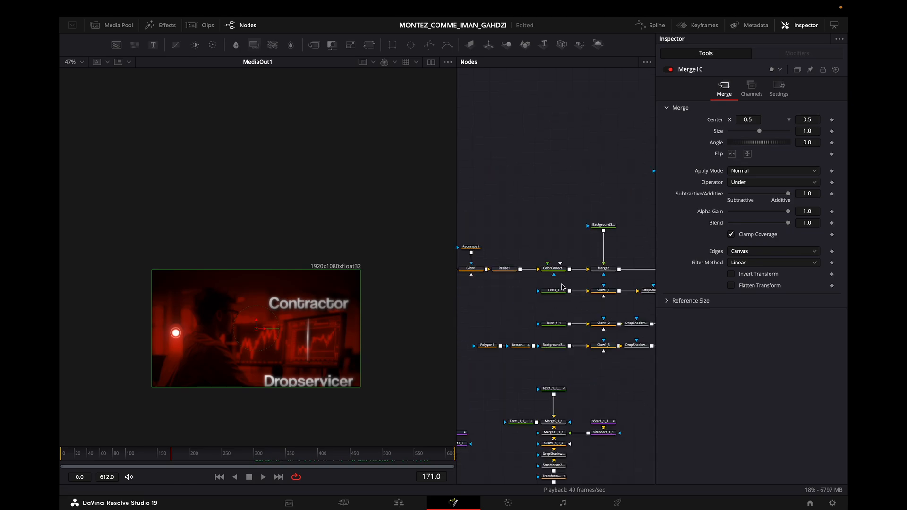
scroll(562, 287, "left", 6)
scroll(562, 286, "up", 1)
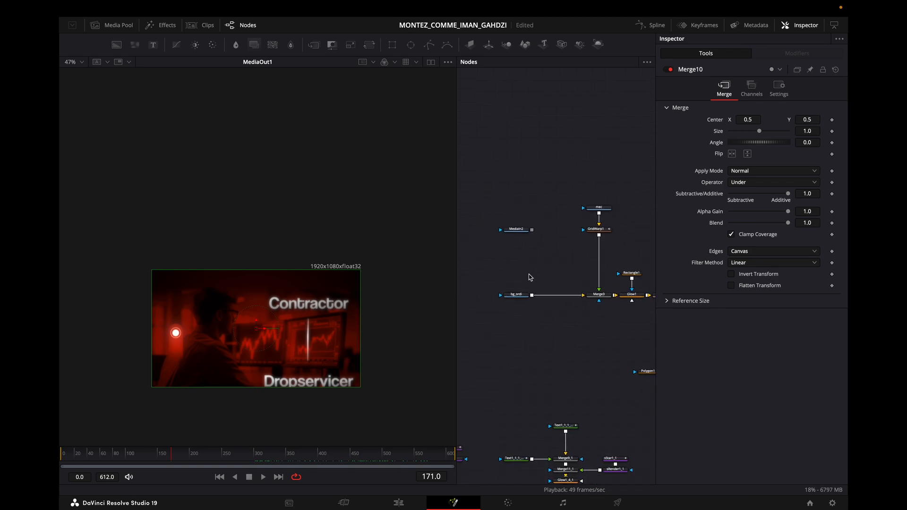
Step: Show MediaIn2 in the viewer and inspect the original image of the man at his monitors
left_click_drag(516, 230, 338, 301)
scroll(298, 315, "up", 3)
scroll(347, 318, "left", 2)
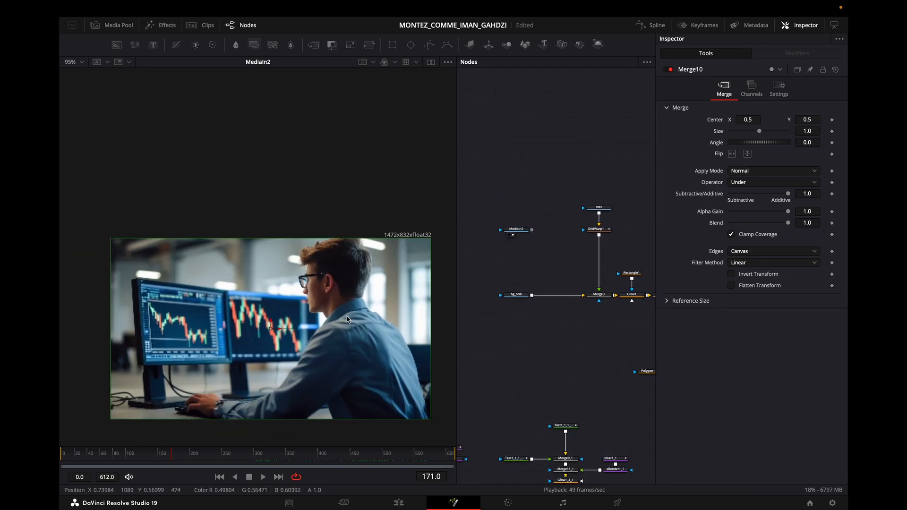
scroll(326, 314, "down", 3)
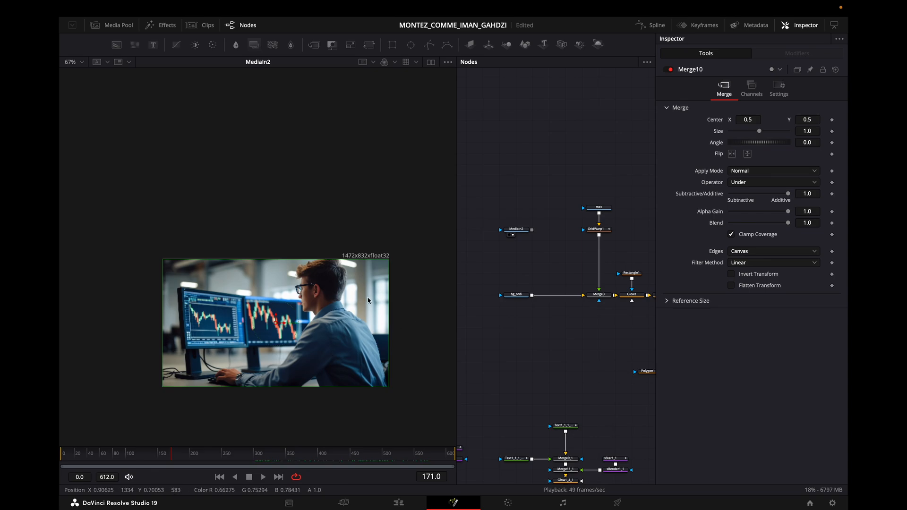
Step: Show Merge2 in the viewer, move Background3_1 closer to it, and display Background3_1's solid color settings
left_click_drag(652, 279, 528, 263)
left_click_drag(587, 259, 539, 257)
left_click_drag(551, 272, 425, 295)
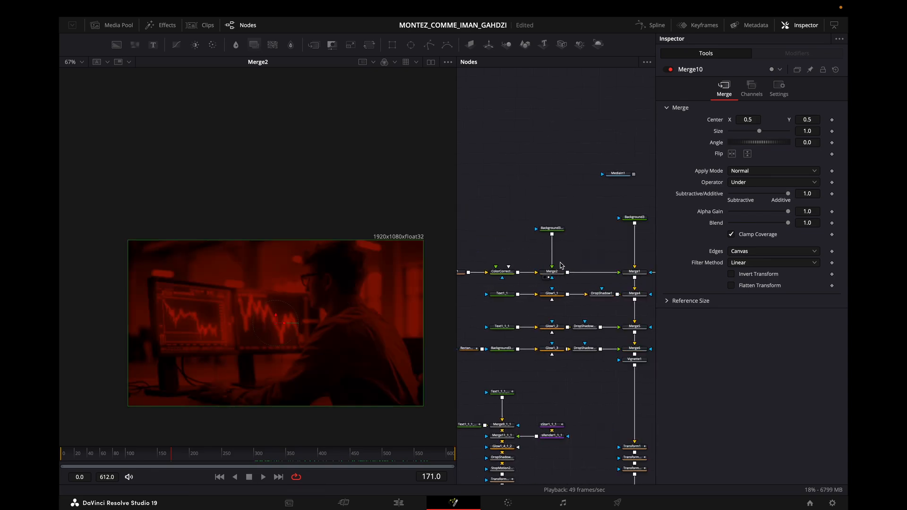
left_click_drag(552, 229, 552, 239)
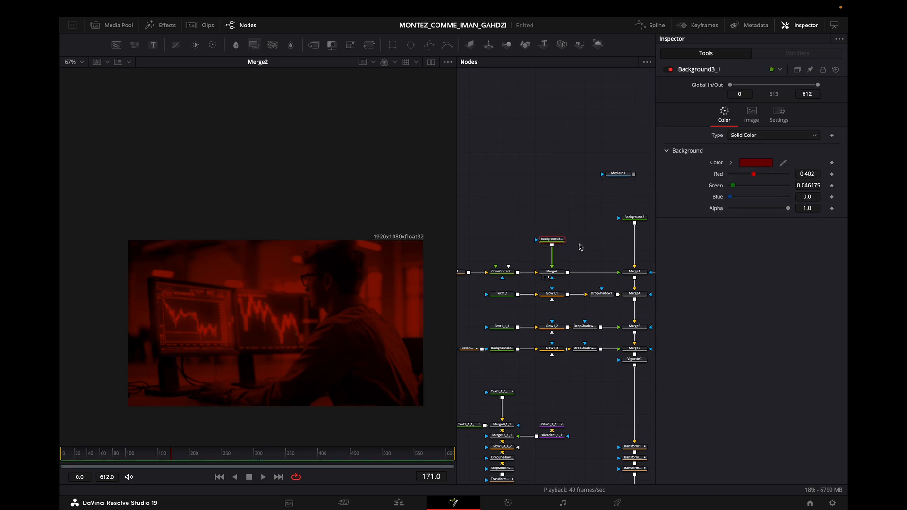
left_click(556, 273)
left_click(552, 238)
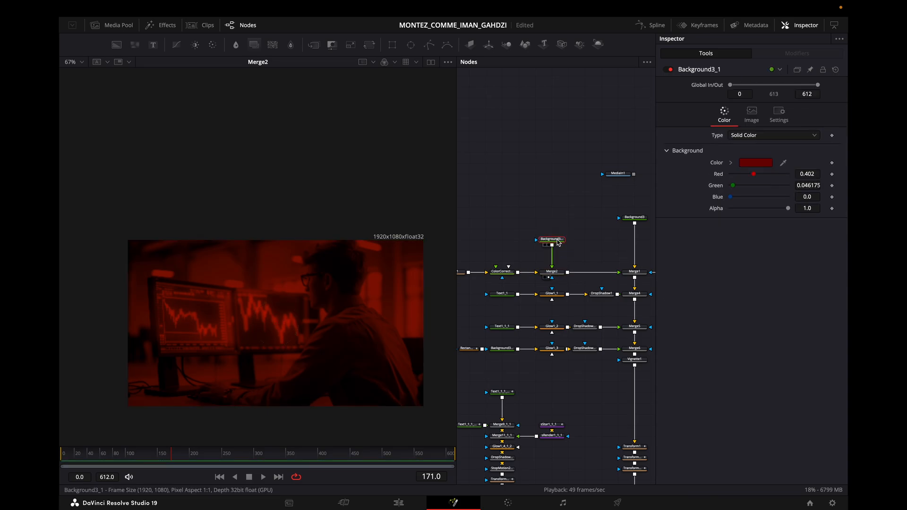
Step: Display Merge2's settings and look through its Apply Mode options, leaving Multiply selected
left_click(559, 270)
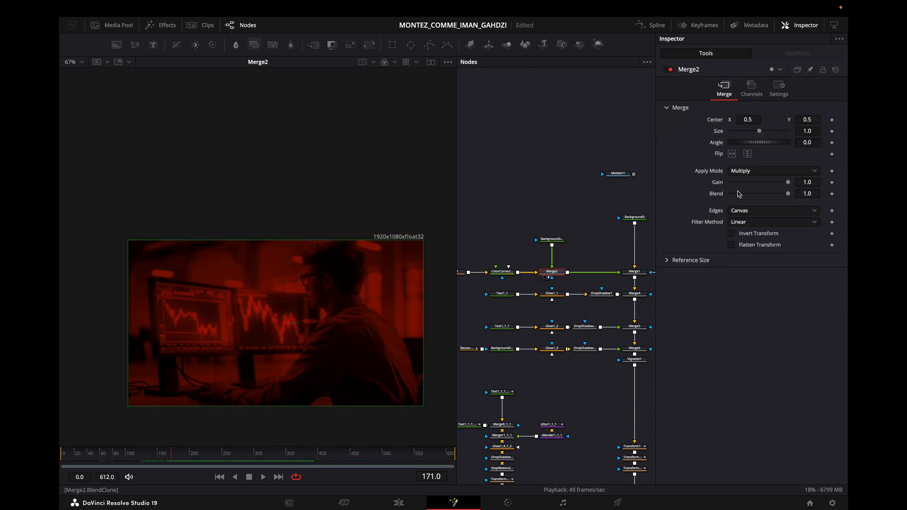
left_click(753, 174)
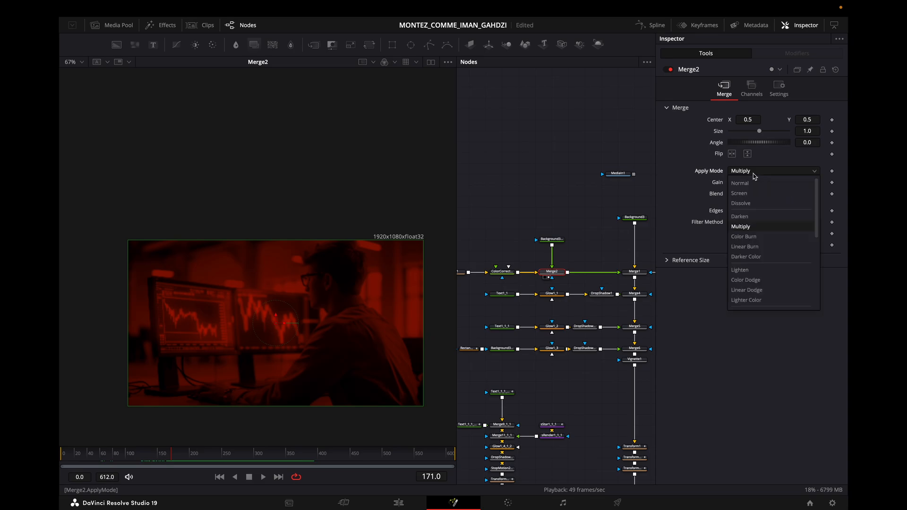
left_click(752, 174)
Step: Display ColorCorrector2's correction settings, show Merge1 in the viewer, and play the red-tinted image's animation
left_click(502, 271)
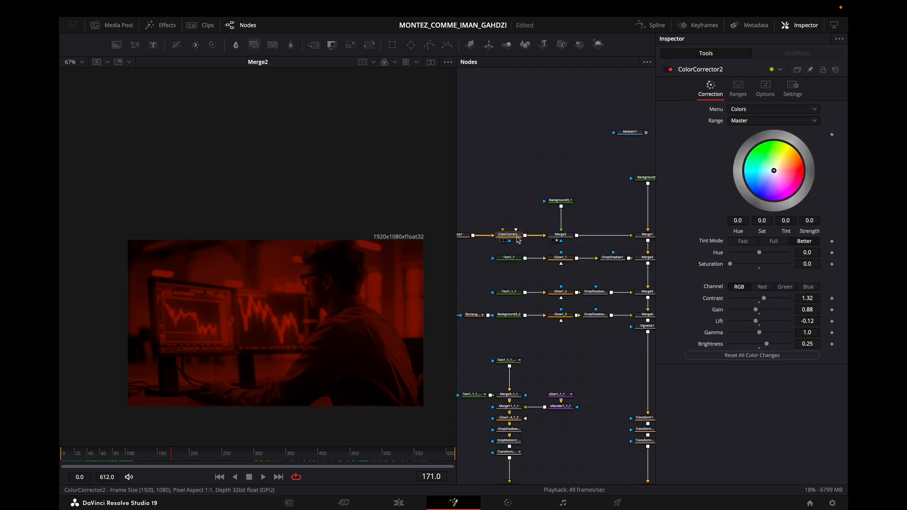
key("2")
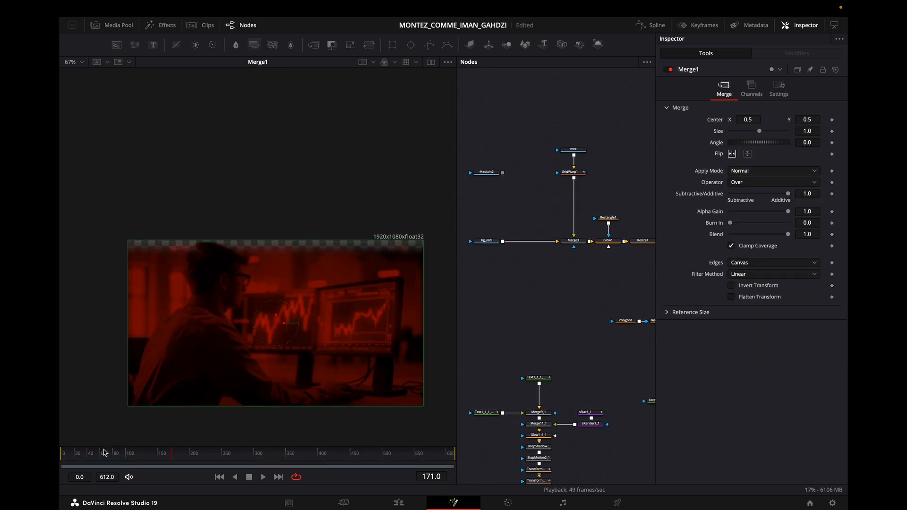
key("space")
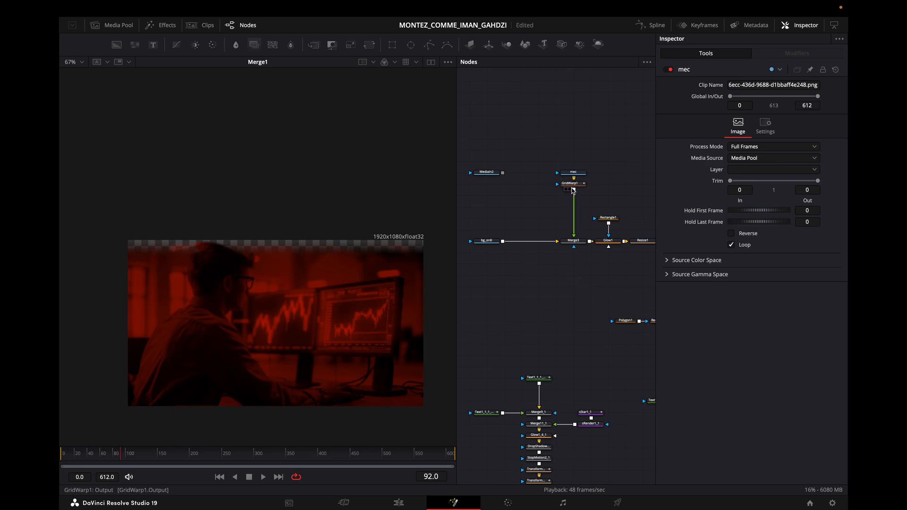
Step: Show MediaIn2 and bg_ordi one after the other in the viewer to compare the full image with the empty desk background
mouse_move(572, 188)
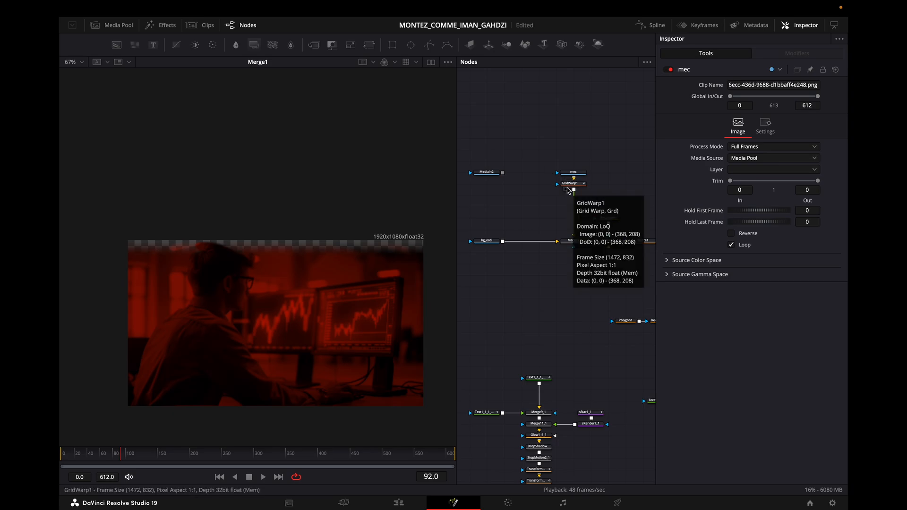
left_click(481, 178)
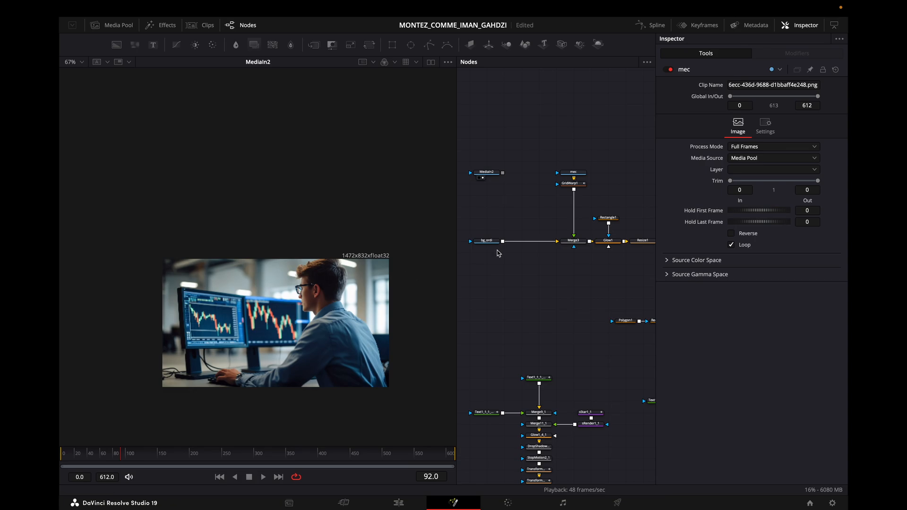
left_click_drag(493, 251, 525, 259)
key("1")
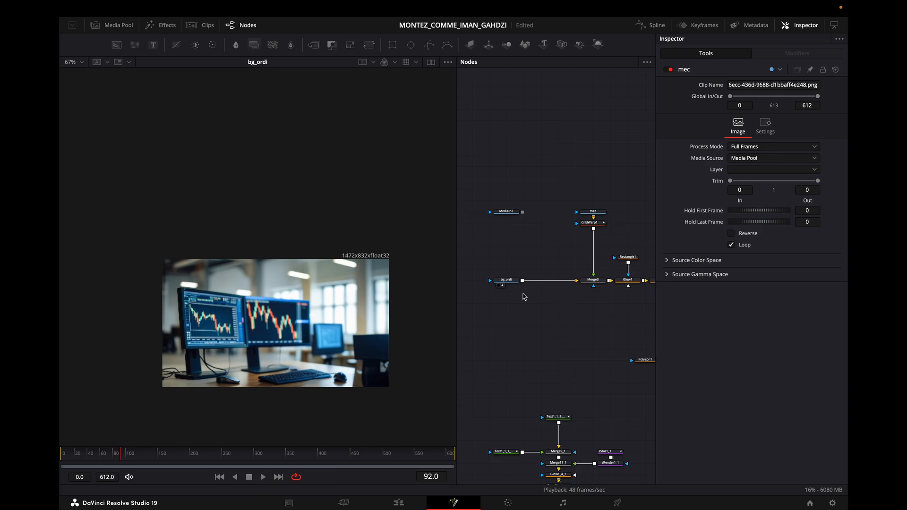
Step: Show the mec cut-out in the viewer and display GridWarp1's settings with its grid over the image
left_click_drag(594, 245, 546, 254)
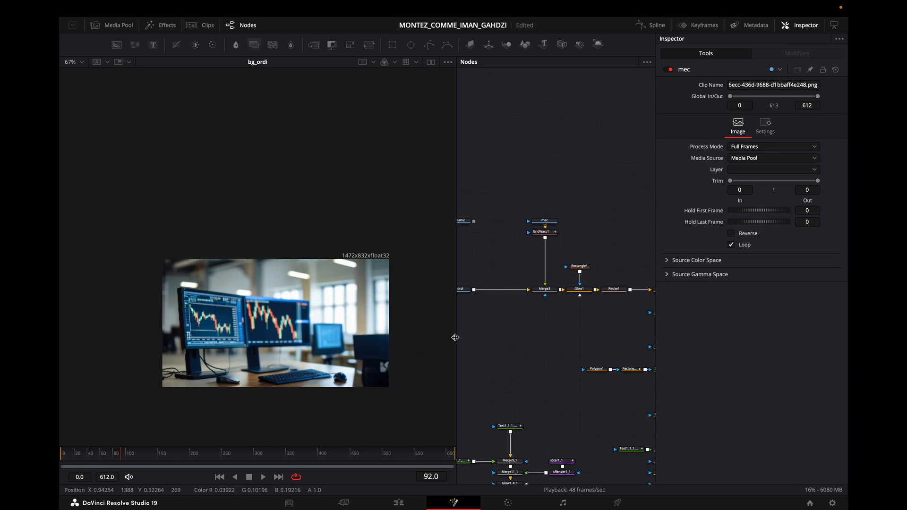
key("1")
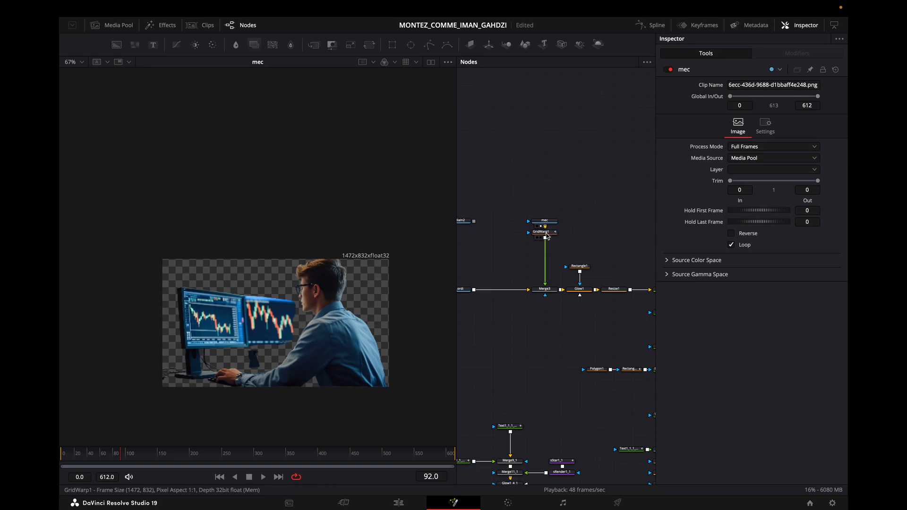
left_click(546, 233)
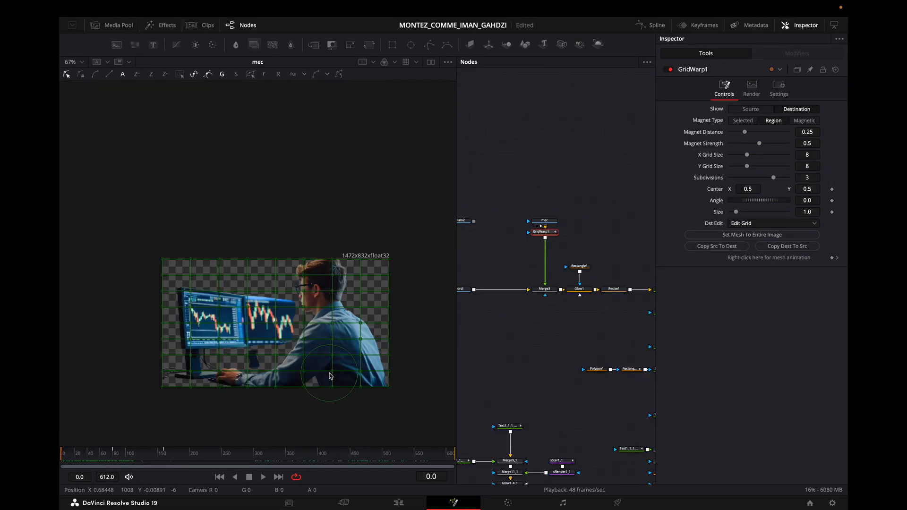
scroll(293, 276, "up", 2)
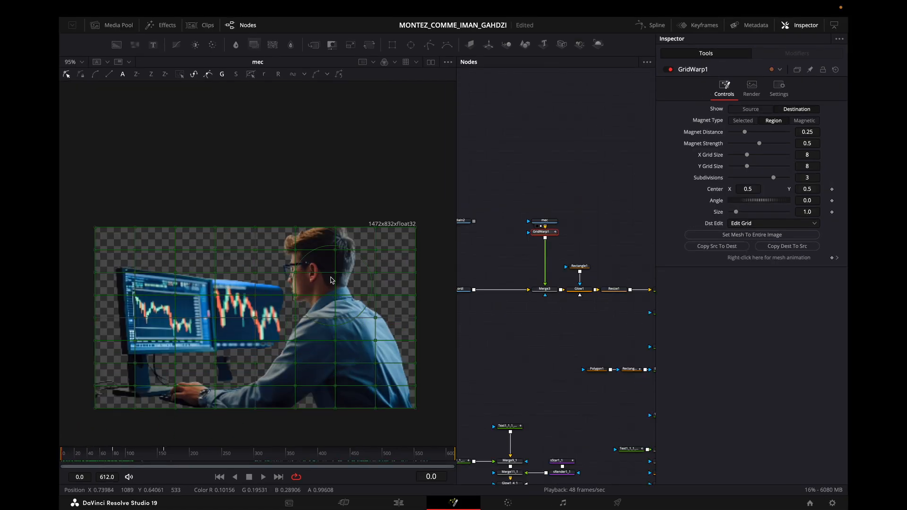
Step: Step through GridWarp1's mesh keyframes, including frame 80, and examine the Dst Grid Change curve in the Spline editor
left_click(113, 455)
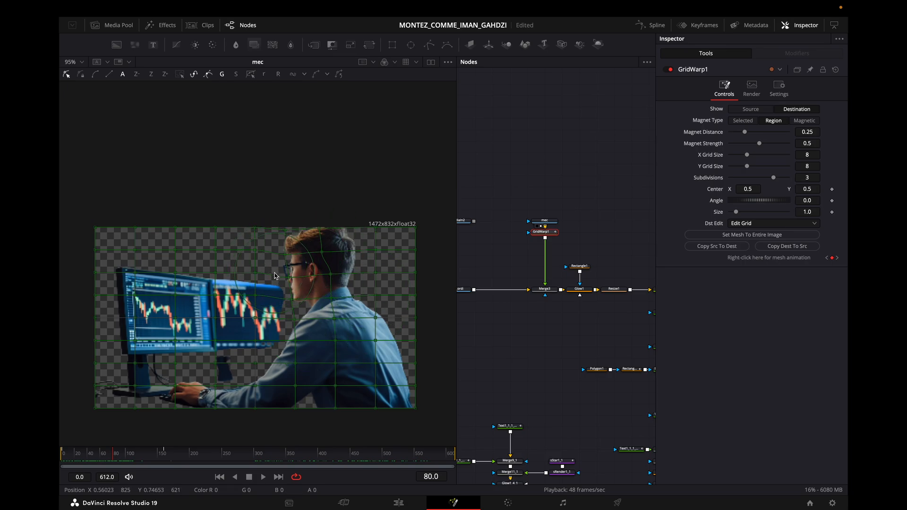
left_click(164, 456)
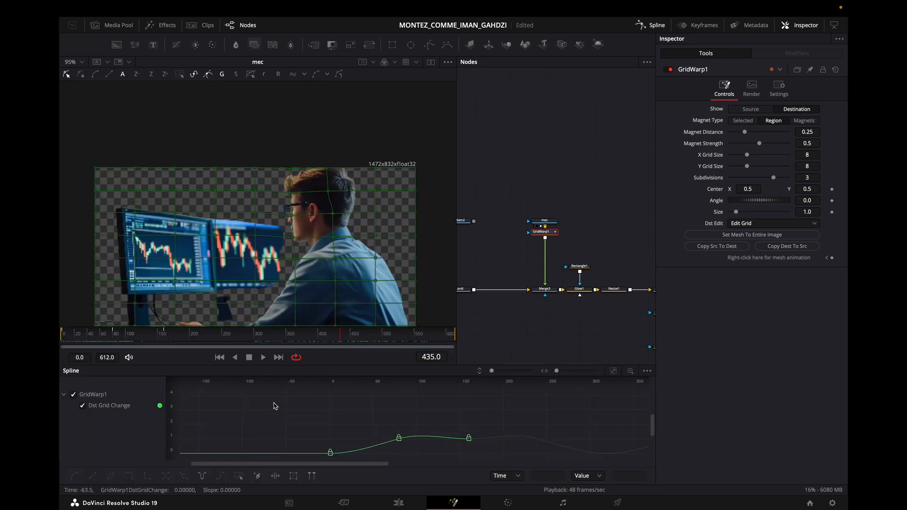
left_click_drag(276, 406, 556, 462)
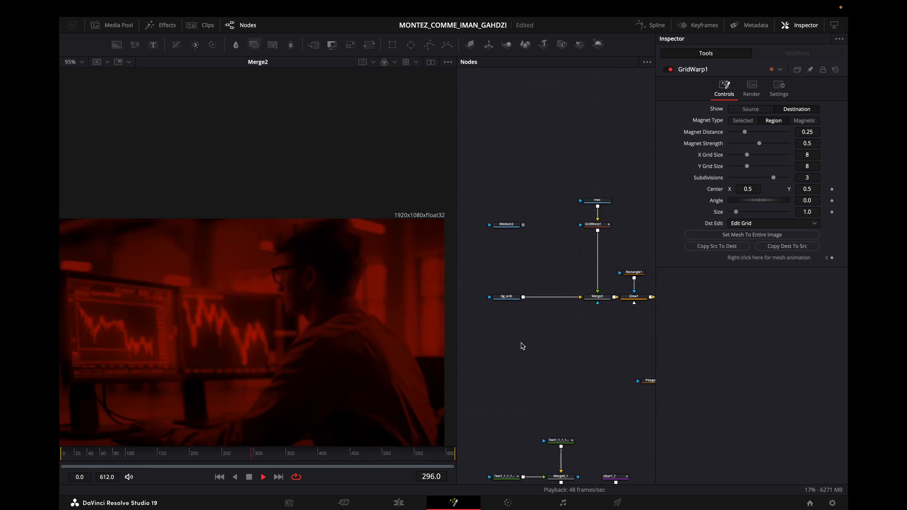
Step: Display Merge1's settings and point out its horizontal flip, leaving the flip enabled
scroll(334, 323, "down", 2)
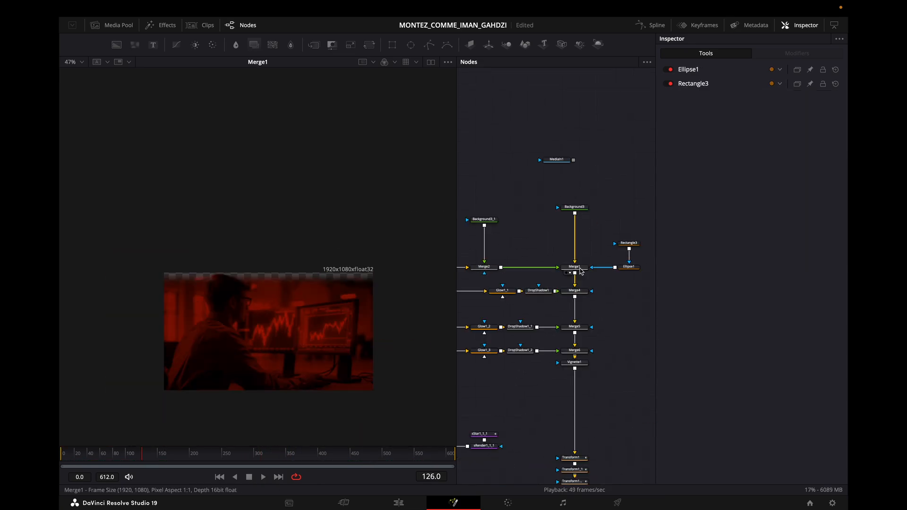
left_click(575, 270)
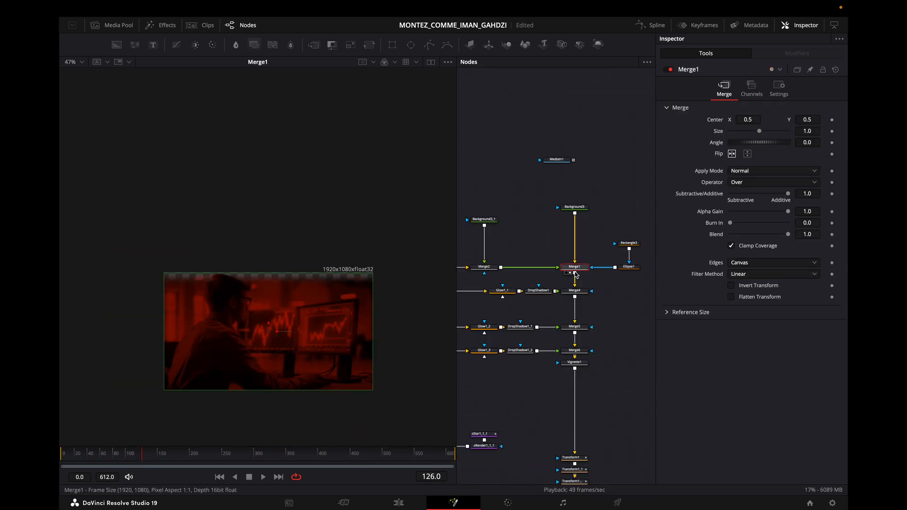
left_click(732, 154)
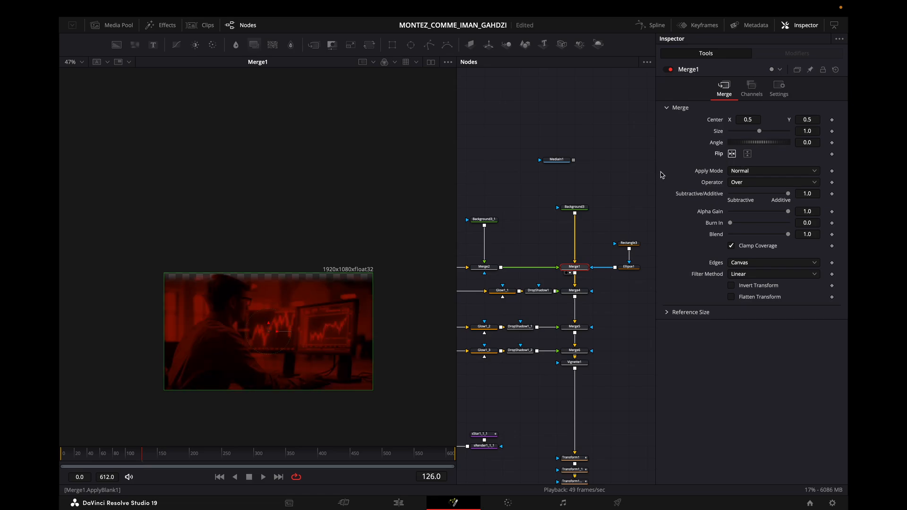
left_click_drag(590, 248, 557, 252)
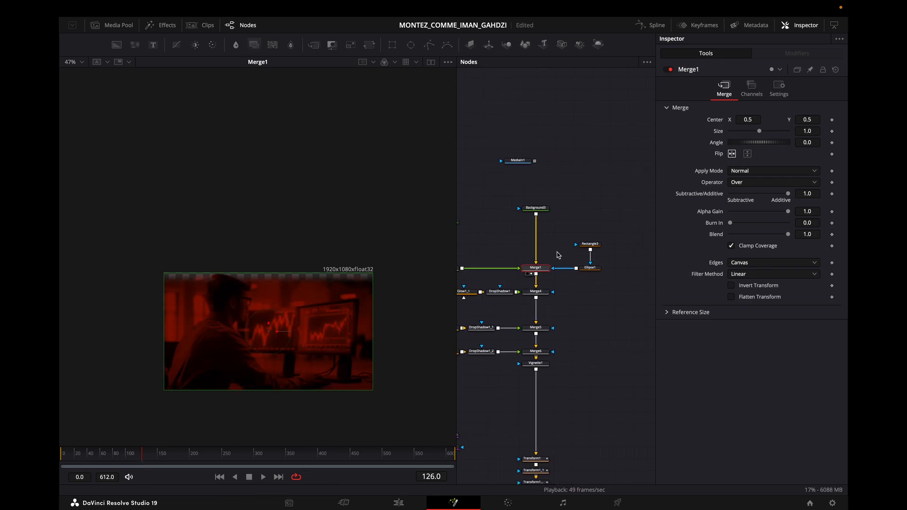
scroll(596, 289, "up", 3)
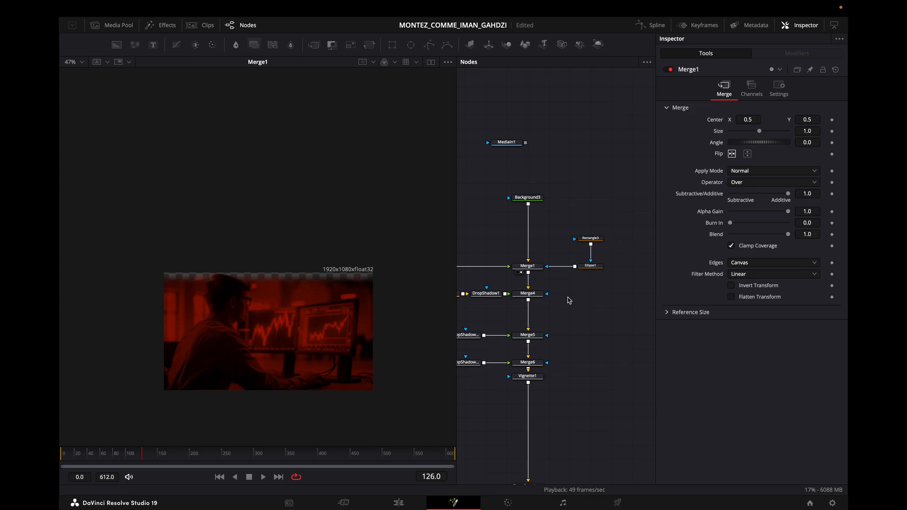
Step: Show MediaOut1 in the viewer at frame 106 and display Background3_3_1's radial gradient settings
scroll(567, 299, "left", 3)
scroll(592, 287, "left", 4)
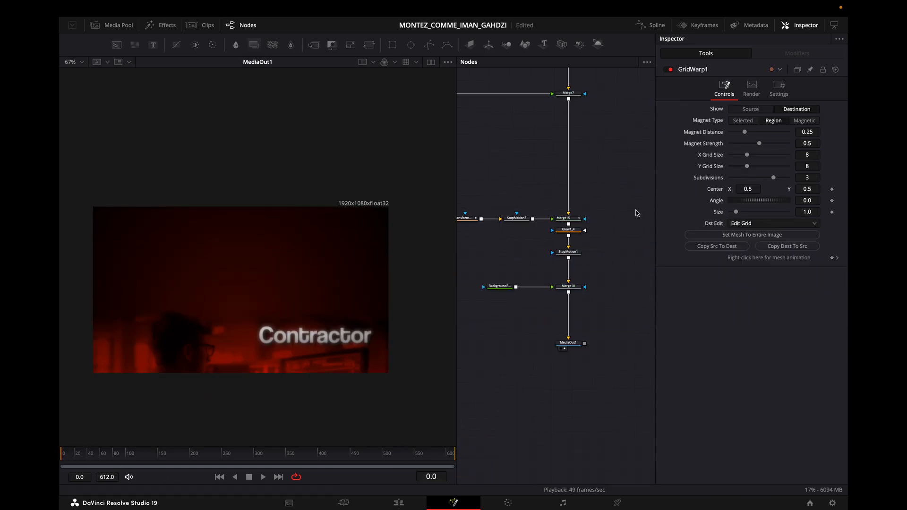
left_click_drag(570, 207, 579, 324)
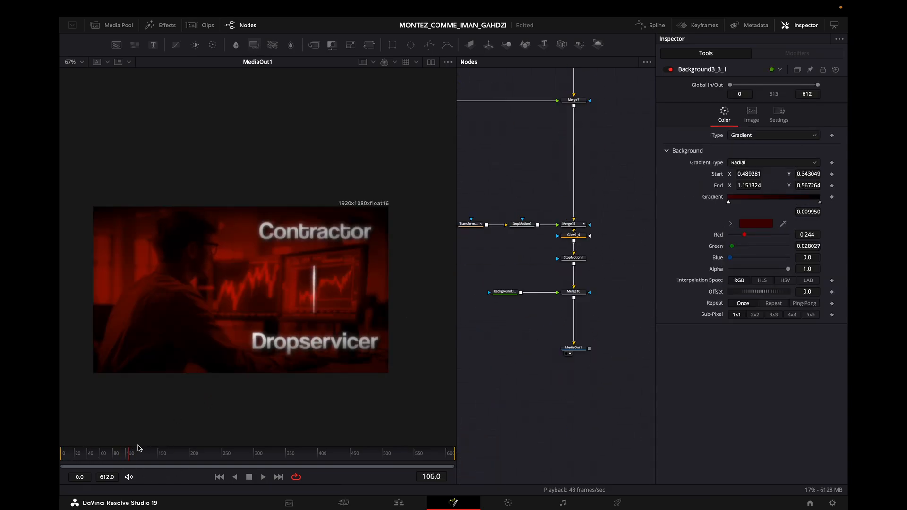
Step: Show Merge1, MediaIn2 and Merge2 one after the other in the viewer to compare the image's orientation
left_click_drag(598, 252, 560, 453)
left_click_drag(566, 87, 576, 325)
left_click_drag(548, 294, 298, 248)
left_click_drag(557, 369, 583, 294)
left_click_drag(532, 211, 561, 347)
scroll(241, 286, "down", 2)
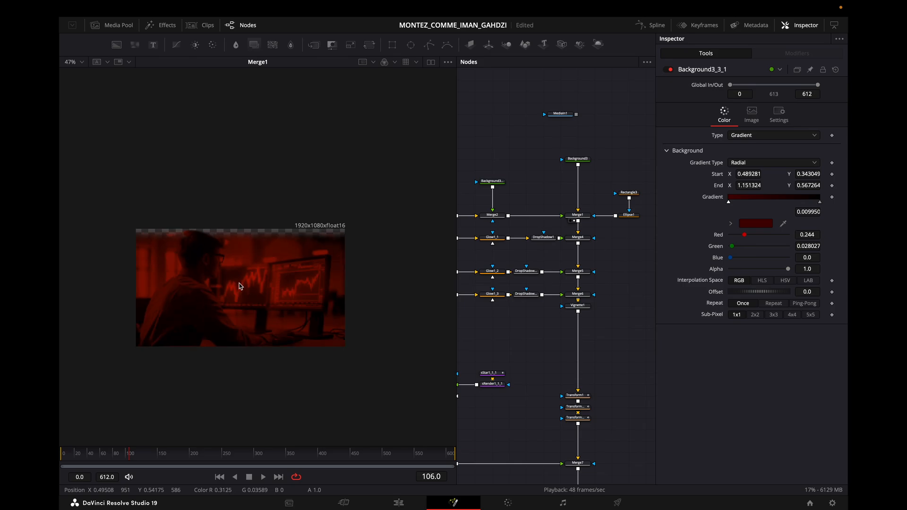
mouse_move(530, 234)
left_mouse_down()
mouse_move(552, 265)
mouse_move(631, 308)
left_mouse_up()
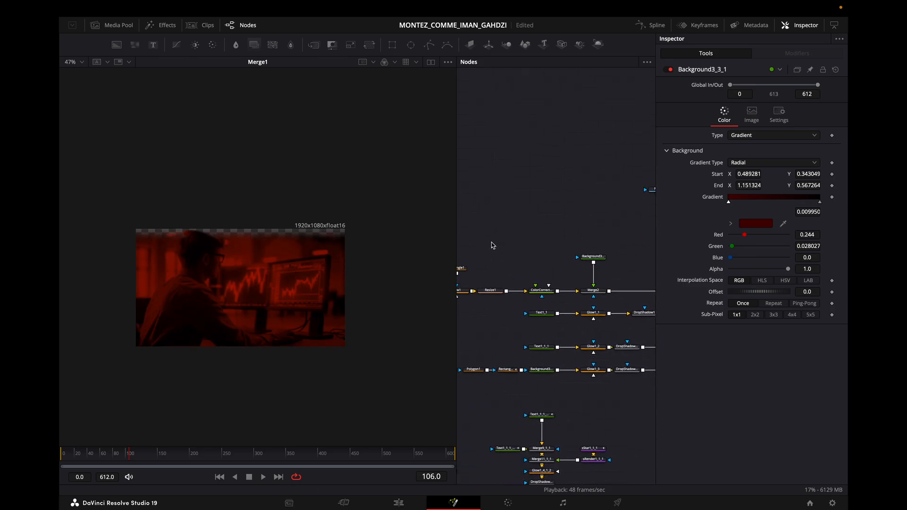
left_click_drag(471, 245, 601, 251)
left_click_drag(498, 237, 321, 265)
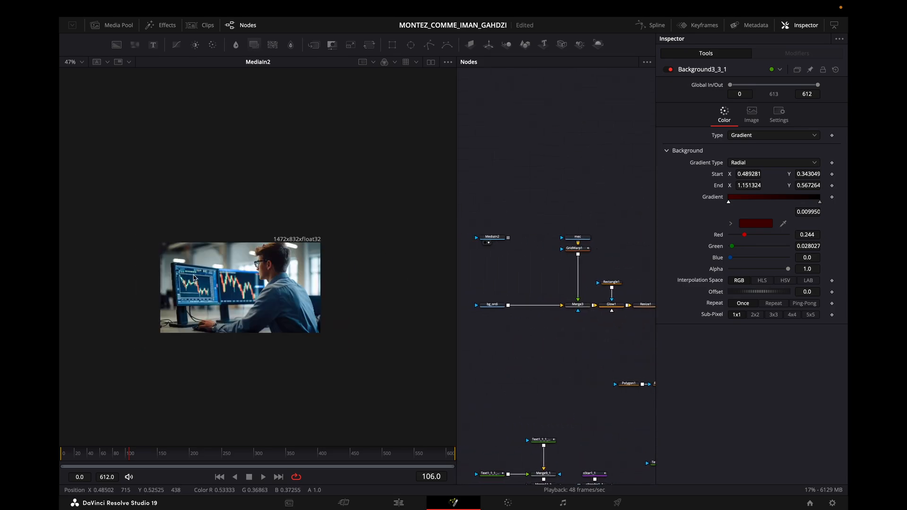
left_click_drag(544, 245, 329, 275)
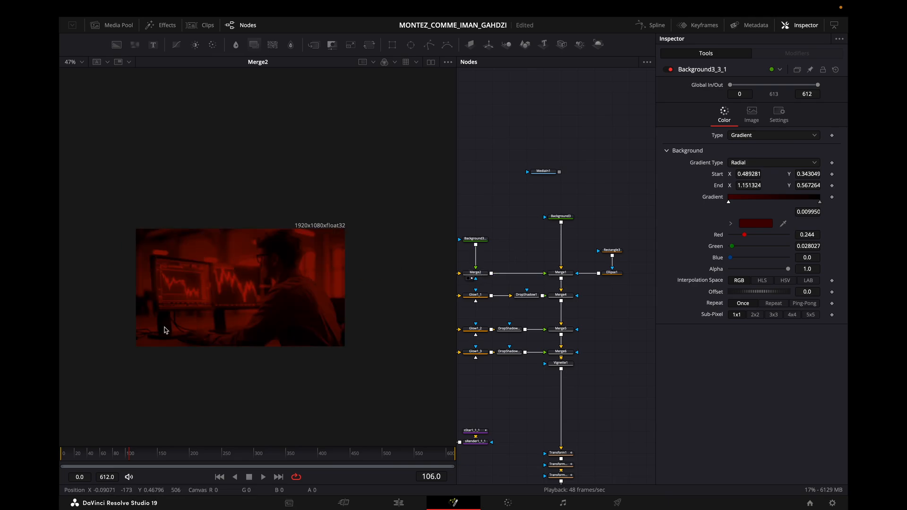
Step: Switch to the Edit page and scrub the timeline at 01:00:53:04 and to the Work & Deliver Services scene at 01:00:14:16
left_click(398, 503)
left_click_drag(558, 285, 604, 292)
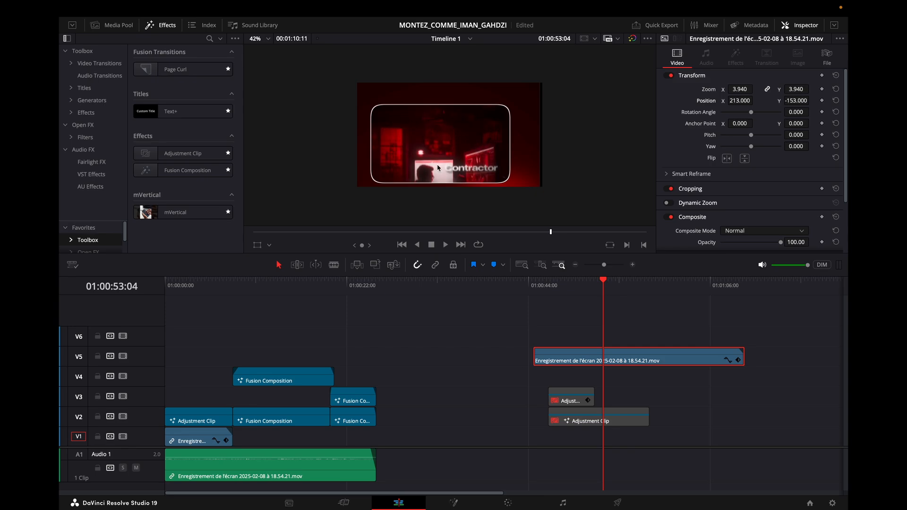
left_click_drag(303, 290, 283, 290)
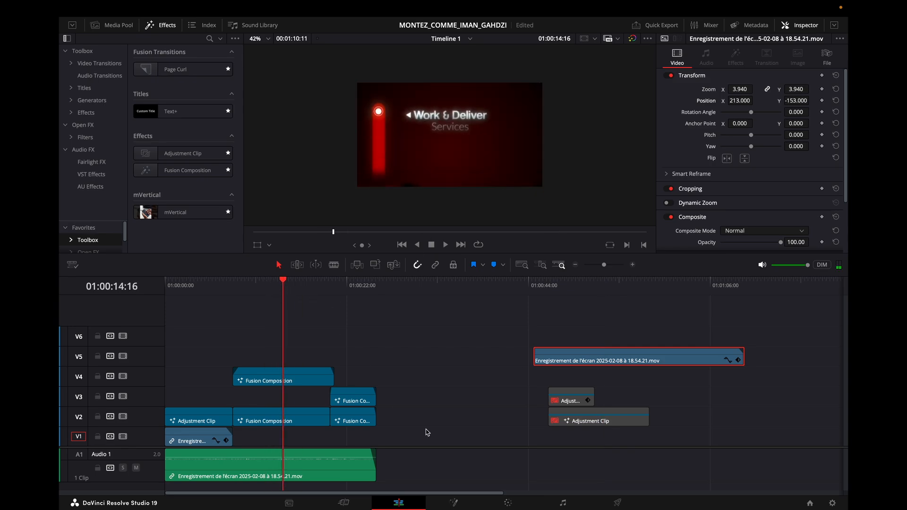
Step: Return to the Fusion page and show MediaIn2 in the viewer
left_click(454, 503)
scroll(494, 254, "up", 5)
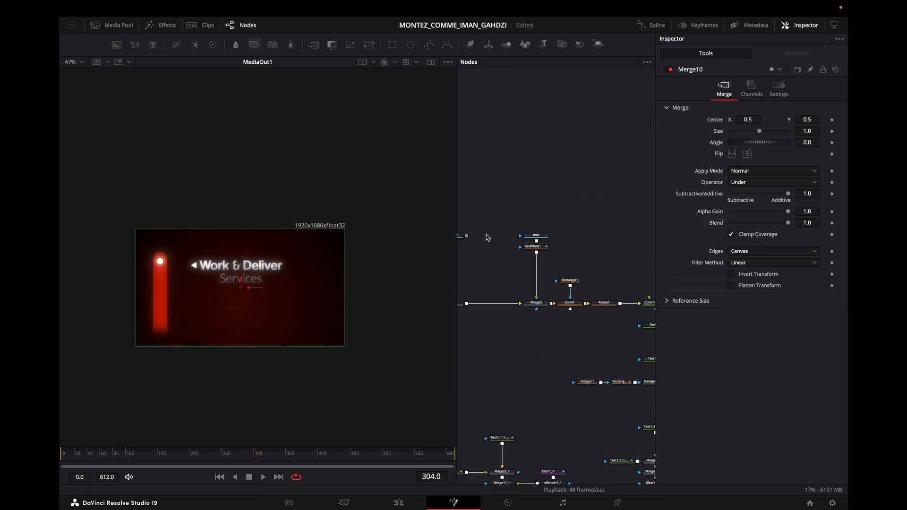
scroll(486, 234, "left", 3)
left_click_drag(511, 239, 289, 286)
scroll(290, 285, "down", 2)
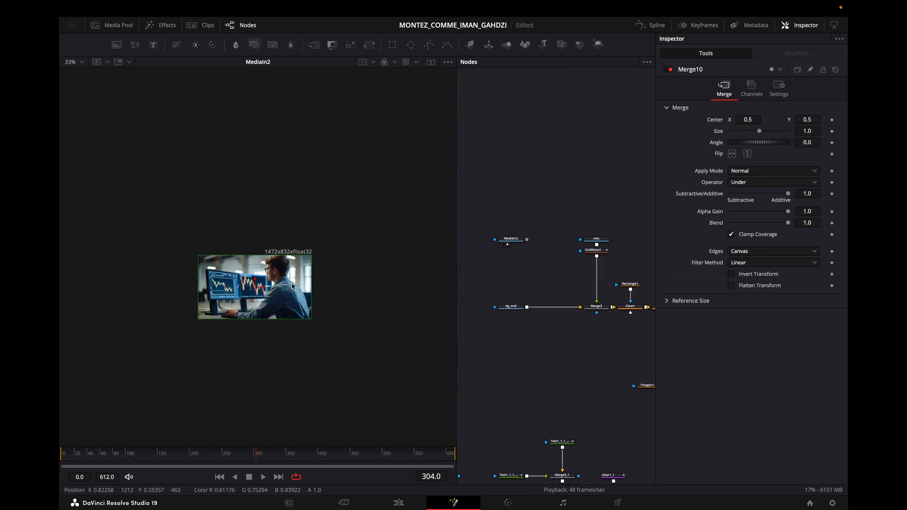
scroll(291, 286, "up", 2)
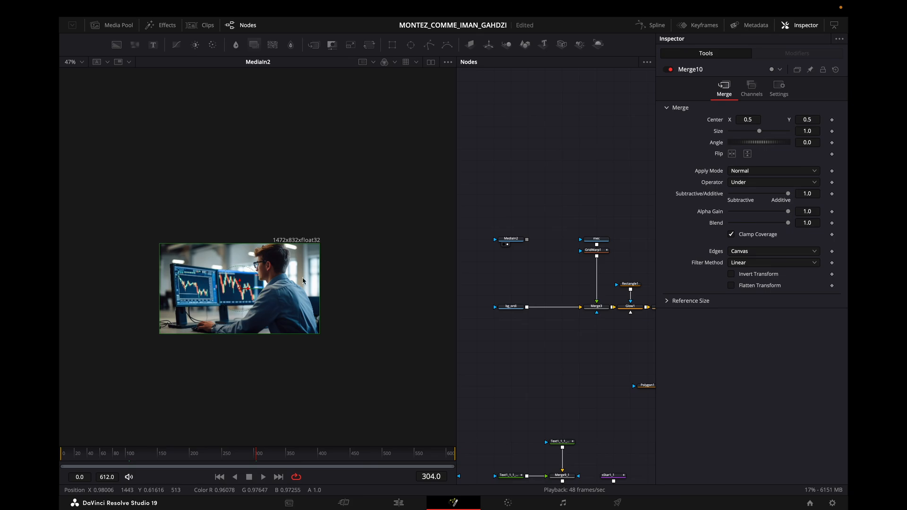
Step: Add a Transform node after MediaIn2 with its size at 0.77 and pivot Y at 0.305
left_click_drag(240, 282, 239, 307)
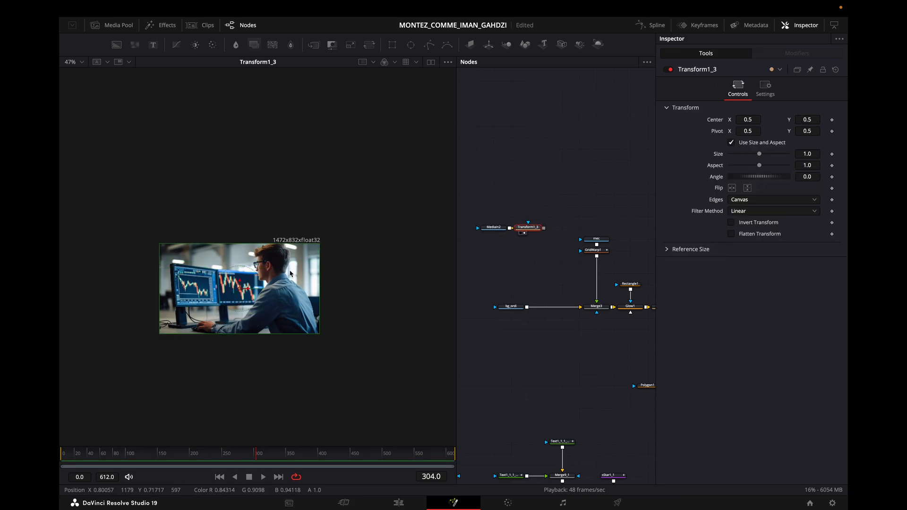
left_click_drag(759, 156, 750, 161)
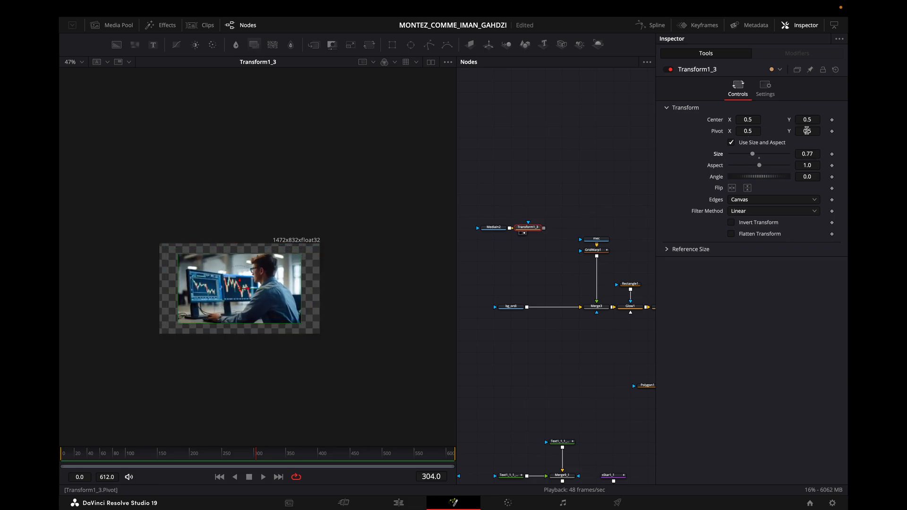
left_click_drag(807, 131, 761, 133)
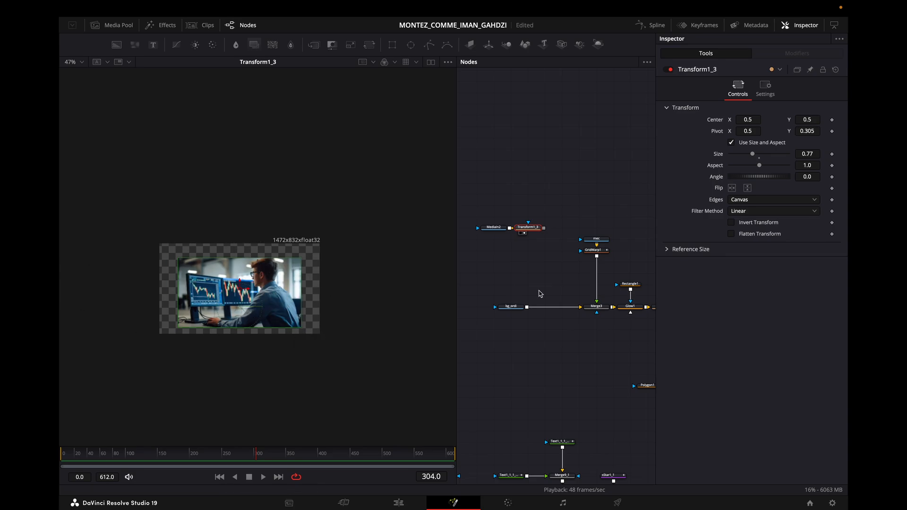
Step: Delete the Transform1_3 node attached to MediaIn2
scroll(537, 262, "right", 2)
left_click_drag(470, 202, 509, 240)
left_click(533, 253)
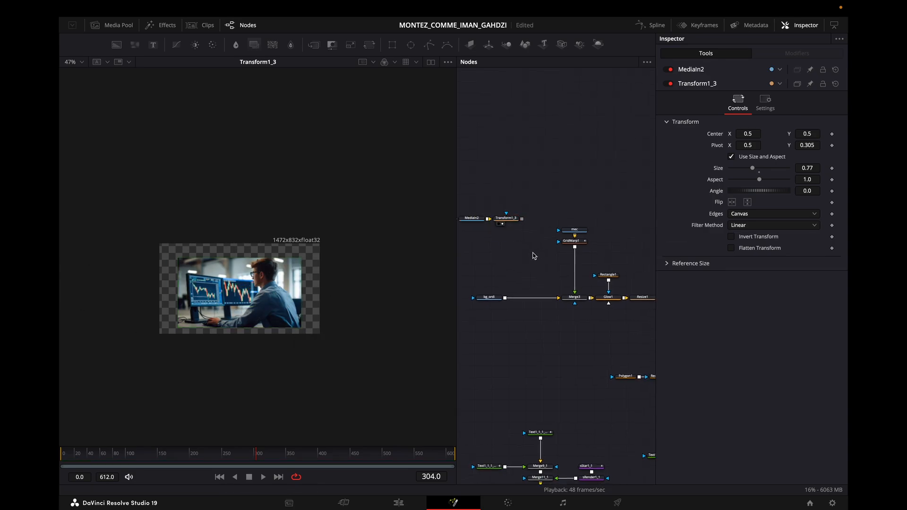
left_click(502, 219)
scroll(524, 242, "right", 1)
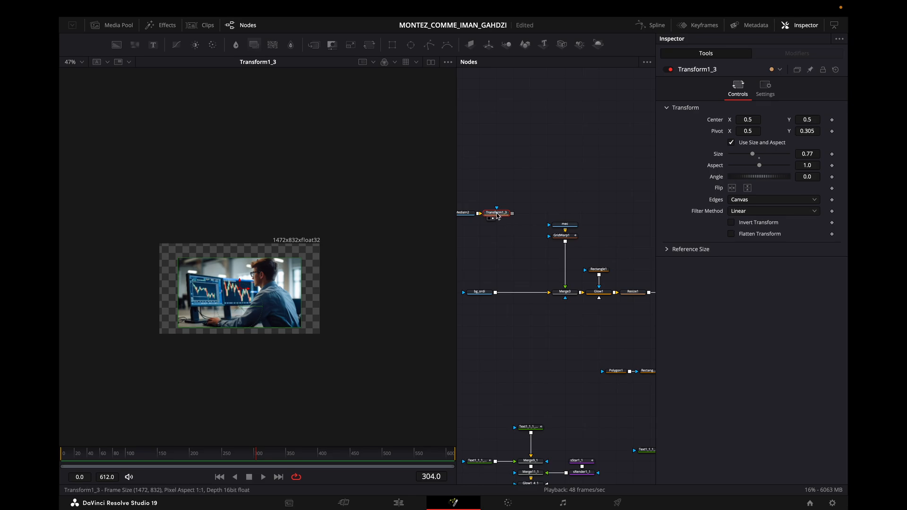
key("BackSpace")
Step: Show MediaOut1 in the viewer at frame 31 and examine Background3_3_1's gradient settings against the composite's background
scroll(526, 243, "down", 10)
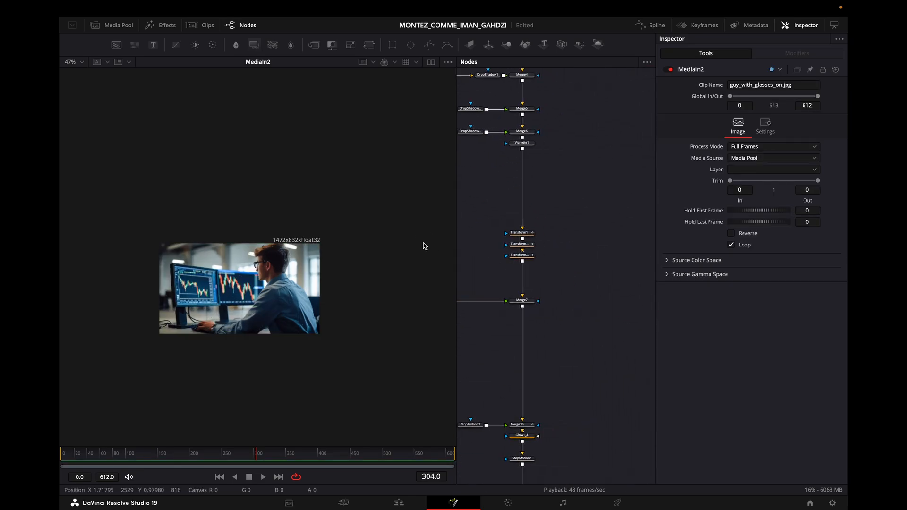
scroll(577, 351, "down", 3)
left_click_drag(532, 393, 434, 315)
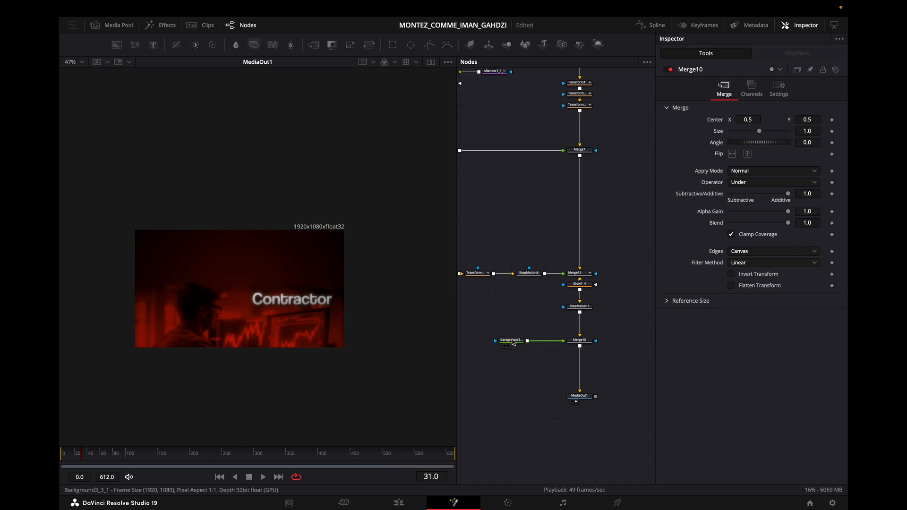
left_click(513, 341)
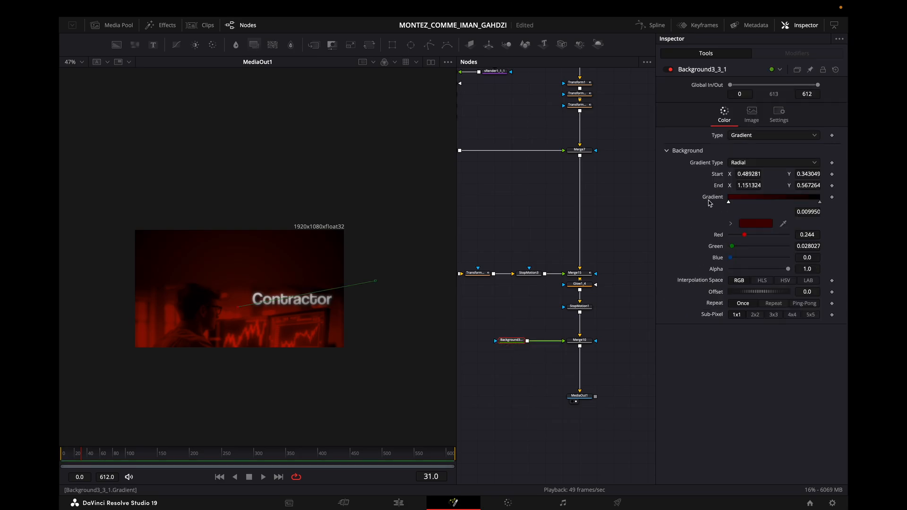
left_click(519, 376)
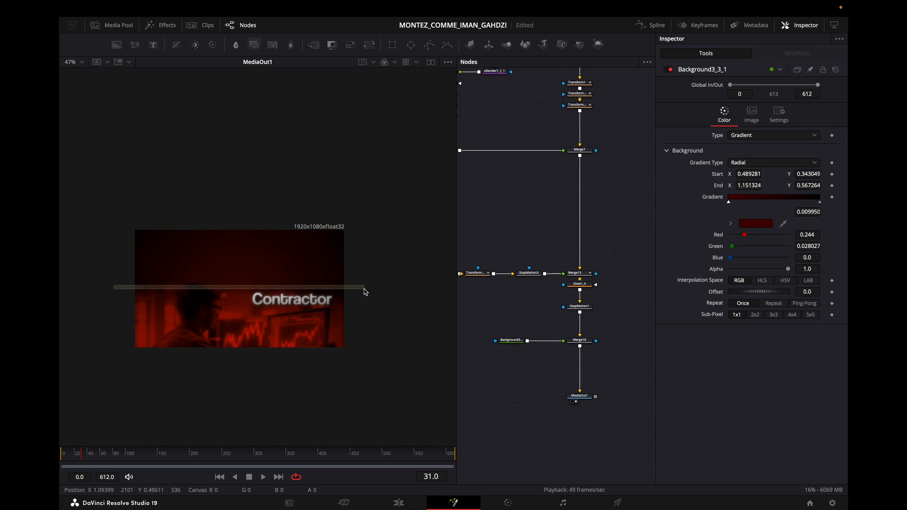
left_click_drag(229, 222, 375, 384)
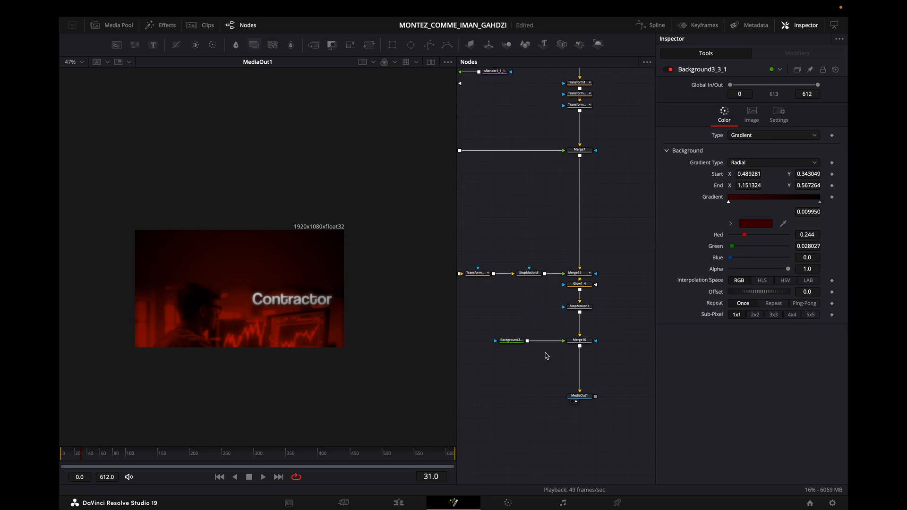
Step: Disconnect the Ellipse1 mask from Merge1 and inspect the picture's edges in the viewer
scroll(546, 356, "up", 10)
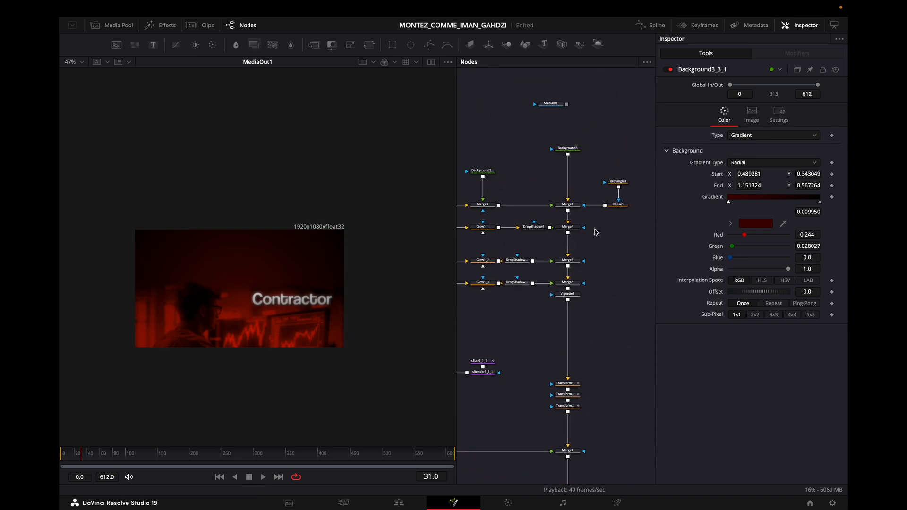
left_click_drag(622, 227, 583, 256)
scroll(575, 251, "up", 2)
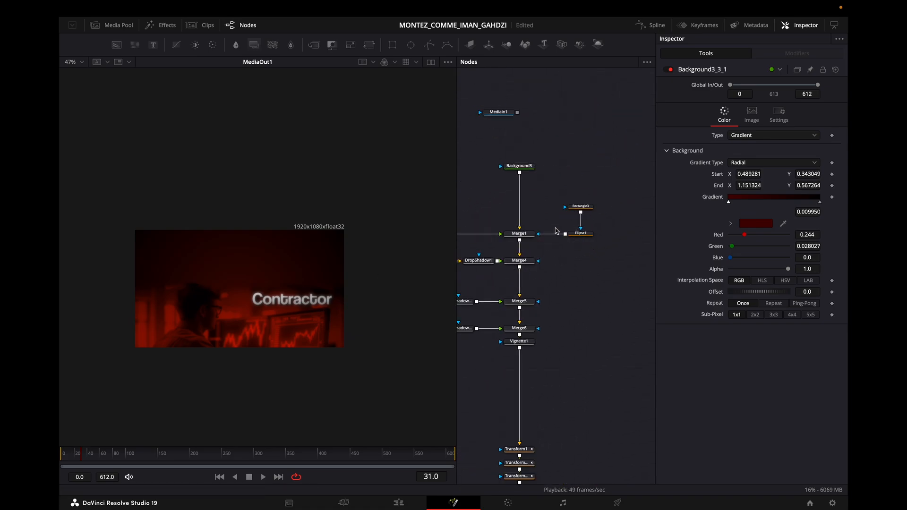
scroll(180, 318, "up", 4)
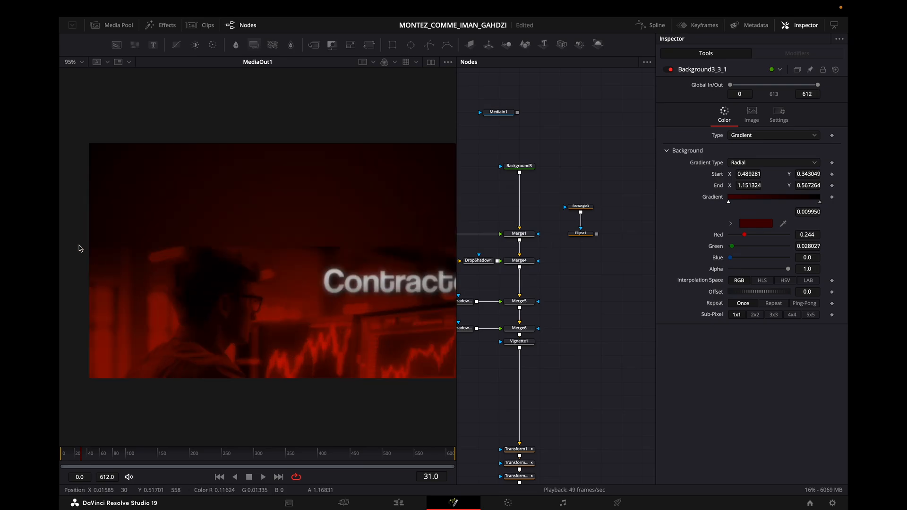
scroll(245, 269, "down", 2)
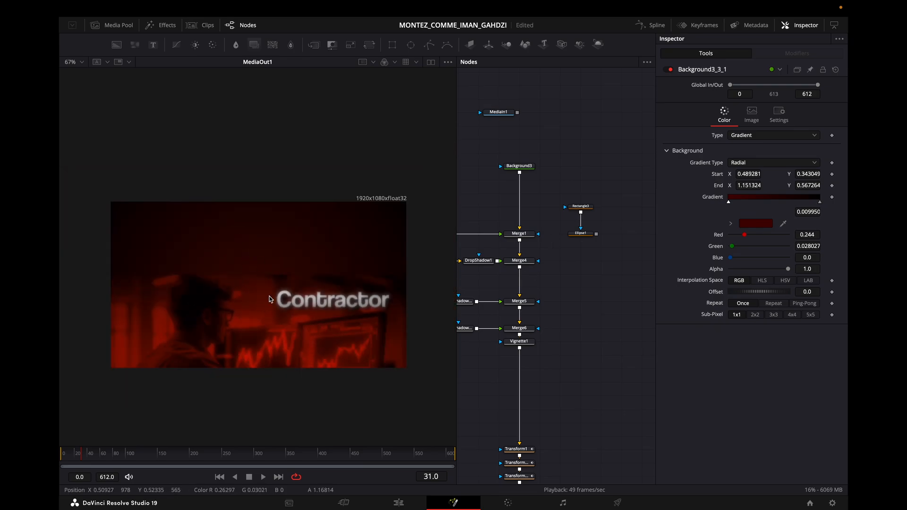
scroll(271, 299, "up", 2)
scroll(306, 293, "down", 2)
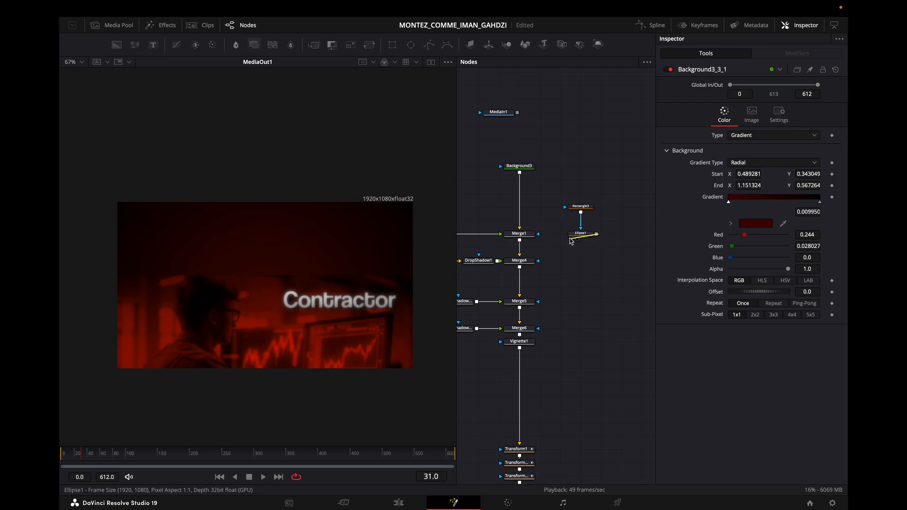
Step: Reconnect the Ellipse1 mask to Merge1 and inspect the picture's edges again
left_click_drag(571, 241, 538, 234)
scroll(152, 291, "up", 2)
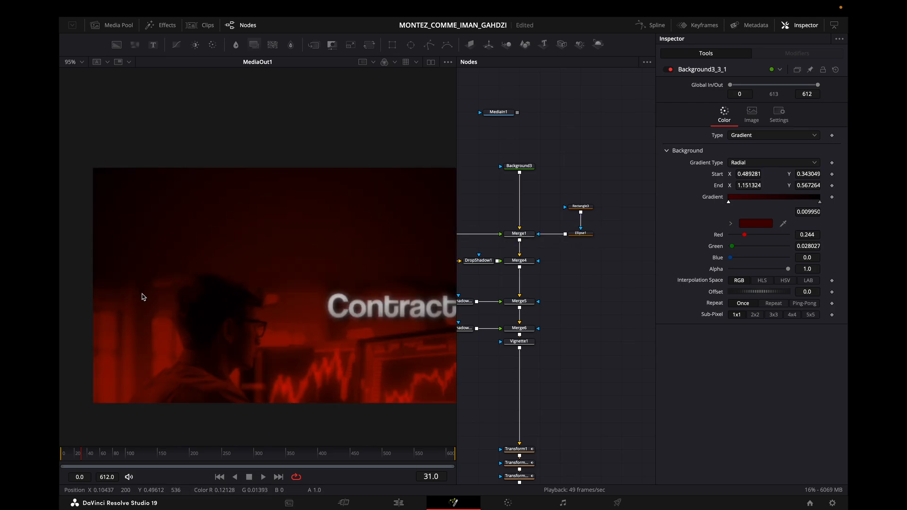
scroll(342, 282, "down", 3)
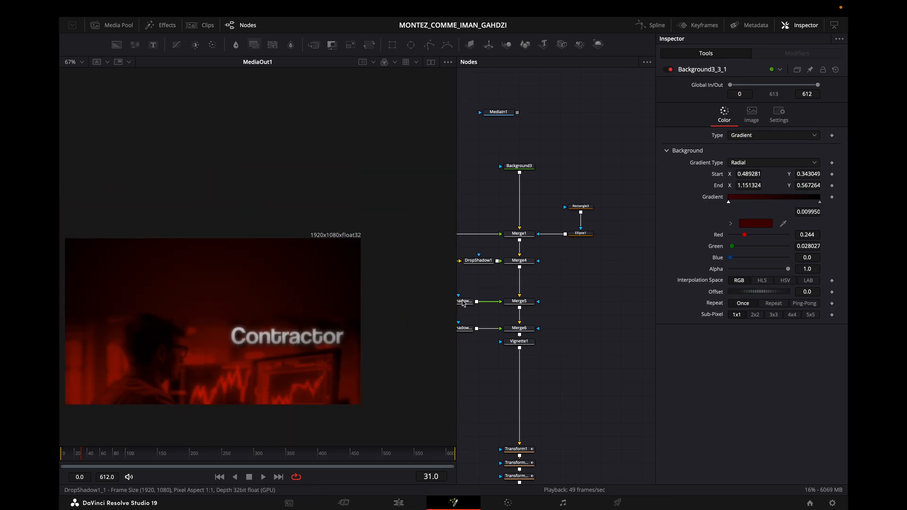
Step: Show Transform1 in the viewer at frame 0 and examine the settings of Background3_3_1 and Merge10, including the merge operator
scroll(583, 302, "down", 5)
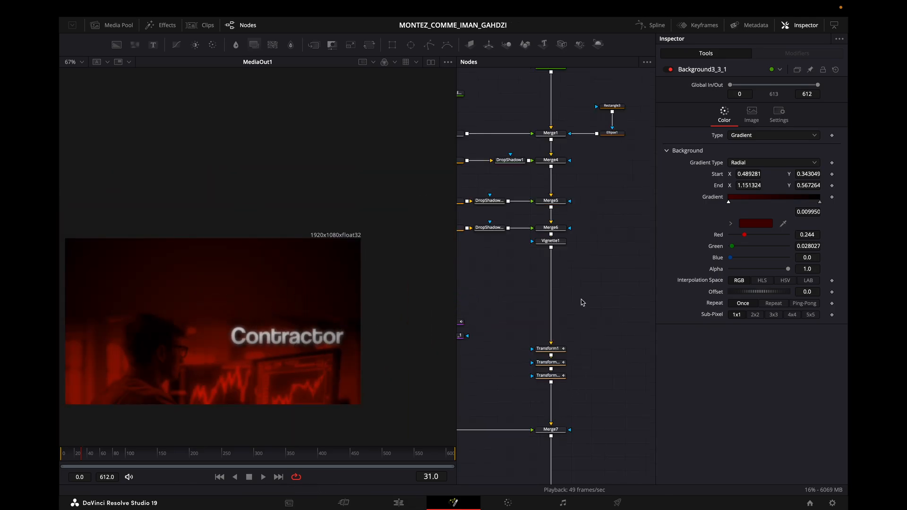
scroll(554, 348, "down", 4)
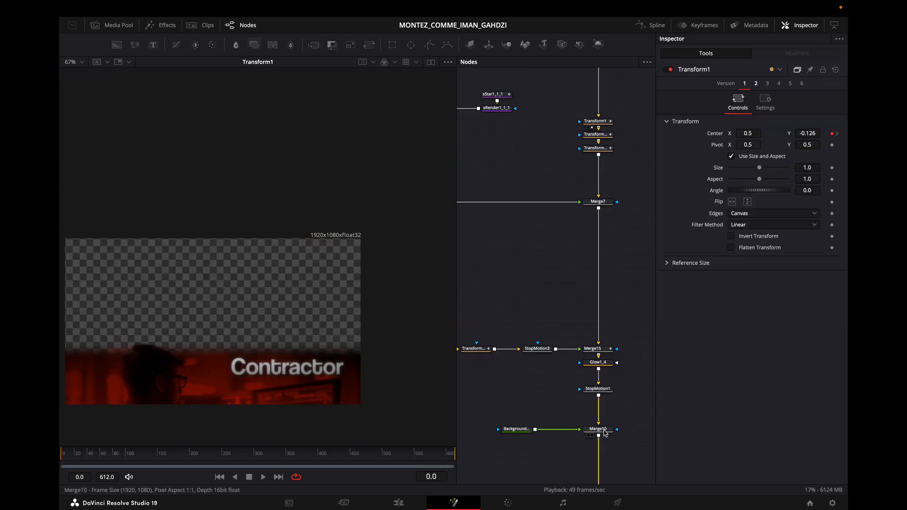
scroll(598, 399, "down", 1)
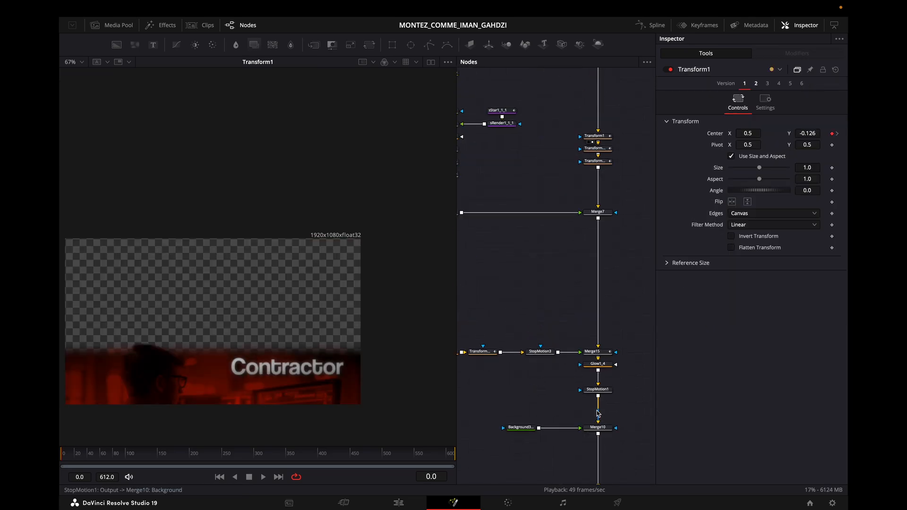
scroll(597, 411, "down", 2)
left_click(506, 388)
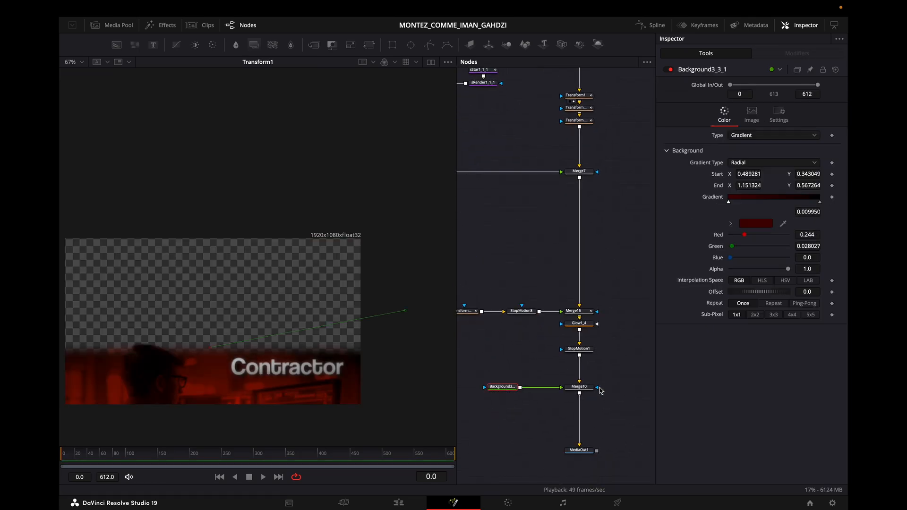
left_click(585, 387)
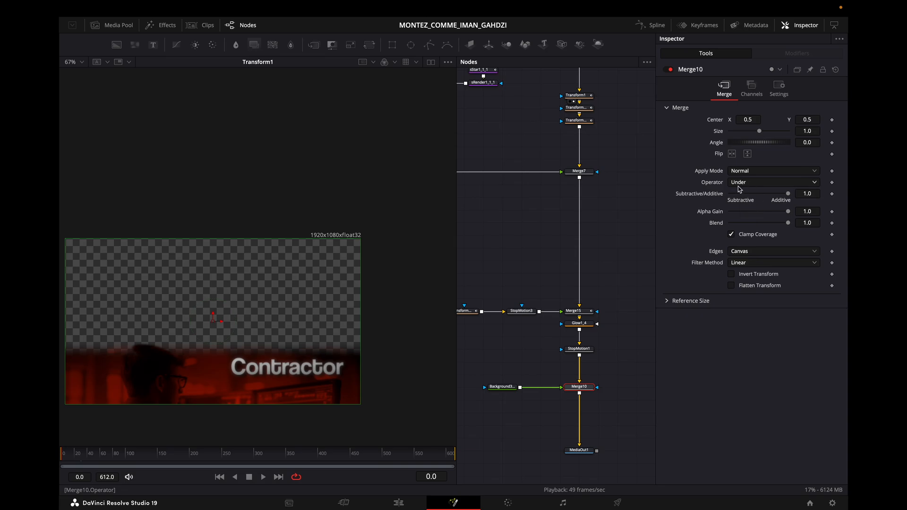
Step: Try placing Background3_3_1 and Merge10 together between Vignette1 and Transform1
left_click(491, 388)
left_click(585, 387, "ctrl")
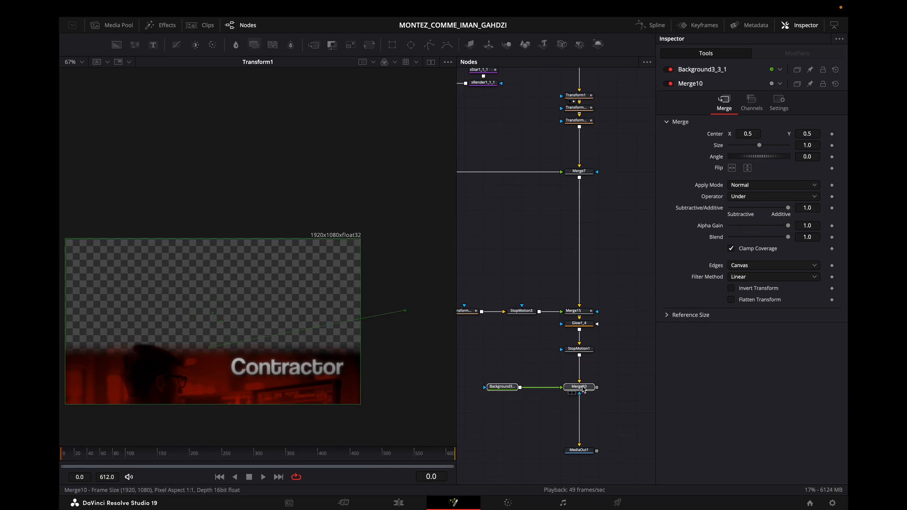
left_click_drag(584, 388, 597, 174)
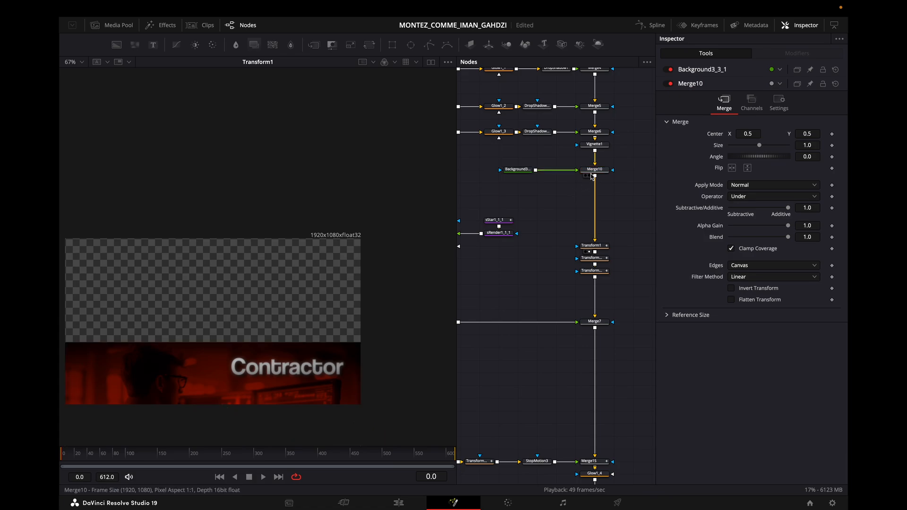
Step: Examine Background3_3_1, Merge10 and Transform1 against the uncovered area above the picture in the viewer
left_click(524, 173)
scroll(320, 265, "down", 1)
left_click_drag(352, 253, 371, 212)
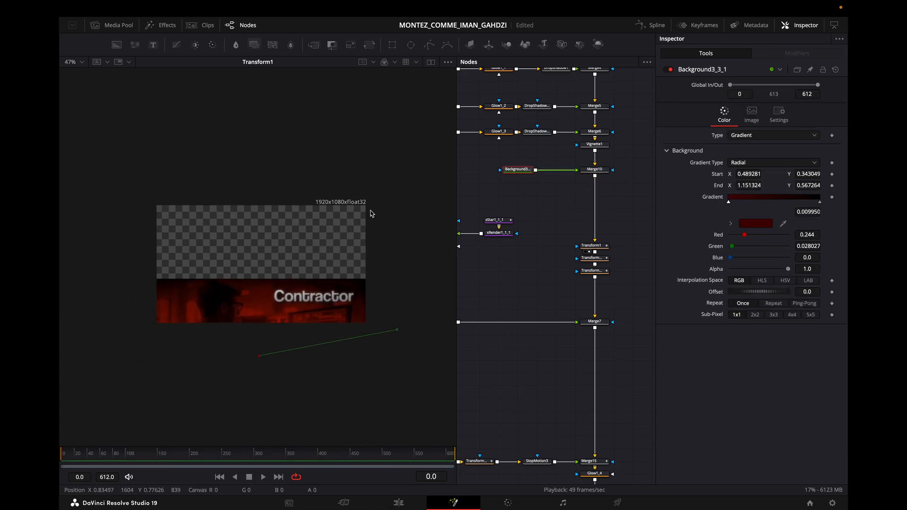
left_click(595, 172)
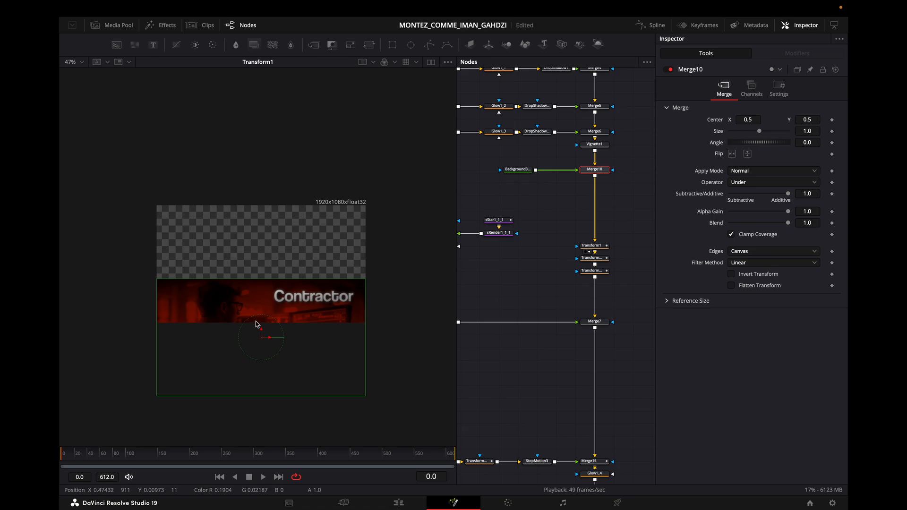
left_click(595, 247)
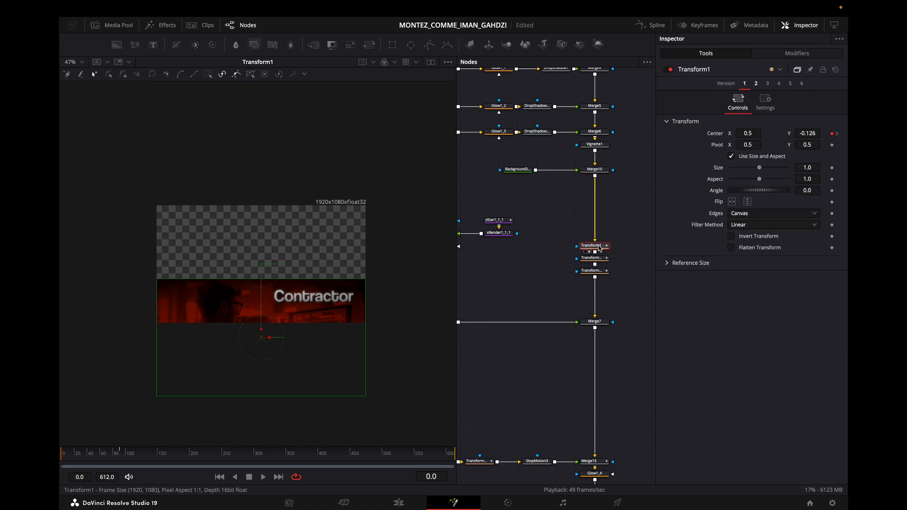
Step: Try moving Merge10's center up to about Y 1.34, and view MediaOut1 at frame 279
scroll(609, 183, "down", 1)
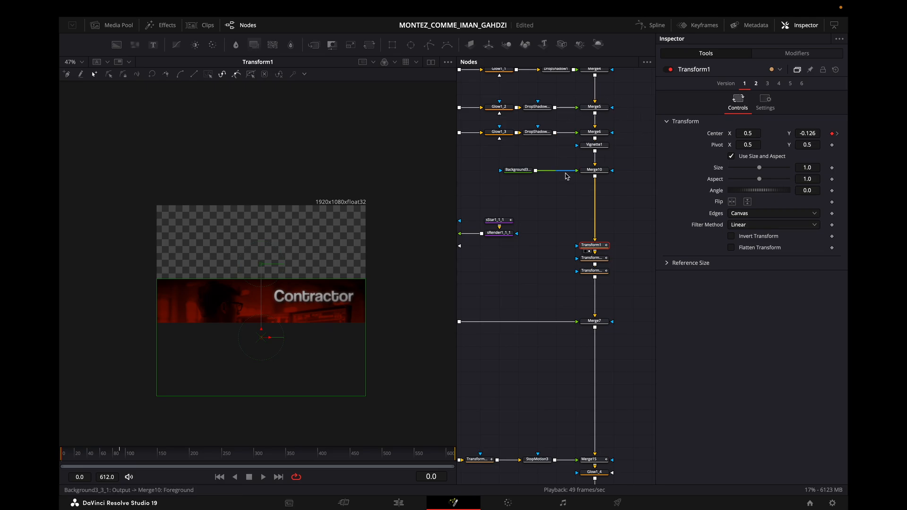
left_click(585, 171)
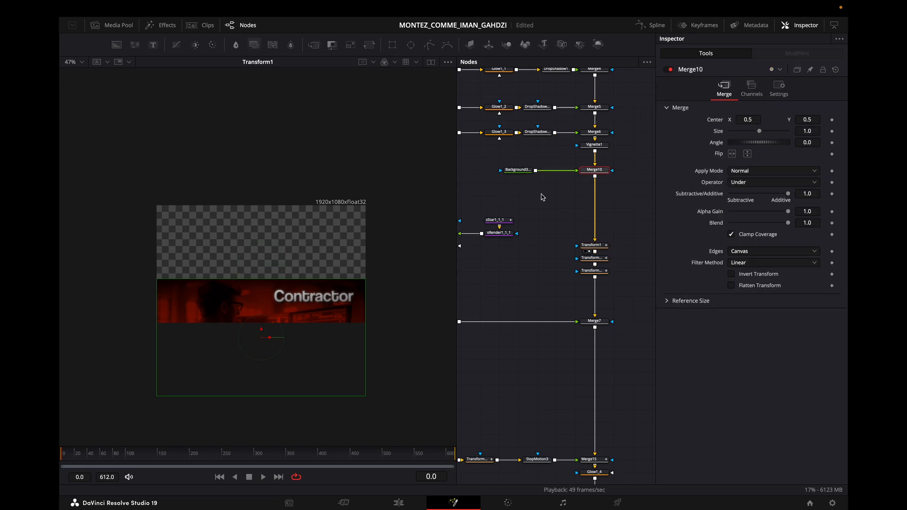
left_click_drag(268, 336, 264, 222)
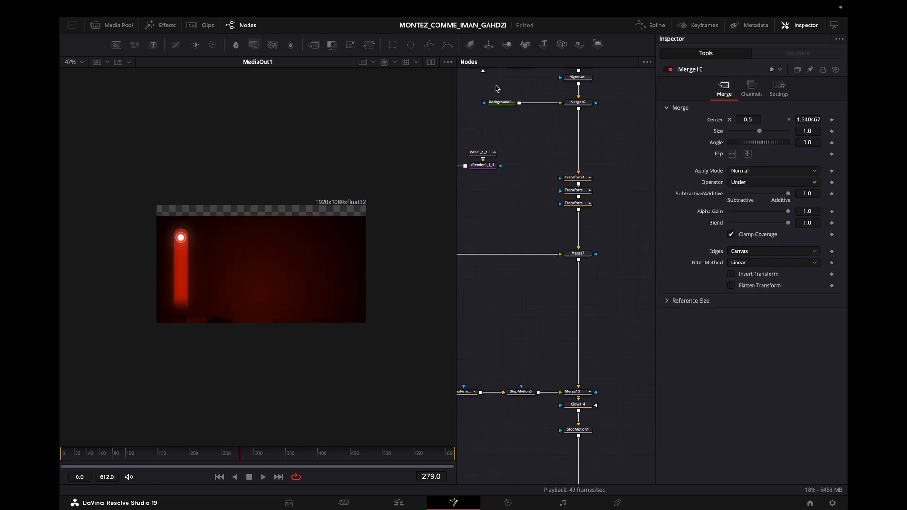
Step: Restore Background3_3_1 and Merge10 between StopMotion1 and MediaOut1, with Merge10's center Y back at 0.5
left_click_drag(486, 84, 584, 454)
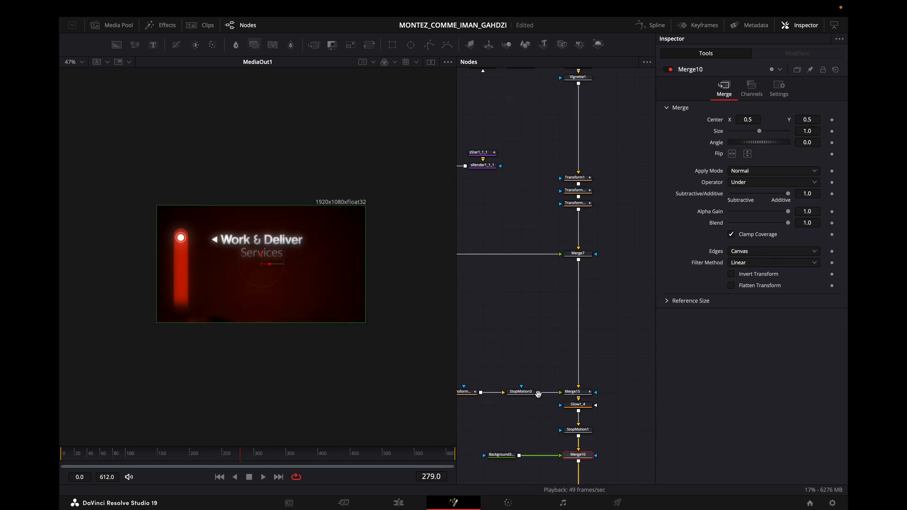
scroll(538, 394, "down", 3)
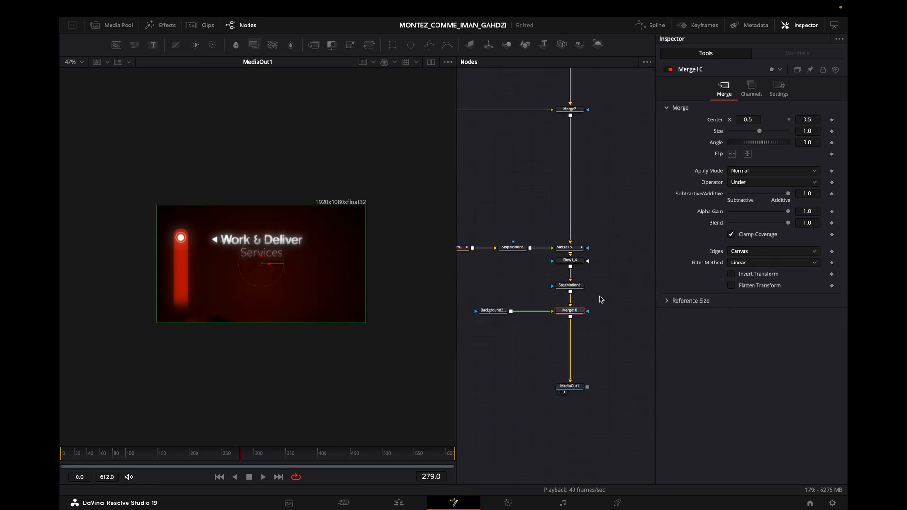
Step: Select Transform1 and play its vertical move in MediaOut1 from the start to frame 90
scroll(600, 299, "up", 1)
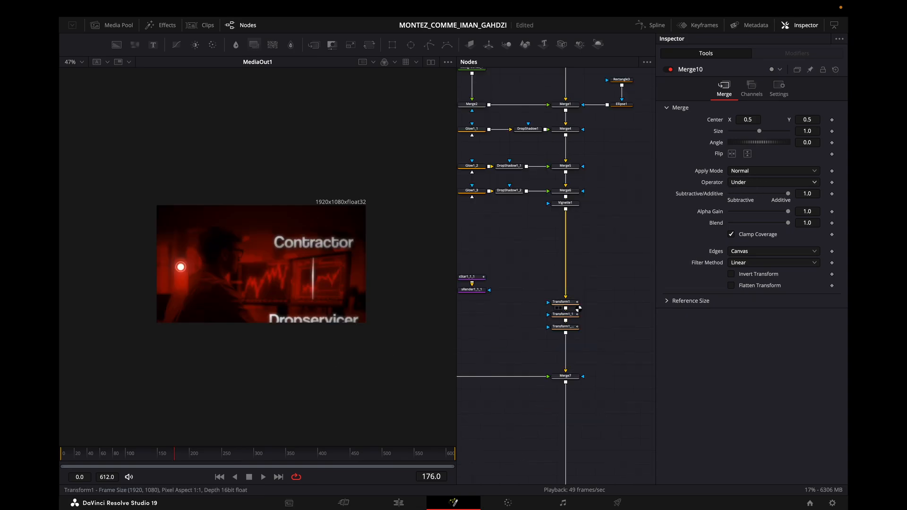
left_click(575, 304)
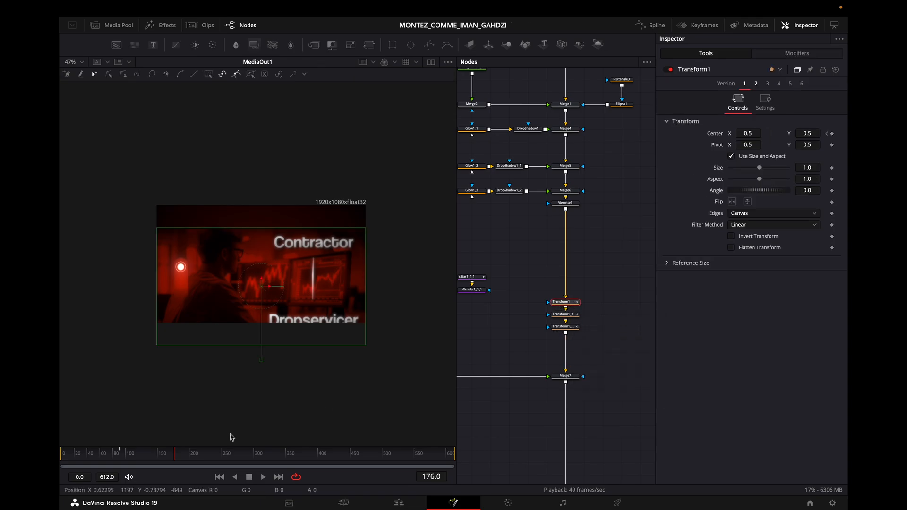
scroll(542, 365, "down", 3)
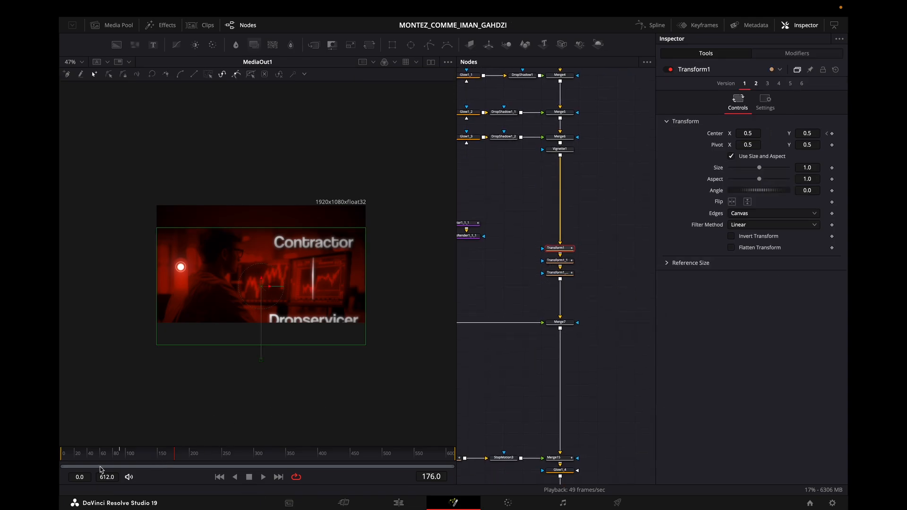
left_click_drag(123, 456, 60, 463)
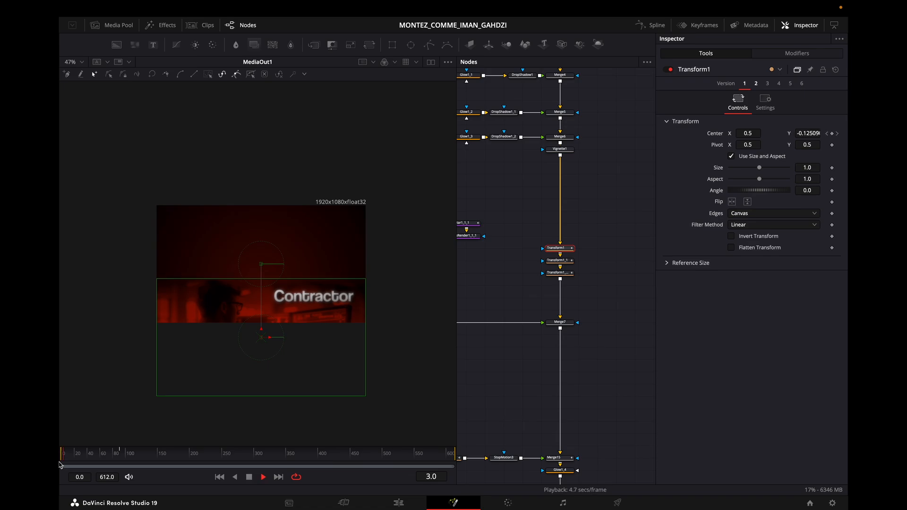
key("space")
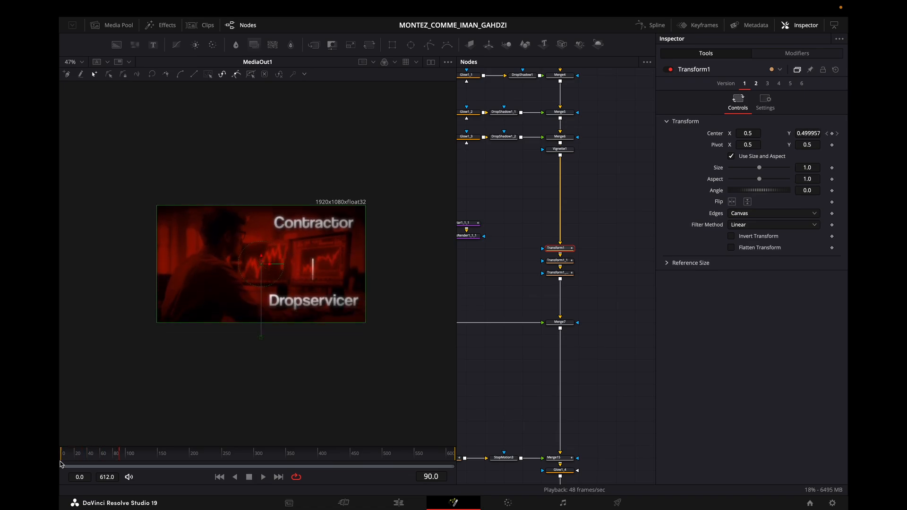
Step: Open the Spline editor and show the ease-in and ease-out values of both keyframes on Transform1's Displacement curve
key("F7")
key("minus")
key("minus")
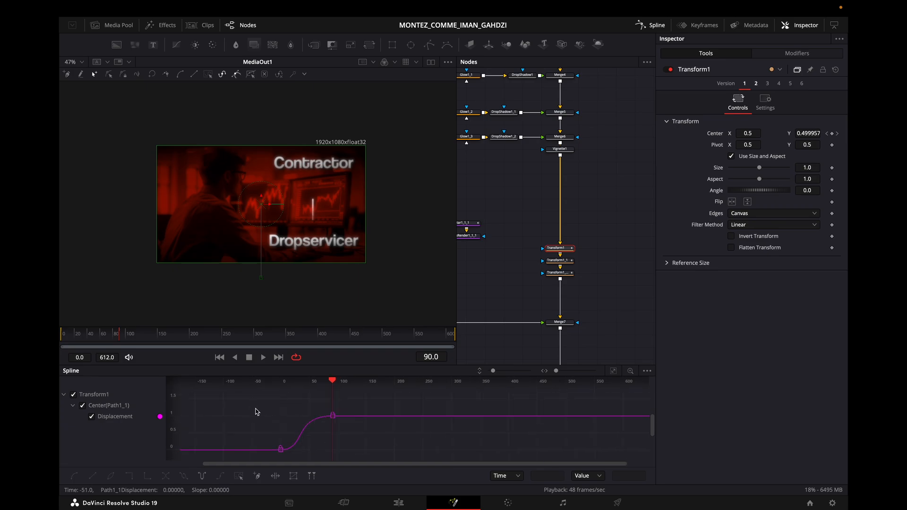
left_click_drag(255, 411, 386, 460)
key("t")
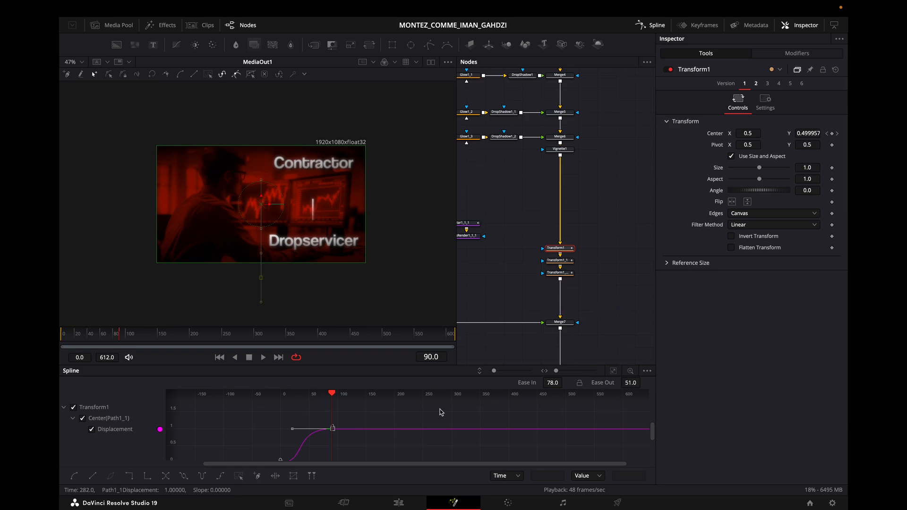
scroll(390, 426, "down", 2)
left_click_drag(389, 427, 420, 411)
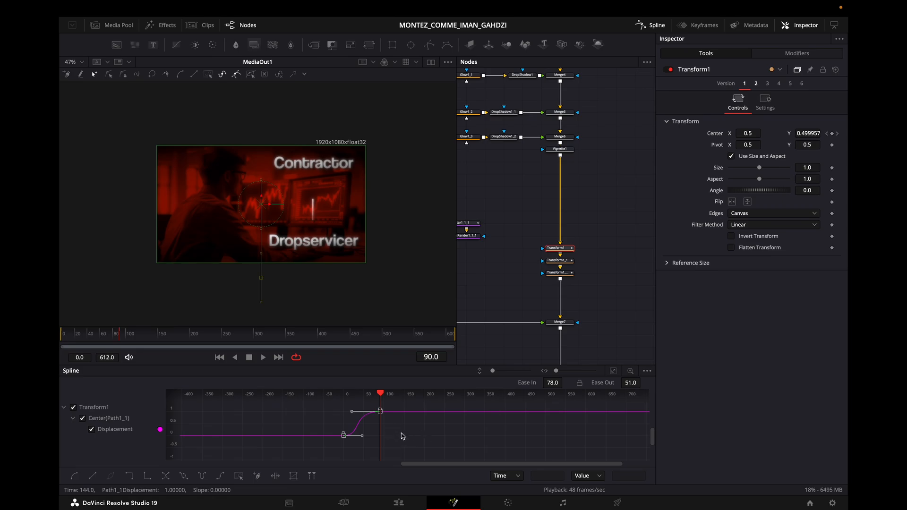
Step: Close the Spline editor and replay the rising scene from frame 0 to frame 116
key("F7")
left_click(61, 452)
key("space")
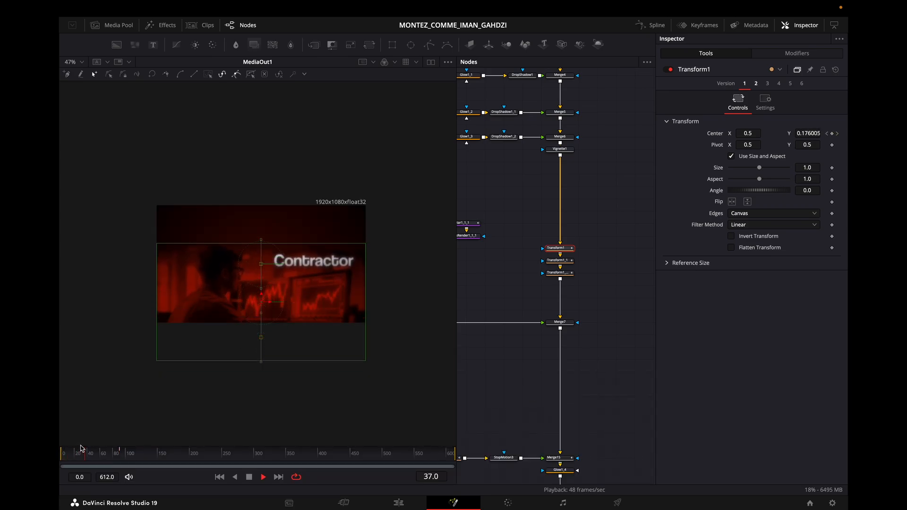
key("space")
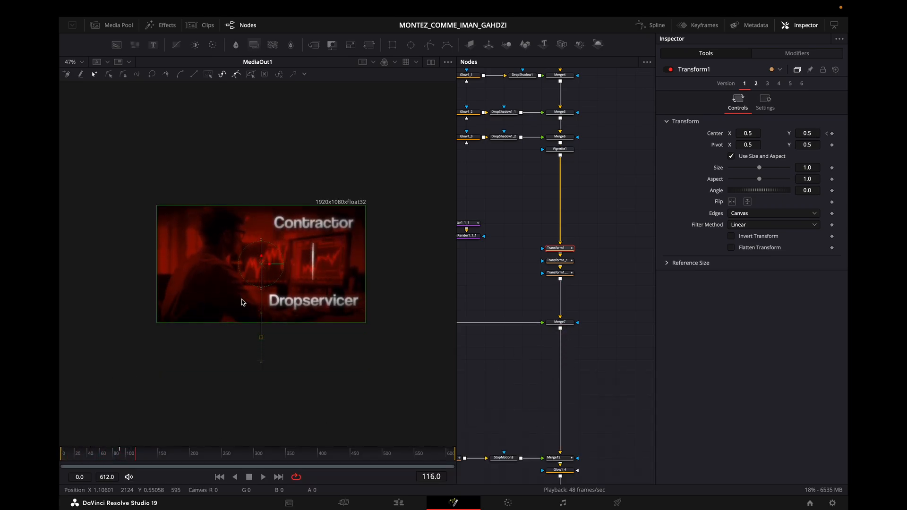
Step: Preview the Text1_1 and Text1_1_1 title nodes one after the other in the viewer
left_click_drag(496, 227, 533, 290)
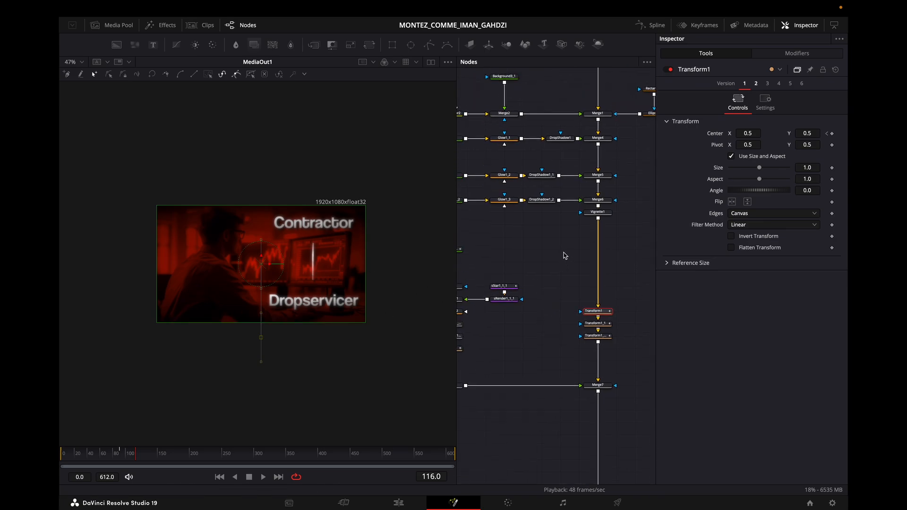
scroll(563, 256, "up", 3)
left_click(483, 203)
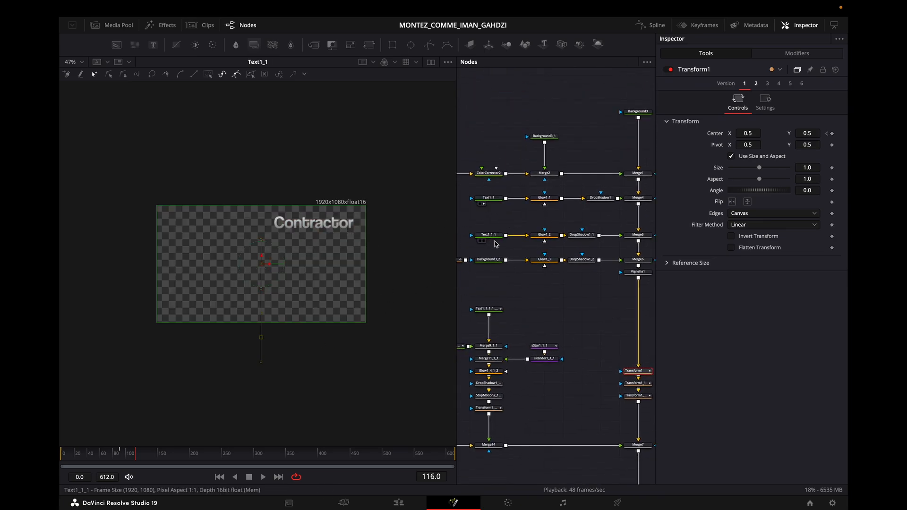
left_click_drag(283, 256, 284, 257)
scroll(538, 291, "left", 3)
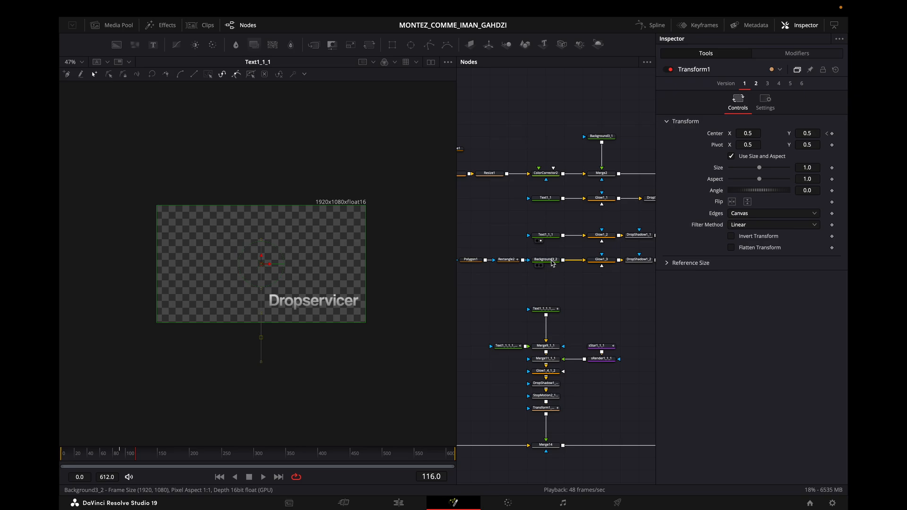
Step: Preview the Background3_2 line in the viewer, select that node, and preview its Polygon1 mask
left_click_drag(568, 269, 330, 285)
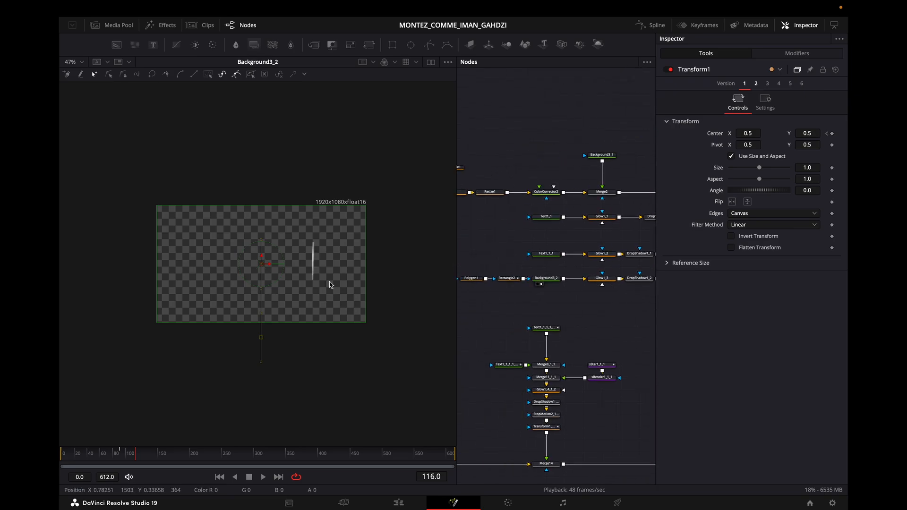
scroll(530, 293, "up", 2)
left_click(573, 293)
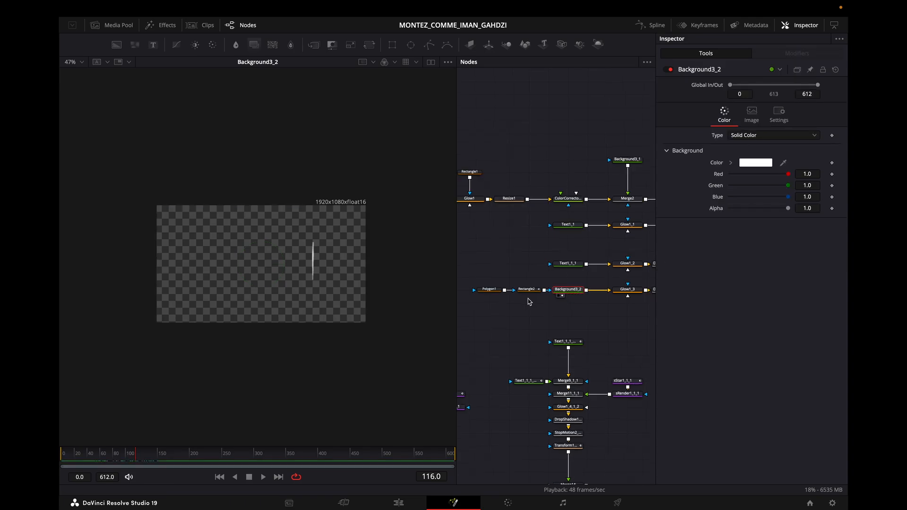
scroll(529, 302, "up", 1)
left_click_drag(504, 306, 312, 294)
scroll(316, 263, "up", 3)
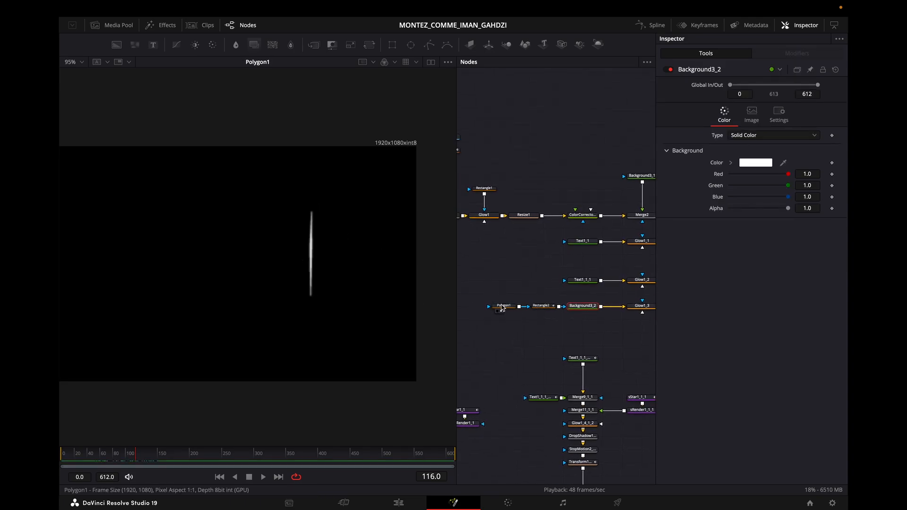
Step: Try drawing Polygon1 as an outline by turning off Solid and reducing its Length
scroll(523, 312, "up", 1)
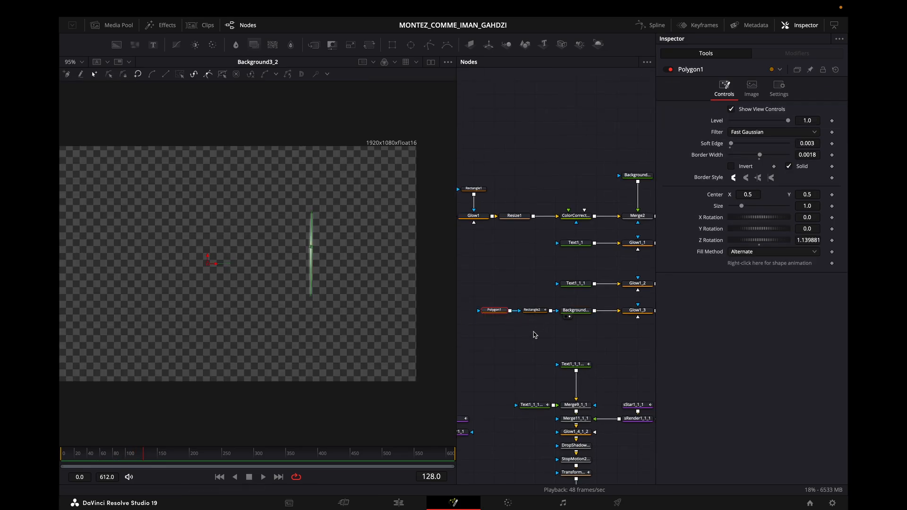
scroll(348, 275, "up", 1)
scroll(301, 236, "up", 2)
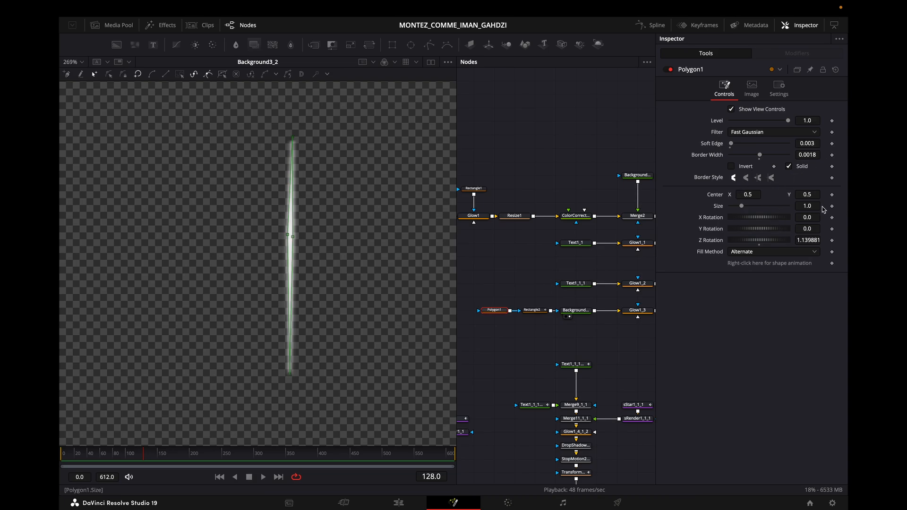
left_click(794, 170)
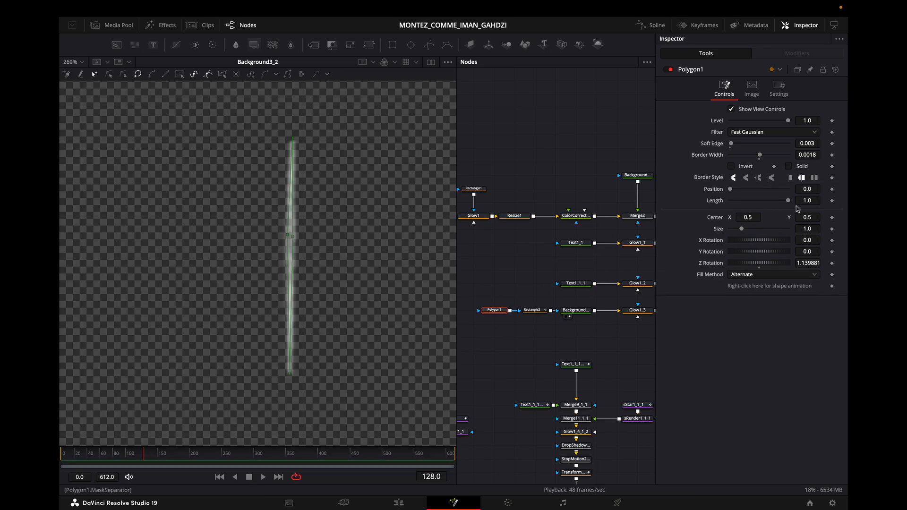
mouse_move(787, 204)
left_mouse_down()
mouse_move(756, 203)
mouse_move(776, 210)
left_mouse_up()
Step: Select Rectangle2 and scrub its animated mask over the vertical line from frame 54 to frame 176
left_click(534, 310)
scroll(338, 307, "down", 2)
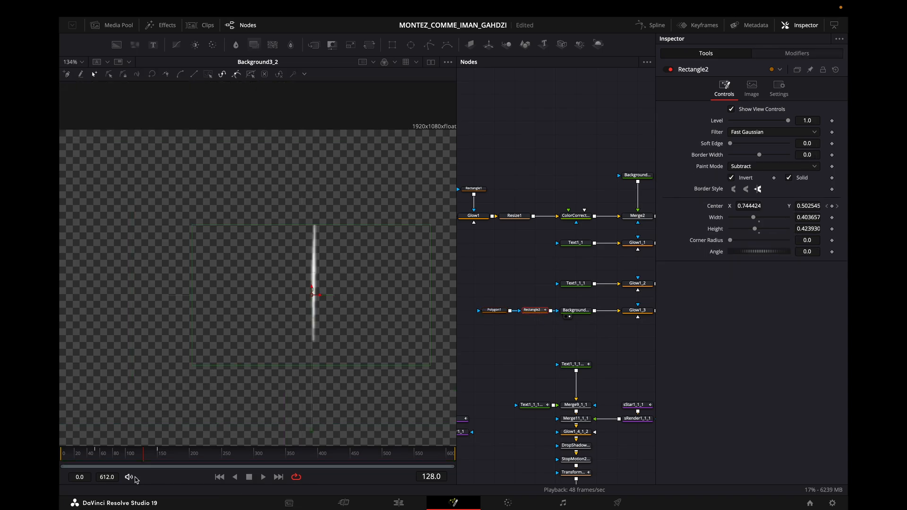
left_click(94, 457)
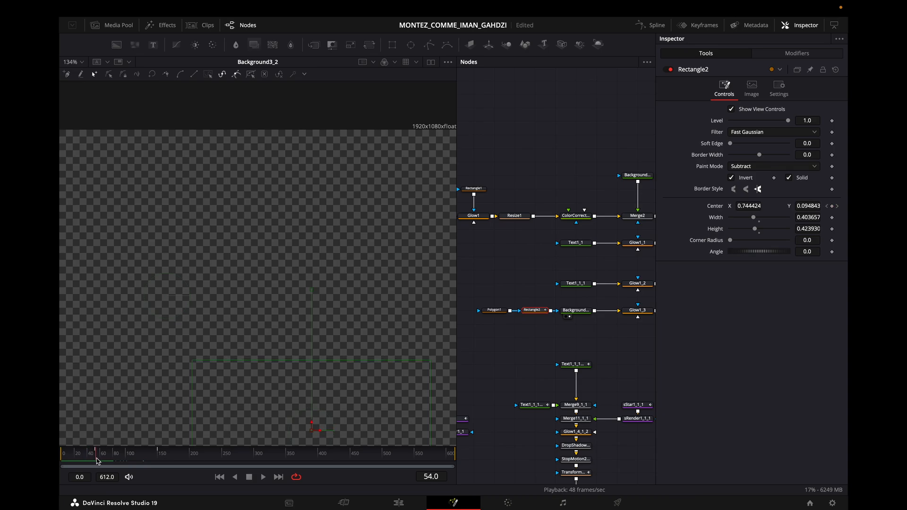
left_click_drag(105, 461, 174, 461)
Step: Open the Spline editor, show Rectangle2's whole Displacement curve with both keyframes, and close the editor
key("F7")
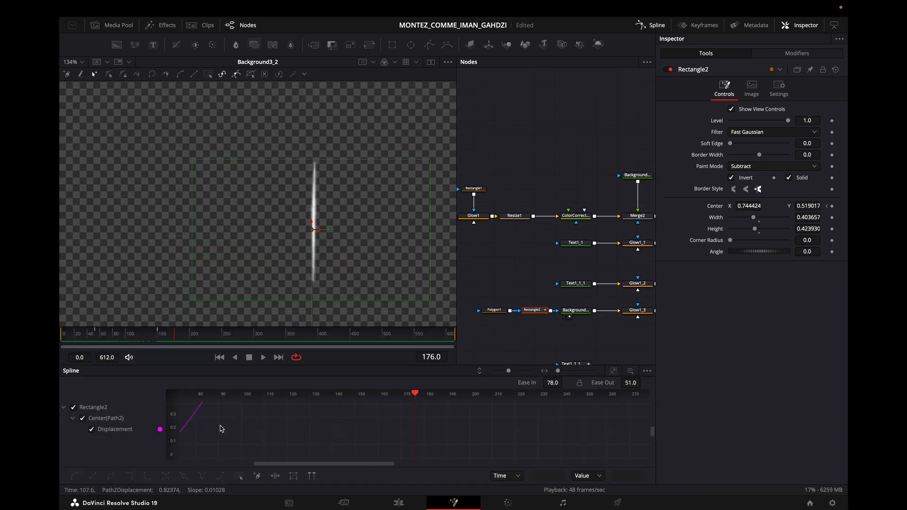
scroll(222, 433, "down", 3)
scroll(225, 442, "left", 3)
scroll(335, 439, "down", 2)
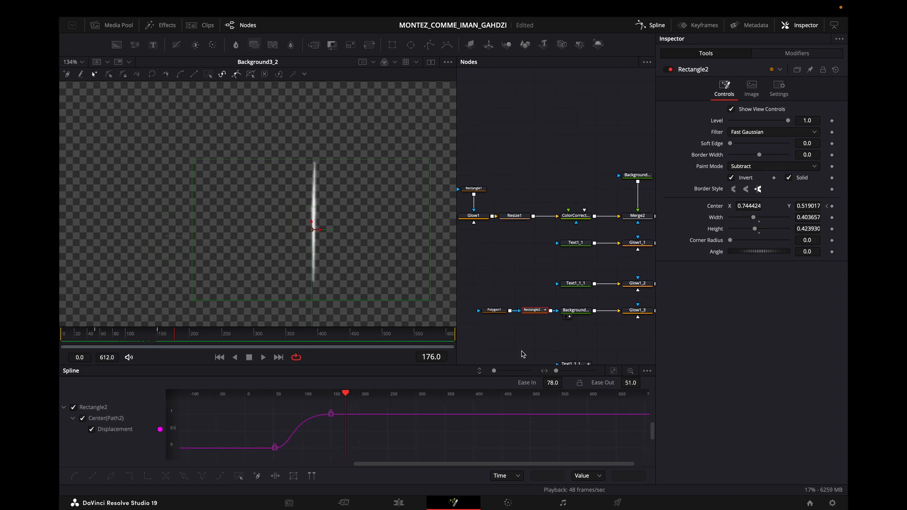
key("F7")
Step: Preview MediaOut1 at frame 41 with the Contractor title over the red scene
left_click(161, 454)
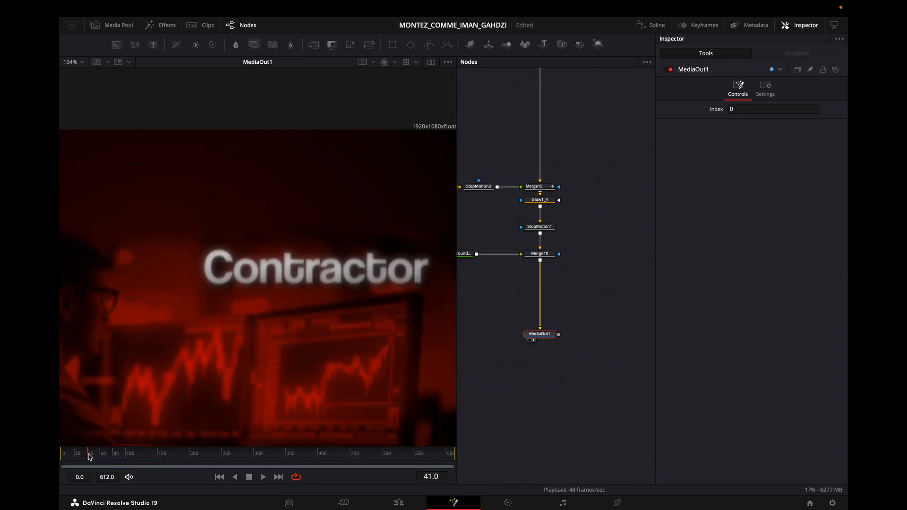
scroll(245, 315, "down", 3)
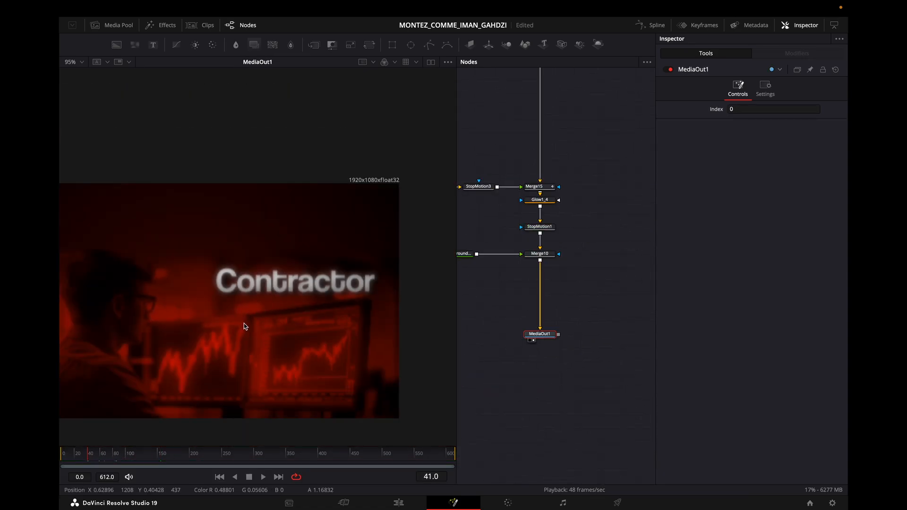
Step: Play back the final composition and examine the vertical Center animation of the middle Transform node below the Vignette from frame 120 onward
key("space")
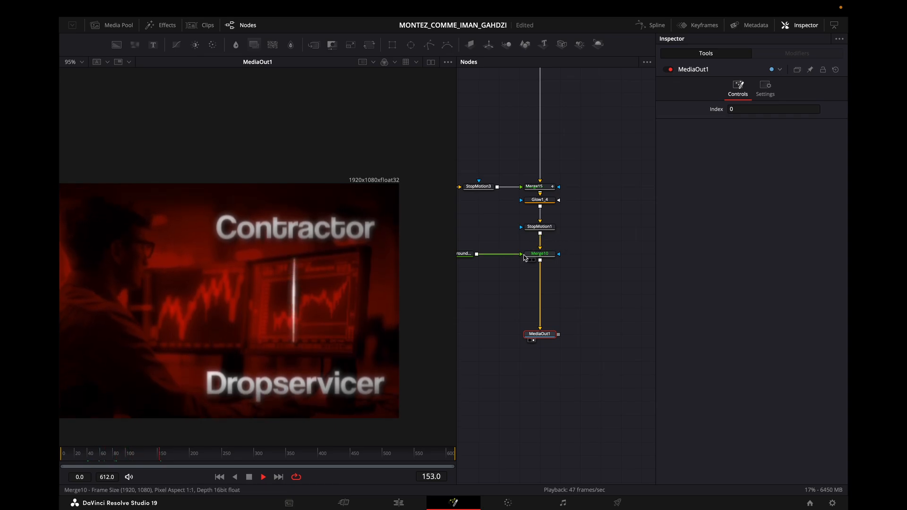
key("space")
left_click_drag(522, 236, 554, 354)
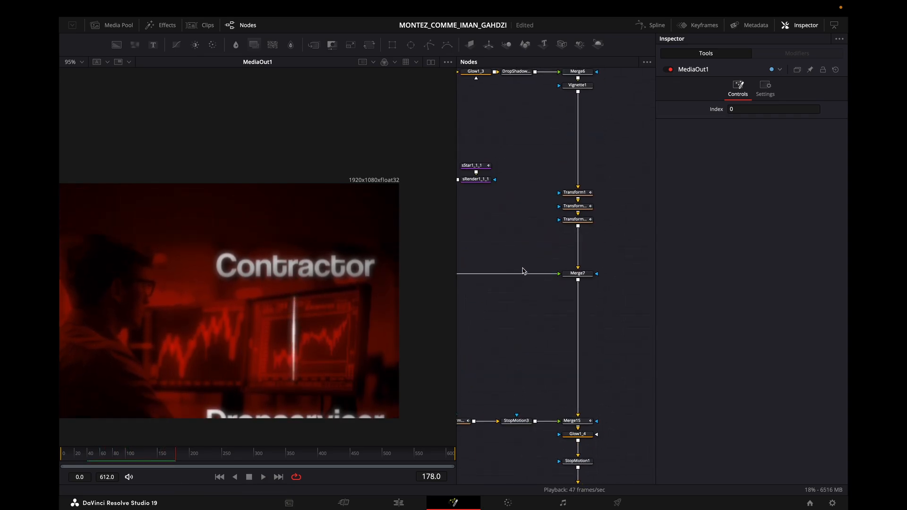
left_click(577, 206)
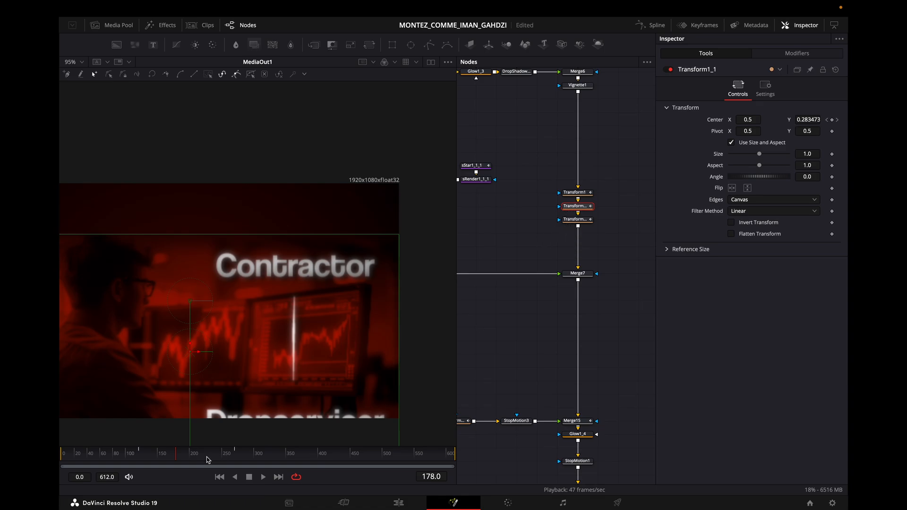
left_click(144, 457)
left_click_drag(144, 458, 139, 458)
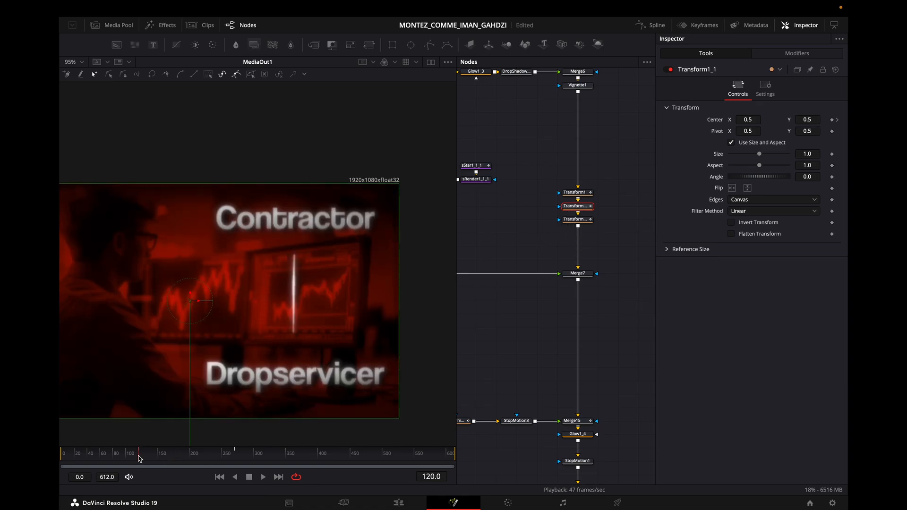
key("space")
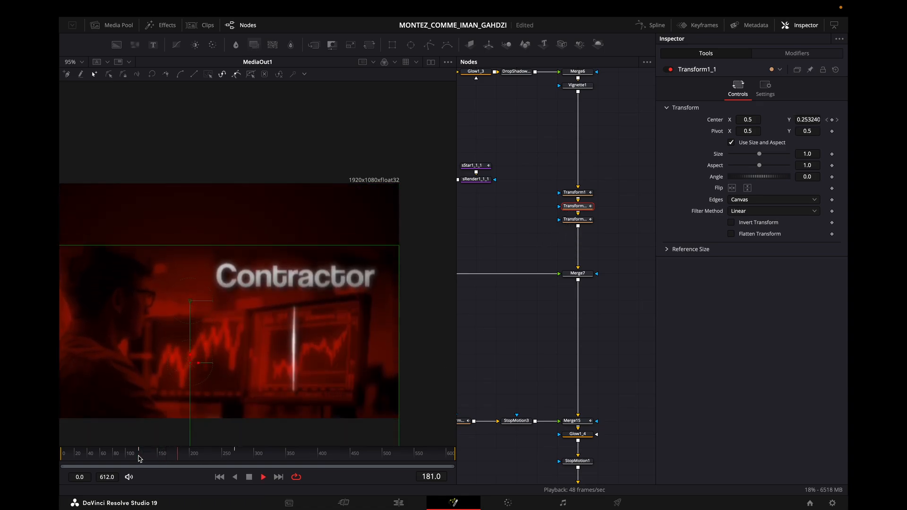
left_click_drag(140, 458, 242, 462)
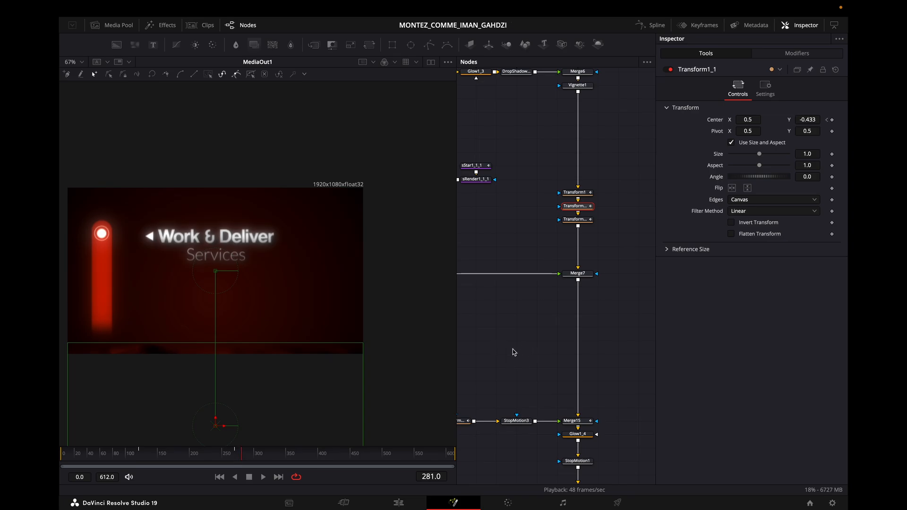
Step: Scrub through the vertical slide from the Contractor/Dropservicer scene to the Work & Deliver title, ending at frame 249
left_click_drag(150, 457, 171, 456)
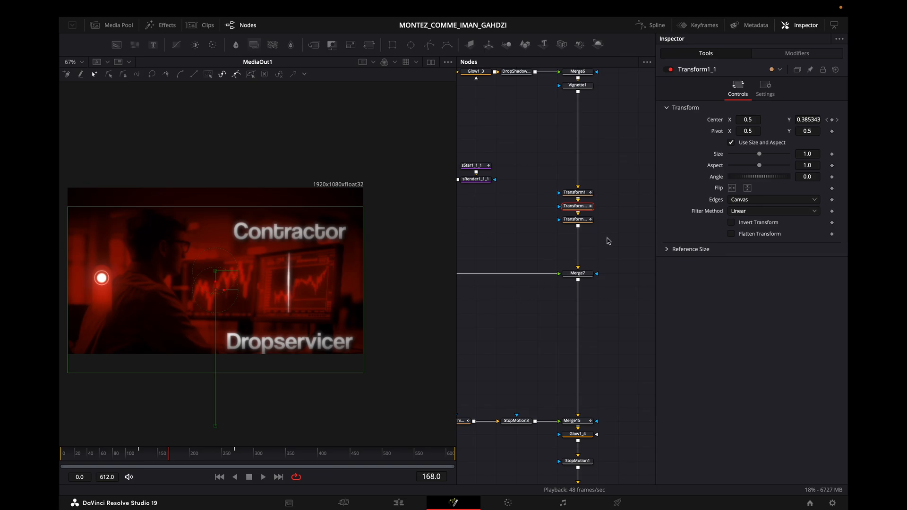
left_click_drag(603, 228, 620, 273)
mouse_move(211, 455)
left_mouse_down()
mouse_move(269, 429)
mouse_move(151, 456)
mouse_move(212, 453)
left_mouse_up()
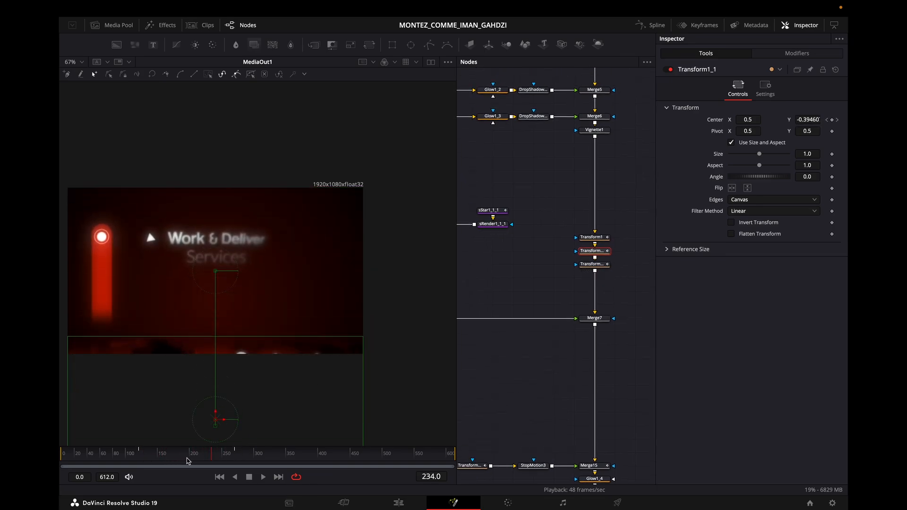
left_click_drag(151, 453, 221, 454)
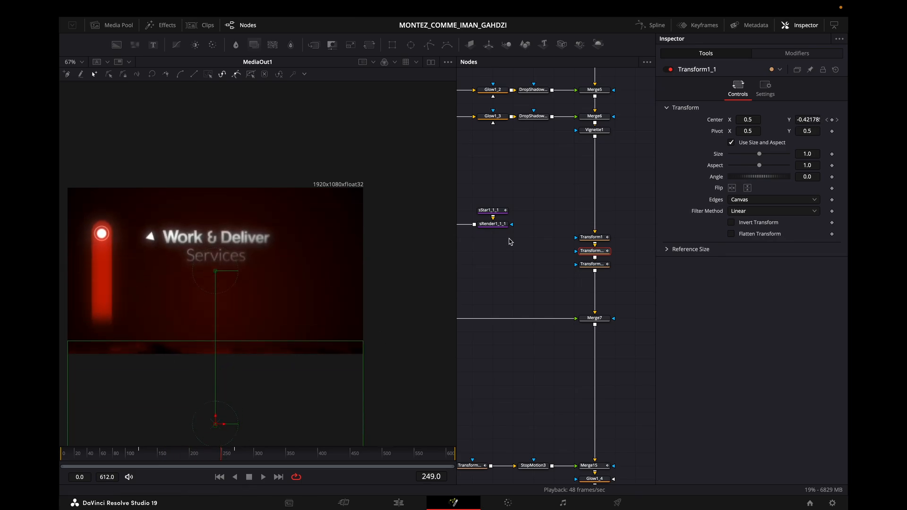
Step: Find the Work & Deliver text node in the node graph and display it alone in the viewer
scroll(544, 230, "left", 4)
scroll(545, 231, "left", 4)
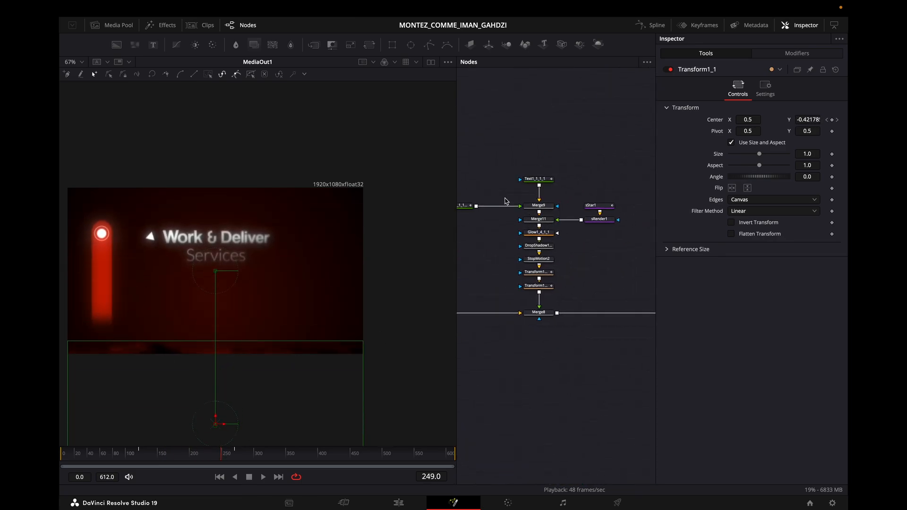
scroll(504, 201, "left", 2)
left_click(569, 194)
key("1")
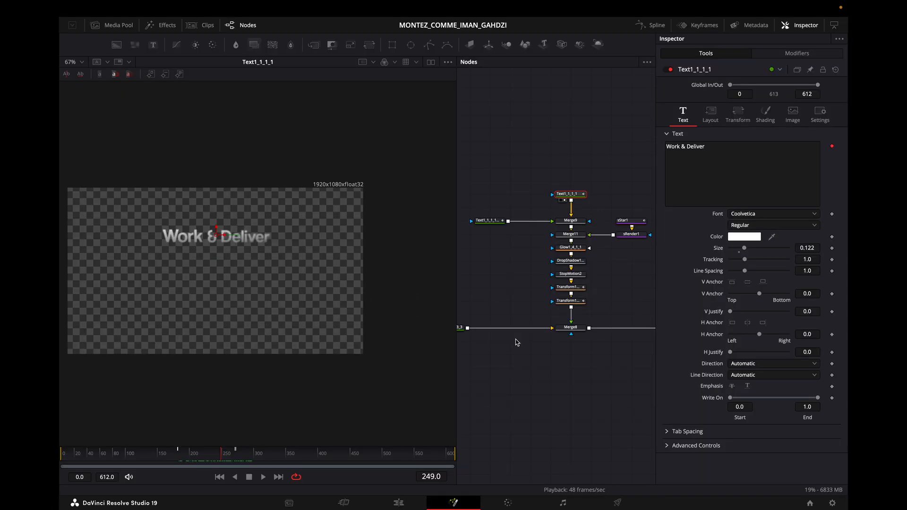
Step: Look over the node branches of the other titles and return to the Work & Deliver branch
left_click_drag(578, 286, 470, 302)
left_click_drag(608, 220, 531, 233)
left_click_drag(593, 281, 501, 287)
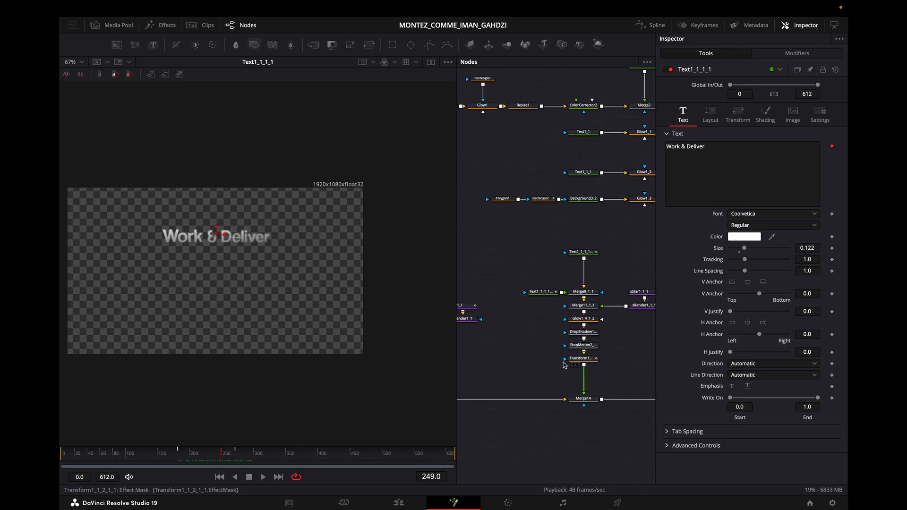
left_click_drag(498, 364, 553, 360)
left_click_drag(467, 341, 623, 330)
left_click_drag(501, 337, 587, 329)
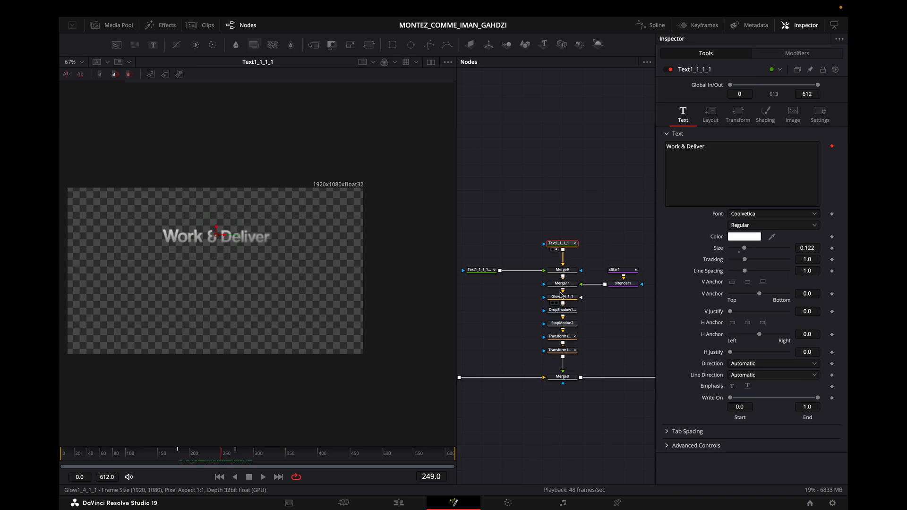
left_click_drag(516, 225, 529, 211)
Step: Examine the Follower modifier's timing and shading on the Work & Deliver text, scrubbing its opacity and softness animation to frame 271
mouse_move(200, 458)
left_mouse_down()
mouse_move(192, 458)
mouse_move(209, 461)
mouse_move(178, 460)
mouse_move(200, 459)
left_mouse_up()
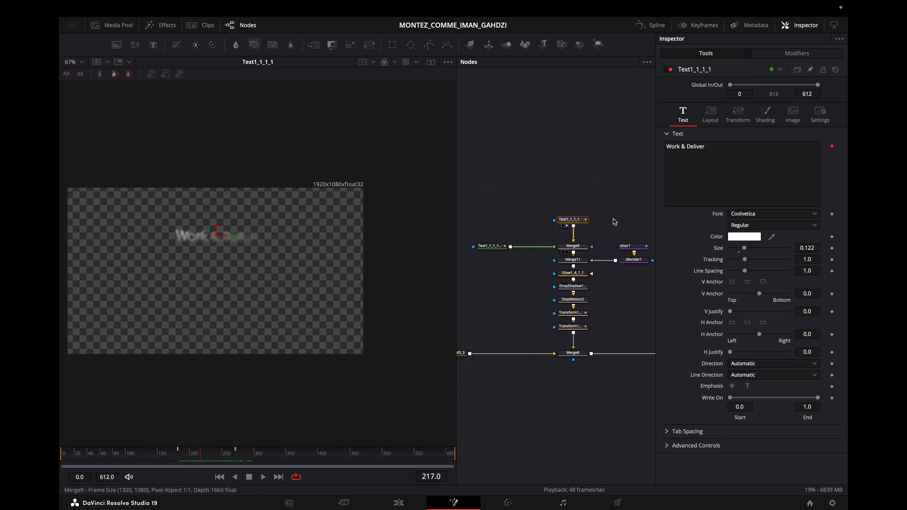
left_click(797, 55)
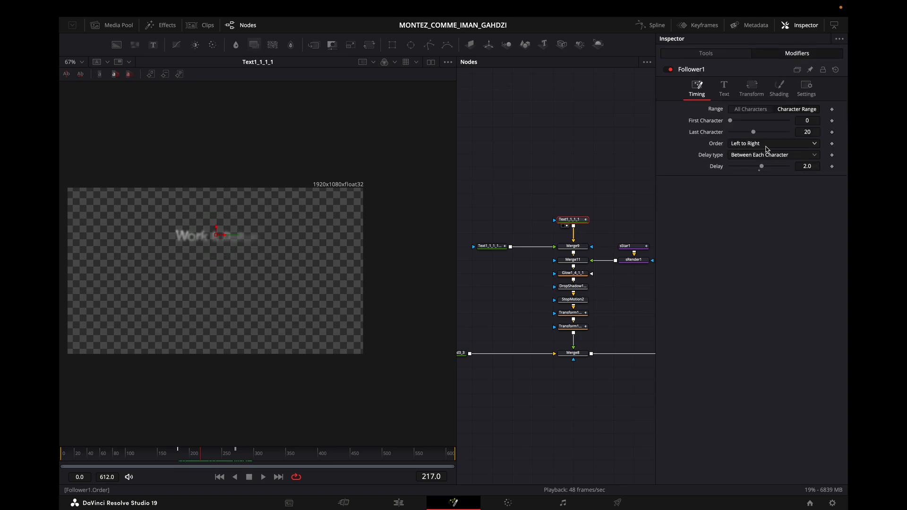
left_click(751, 92)
left_click(774, 94)
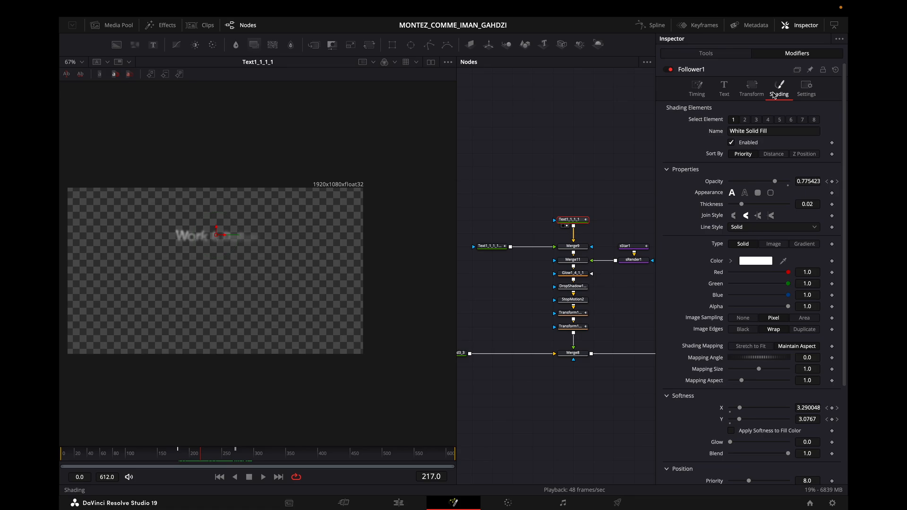
left_click(179, 454)
mouse_move(184, 454)
left_mouse_down()
mouse_move(219, 455)
mouse_move(181, 456)
left_mouse_up()
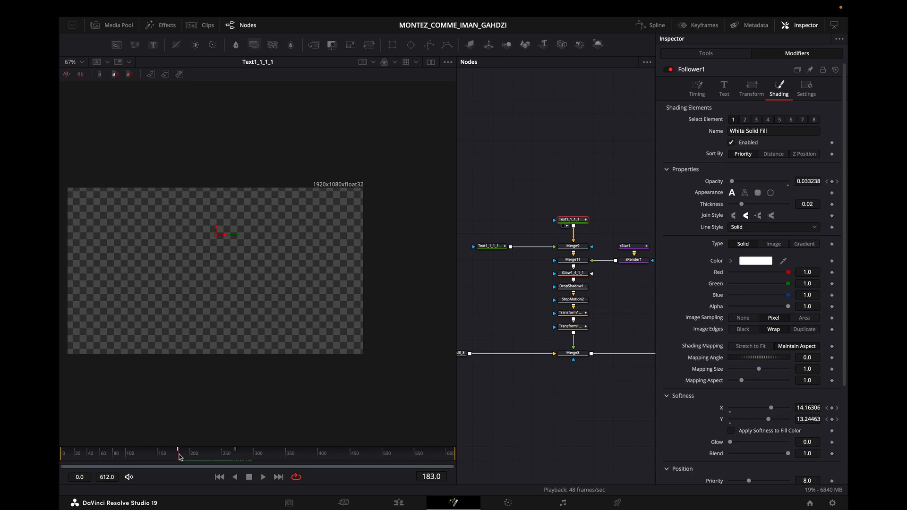
left_click_drag(180, 457, 237, 459)
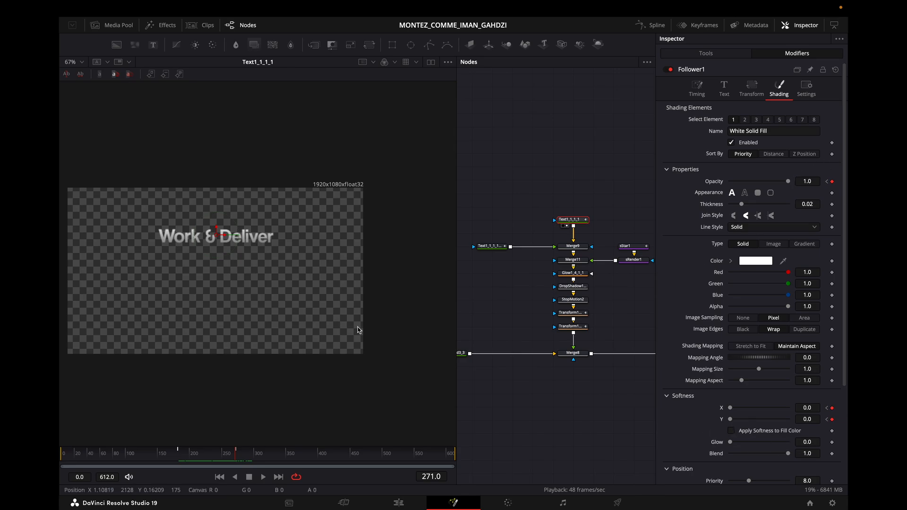
Step: Check the Follower's shading position and Z rotation animation by scrubbing the Work & Deliver text from frame 180
scroll(715, 388, "down", 5)
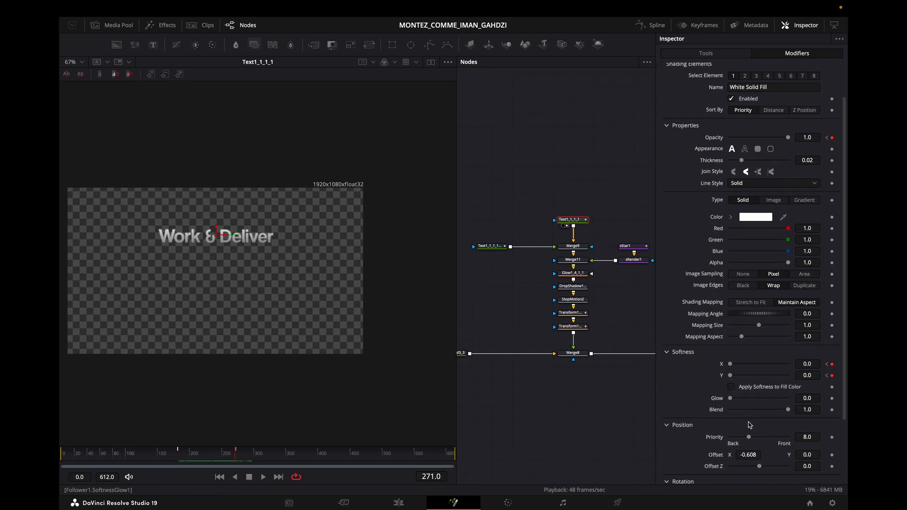
left_click(187, 456)
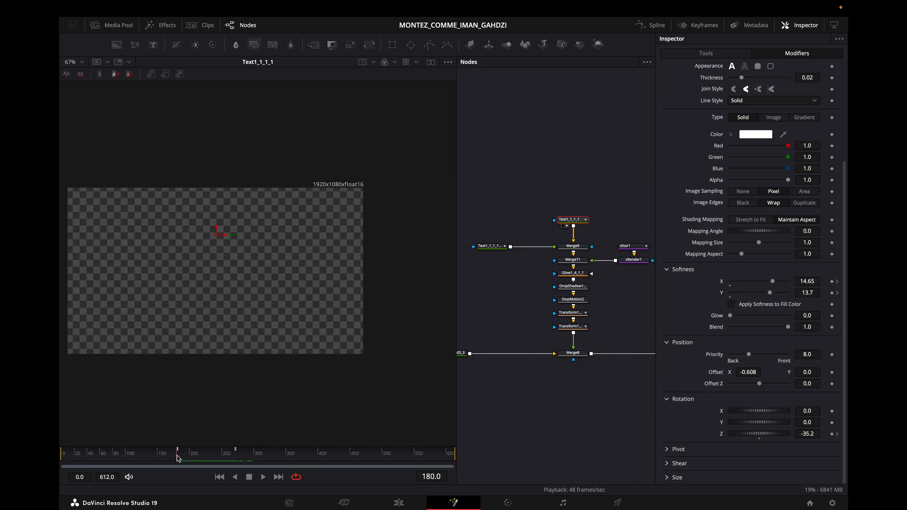
left_click_drag(184, 457, 213, 460)
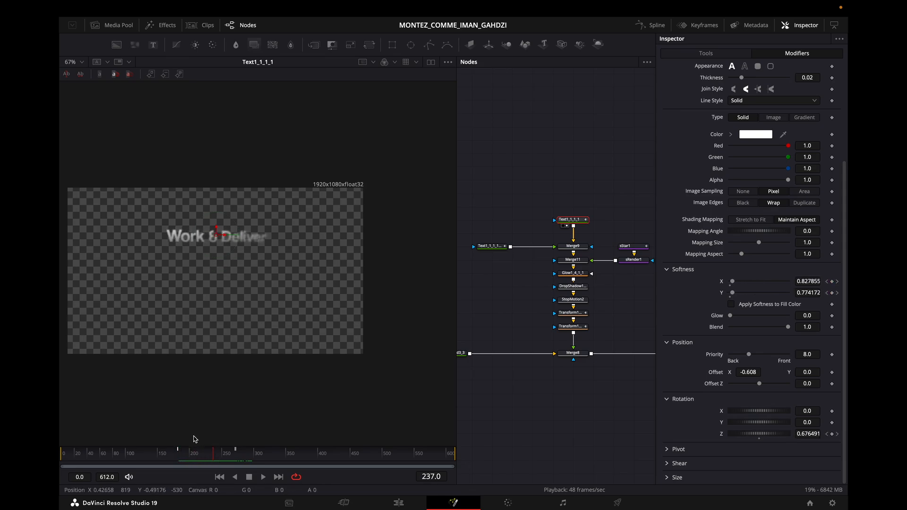
left_click(179, 457)
left_click_drag(180, 457, 229, 457)
Step: Review the Follower's transform and text size settings while scrubbing the Work & Deliver text from frame 182, with a closer preview
scroll(753, 106, "up", 5)
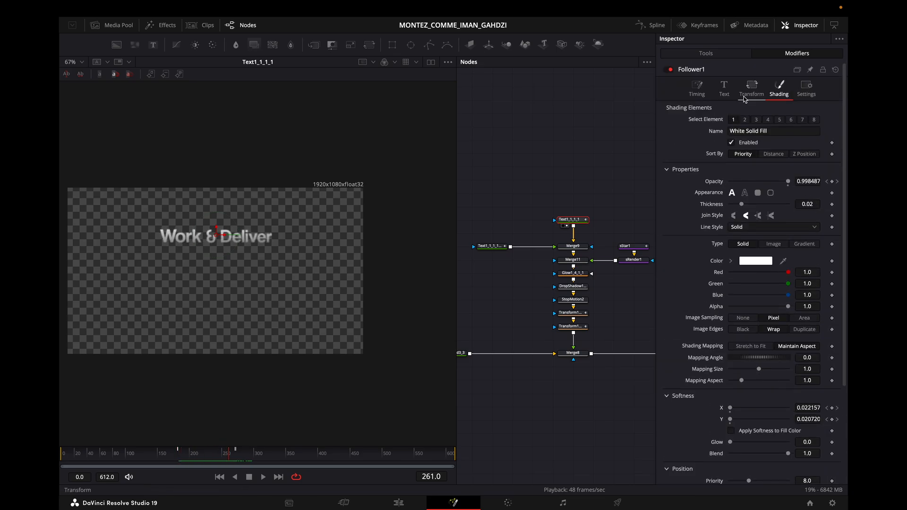
left_click(752, 89)
left_click(727, 94)
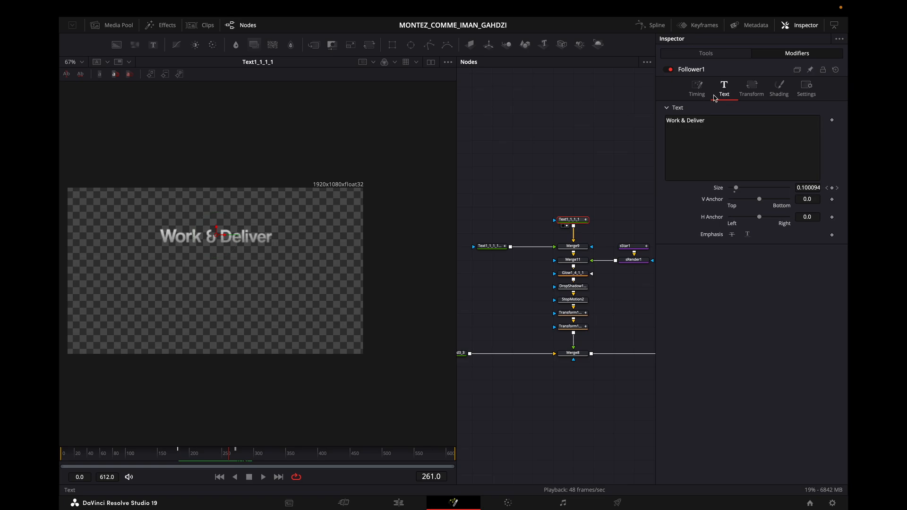
left_click(179, 456)
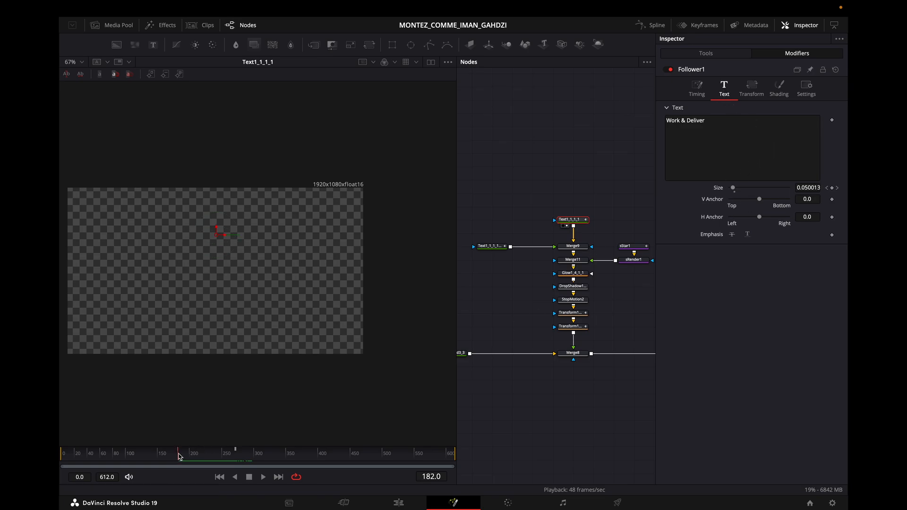
mouse_move(189, 456)
left_mouse_down()
mouse_move(215, 459)
mouse_move(174, 459)
mouse_move(222, 460)
mouse_move(204, 461)
left_mouse_up()
scroll(203, 267, "up", 2)
scroll(202, 267, "down", 1)
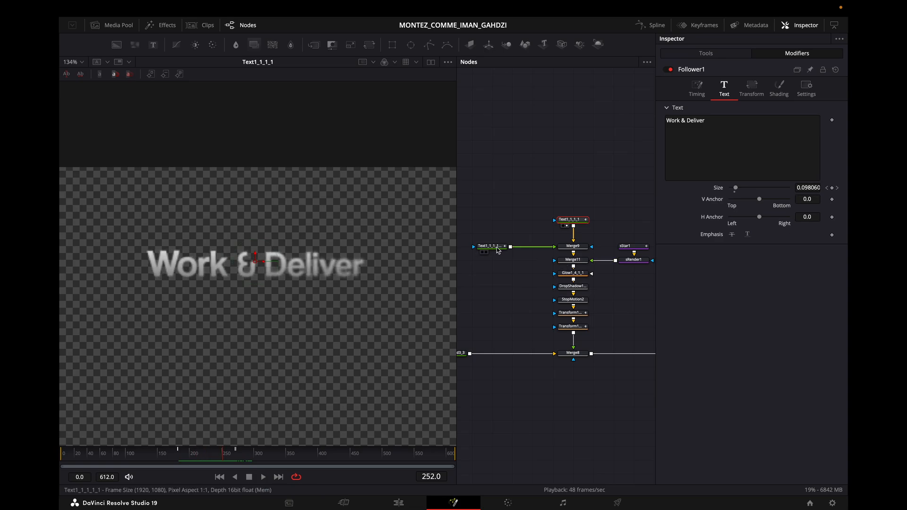
Step: Preview the Services text node on its own and bring up its text settings
left_click_drag(495, 248, 294, 301)
scroll(555, 296, "down", 1)
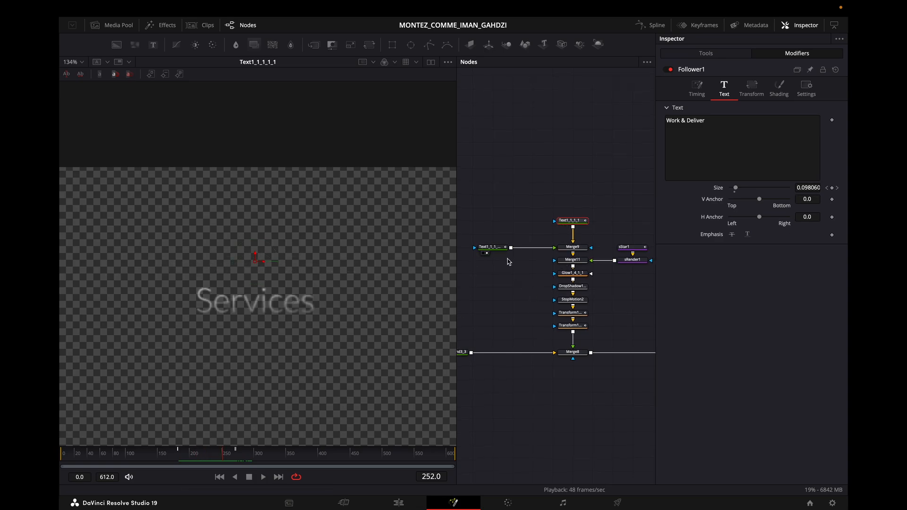
left_click(495, 249)
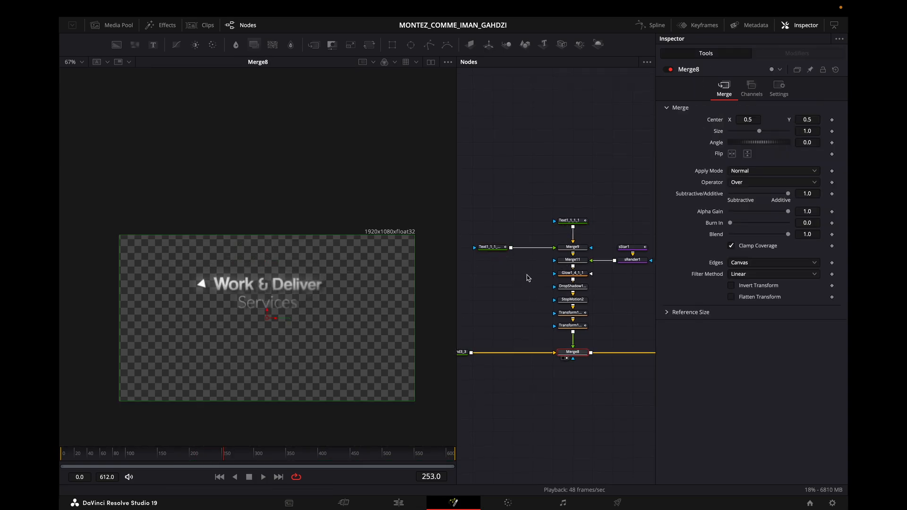
left_click(491, 247)
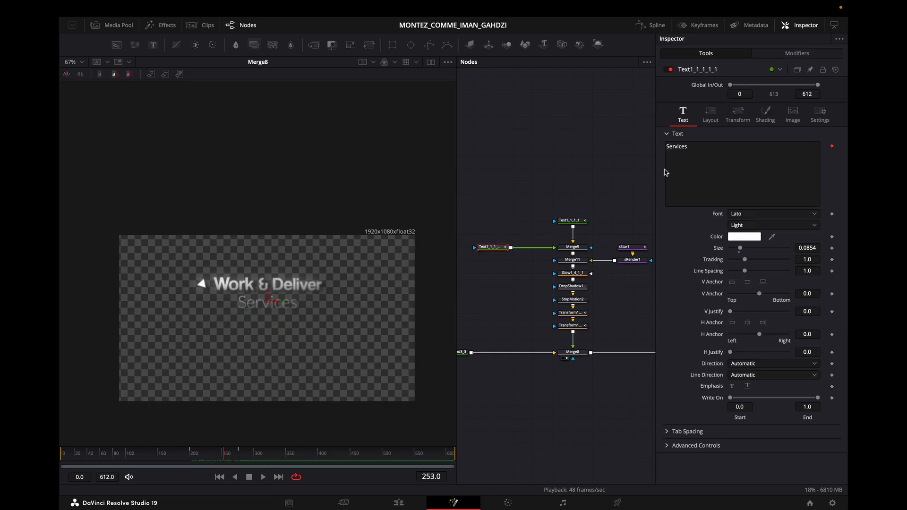
Step: Examine the Follower modifier's shading on the Services text by scrubbing its opacity, softness and rotation animation
left_click(799, 53)
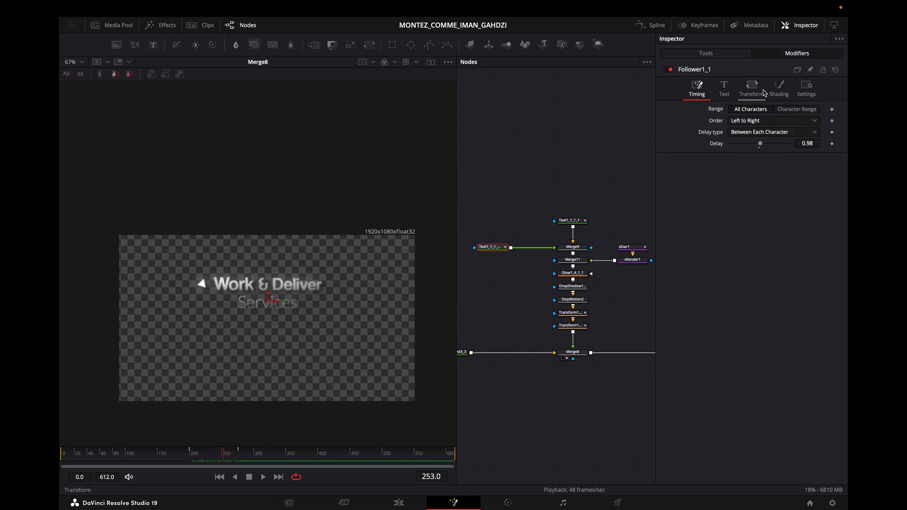
left_click(763, 91)
left_click(779, 91)
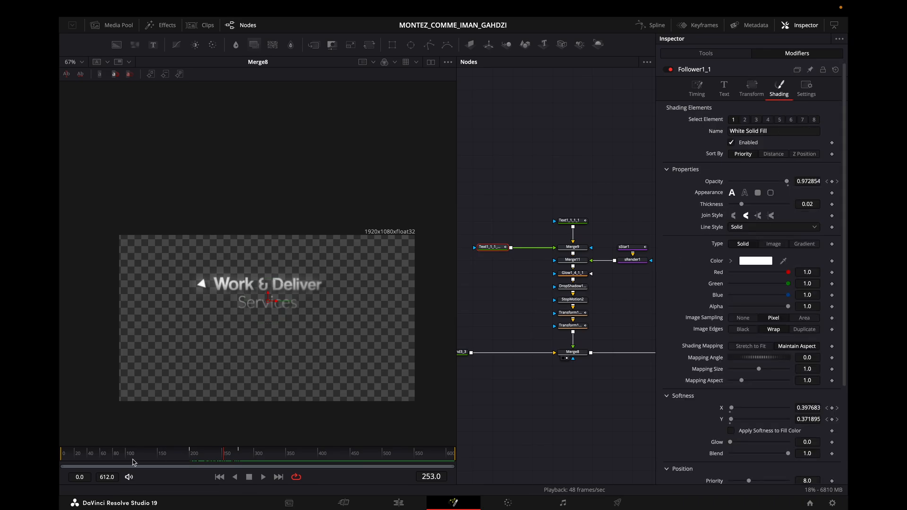
left_click_drag(192, 457, 227, 458)
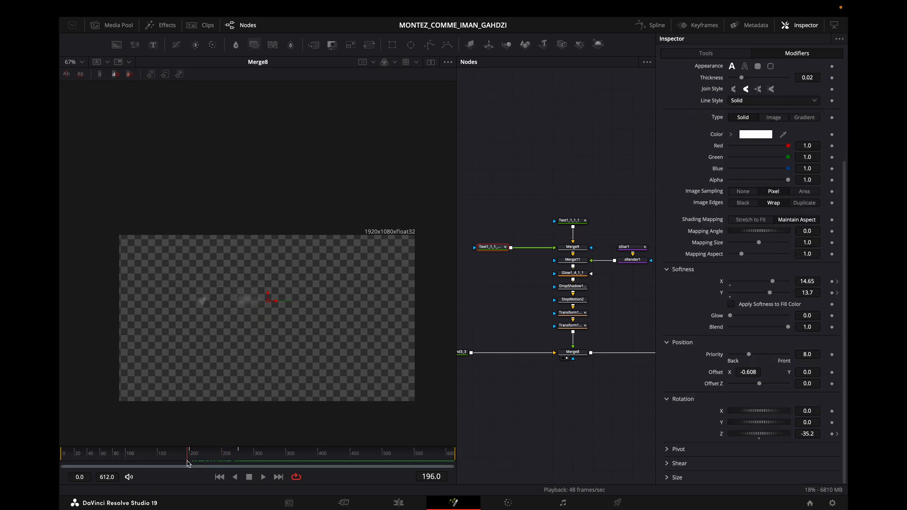
left_click_drag(189, 461, 245, 461)
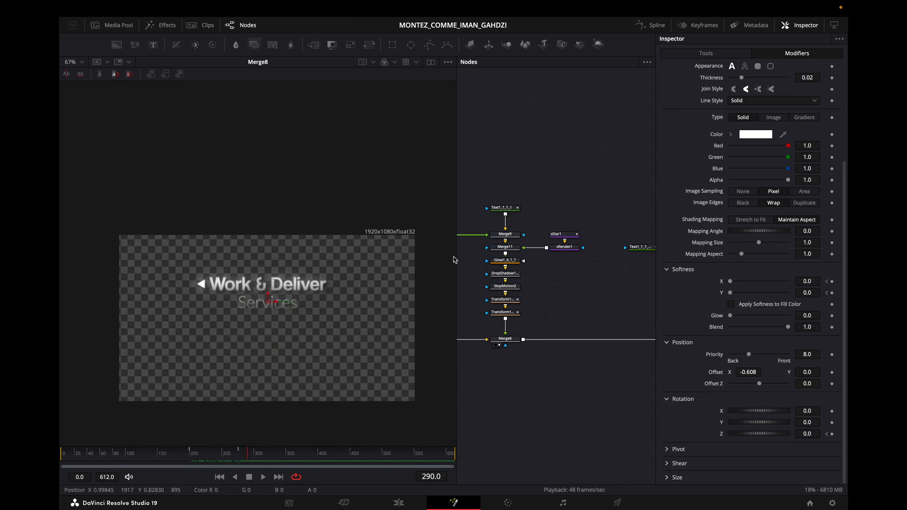
Step: Inspect the sStar1 triangle's settings and scrub its Angle animation from frame 189 to 279
left_click(567, 234)
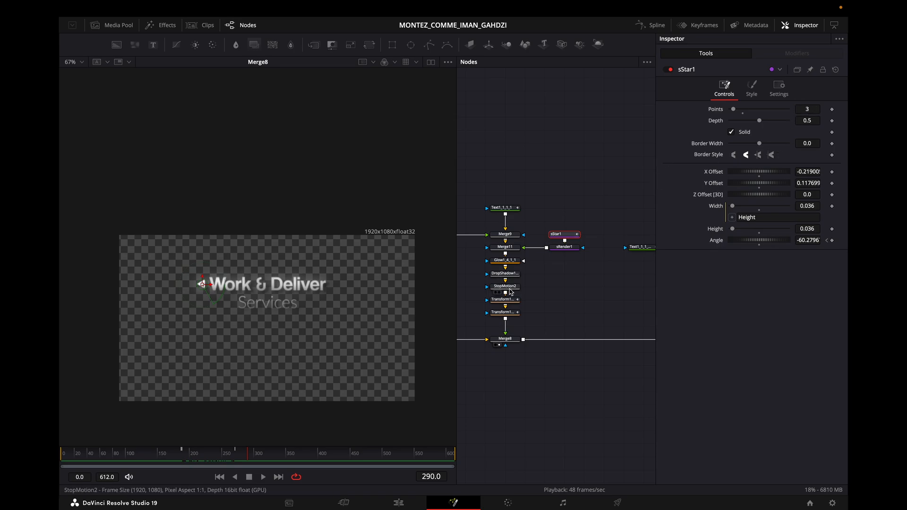
left_click(182, 459)
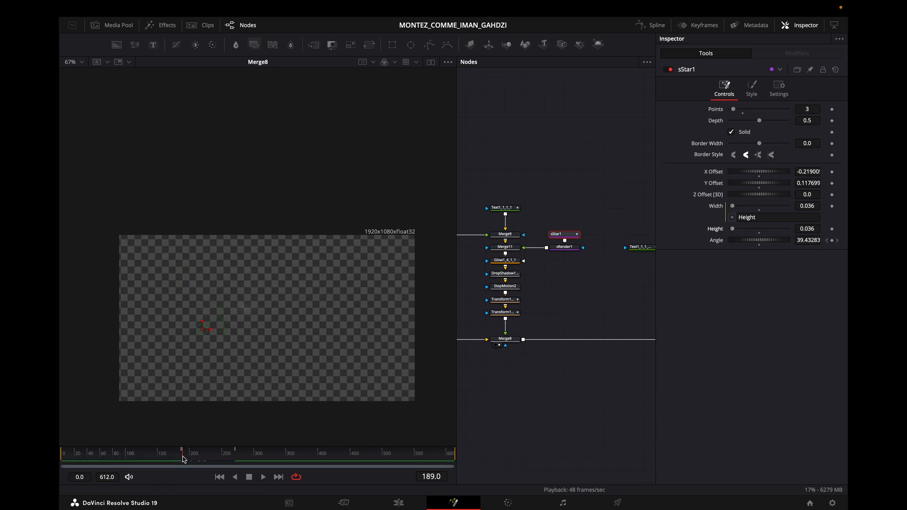
left_click_drag(185, 458, 239, 459)
left_click(571, 201)
left_click_drag(561, 263, 582, 281)
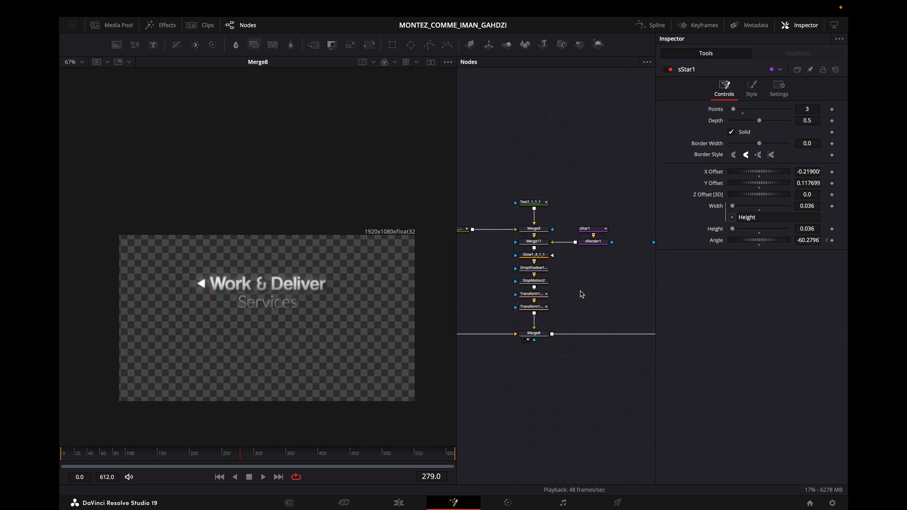
Step: Preview the StopMotion2 node on its own and play the Work & Deliver animation with its Frame Repeat setting displayed
scroll(421, 416, "down", 2)
left_click_drag(568, 246, 556, 227)
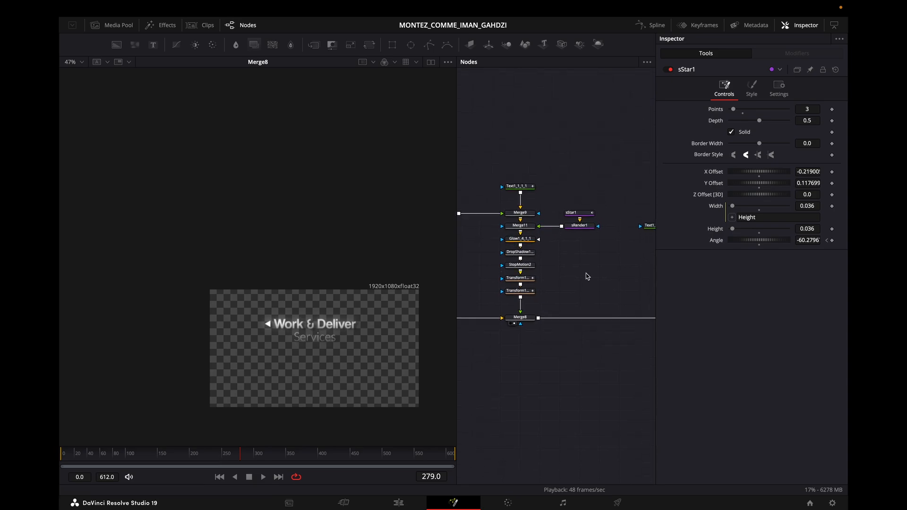
left_click_drag(587, 276, 605, 257)
left_click(552, 257)
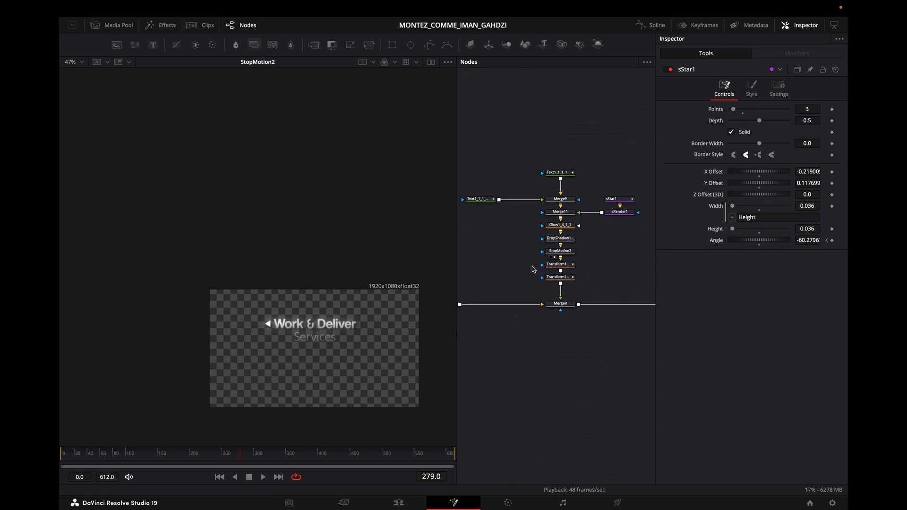
left_click(560, 250)
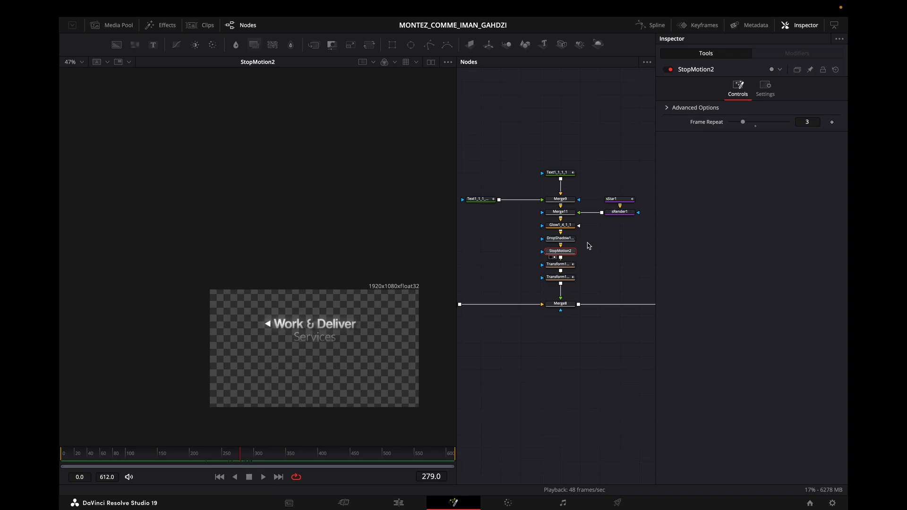
left_click_drag(183, 460, 166, 458)
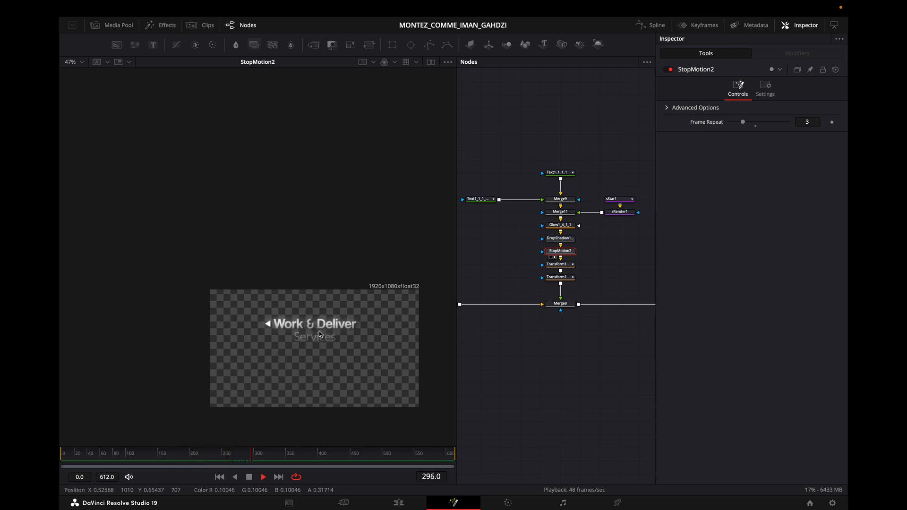
scroll(320, 334, "up", 2)
left_click(161, 457)
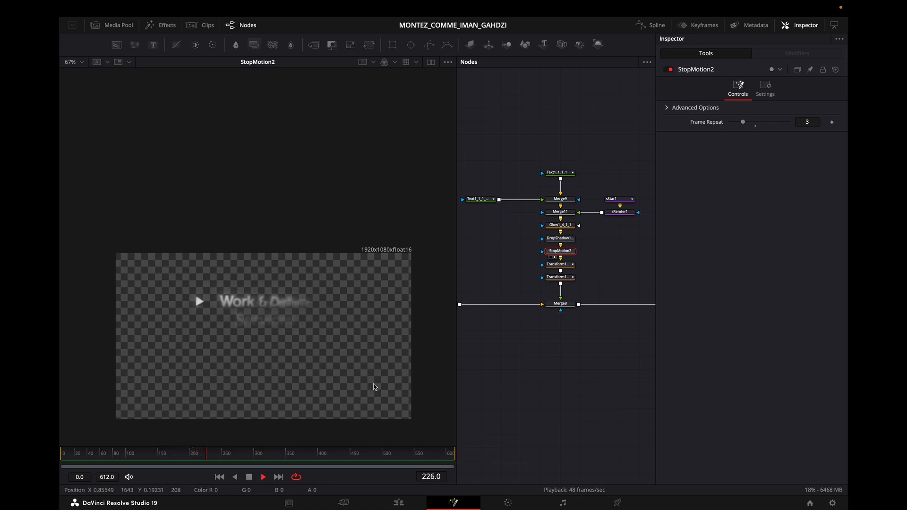
Step: Preview the final MediaOut1 output and play it up to the Structure title, with the Transform1_1_1 settings open
left_click_drag(623, 386, 490, 304)
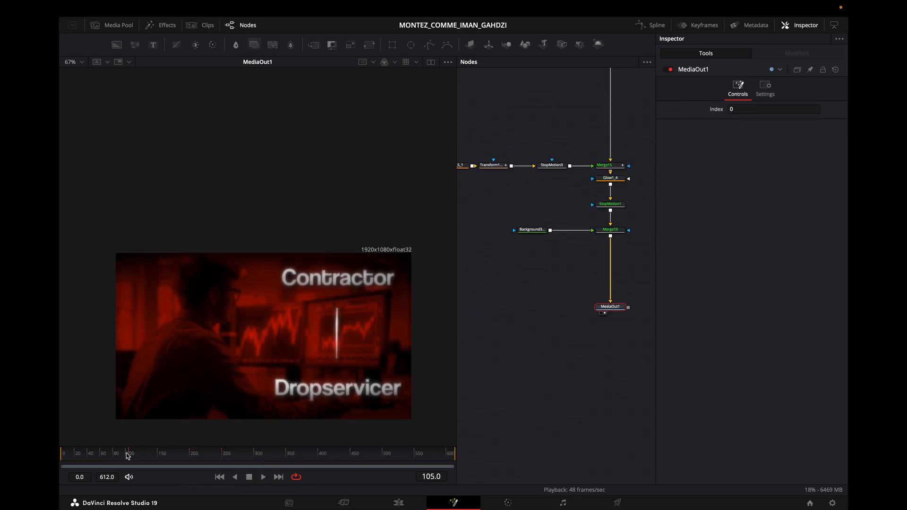
left_click_drag(143, 457, 205, 459)
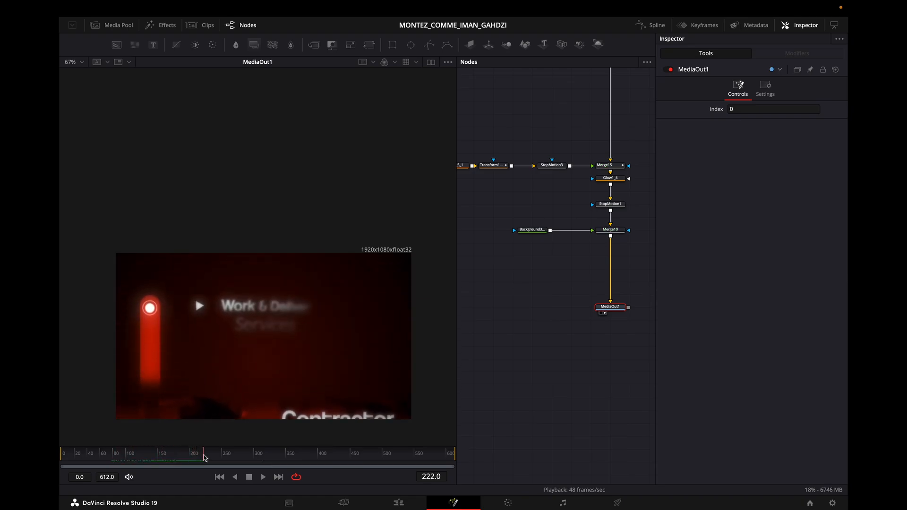
mouse_move(527, 242)
left_mouse_down()
mouse_move(594, 255)
mouse_move(542, 247)
left_mouse_up()
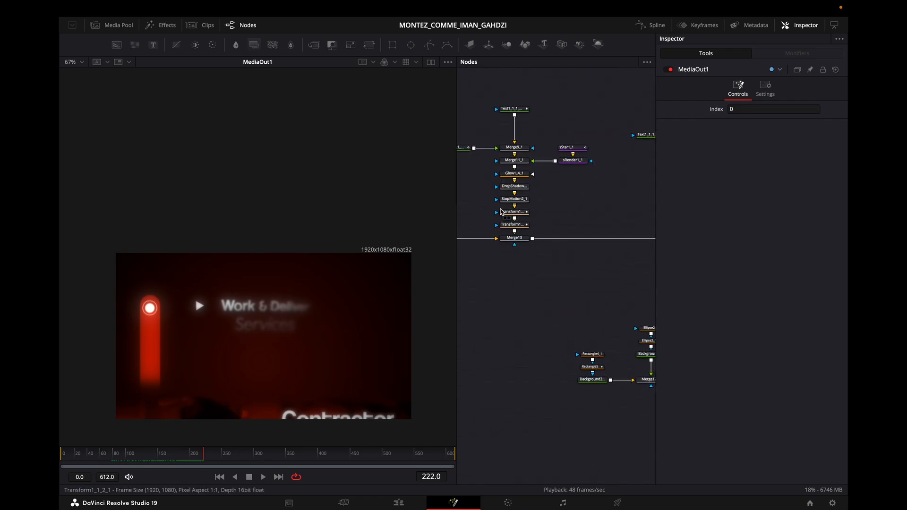
left_click(143, 458)
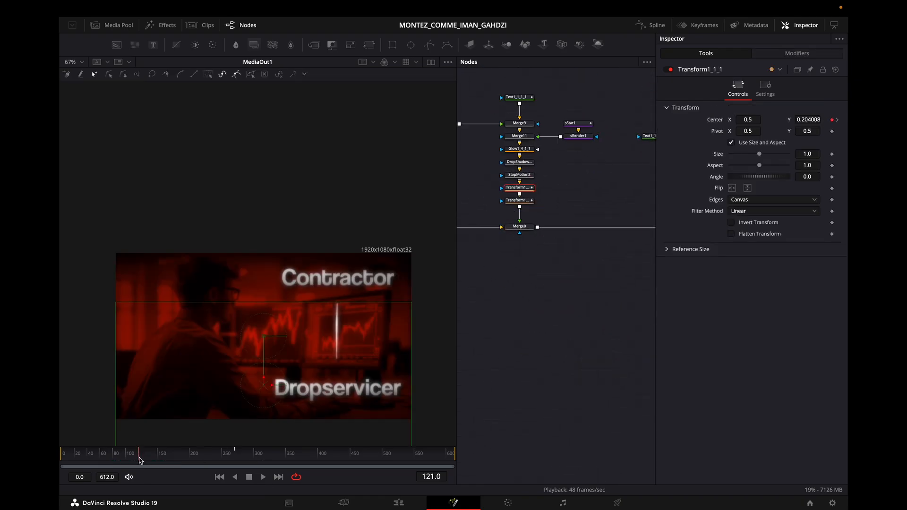
mouse_move(140, 460)
left_mouse_down()
mouse_move(208, 459)
mouse_move(151, 457)
left_mouse_up()
key("space")
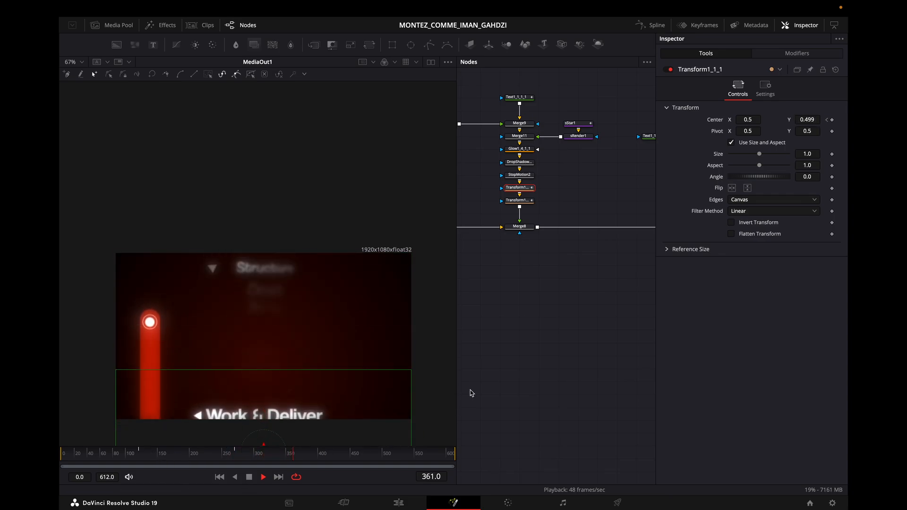
key("space")
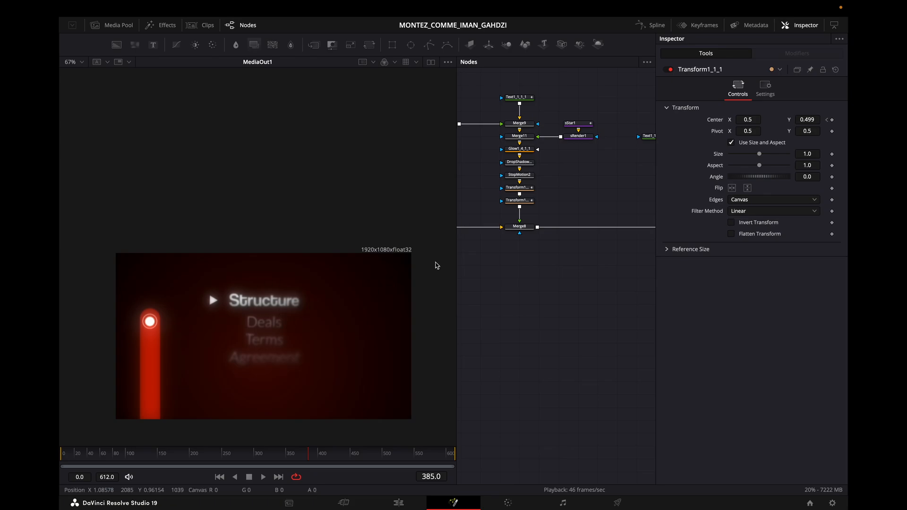
Step: Select the Work & Deliver node group, locate the neighbouring title groups and play the final output to frame 428
scroll(520, 128, "down", 3)
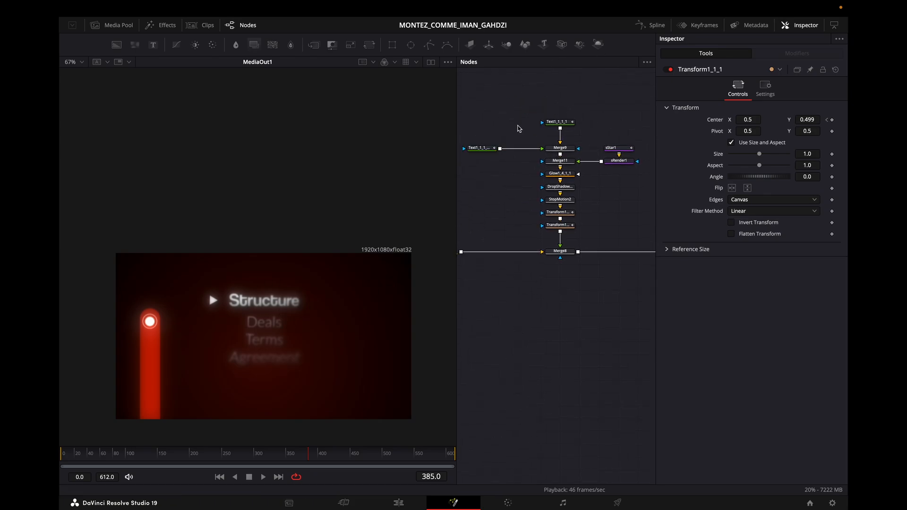
left_click_drag(485, 110, 605, 256)
left_click_drag(585, 206, 498, 212)
left_click_drag(651, 191, 509, 222)
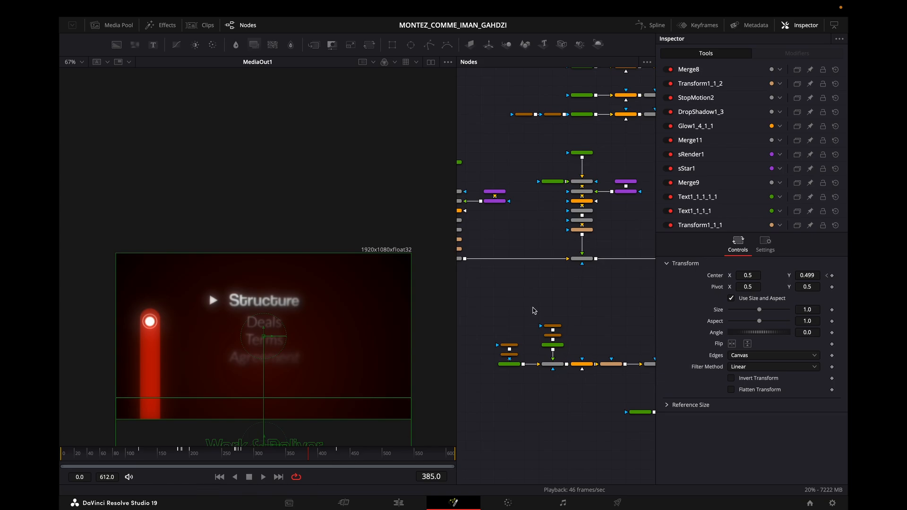
left_click(519, 287)
left_click(218, 457)
key("space")
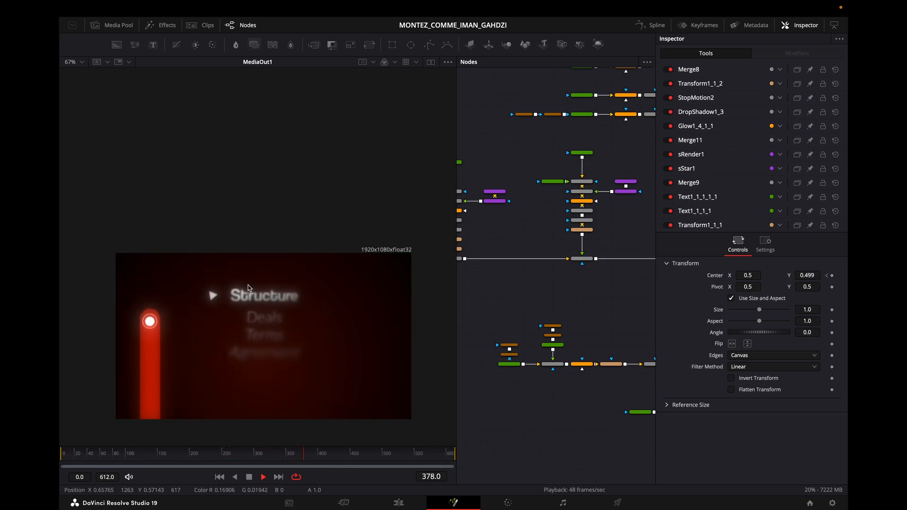
key("space")
Step: Inspect the Transform1_1_2 node's Center animation by scrubbing the final output from frame 281 to 431
scroll(492, 281, "left", 4)
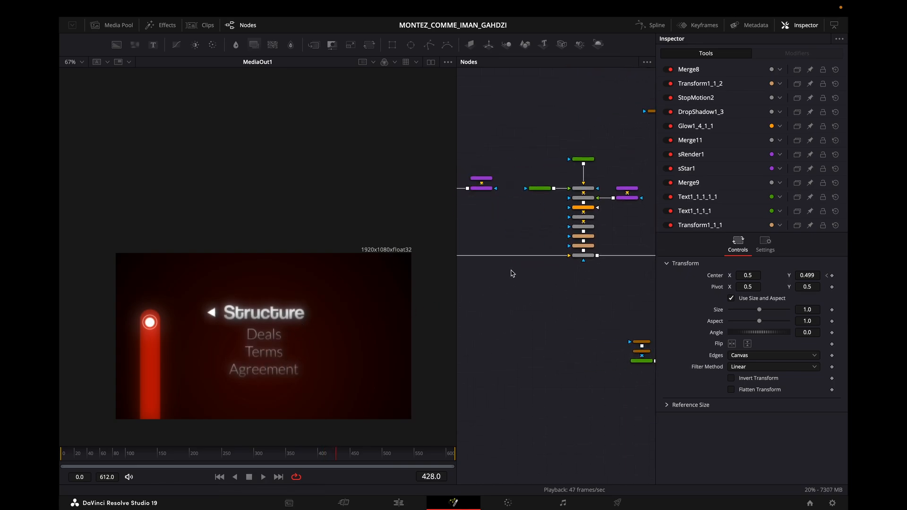
scroll(569, 251, "up", 2)
scroll(558, 250, "left", 3)
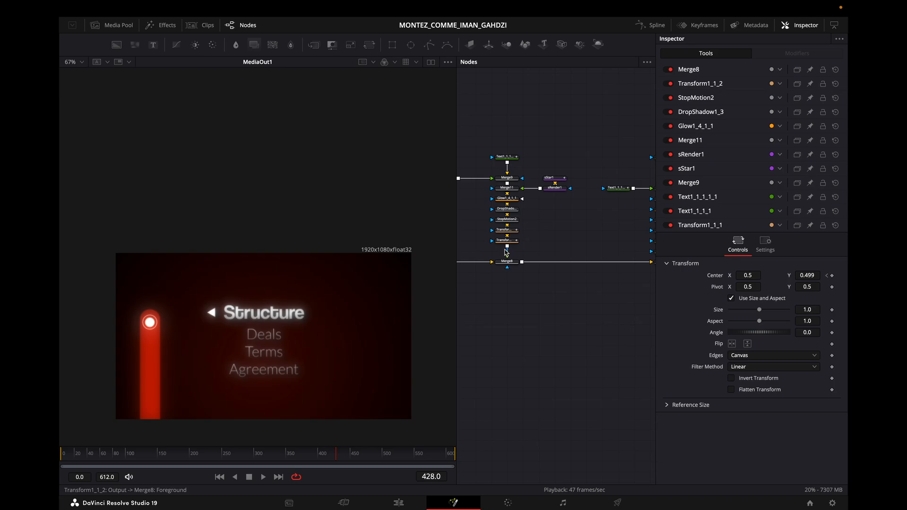
scroll(544, 241, "left", 1)
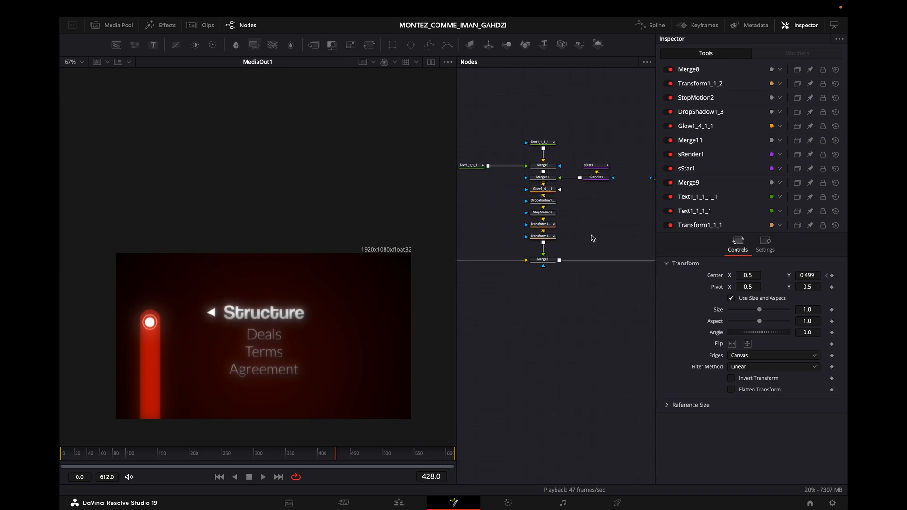
left_click_drag(591, 239, 571, 243)
left_click_drag(224, 460, 350, 458)
left_click(528, 242)
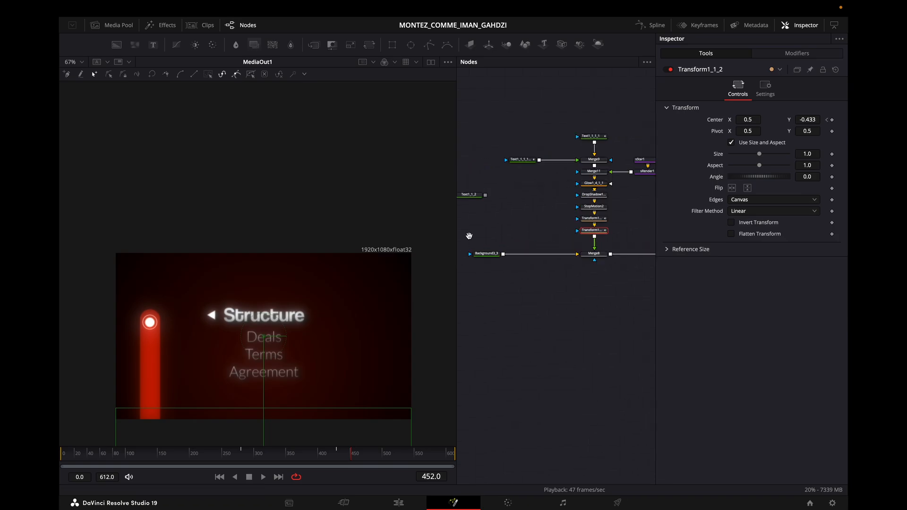
left_click(248, 457)
left_click_drag(248, 457, 244, 458)
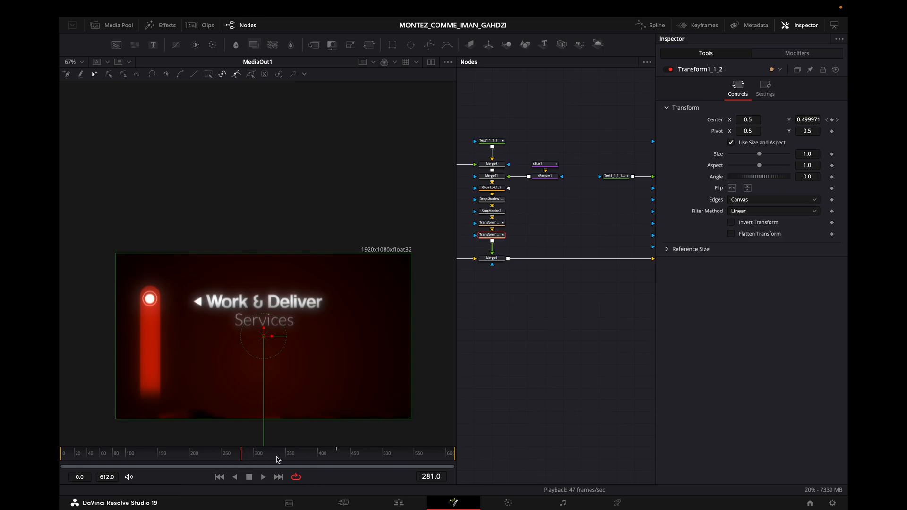
left_click_drag(242, 457, 337, 462)
scroll(330, 350, "down", 3)
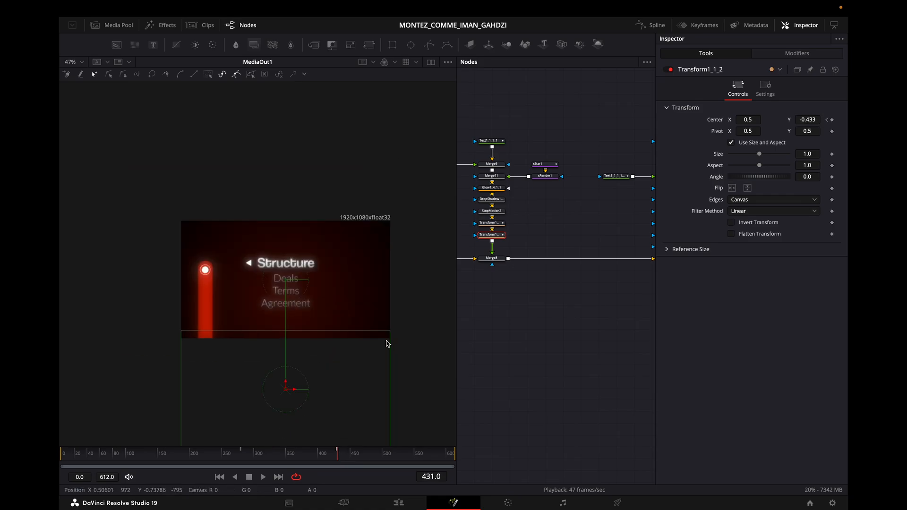
Step: Preview Transform1_1_1 and Transform1_1_2 on their own, playing how Work & Deliver slides in and out of frame
key("1")
left_click(239, 457)
left_click_drag(239, 460, 162, 461)
left_click_drag(490, 223, 334, 297)
left_click(136, 456)
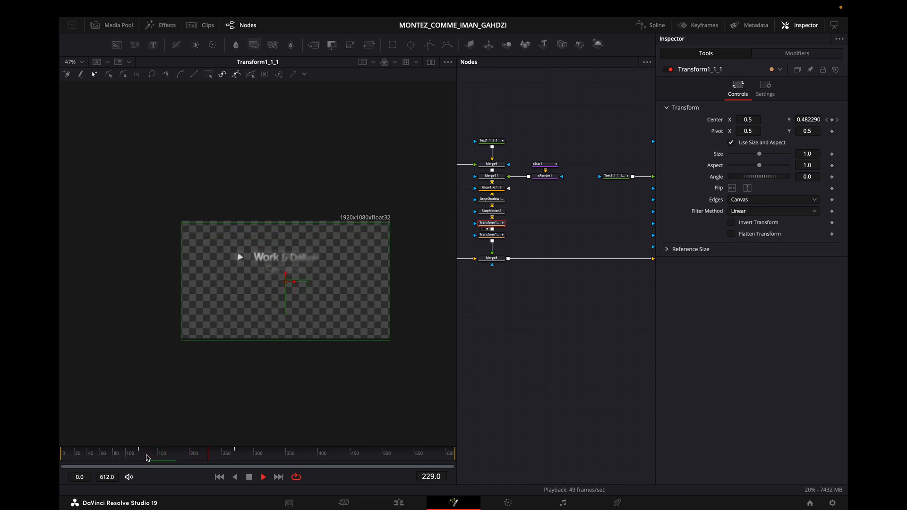
key("space")
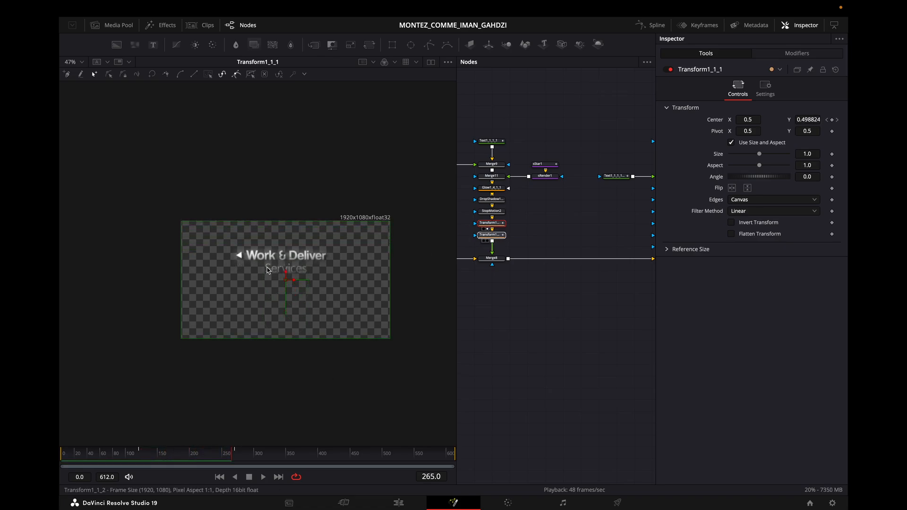
left_click(267, 270)
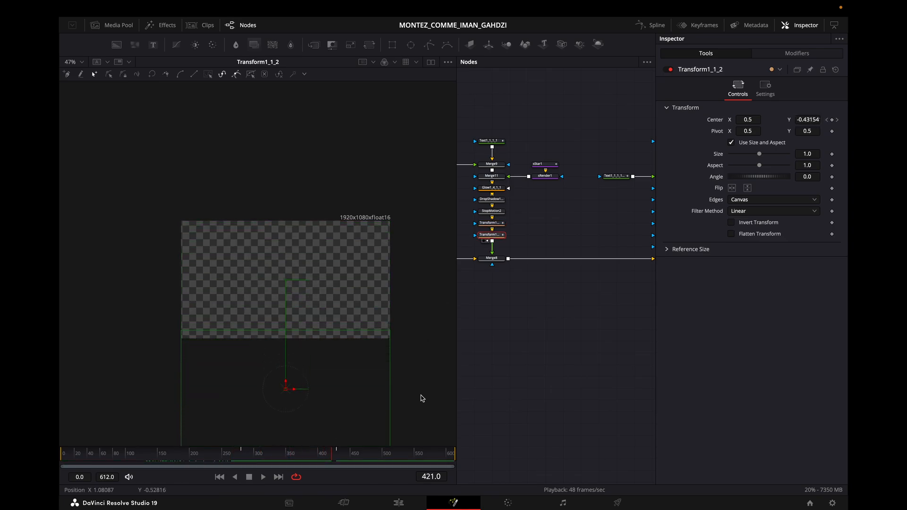
Step: Preview the Structure group's Transform1_1_2_1 node on its own and play its Center animation from its first keyframe
left_click_drag(560, 326, 402, 335)
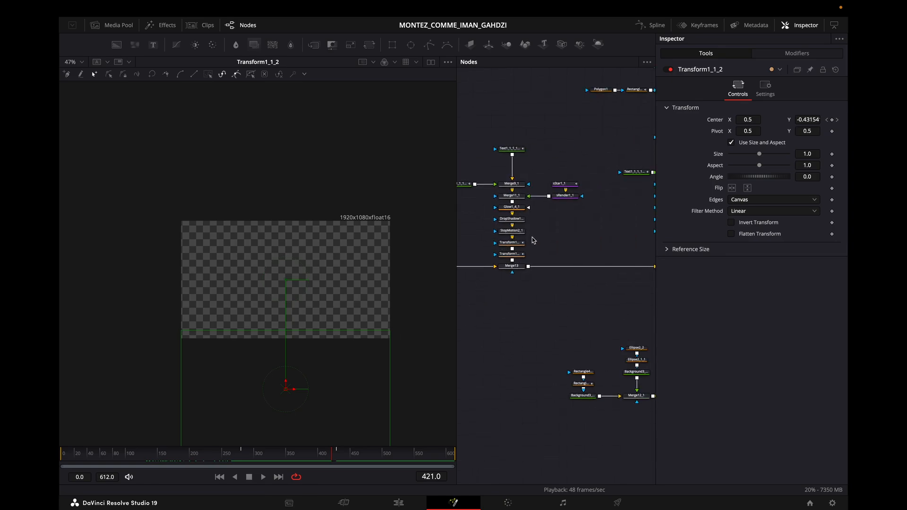
left_click_drag(533, 241, 571, 239)
left_click(543, 249)
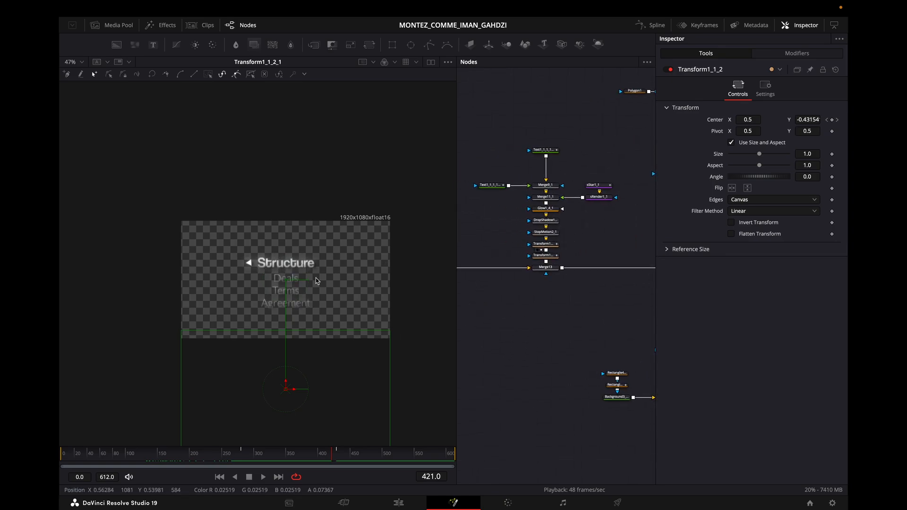
left_click(544, 244)
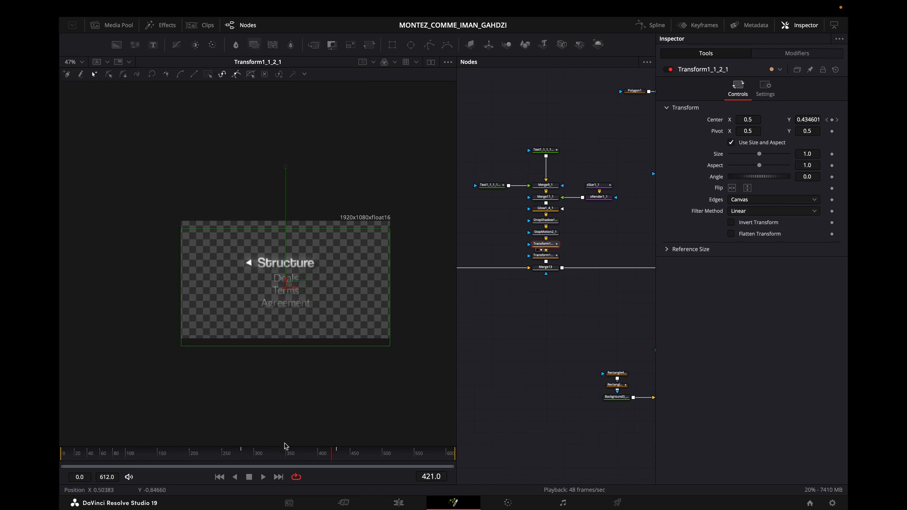
left_click(239, 456)
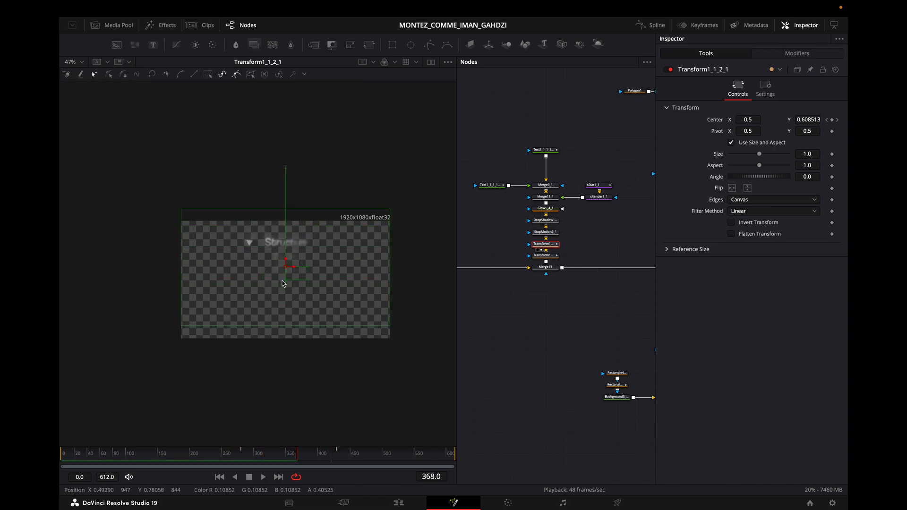
left_click(242, 454)
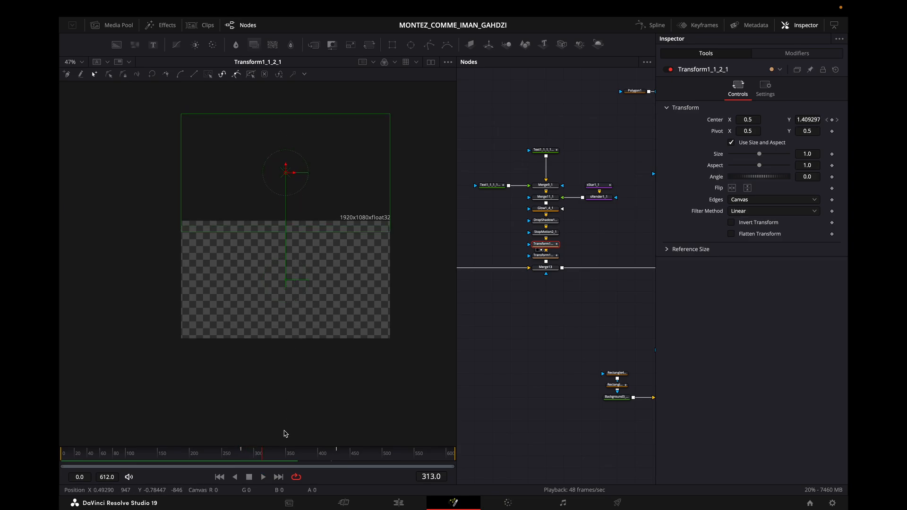
key("space")
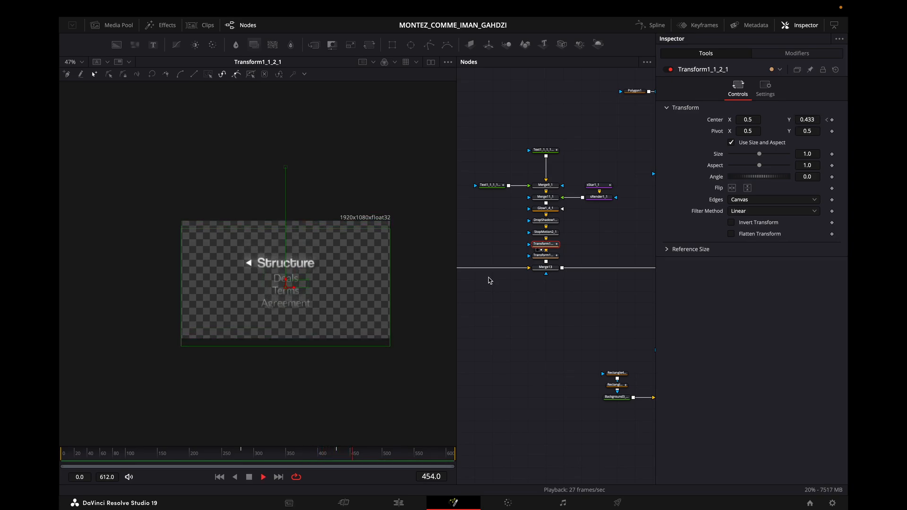
Step: Preview the Structure group's Transform1_1_2_2 node and play its Center animation from its first keyframe to frame 550
left_click(539, 261)
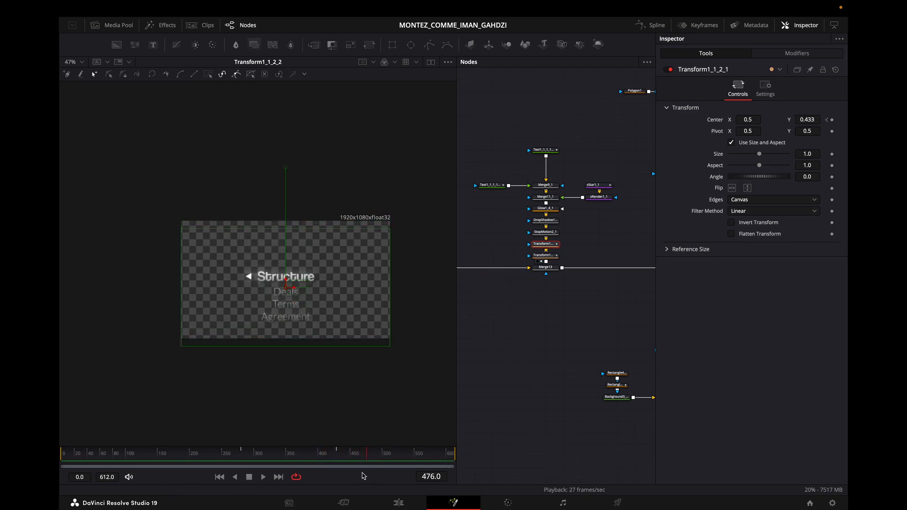
left_click(553, 255)
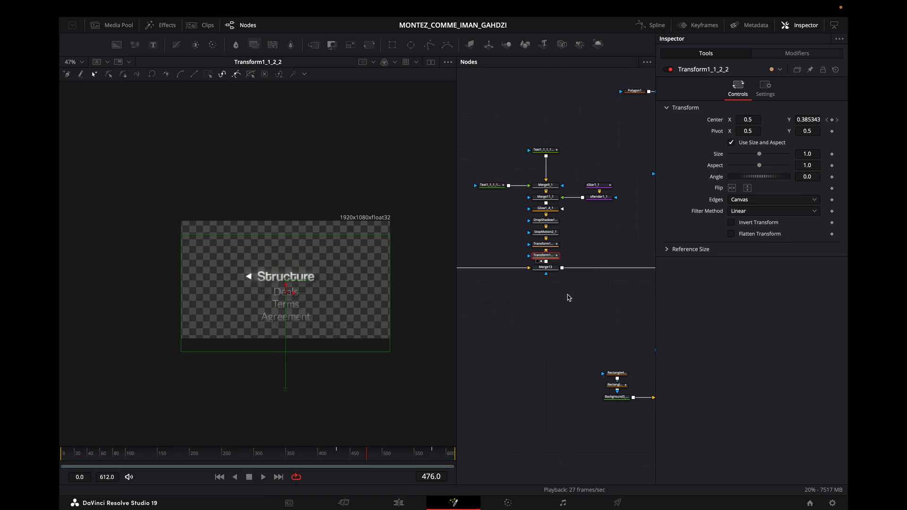
left_click(334, 449)
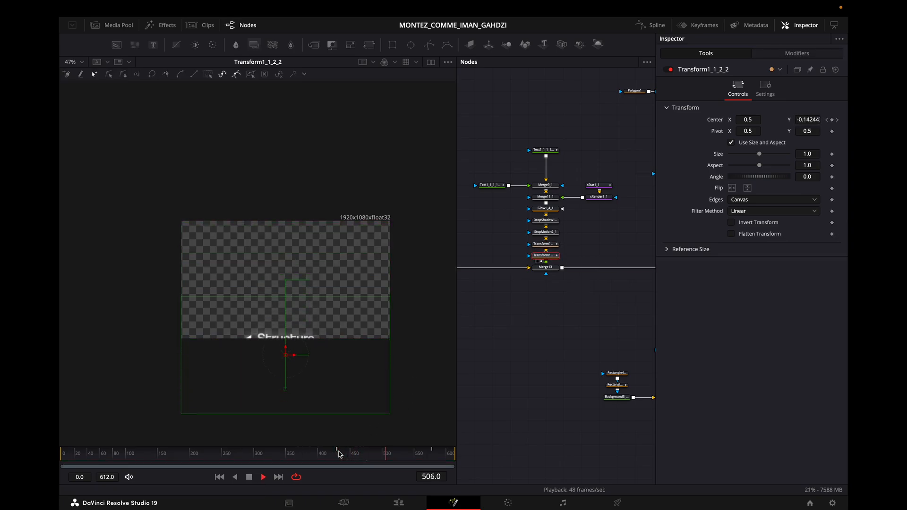
key("space")
Step: Compare the Work & Deliver group's two Transform nodes with those of the Structure group, opening the Transform1_1_2_1 settings
scroll(587, 308, "left", 5)
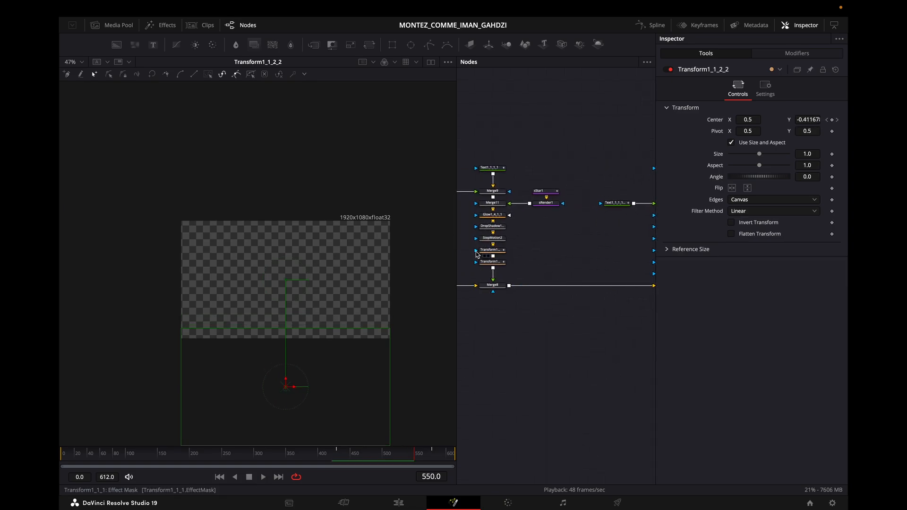
left_click_drag(466, 247, 508, 269)
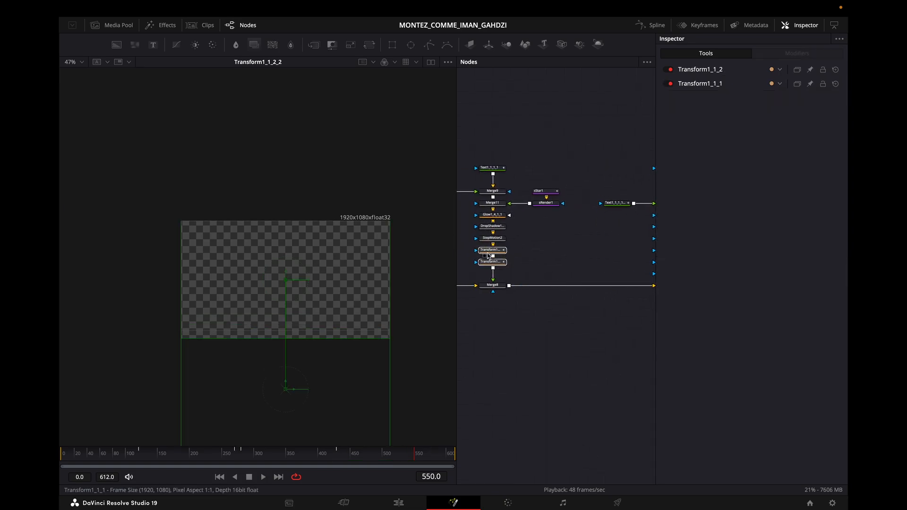
scroll(557, 267, "right", 3)
scroll(516, 277, "right", 8)
scroll(537, 270, "left", 6)
left_click(541, 260)
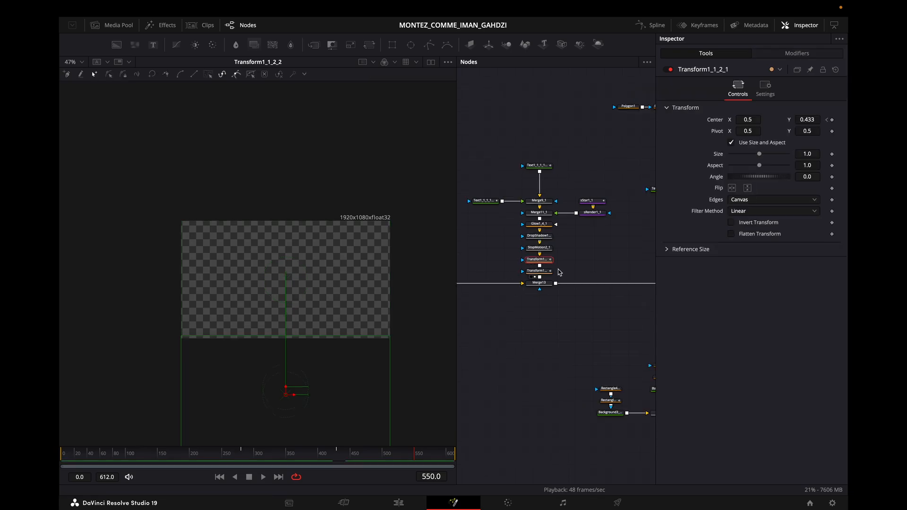
Step: View Merge14, select the third title group's Transform1_1_2_1_1 node and examine its Center animation from frame 428 to frame 548
left_click(568, 275)
scroll(564, 267, "right", 6)
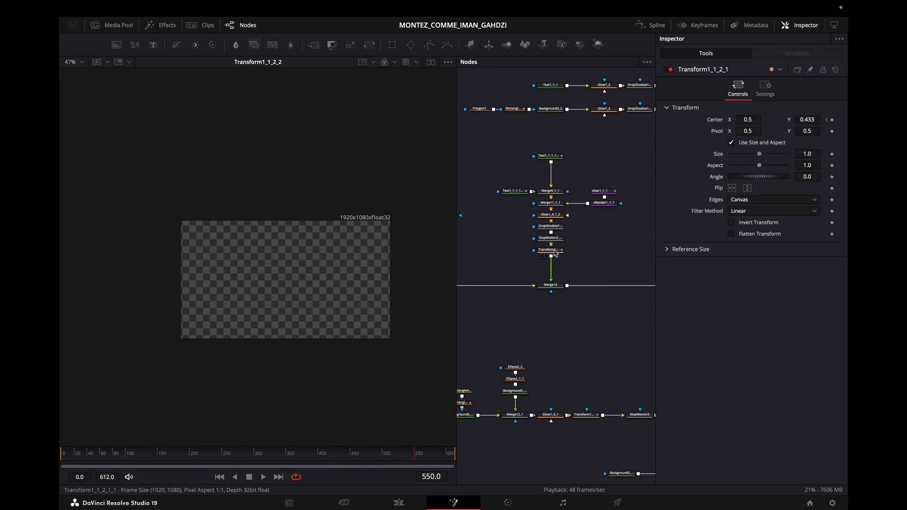
left_click(542, 291)
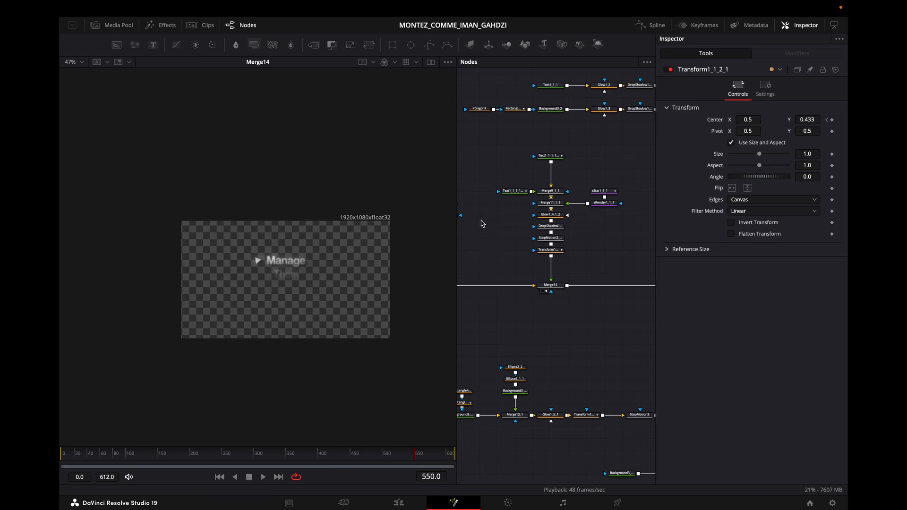
left_click(549, 250)
left_click_drag(322, 457, 246, 458)
key("space")
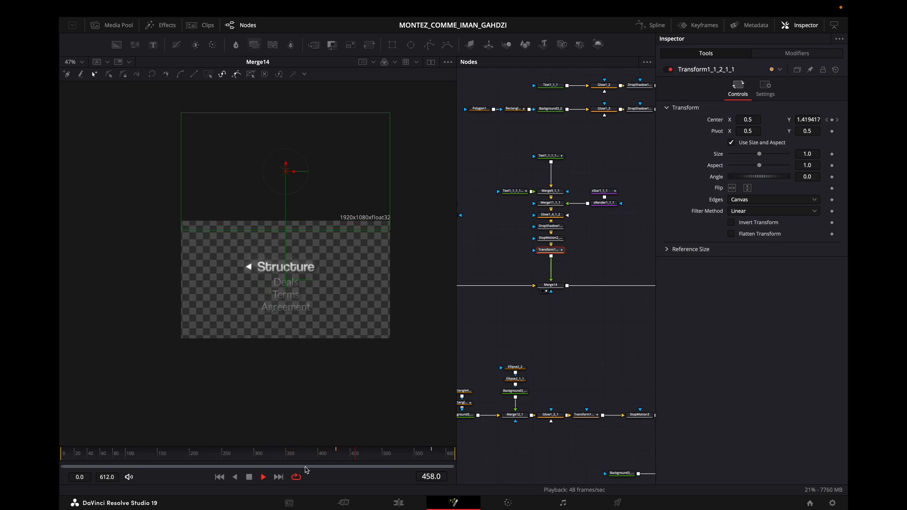
left_click(340, 455)
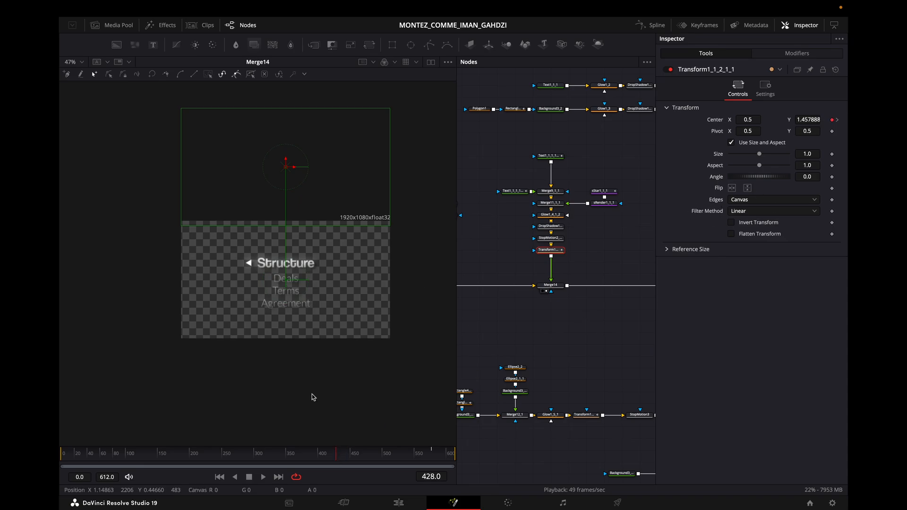
left_click_drag(337, 459, 414, 457)
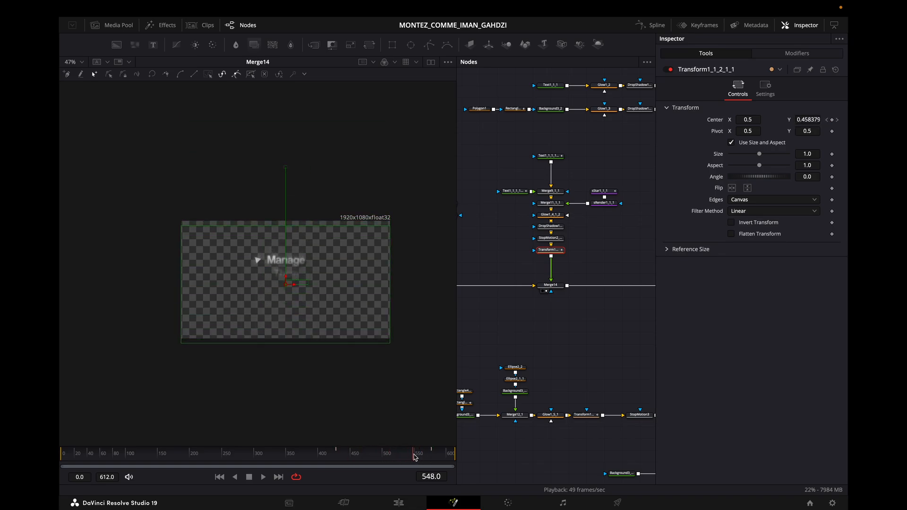
Step: View MediaOut1 and play the finished composition through the Work & Deliver and Structure title transitions
left_click_drag(607, 300, 518, 262)
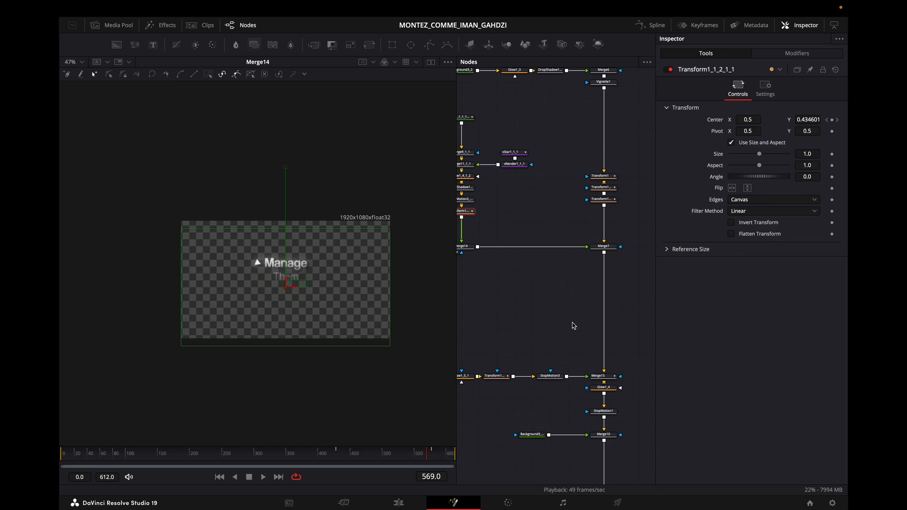
left_click_drag(572, 326, 487, 220)
left_click_drag(526, 392, 521, 354)
left_click(509, 364)
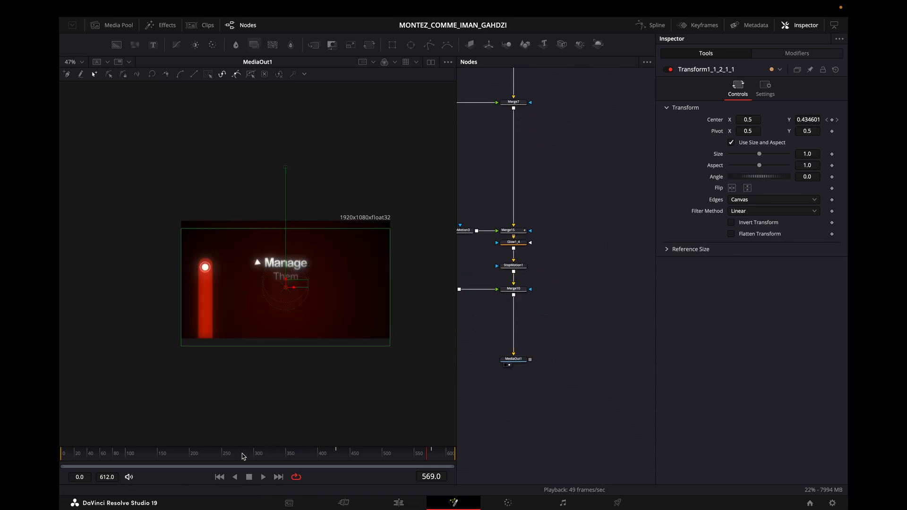
left_click_drag(242, 456, 170, 455)
key("space")
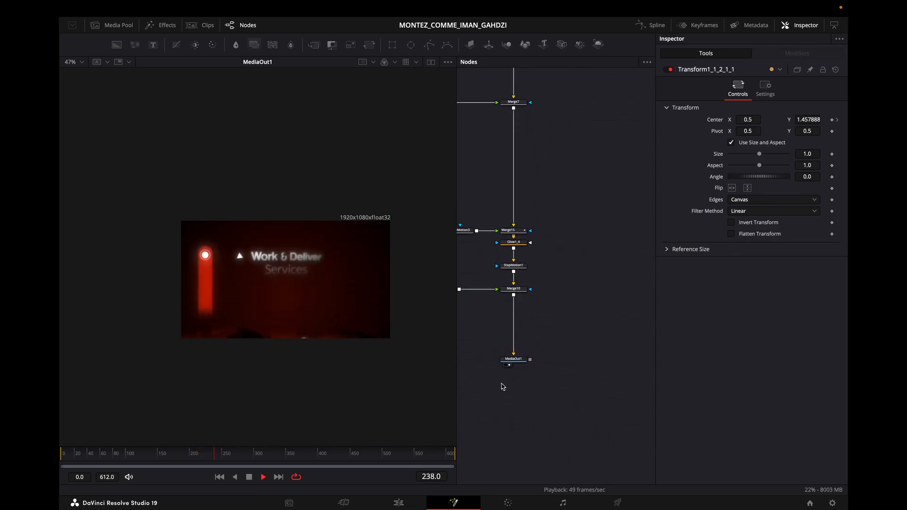
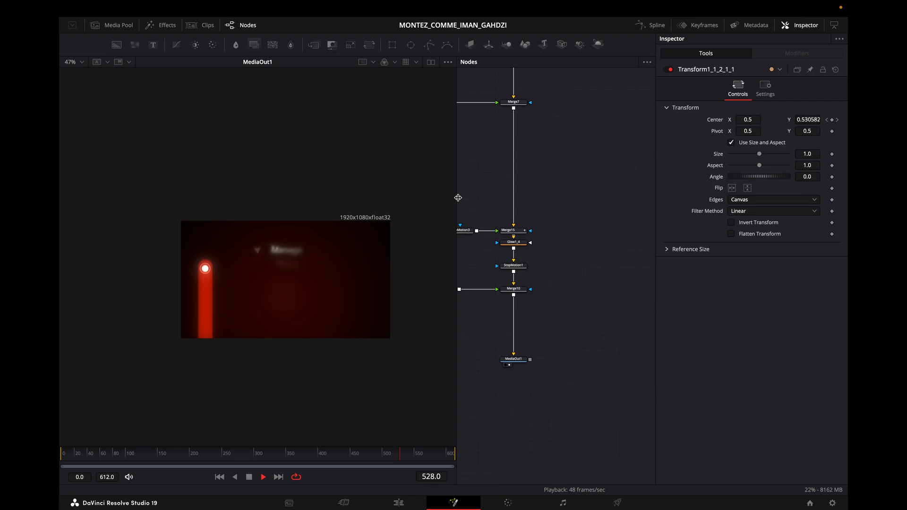
Step: Locate the red bar's node group, open the Rectangle4_1 settings and check the bar in the composite up to frame 276
left_click_drag(458, 201, 488, 265)
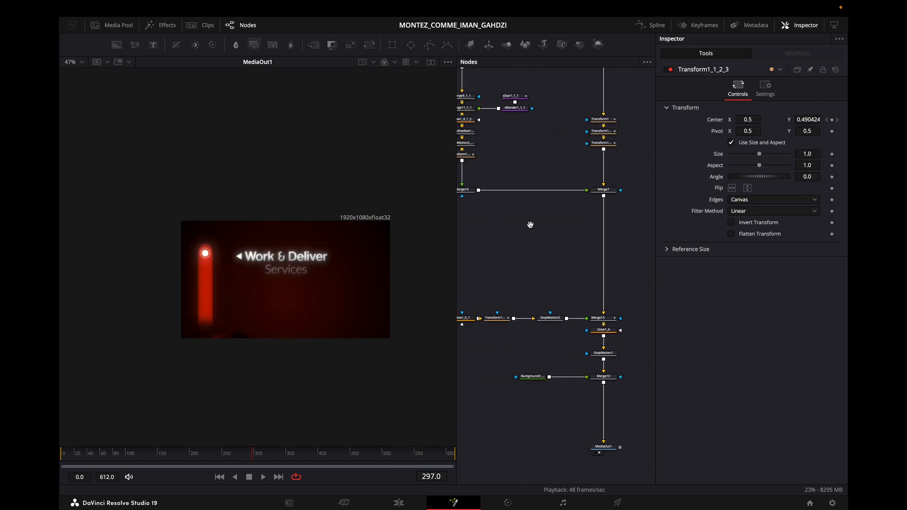
left_click_drag(530, 225, 546, 260)
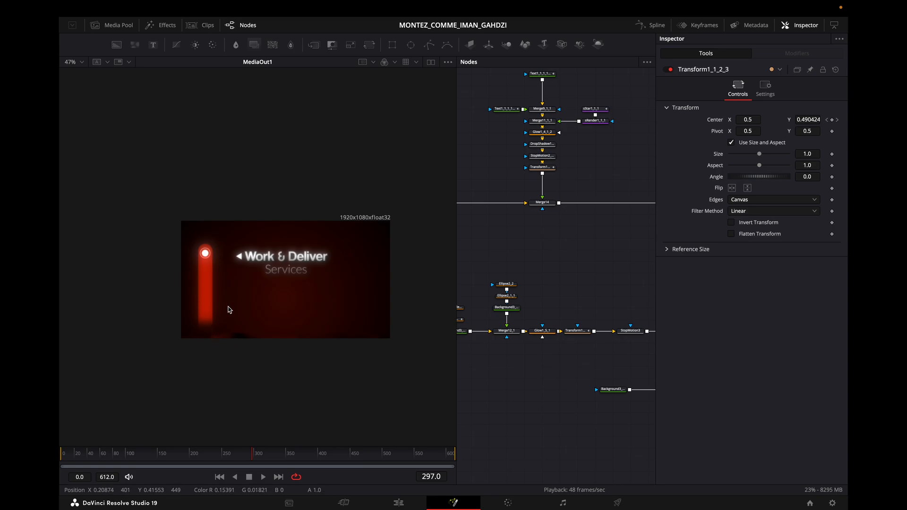
left_click_drag(459, 362, 530, 336)
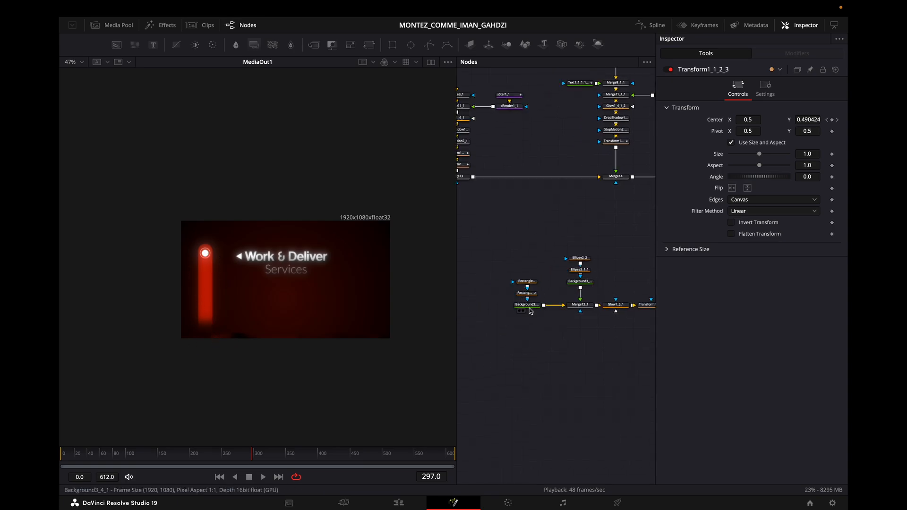
left_click(528, 306)
scroll(179, 326, "up", 4)
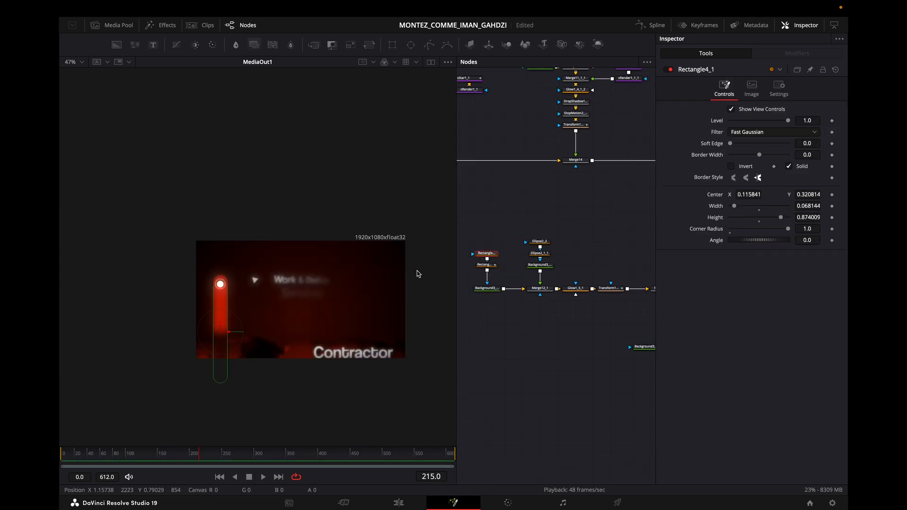
scroll(264, 316, "up", 2)
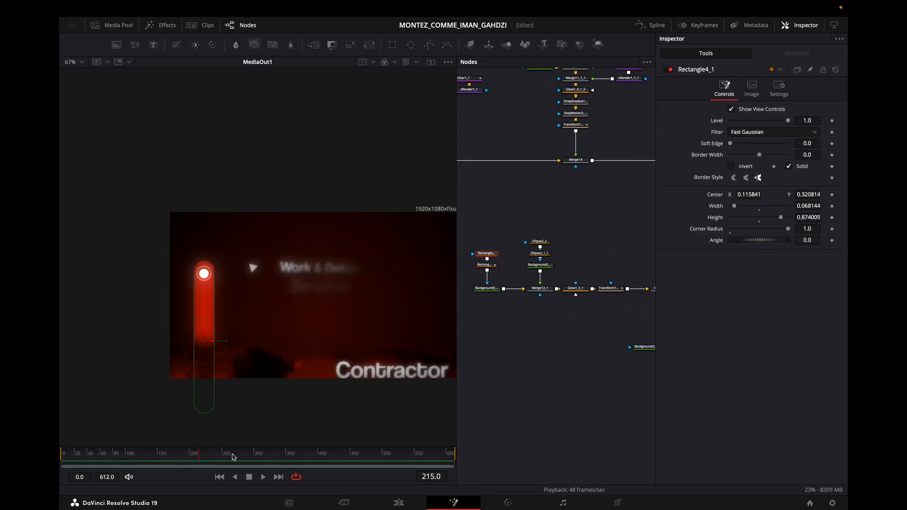
left_click_drag(204, 455, 237, 458)
scroll(509, 261, "right", 2)
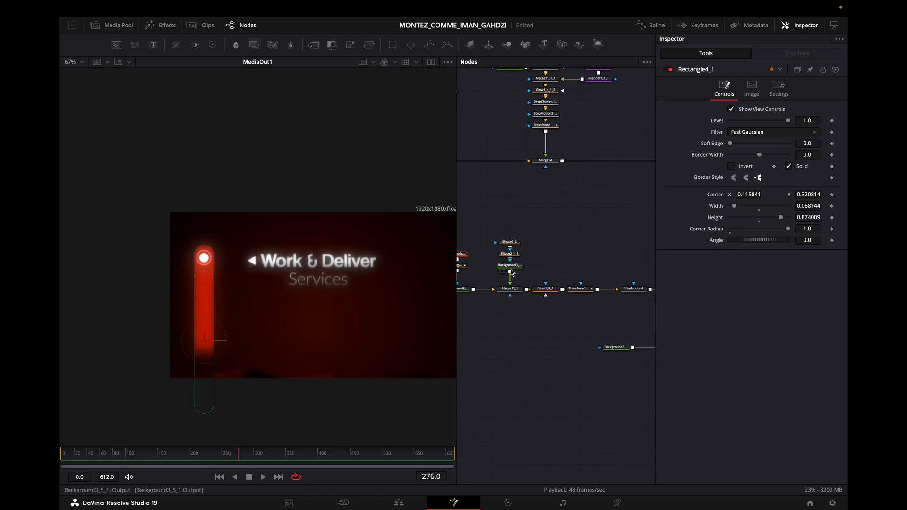
Step: Inspect the white Background3_5_1 node and preview its Ellipse2_2 and Ellipse2_1_1 masks, which form the dot and its ring
left_click(510, 265)
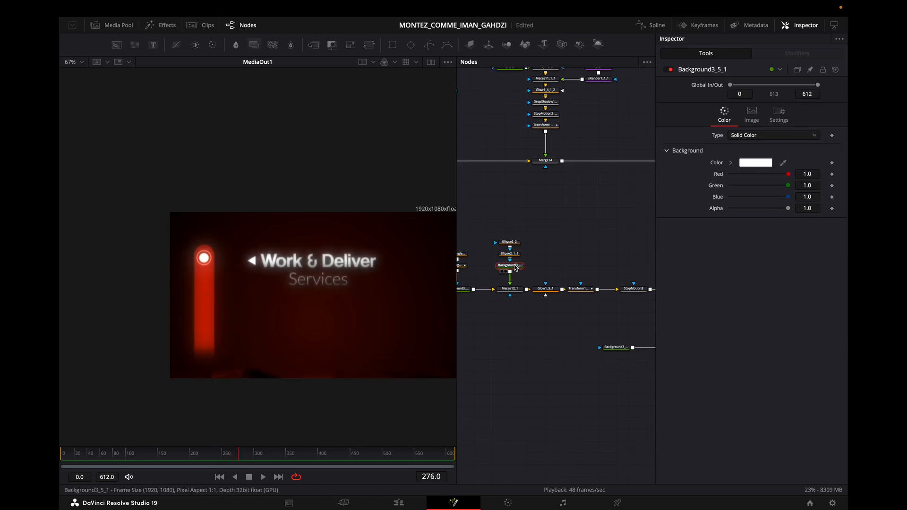
left_click(515, 255)
key("1")
scroll(519, 257, "left", 3)
left_click(558, 242)
key("1")
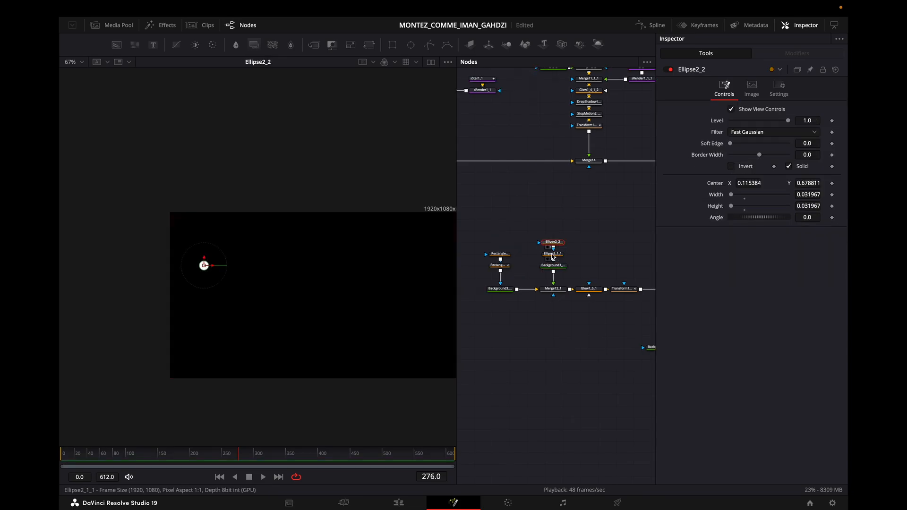
left_click(560, 255)
key("1")
left_click(523, 330)
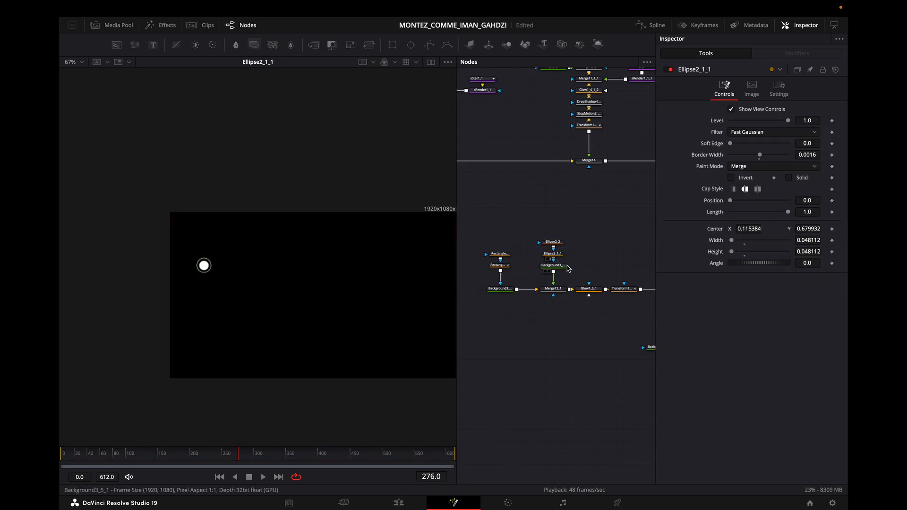
Step: Preview the bar and dot combined in Merge12_1, and with the glow added by Glow1_5_1
scroll(557, 261, "right", 1)
left_click(539, 277)
key("1")
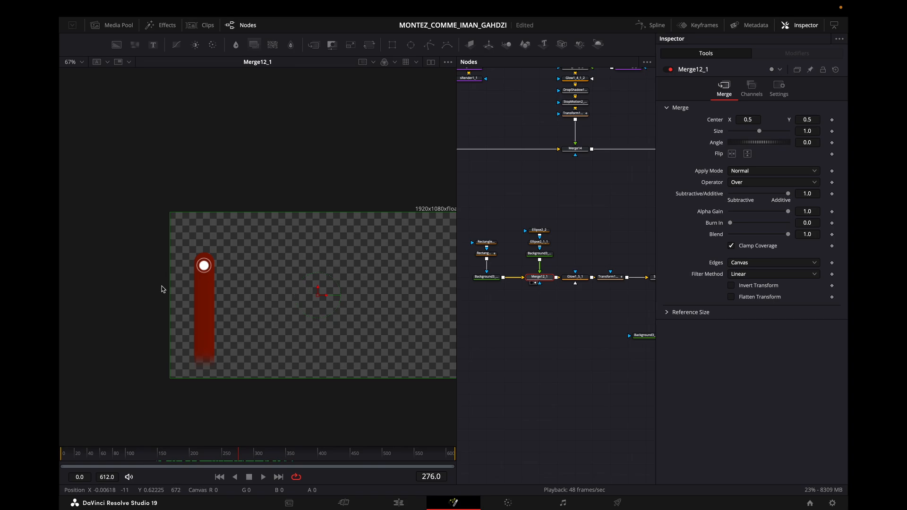
scroll(519, 279, "right", 5)
left_click(505, 282)
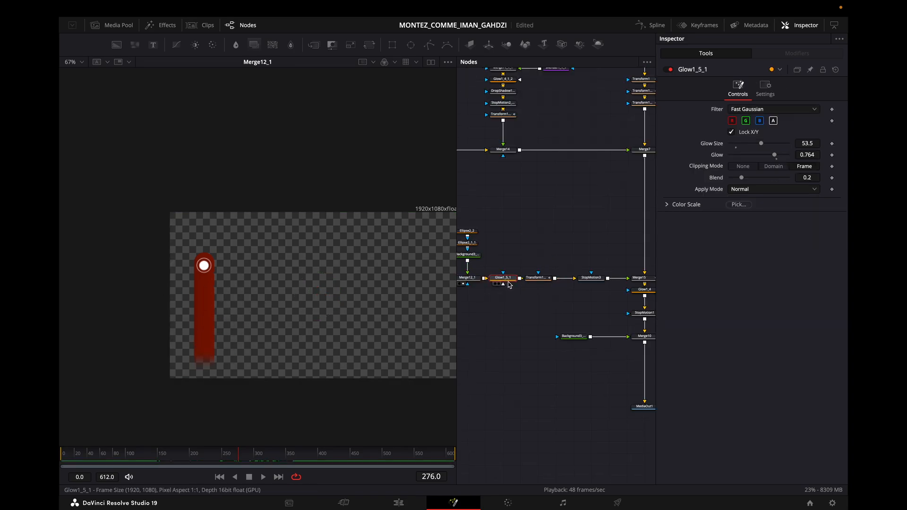
key("1")
scroll(553, 307, "right", 2)
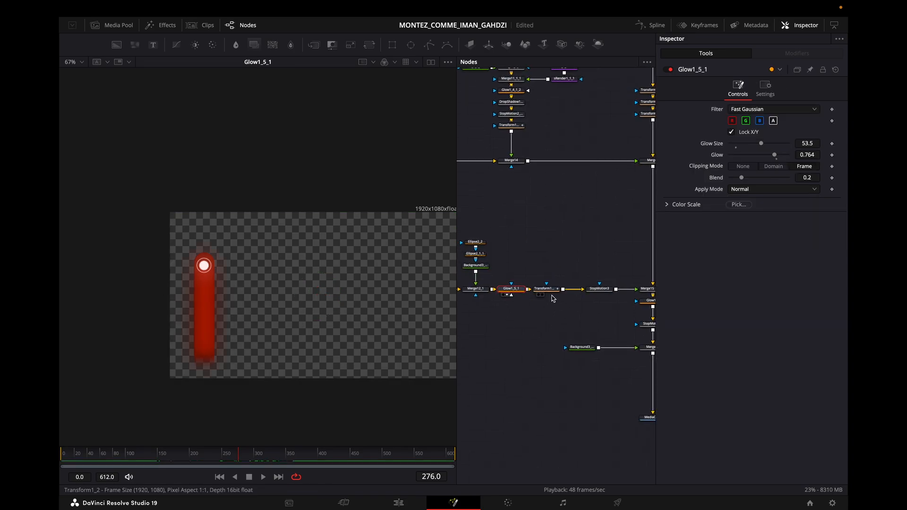
Step: Examine the bar's Transform1_2 Center keyframes in the MediaOut1 output from frame 143 to frame 304
left_click(511, 282)
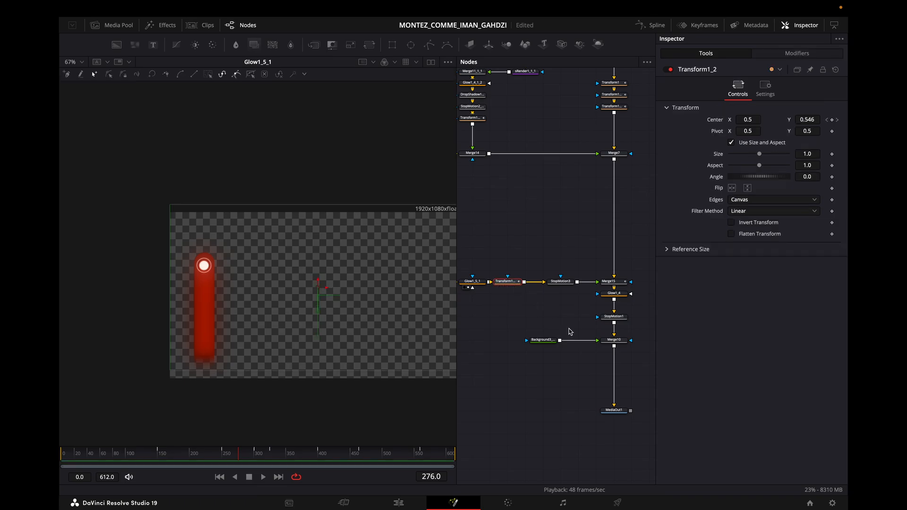
left_click(614, 410)
key("1")
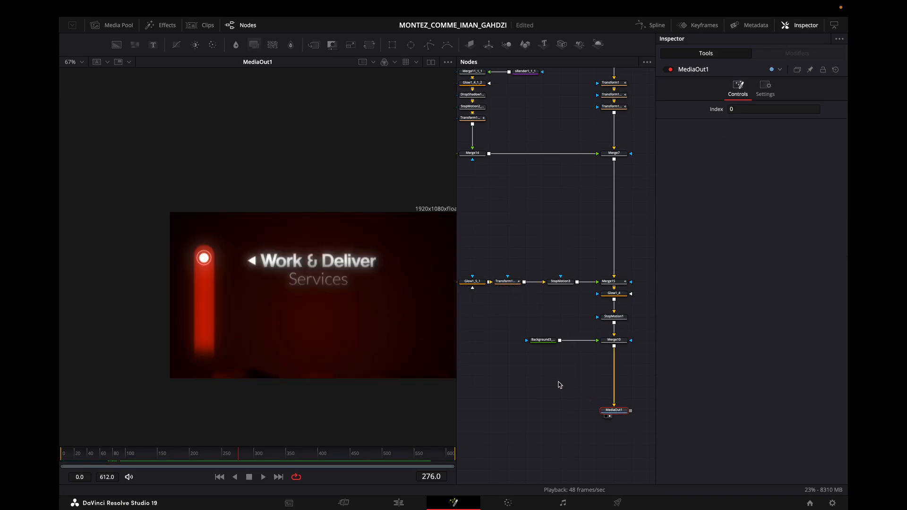
left_click(507, 282)
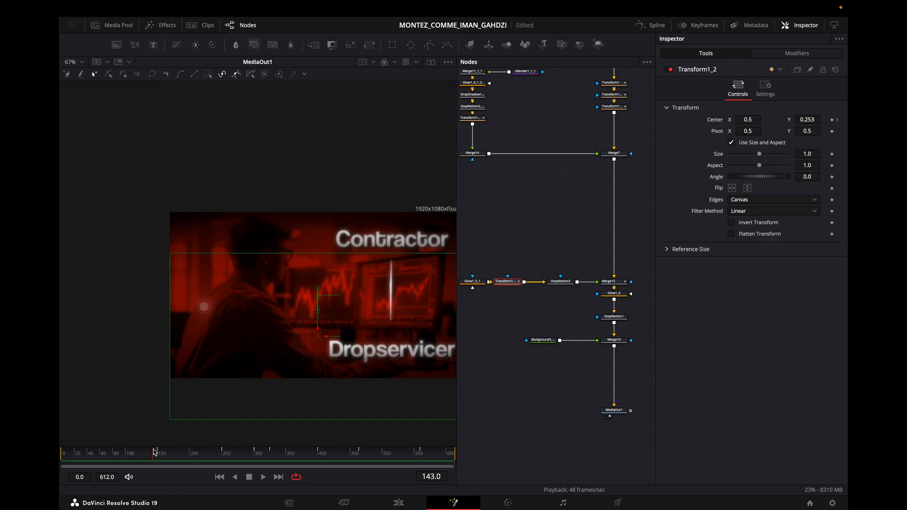
left_click_drag(155, 452, 221, 463)
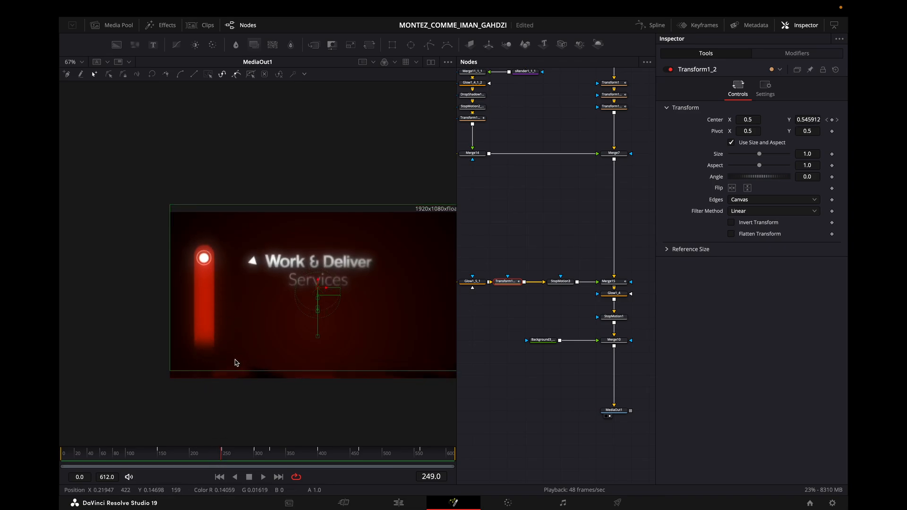
left_click_drag(221, 456, 254, 457)
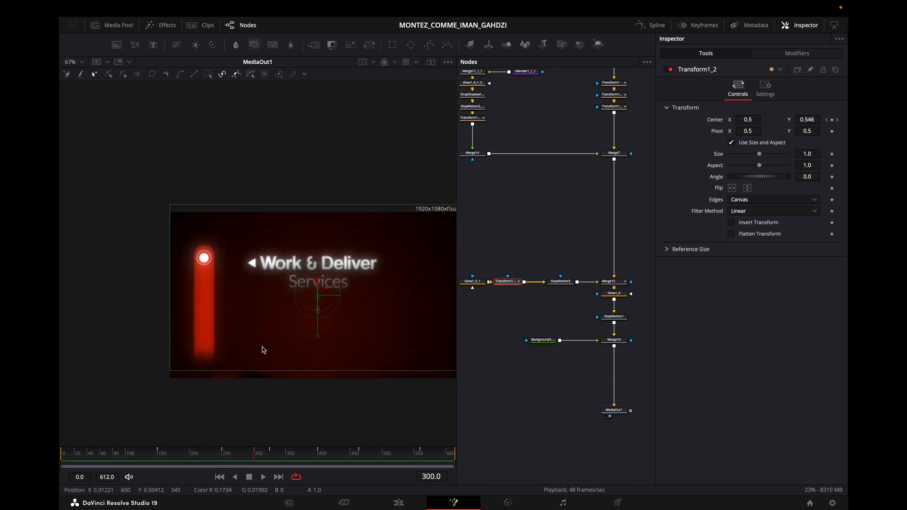
key("space")
key("space")
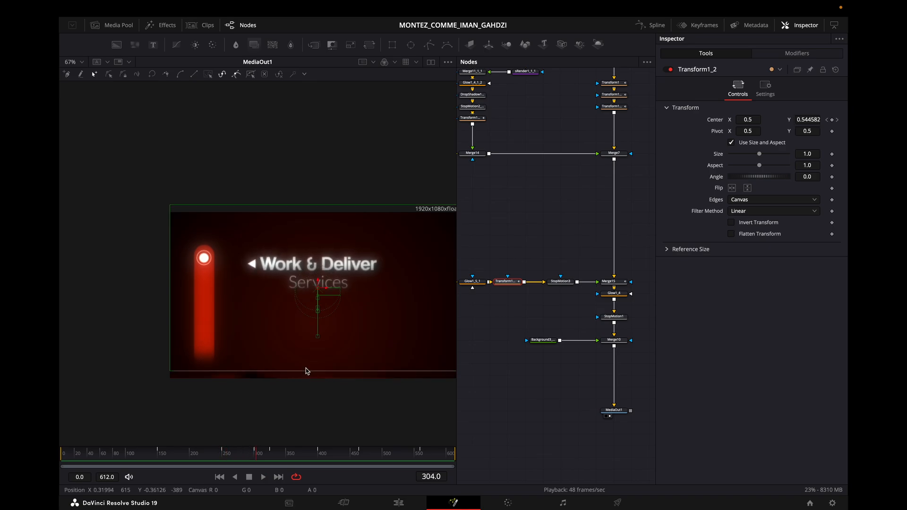
Step: Recentre the preview and play the bar's rise and fall alongside the Work & Deliver and Structure titles
left_click_drag(265, 441, 243, 420)
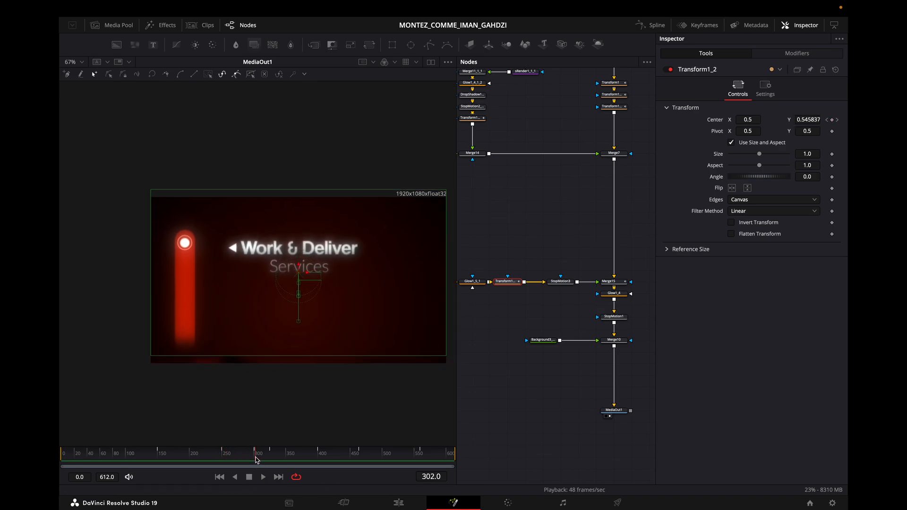
mouse_move(255, 460)
left_mouse_down()
mouse_move(276, 461)
mouse_move(248, 462)
left_mouse_up()
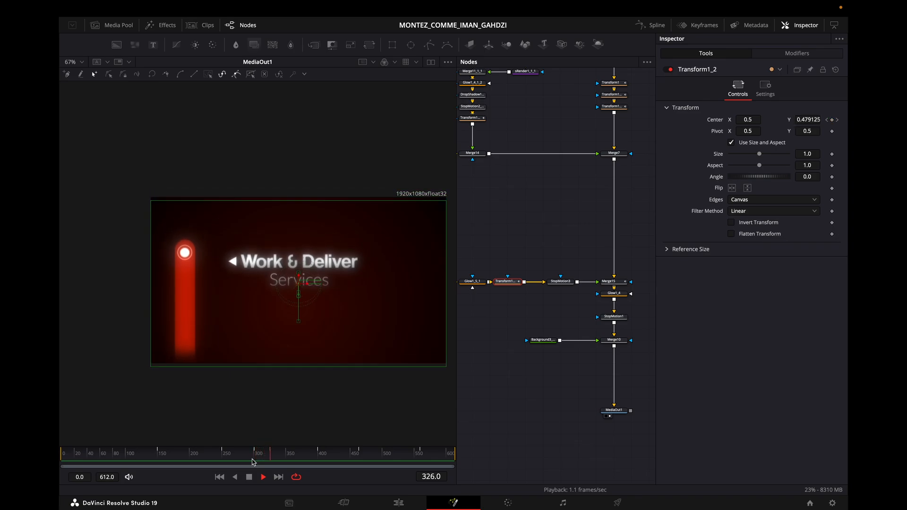
left_click_drag(271, 459, 155, 455)
key("space")
key("space")
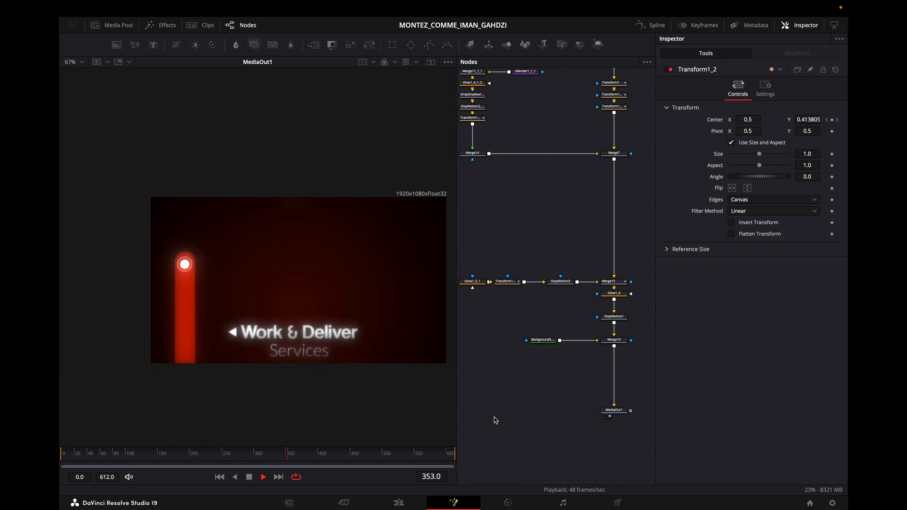
key("space")
Step: Disable the bar's Rectangle5 subtract mask and examine the bar's lower edge at frame 283
left_click_drag(506, 308, 591, 309)
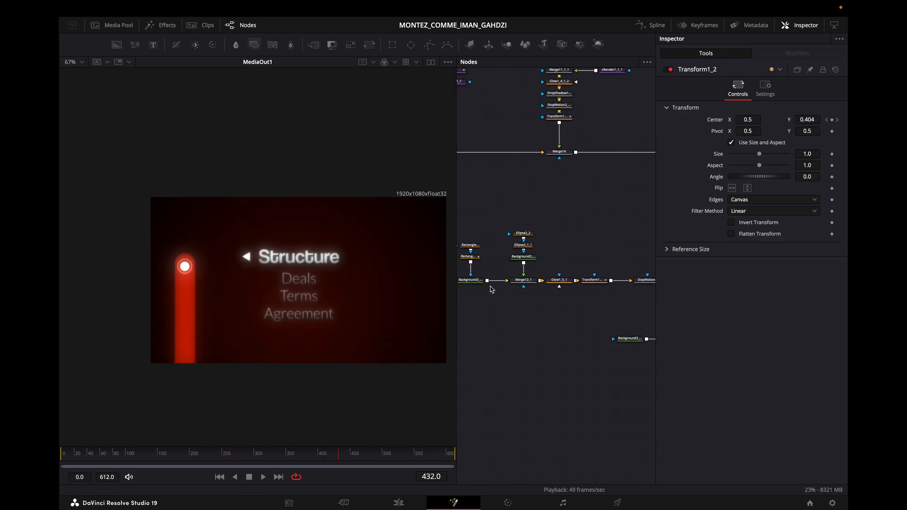
left_click_drag(461, 289, 519, 290)
left_click(542, 262)
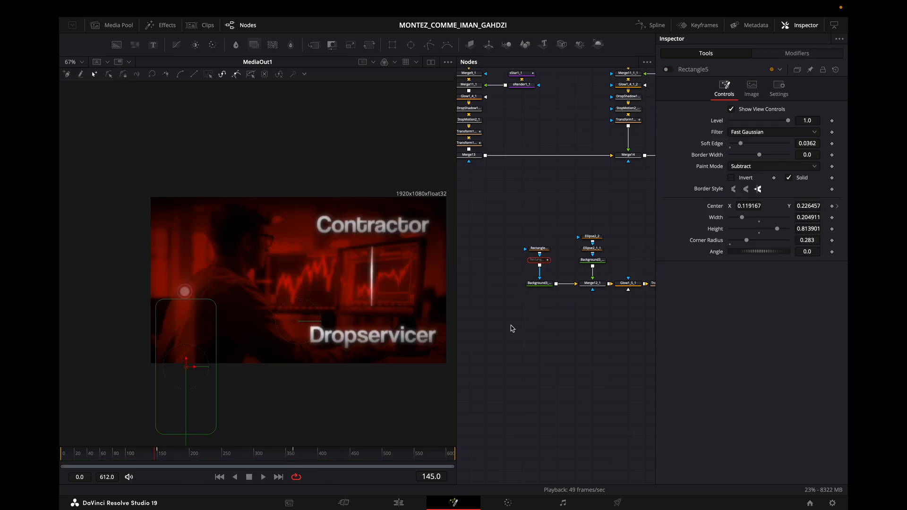
key("ctrl+p")
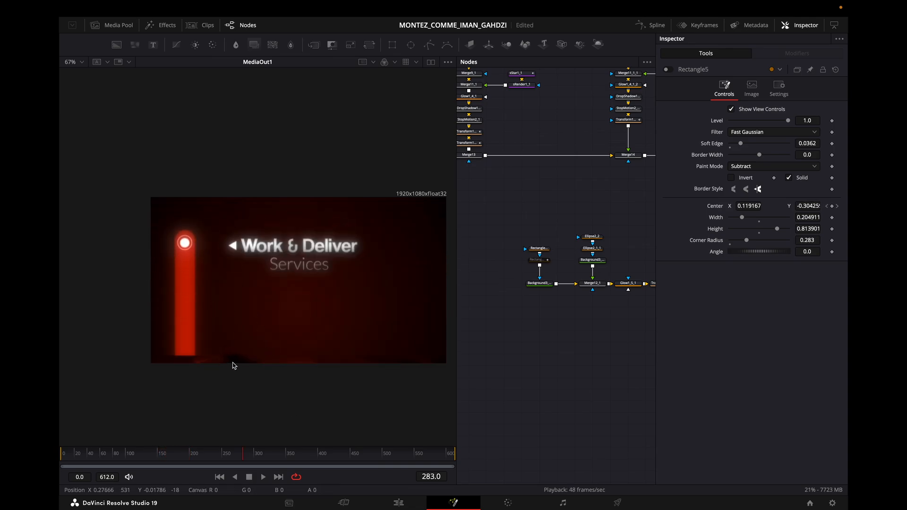
scroll(178, 352, "up", 2)
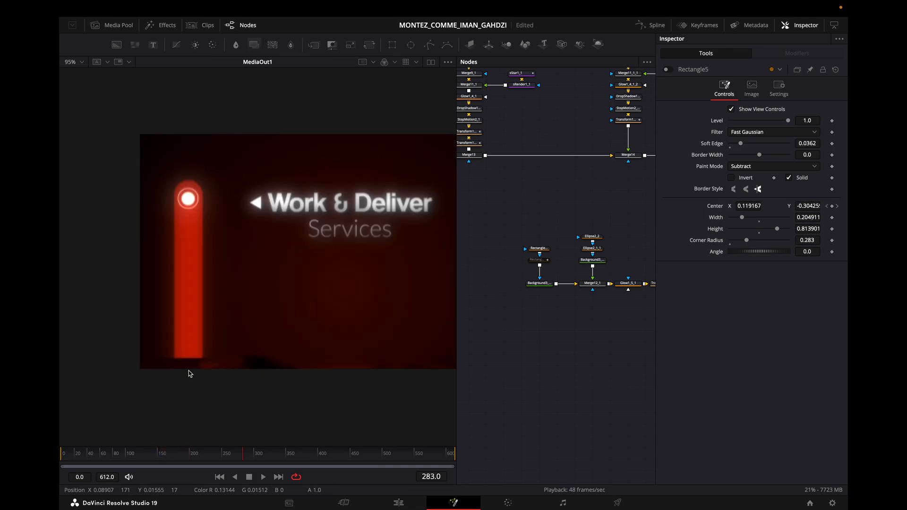
scroll(250, 358, "down", 2)
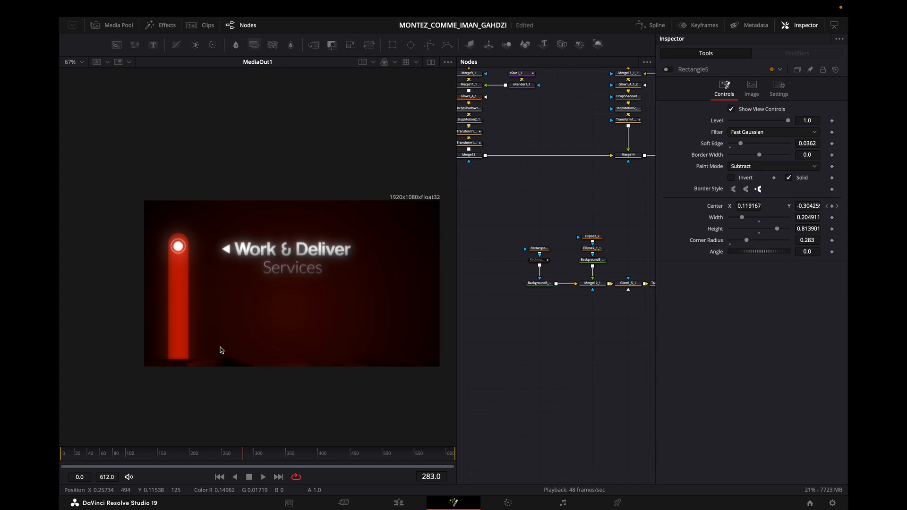
Step: Re-enable the bar's Rectangle5 subtract mask and play the bar's rise from frame 155 in the MediaOut1 output
left_click(537, 259)
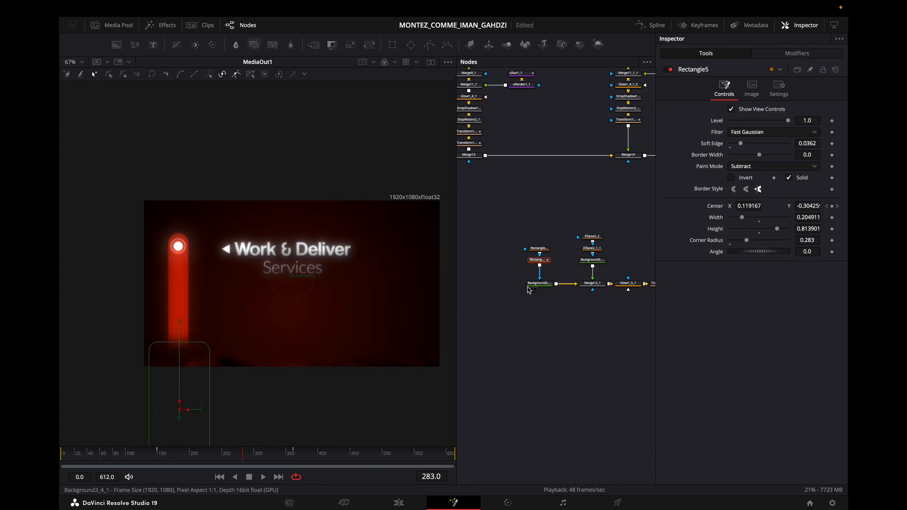
left_click(528, 289)
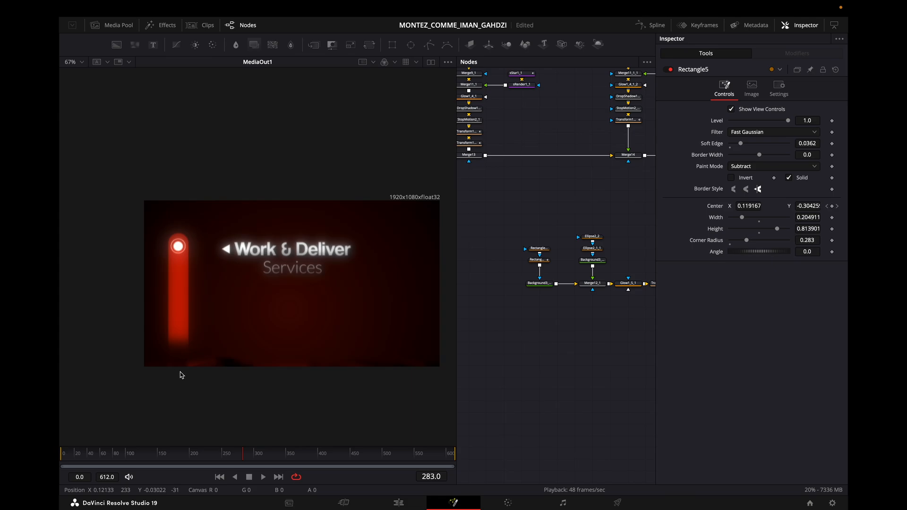
left_click(208, 453)
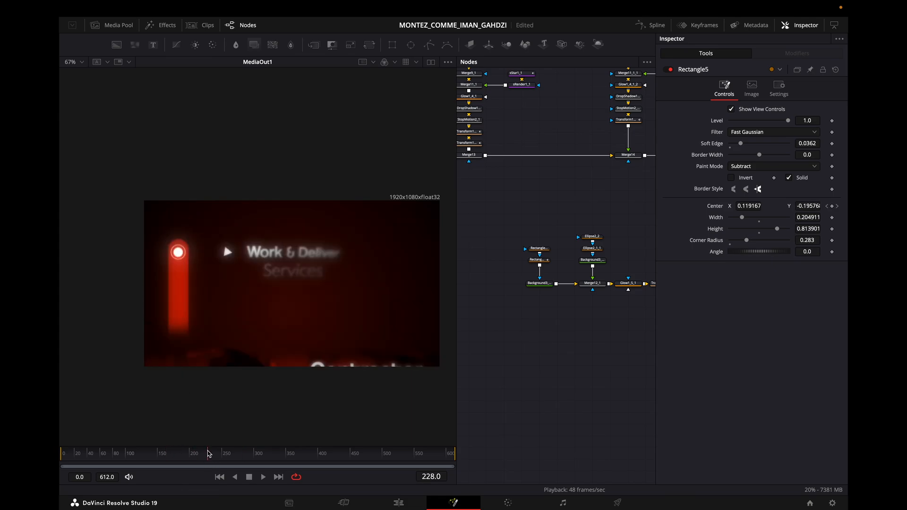
left_click_drag(209, 454, 162, 453)
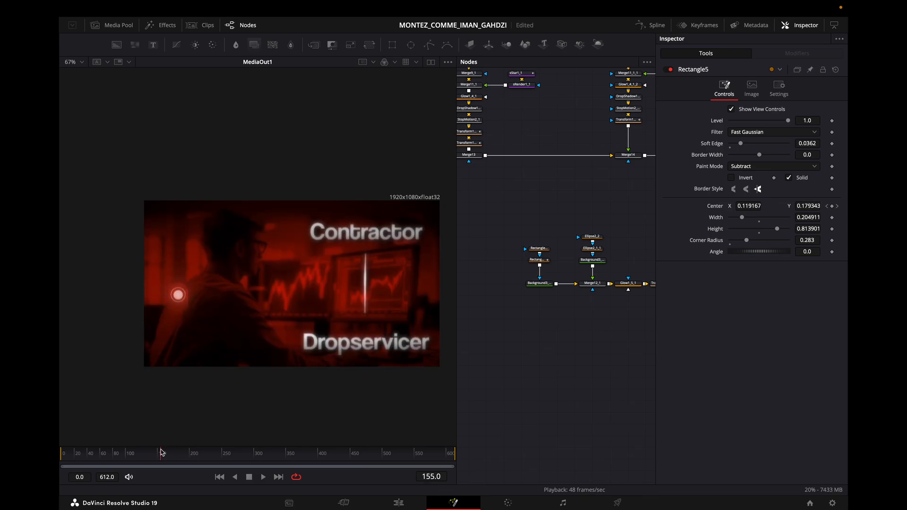
key("space")
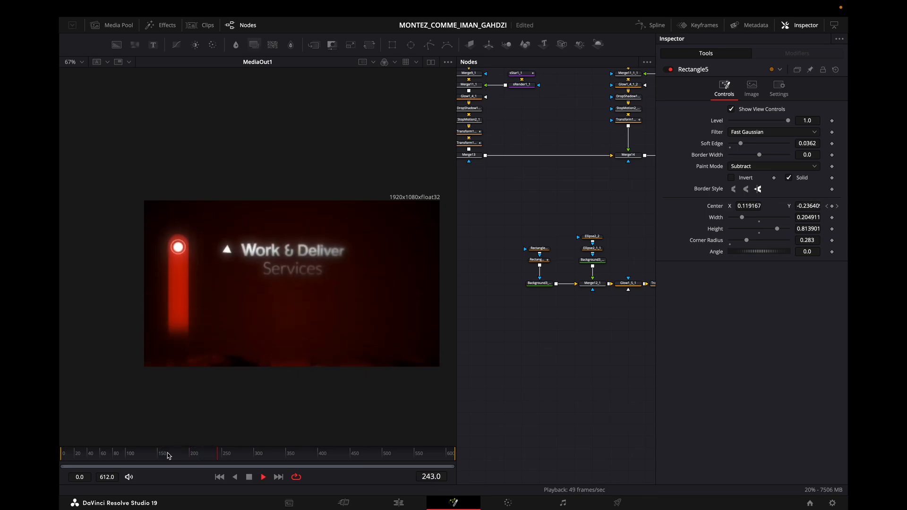
key("space")
left_click_drag(201, 455, 245, 461)
left_click(496, 422)
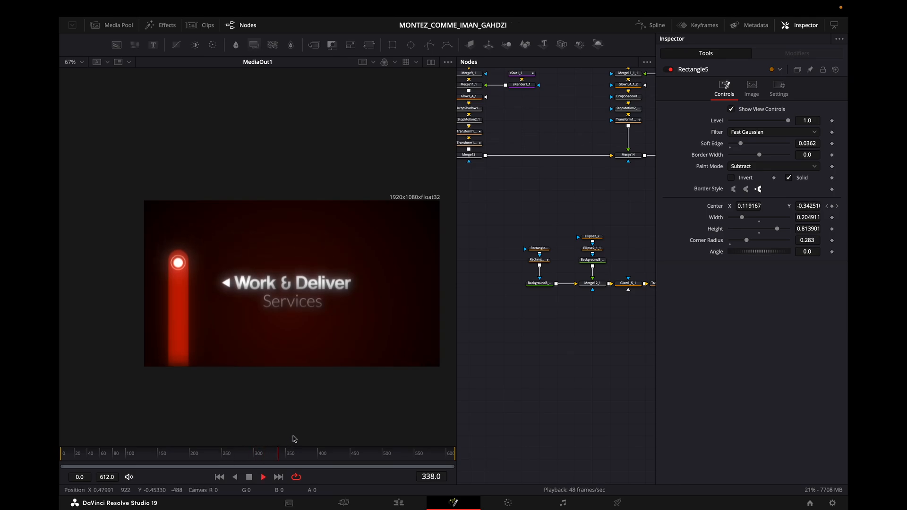
Step: Examine the slide's Transform1_1_2_3 Center keyframes and preview the node's own output from frame 289 to frame 346
left_click(228, 452)
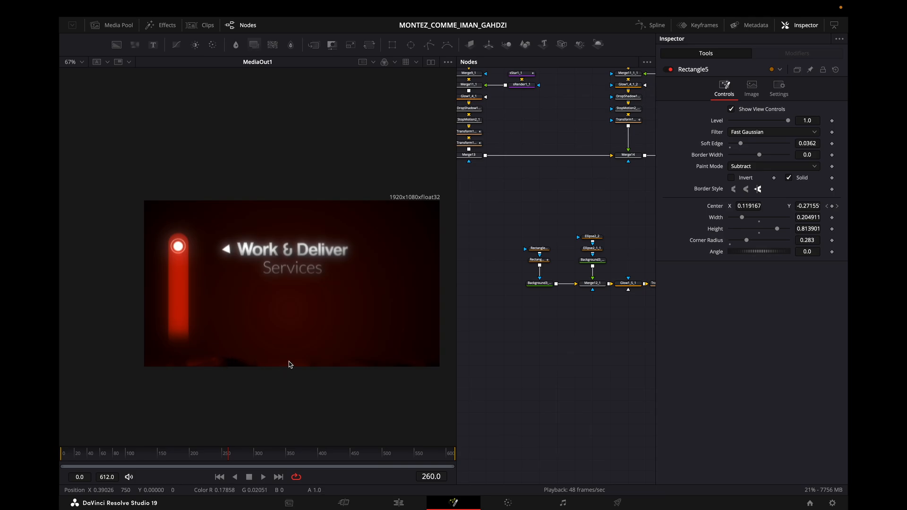
scroll(515, 298, "right", 5)
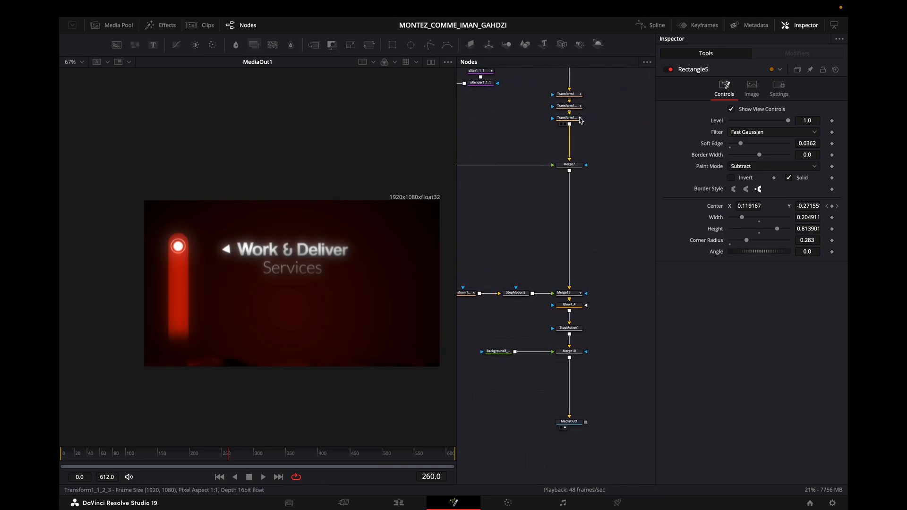
left_click(580, 119)
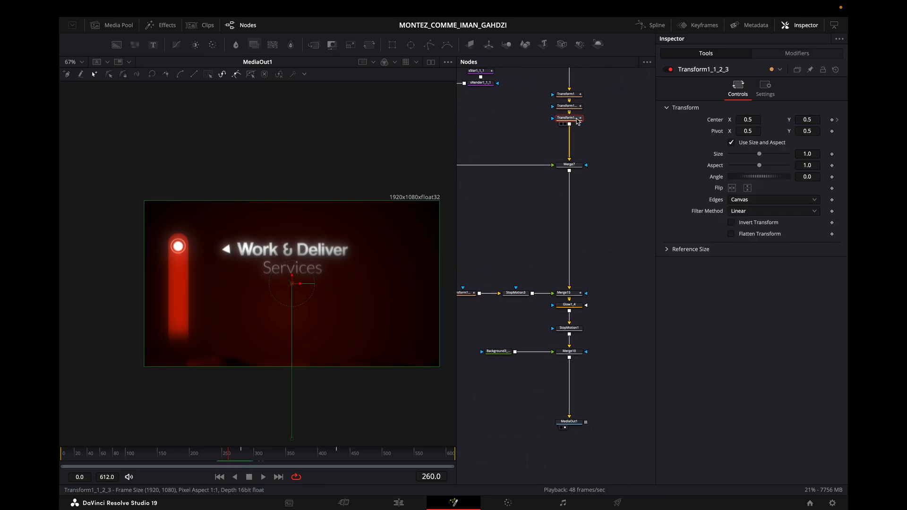
left_click(236, 455)
mouse_move(241, 457)
left_mouse_down()
mouse_move(293, 460)
mouse_move(246, 458)
left_mouse_up()
key("1")
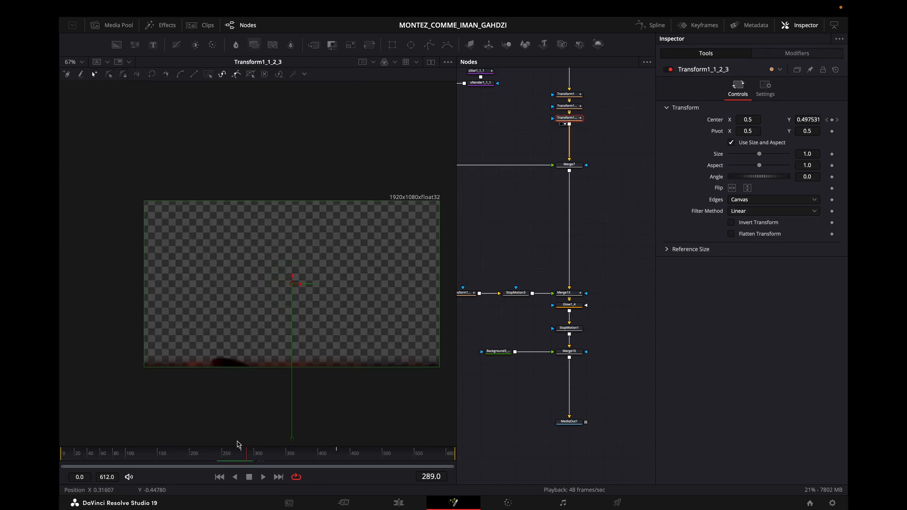
key("space")
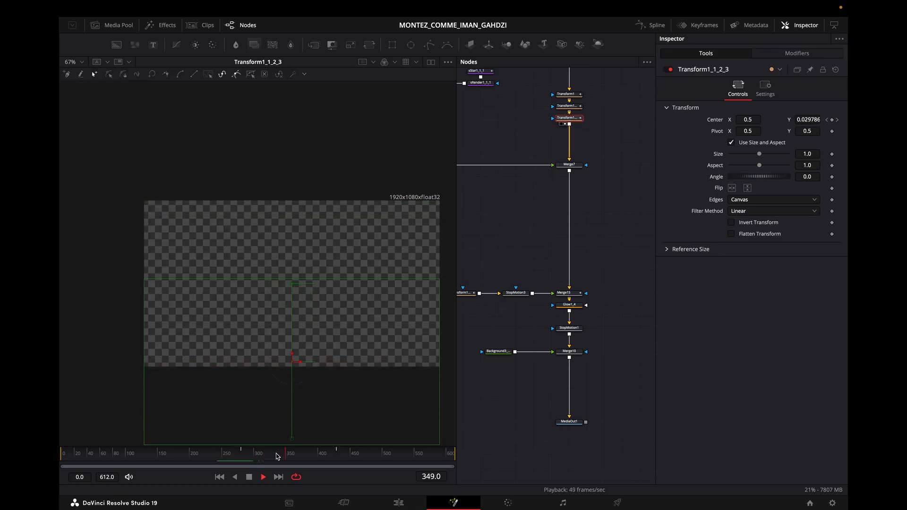
left_click_drag(273, 456, 283, 457)
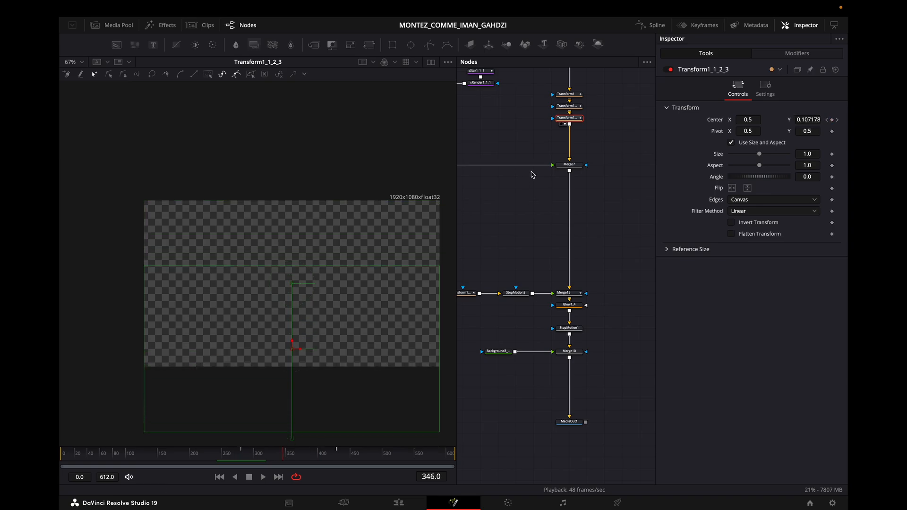
Step: Return the preview to MediaOut1 and examine the Rectangle5 mask's Center keyframes up to frame 349
scroll(532, 174, "left", 5)
scroll(568, 277, "left", 1)
key("2")
left_click(555, 222)
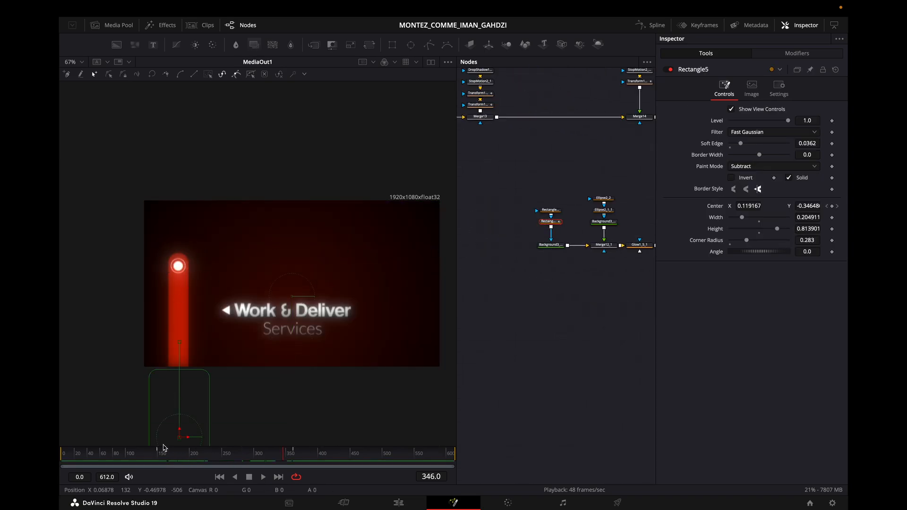
left_click_drag(162, 457, 278, 462)
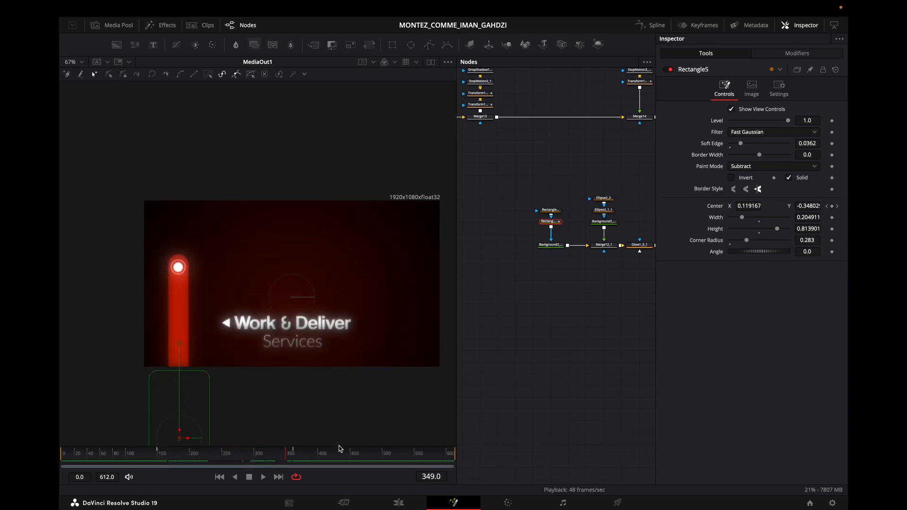
Step: Scrub the masked bar to frame 373 without the mask overlay and play on through the Structure title
left_click(531, 364)
left_click(213, 462)
left_click_drag(214, 464, 304, 456)
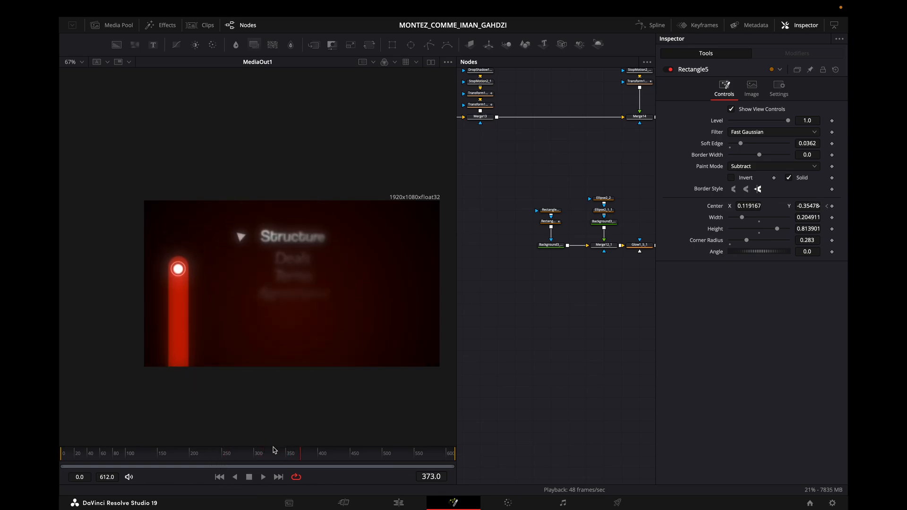
key("space")
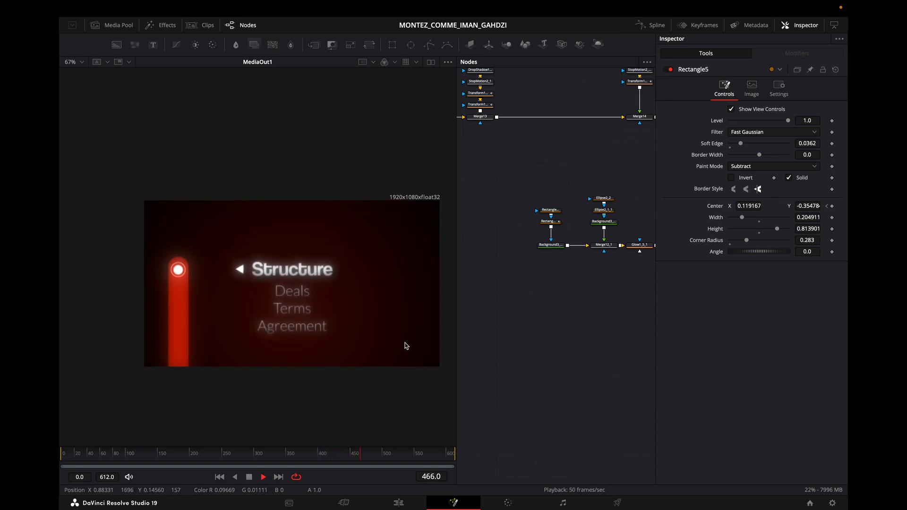
Step: Inspect the Frame Repeat setting of StopMotion1, the node placed after the main chain's Glow1_4
left_click_drag(600, 328, 504, 324)
key("space")
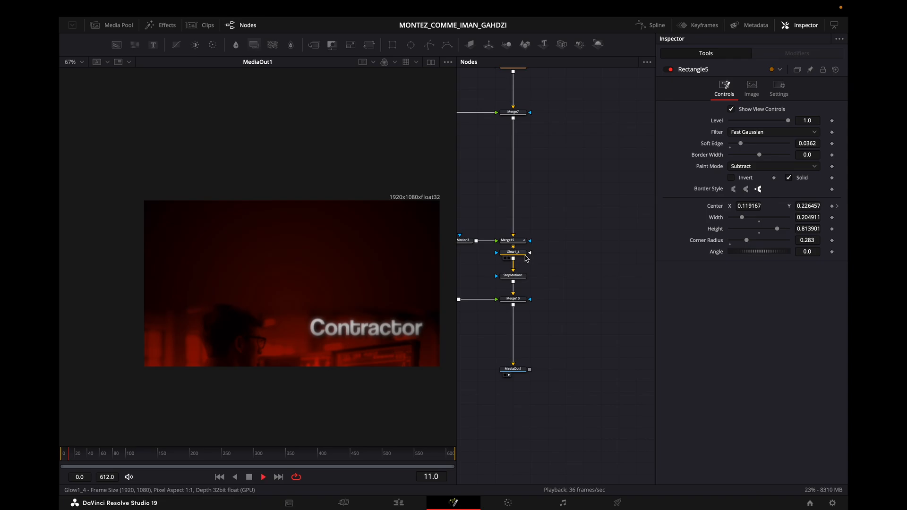
left_click(513, 275)
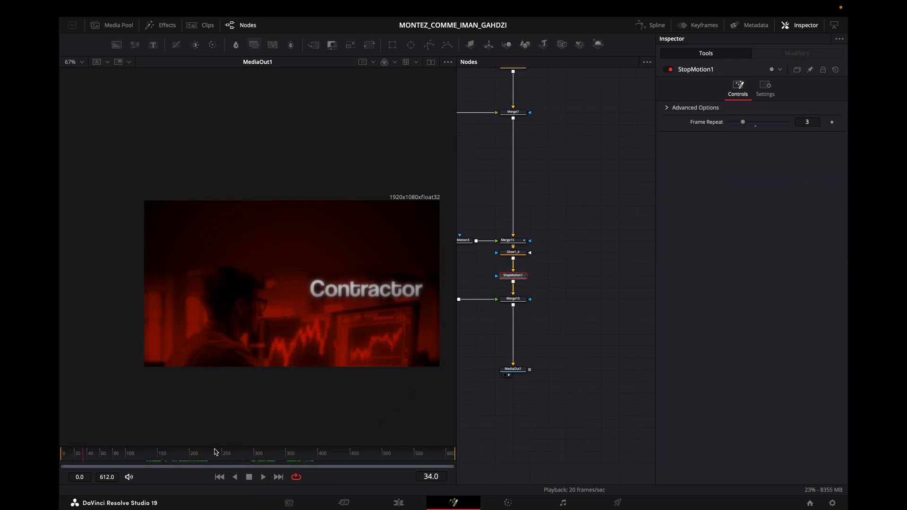
left_click(216, 452)
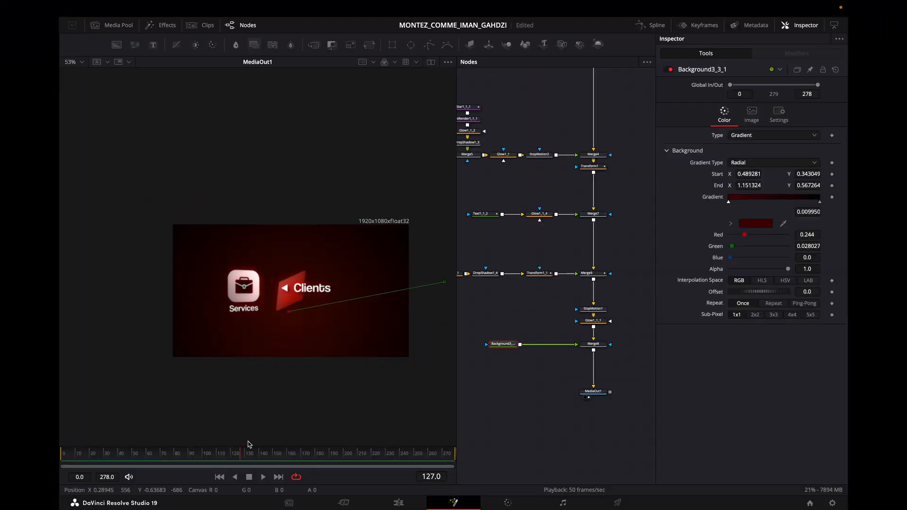
Step: In the Services and Clients composition, move the unconnected MediaIn1 node away from the icon chain and show frame 65
scroll(563, 371, "up", 10)
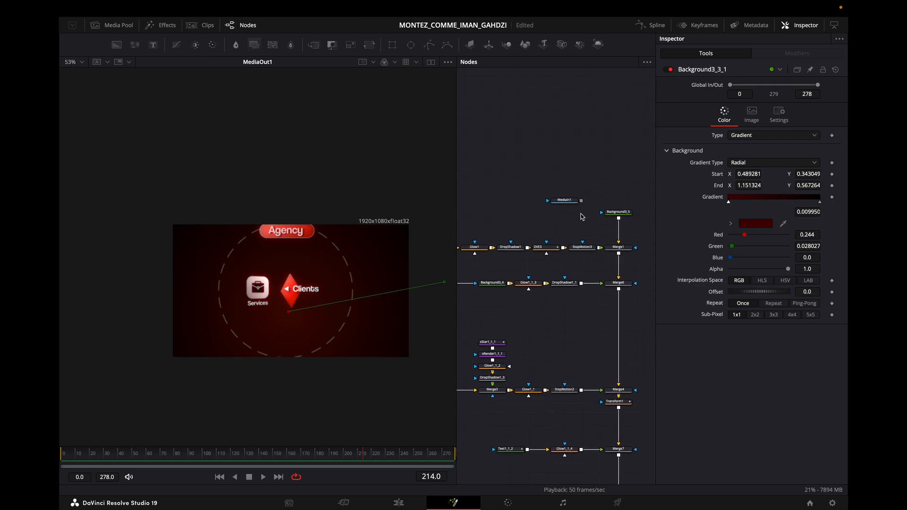
left_click_drag(560, 201, 543, 177)
scroll(580, 220, "left", 3)
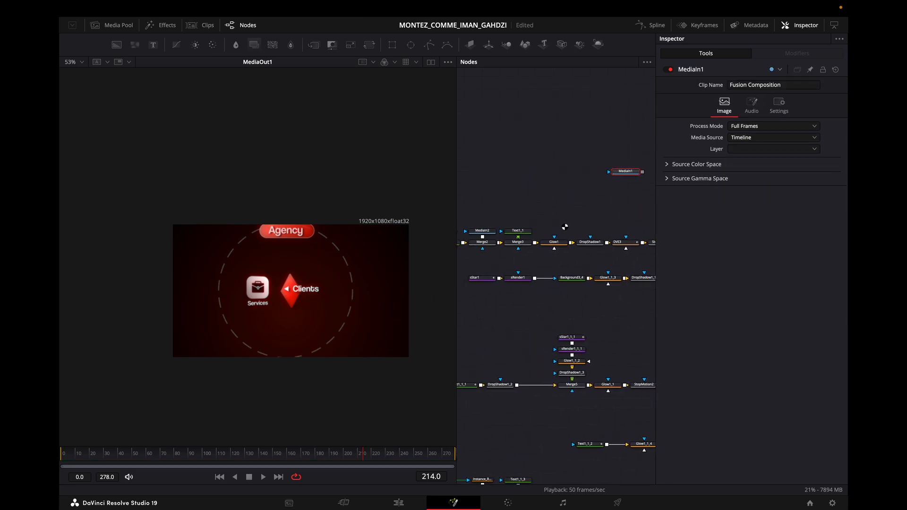
scroll(544, 226, "left", 4)
left_click(132, 457)
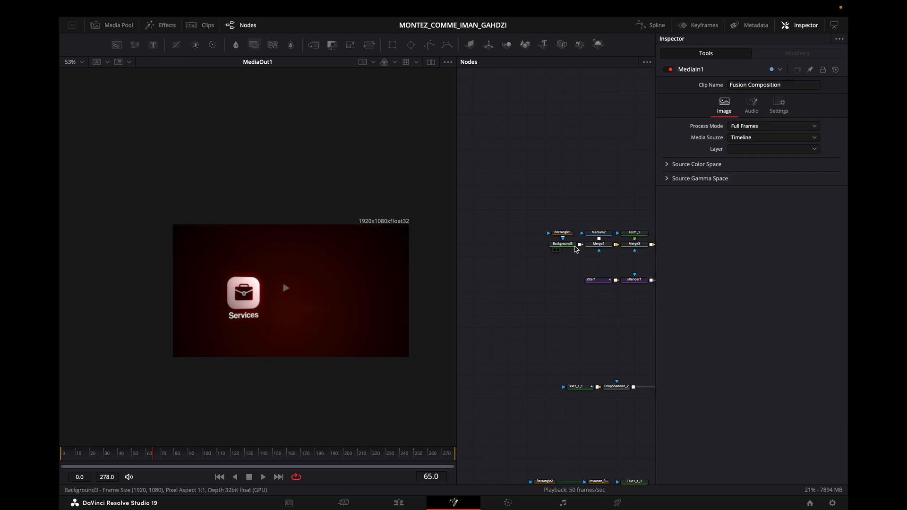
Step: Preview the malette.png briefcase image in MediaIn2 and the rounded icon tile in Background3
scroll(557, 236, "right", 2)
left_click(545, 230)
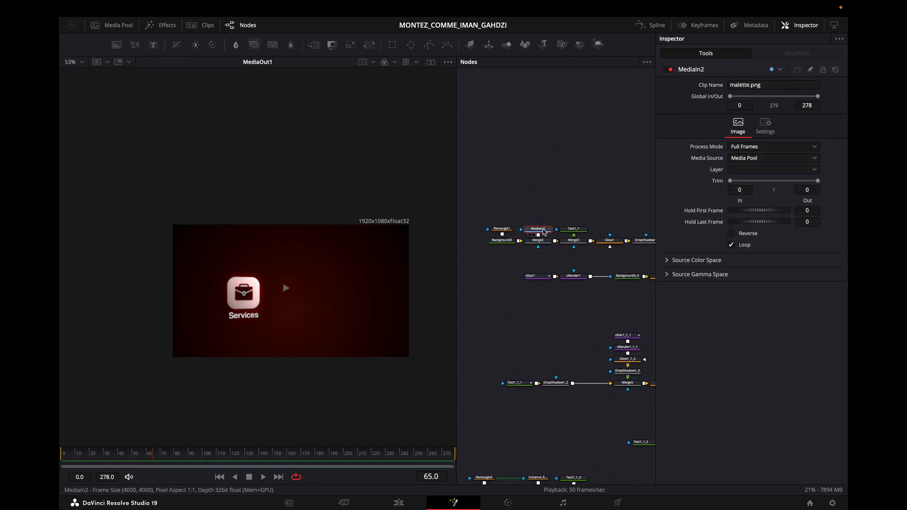
left_click_drag(543, 229, 305, 247)
scroll(307, 257, "down", 3)
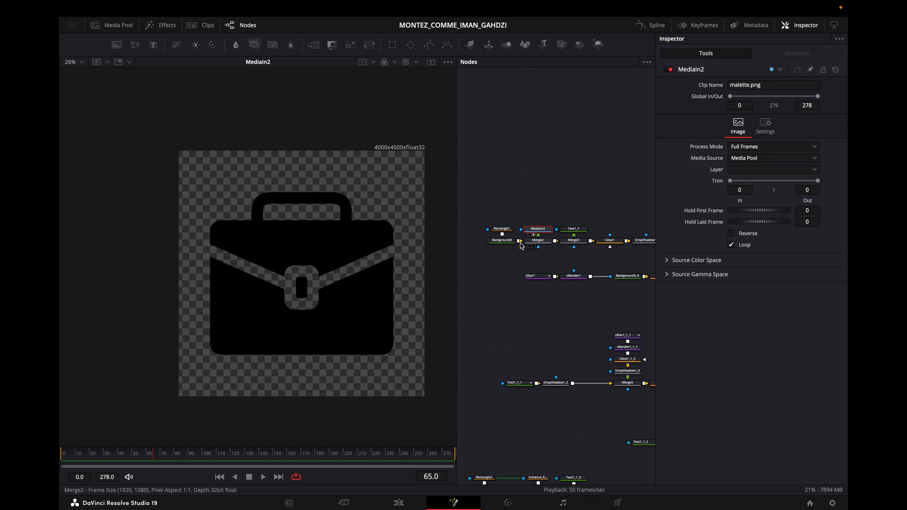
left_click_drag(508, 240, 363, 259)
scroll(281, 264, "up", 2)
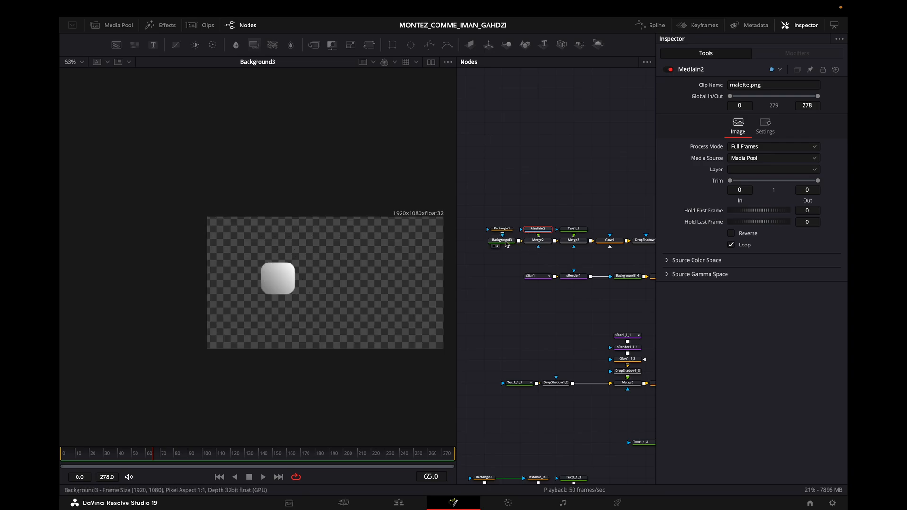
Step: Examine the tile's Rectangle1 mask settings and preview the briefcase added in Merge2 and the Services label in Merge3
left_click(503, 240)
left_click(502, 229)
scroll(291, 269, "up", 1)
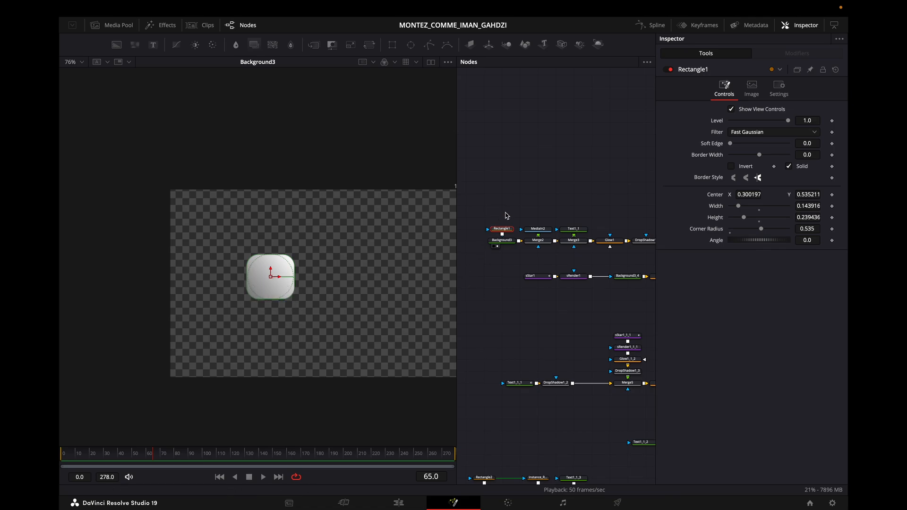
key("1")
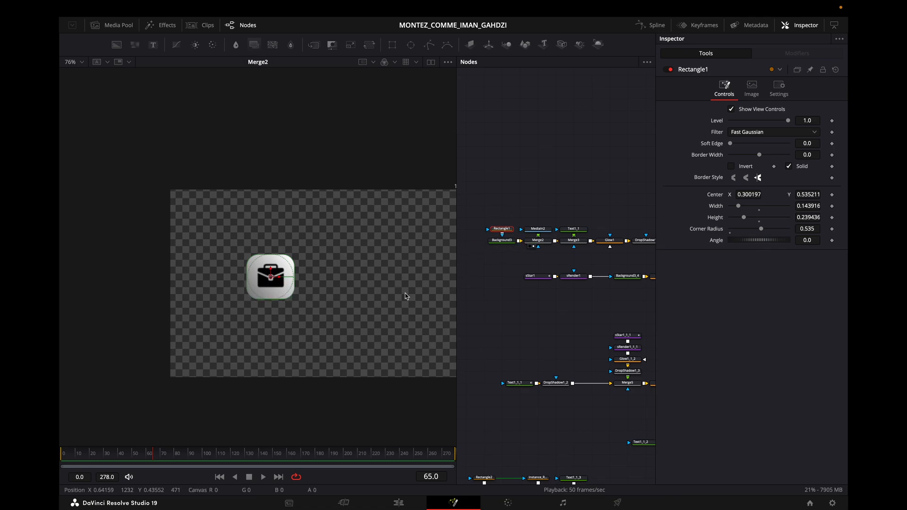
scroll(558, 307, "right", 4)
left_click(501, 238)
key("1")
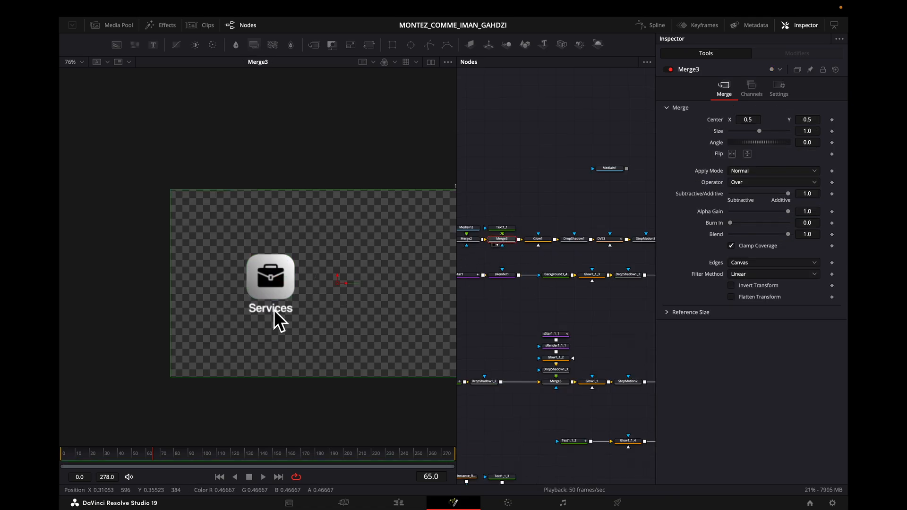
Step: Preview the icon's Glow1 output and try the glow with its green and blue channels enabled
left_click_drag(537, 238, 267, 279)
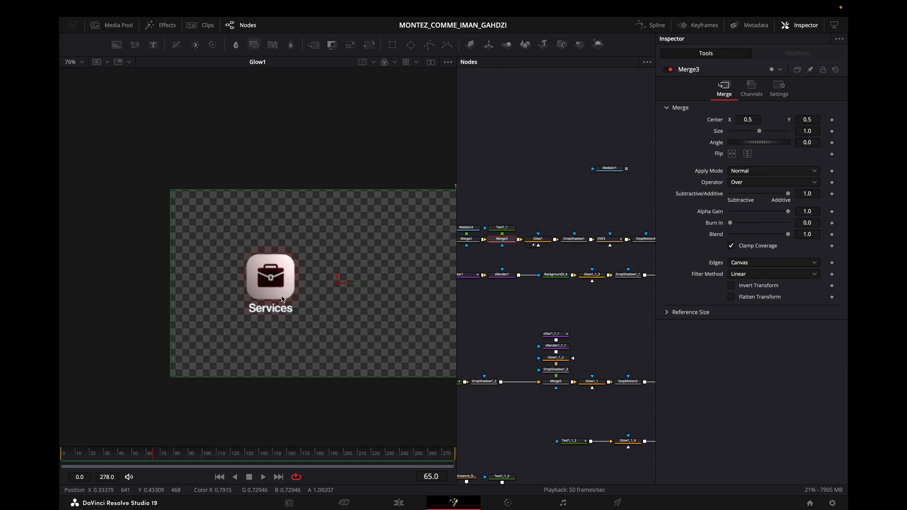
left_click(537, 239)
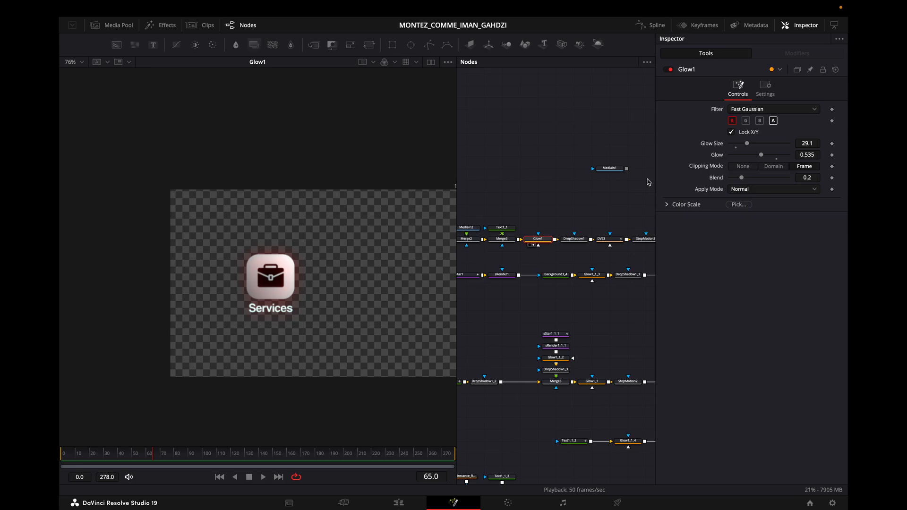
left_click(746, 121)
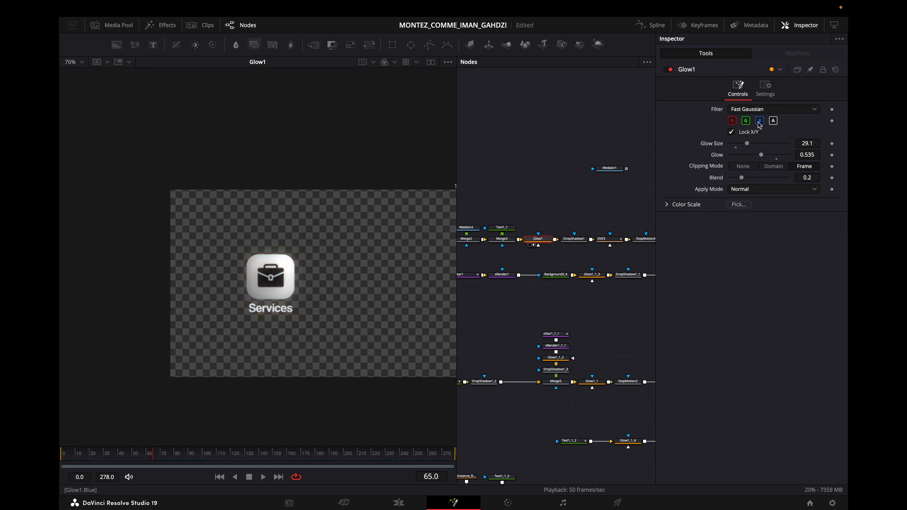
left_click(745, 122)
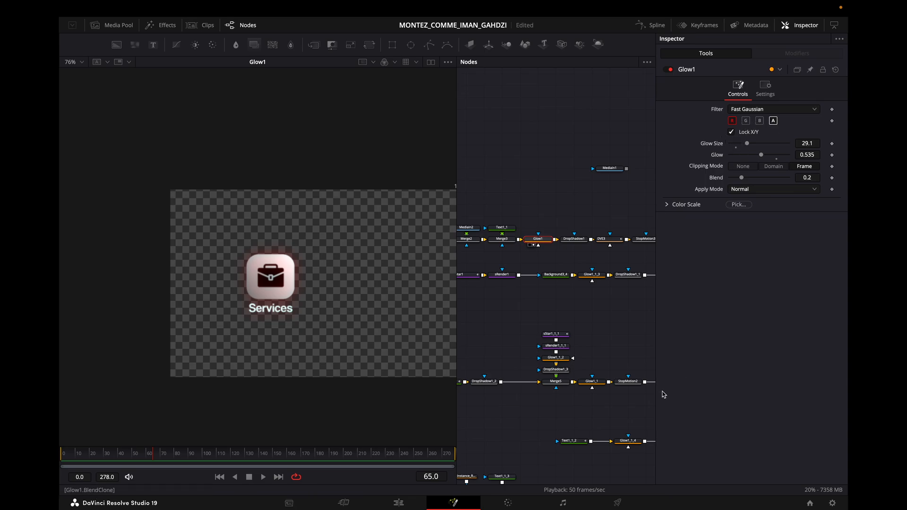
Step: Preview DVE3 and play the Services icon's entrance animation from frame 0
left_click_drag(580, 262, 425, 293)
left_click(557, 254)
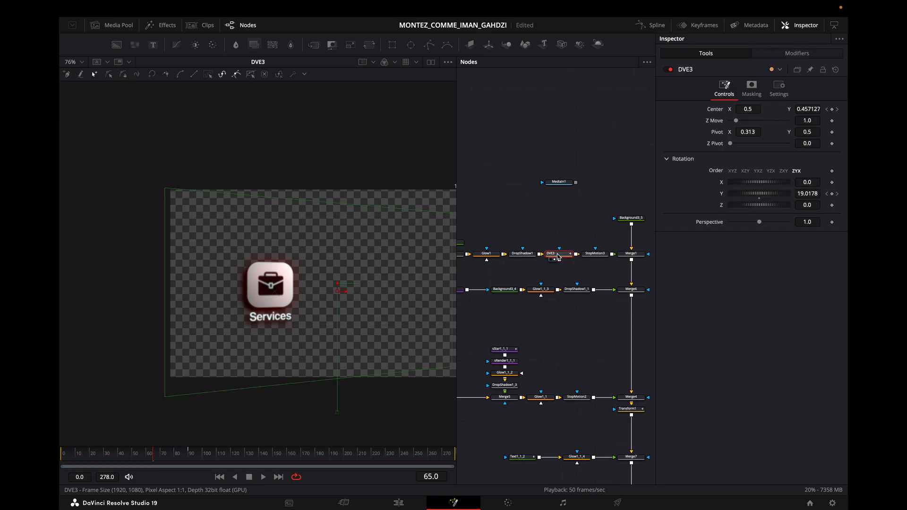
left_click_drag(154, 457, 61, 460)
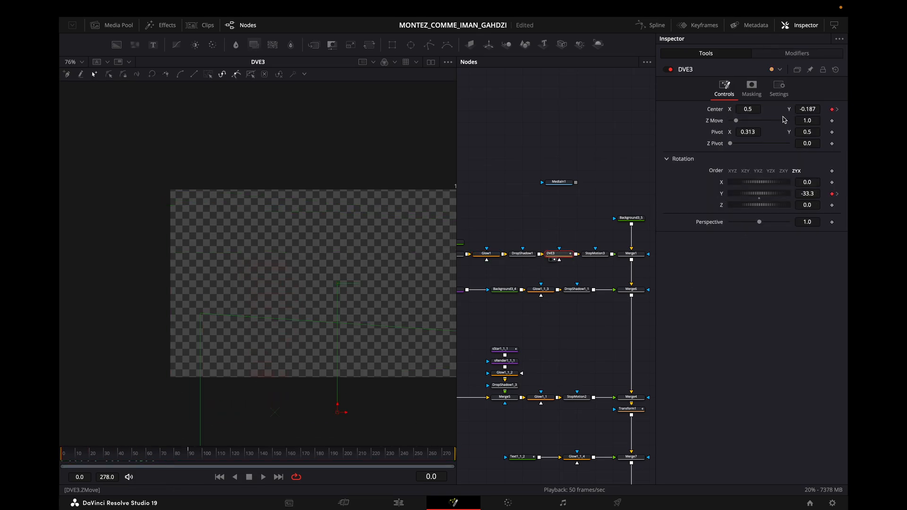
key("space")
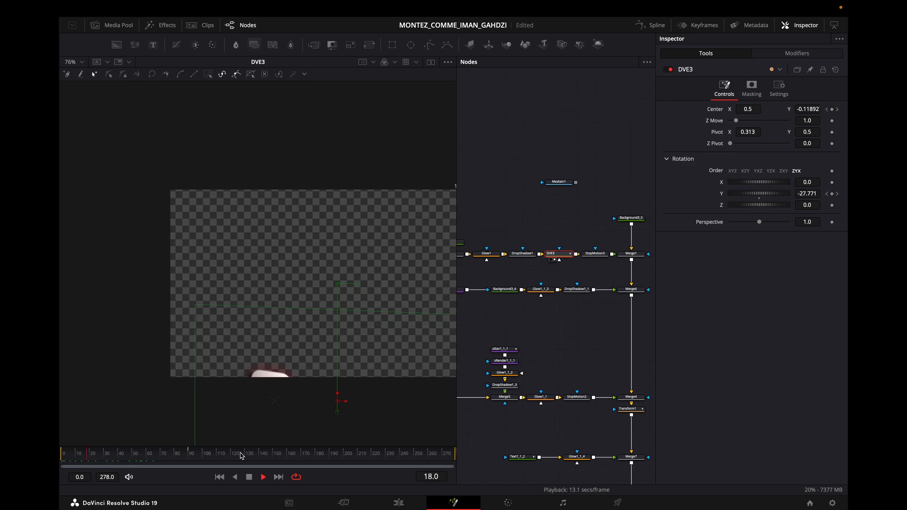
left_click_drag(193, 456, 62, 457)
key("space")
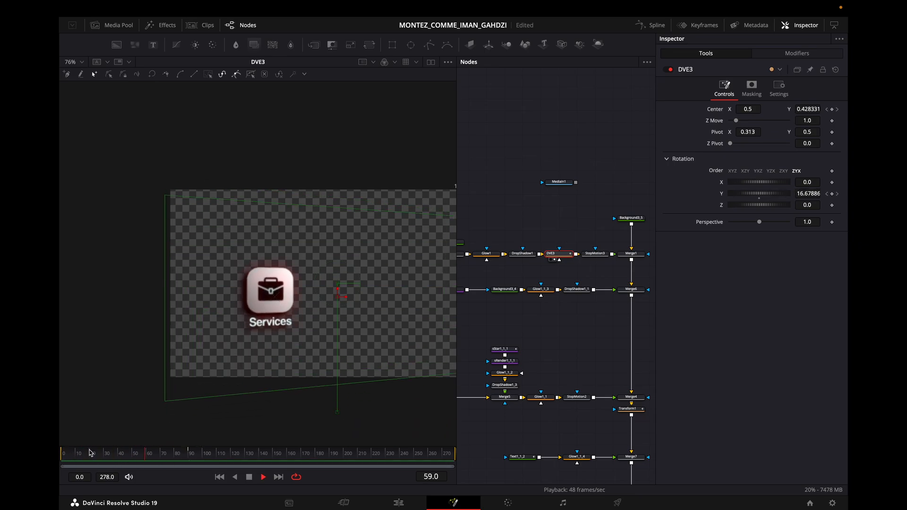
key("space")
Step: Examine the easing of DVE3's Center displacement and Y Rotation keyframes in the Spline editor and replay the animation from the start
key("F7")
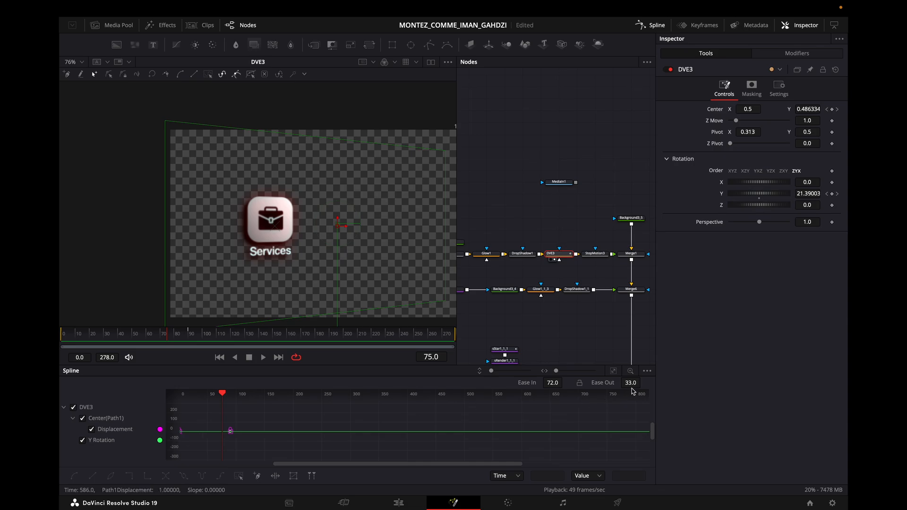
left_click(614, 371)
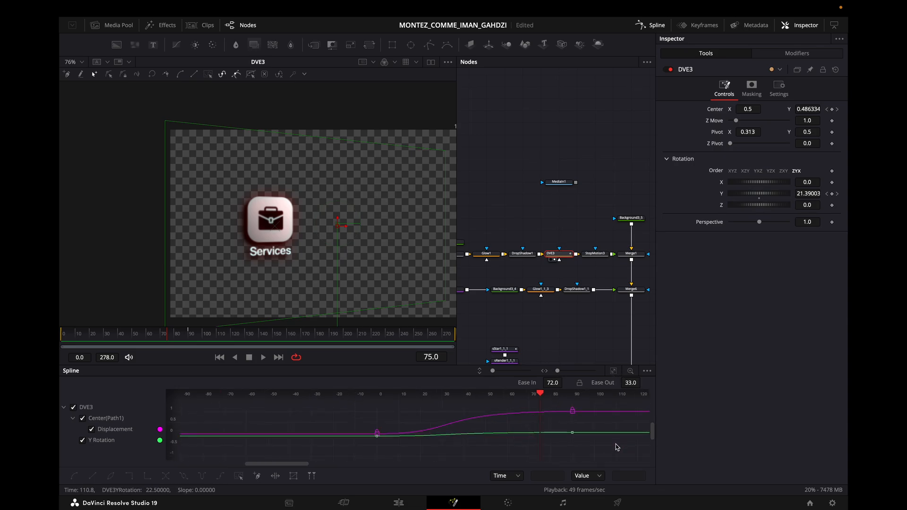
left_click_drag(607, 450, 367, 402)
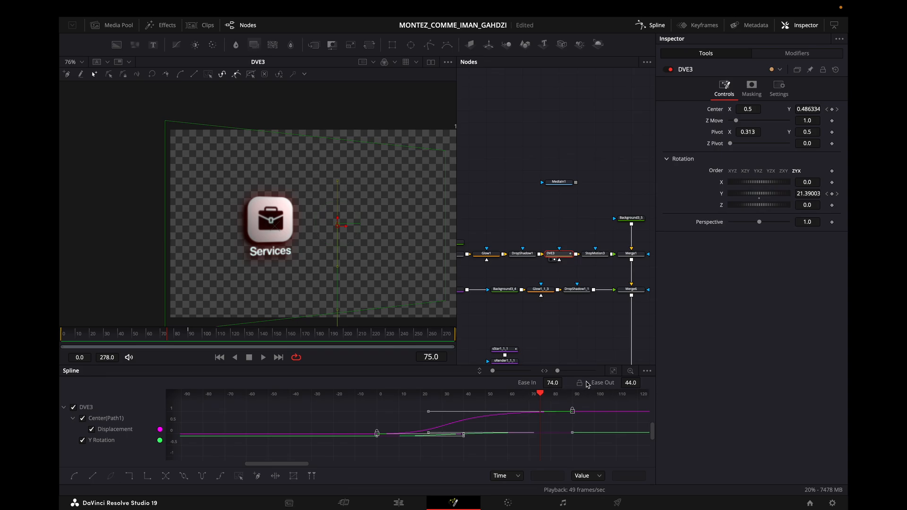
key("F7")
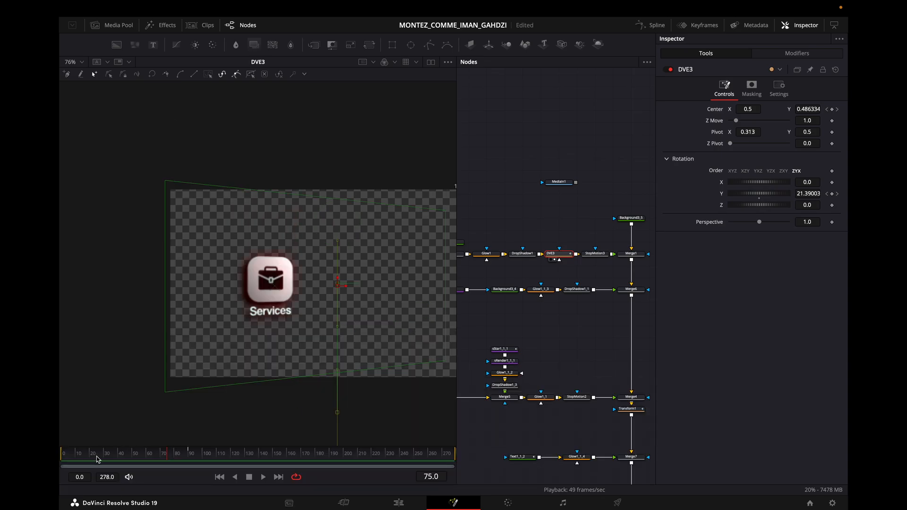
key("Home")
key("space")
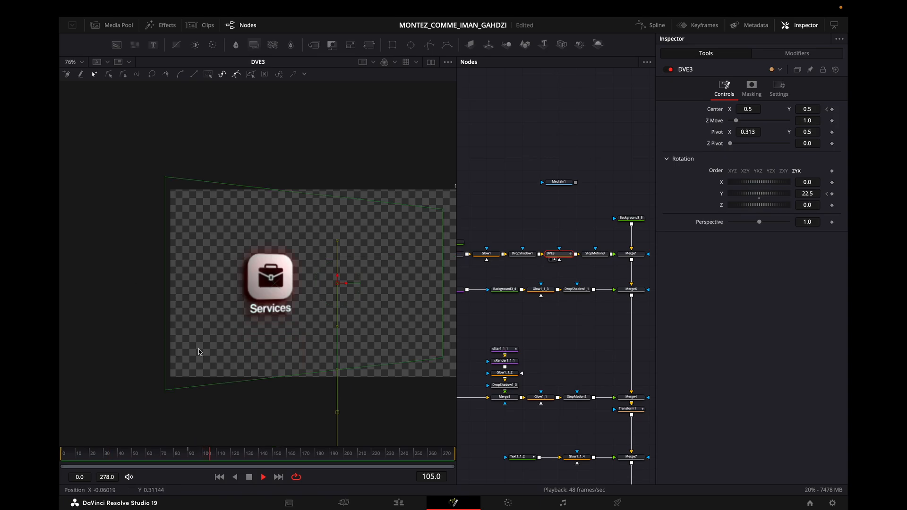
Step: Preview the StopMotion3 output and play the icon animation from the first frame
left_click(589, 255)
left_click_drag(93, 453, 59, 460)
key("space")
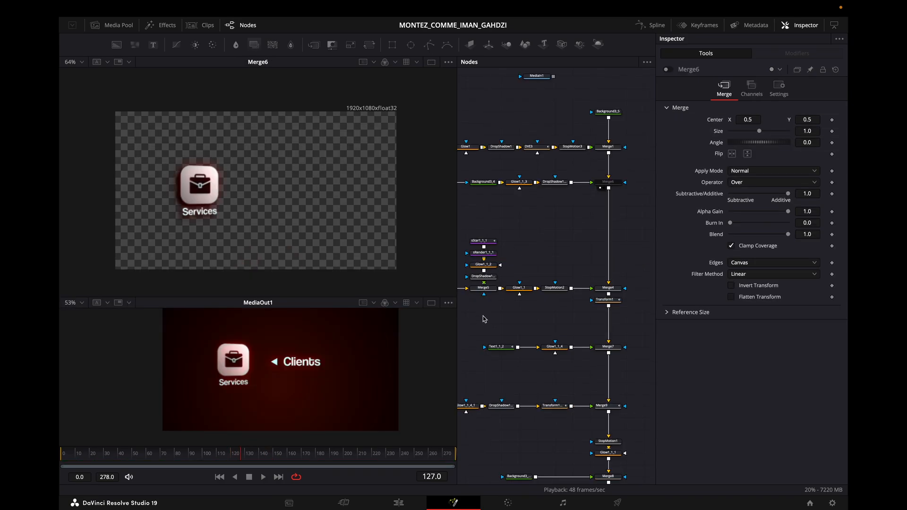
Step: Preview the Clients text in Text1_1_1 and examine its animated shading opacity and vertical character offset during playback
scroll(543, 302, "left", 3)
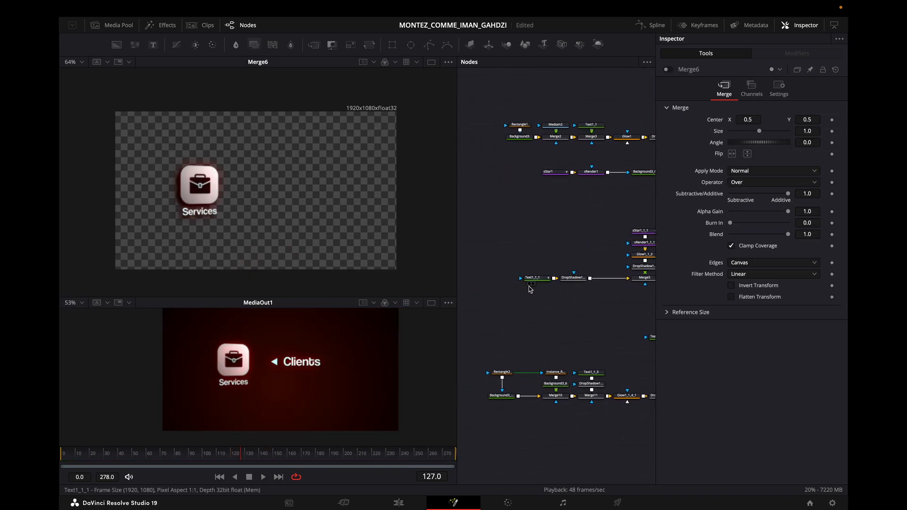
left_click(532, 285)
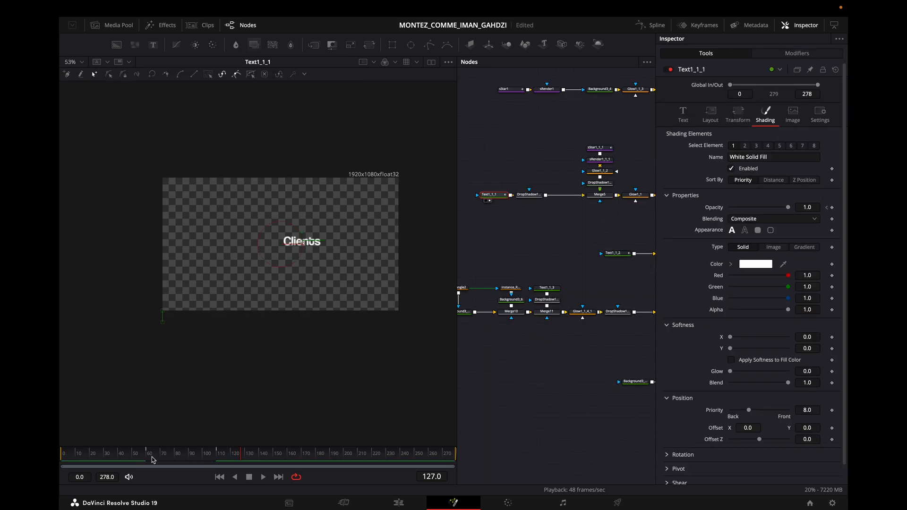
left_click(148, 458)
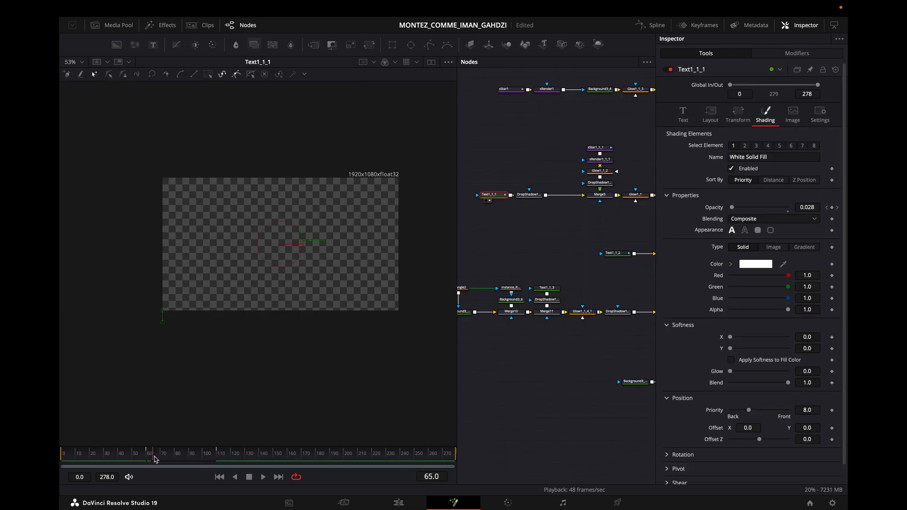
left_click_drag(154, 458, 187, 461)
left_click(739, 113)
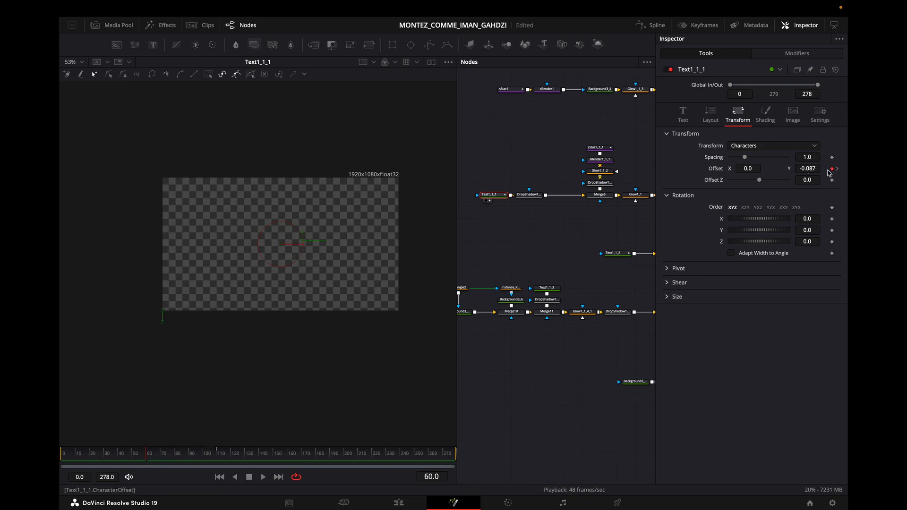
mouse_move(164, 469)
left_mouse_down()
mouse_move(178, 457)
mouse_move(205, 459)
mouse_move(166, 459)
left_mouse_up()
key("space")
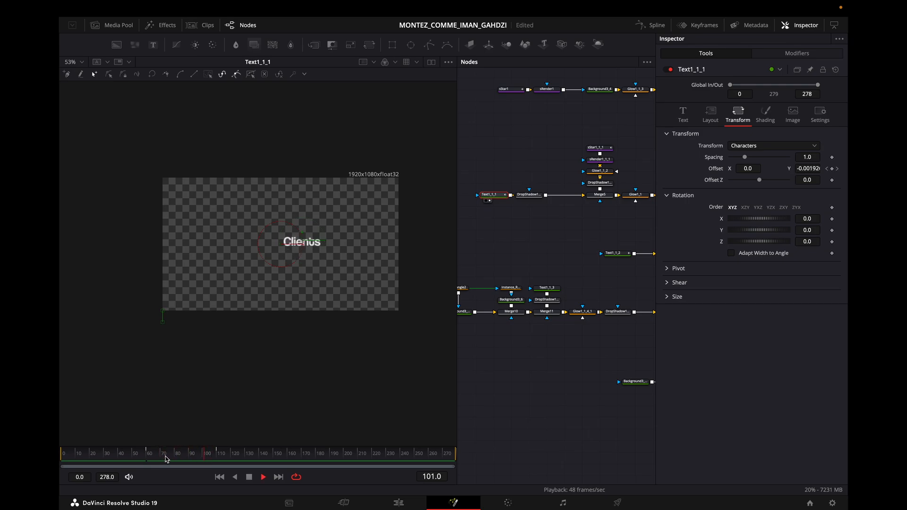
Step: Preview the arrow and Clients text combined in Merge5 and examine the sStar1_1_1 triangle's shape settings and its opacity and angle animation
scroll(561, 221, "right", 2)
left_click_drag(556, 215, 346, 257)
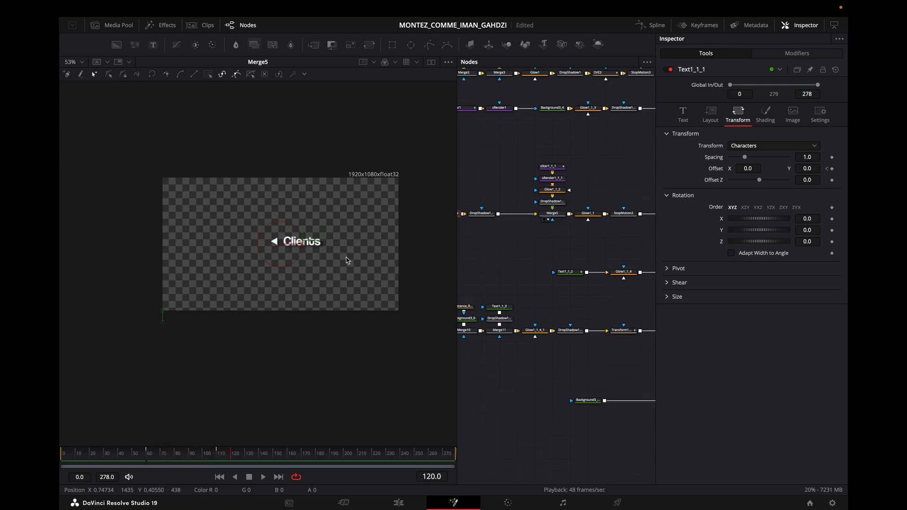
left_click(552, 167)
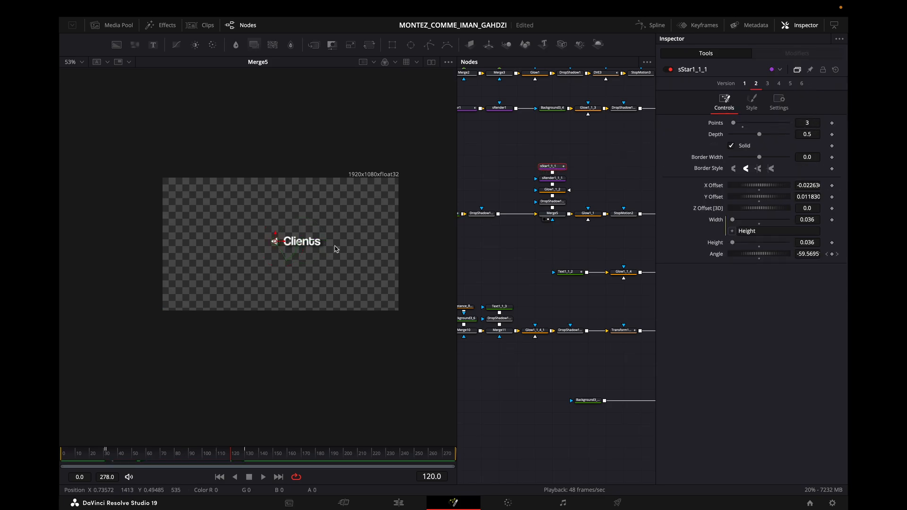
scroll(331, 250, "up", 2)
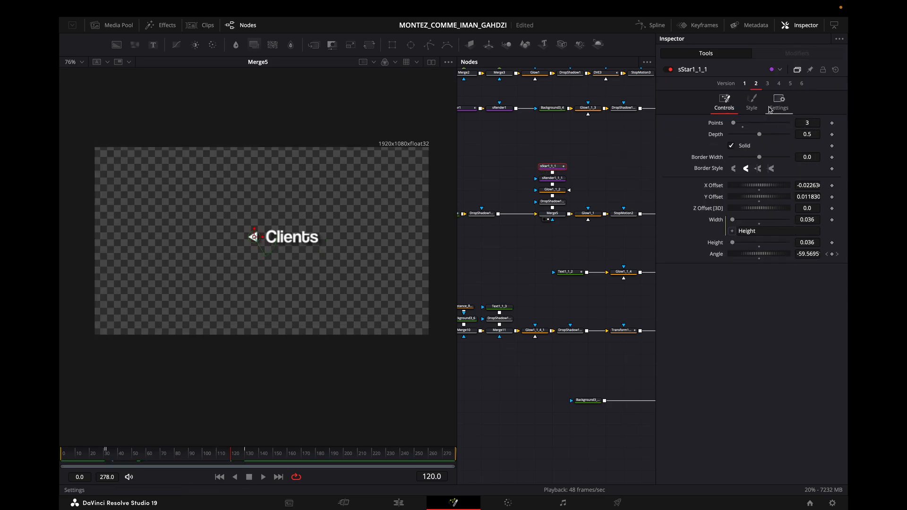
left_click(752, 105)
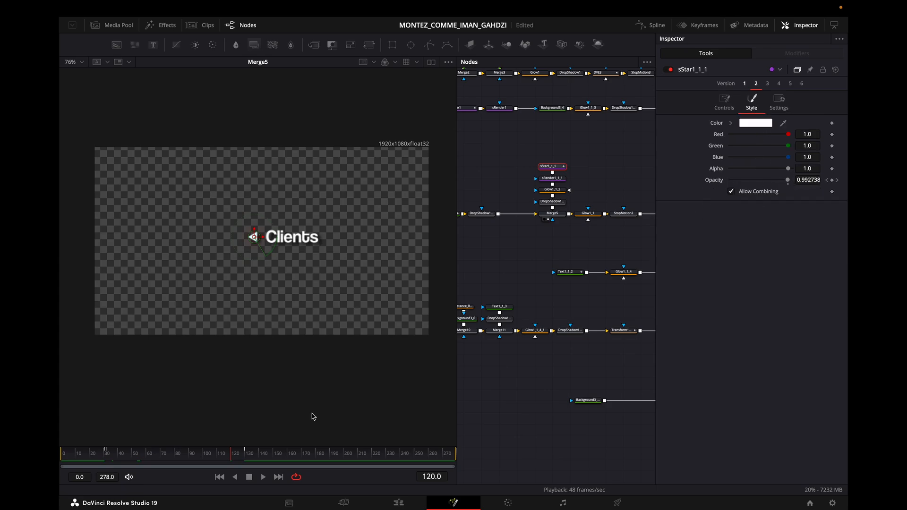
mouse_move(241, 463)
left_mouse_down()
mouse_move(107, 462)
mouse_move(250, 459)
left_mouse_up()
left_click(725, 103)
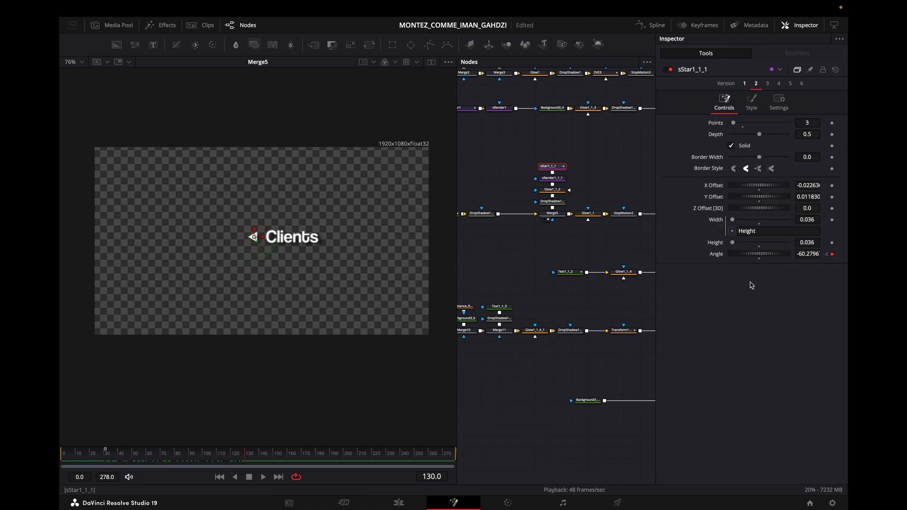
left_click_drag(105, 459, 140, 458)
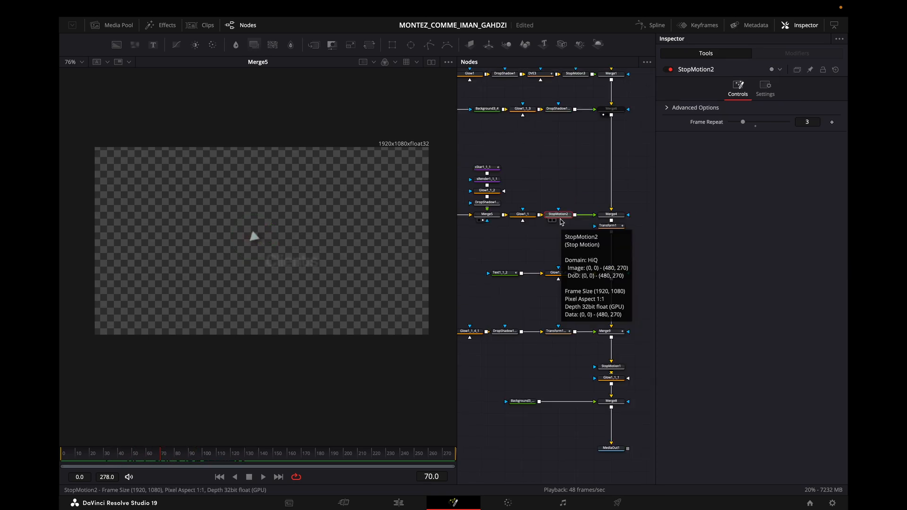
Step: Preview the StopMotion2 output on the Clients text and examine the Glow1_1 settings
left_click_drag(557, 216, 312, 300)
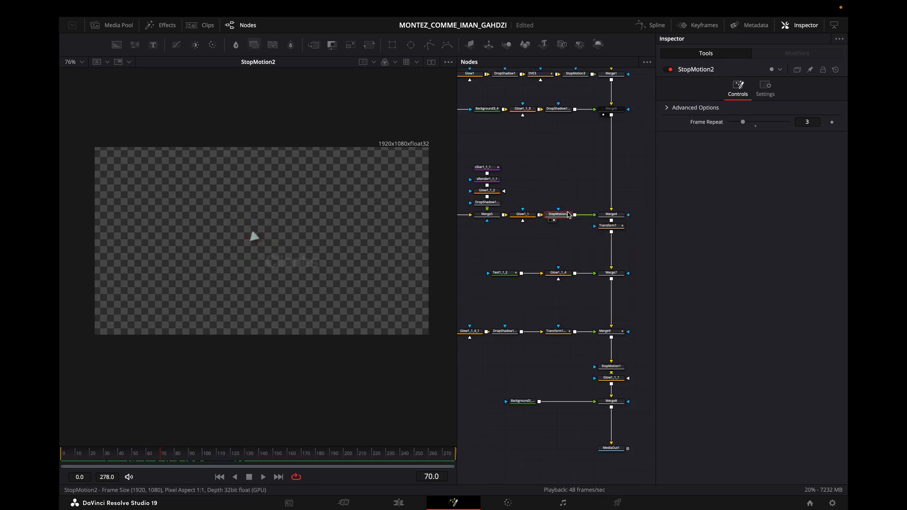
left_click(103, 458)
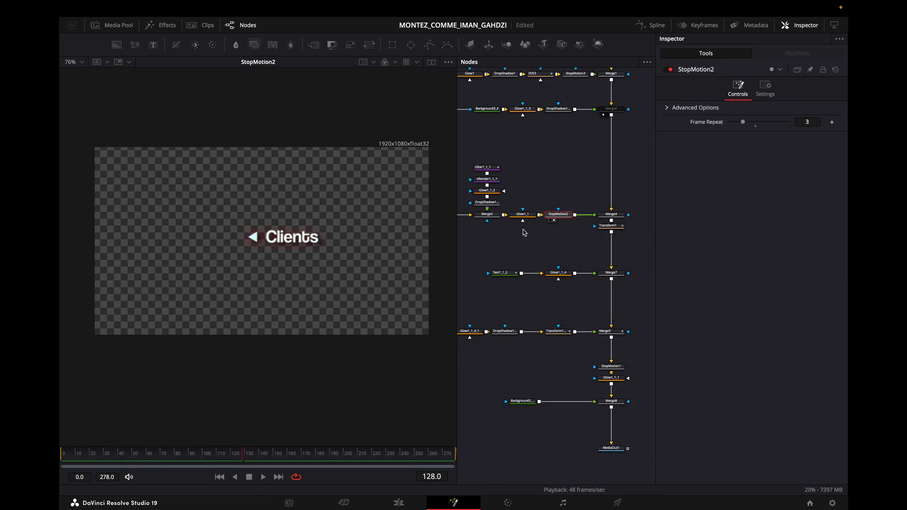
scroll(523, 233, "left", 2)
left_click(555, 220)
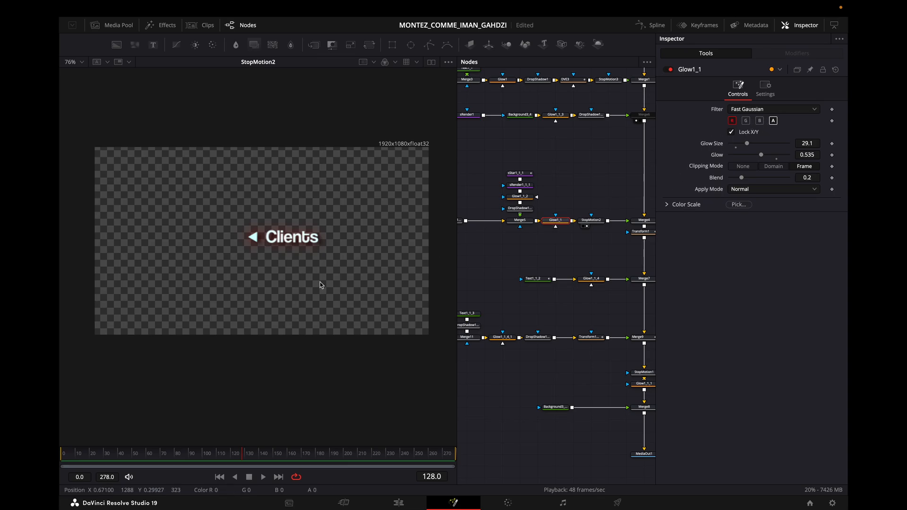
Step: Preview MediaOut1 and scrub to frame 147 to show the diamond behind the Clients text
scroll(579, 251, "right", 2)
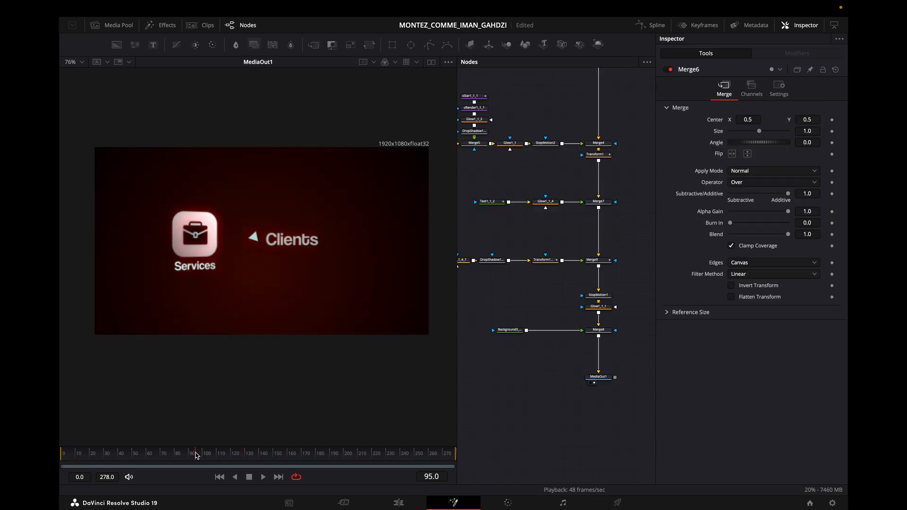
left_click_drag(196, 455, 269, 452)
scroll(530, 227, "up", 5)
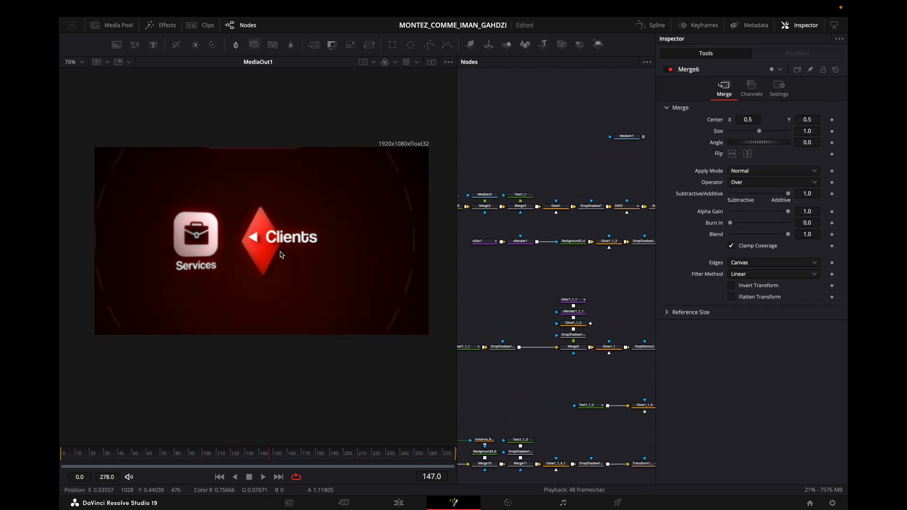
scroll(533, 293, "right", 2)
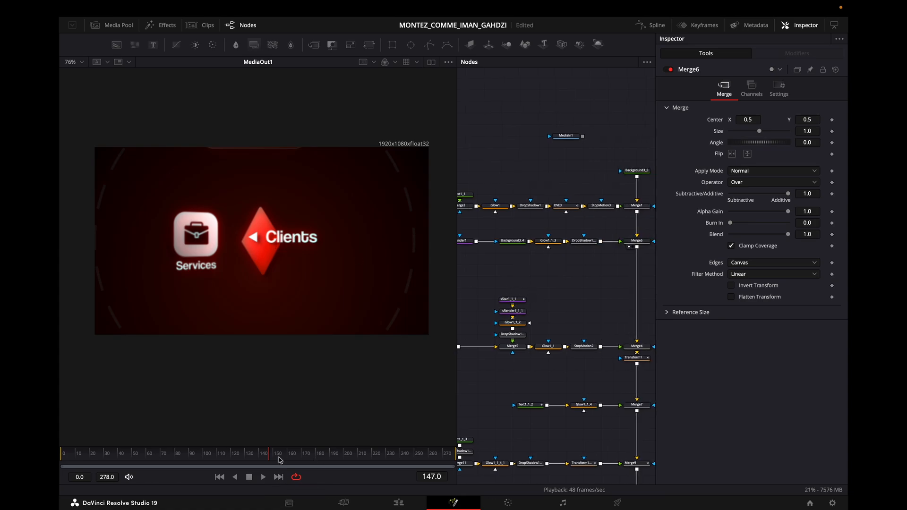
Step: Preview the red diamond in sStar1, its Background3_4 gradient fill and the Glow1_1_3 output
scroll(553, 282, "left", 3)
left_click(502, 272)
key("2")
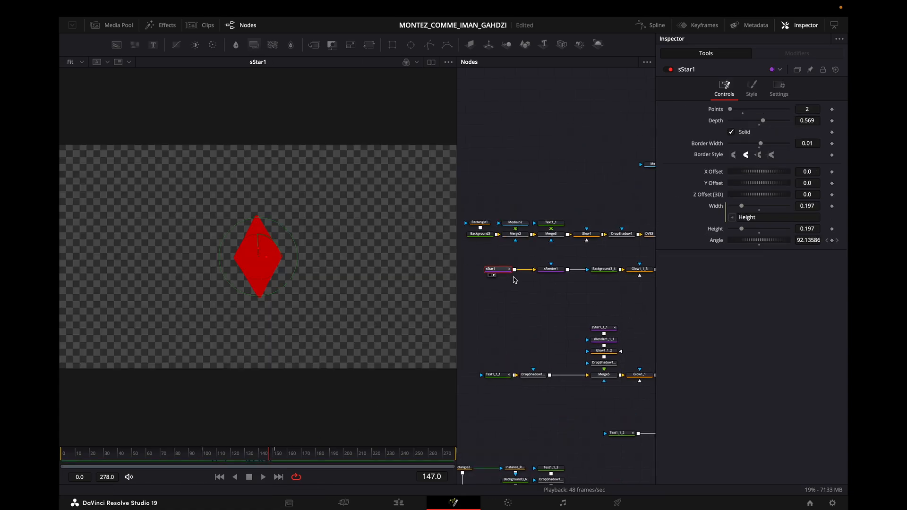
scroll(605, 227, "right", 1)
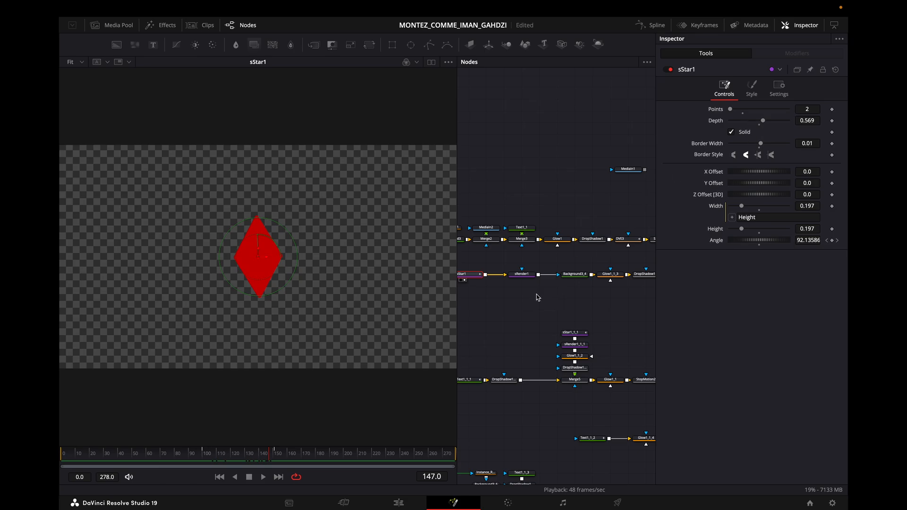
left_click(574, 274)
scroll(489, 284, "left", 2)
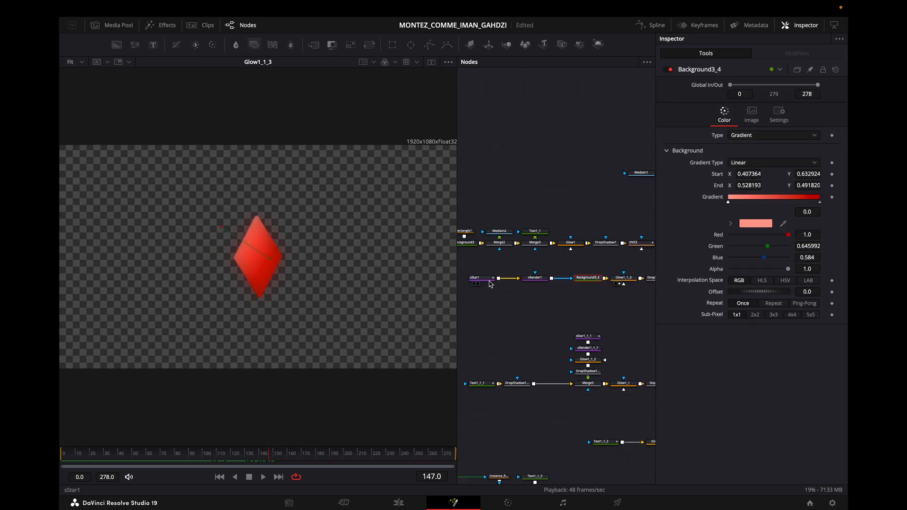
Step: Examine sStar1's angle and opacity animation by scrubbing the timeline from frame 100
left_click(489, 280)
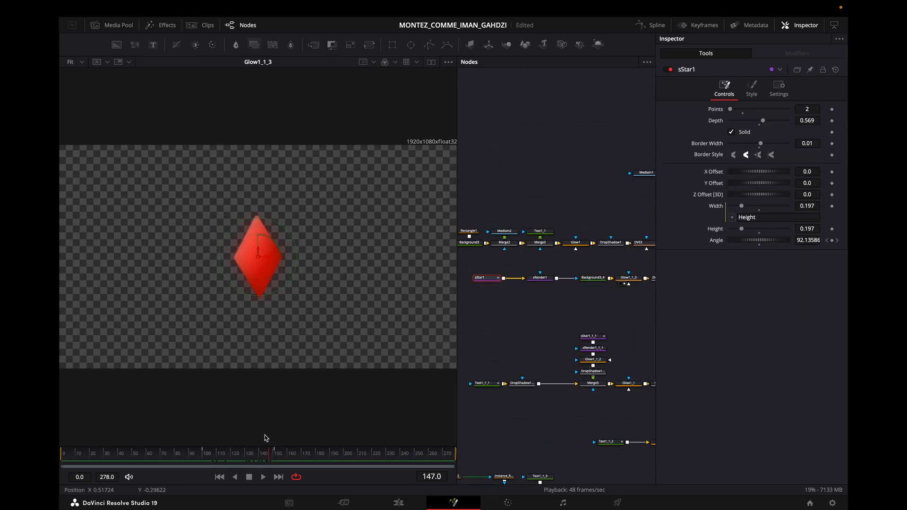
left_click(203, 456)
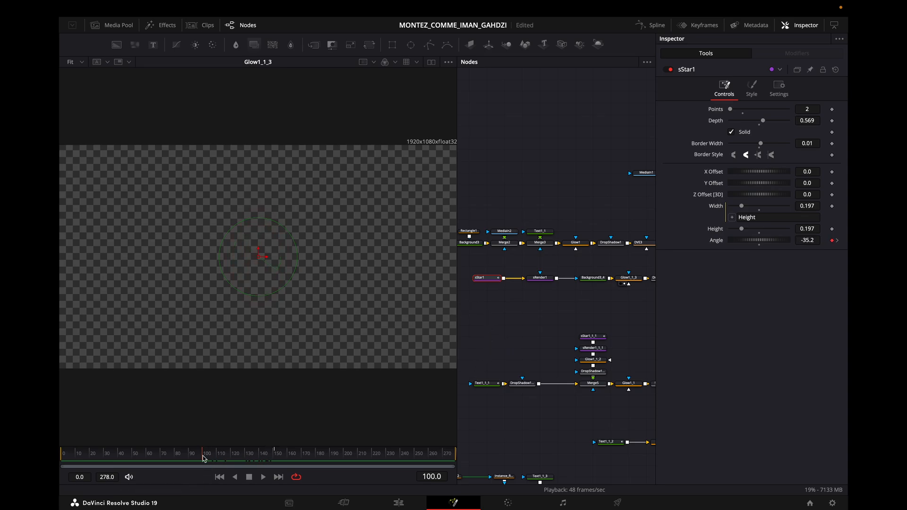
left_click_drag(222, 459, 292, 455)
left_click(758, 93)
left_click_drag(292, 454, 180, 457)
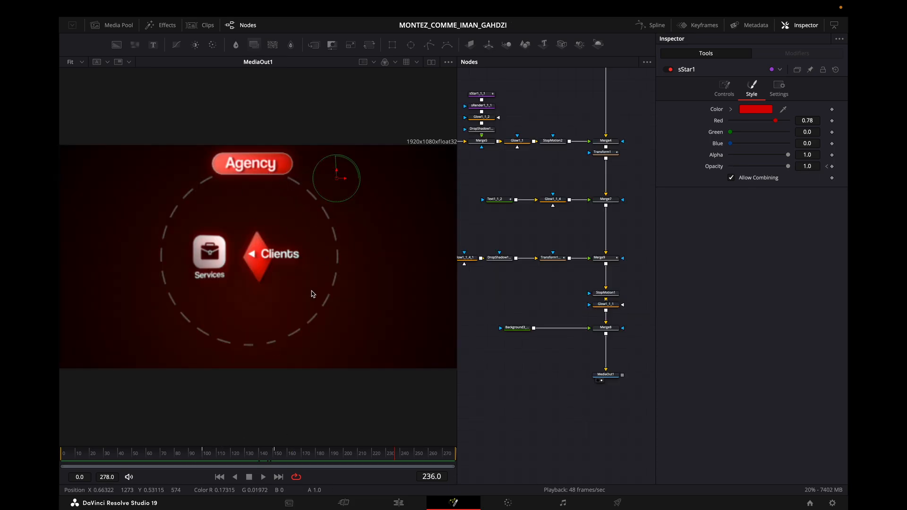
Step: Examine the dashed ring's Text1_1_2 dash characters and its Circle layout settings
left_click_drag(501, 233, 550, 243)
left_click_drag(551, 212, 533, 213)
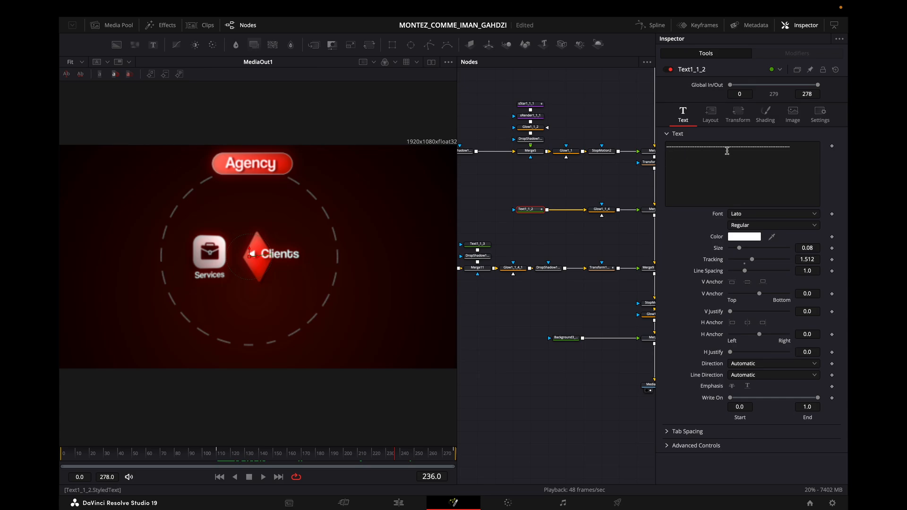
left_click(711, 113)
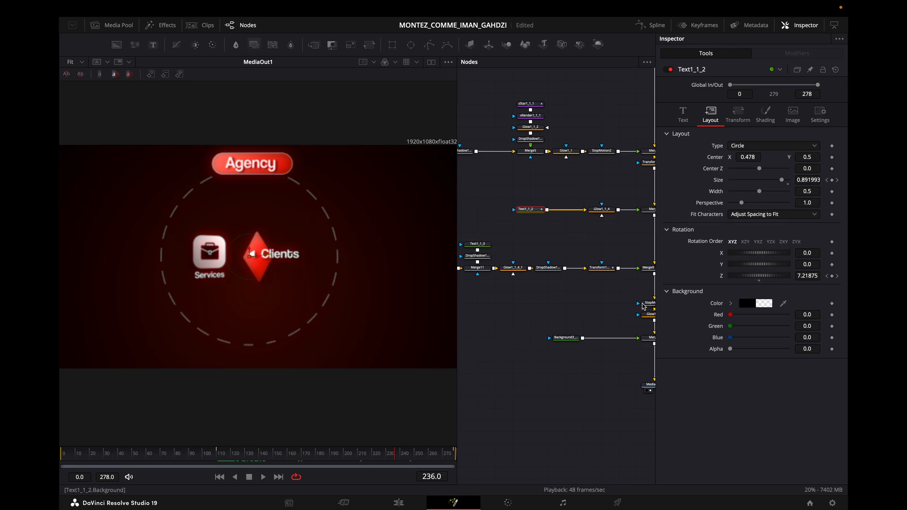
Step: Preview the Agency badge's Background3_4_1 gradient, examine Rectangle2's mask settings and preview the Merge10 output
left_click_drag(228, 455, 392, 448)
left_click_drag(528, 295, 666, 290)
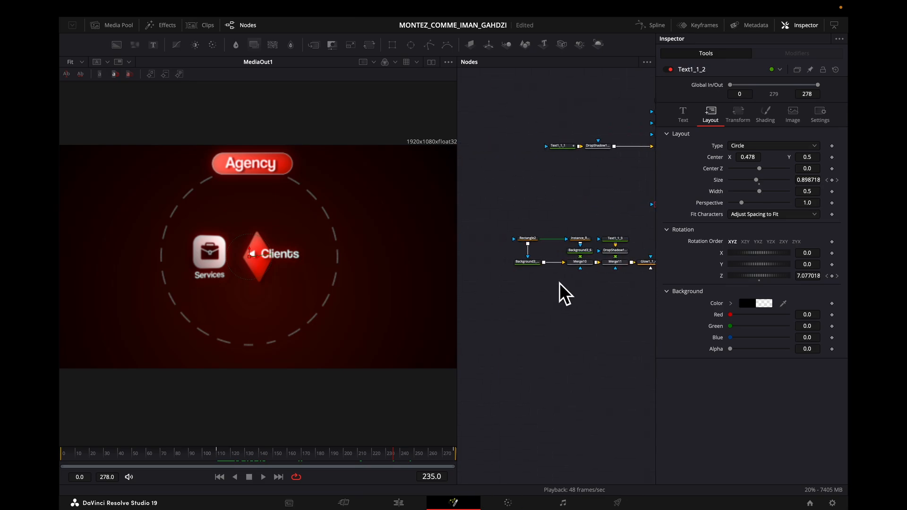
left_click(524, 267)
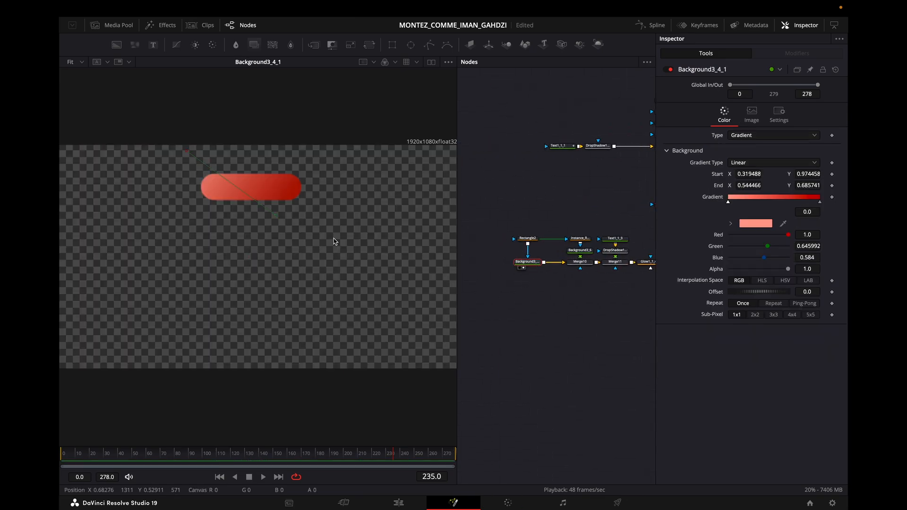
left_click(519, 239)
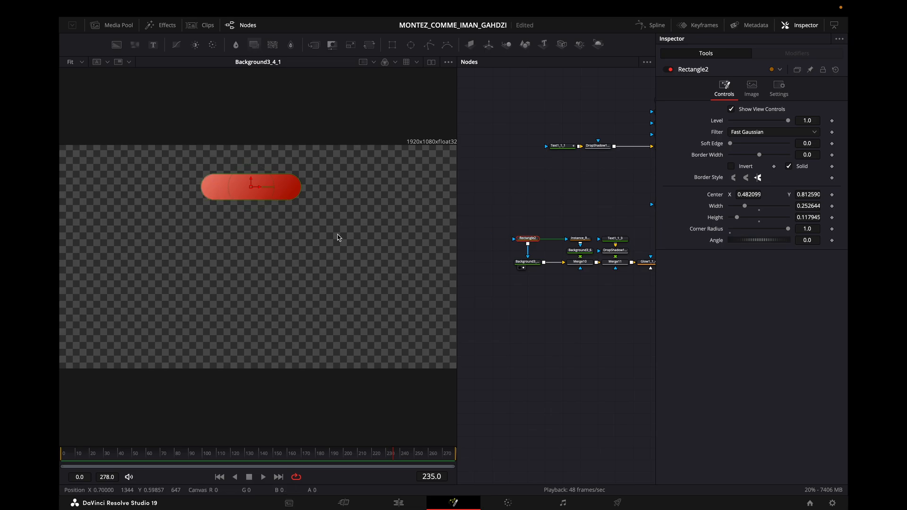
left_click_drag(615, 261, 584, 269)
left_click(545, 275)
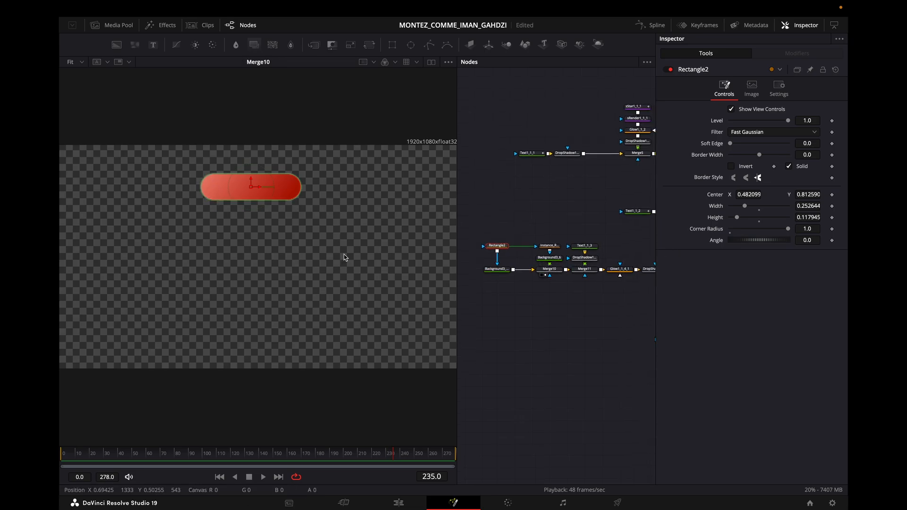
Step: Examine the badge outline's Background3_6 fill and compare the border settings of Rectangle2 and Instance_Rectangle2
left_click(549, 258)
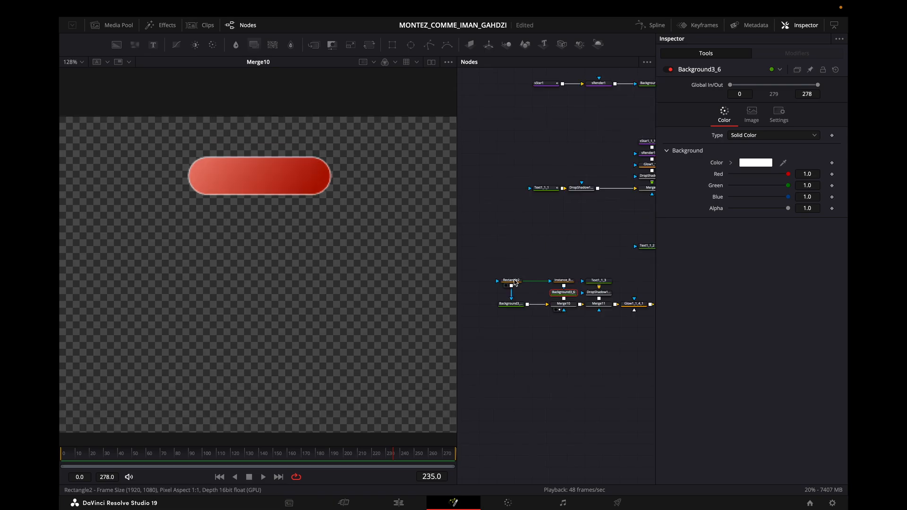
left_click(514, 282)
left_click(563, 281)
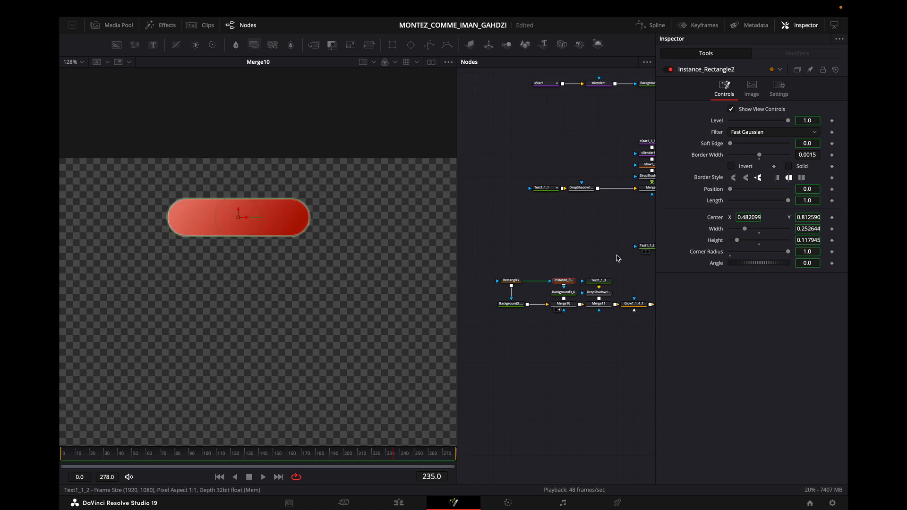
left_click_drag(787, 254, 737, 252)
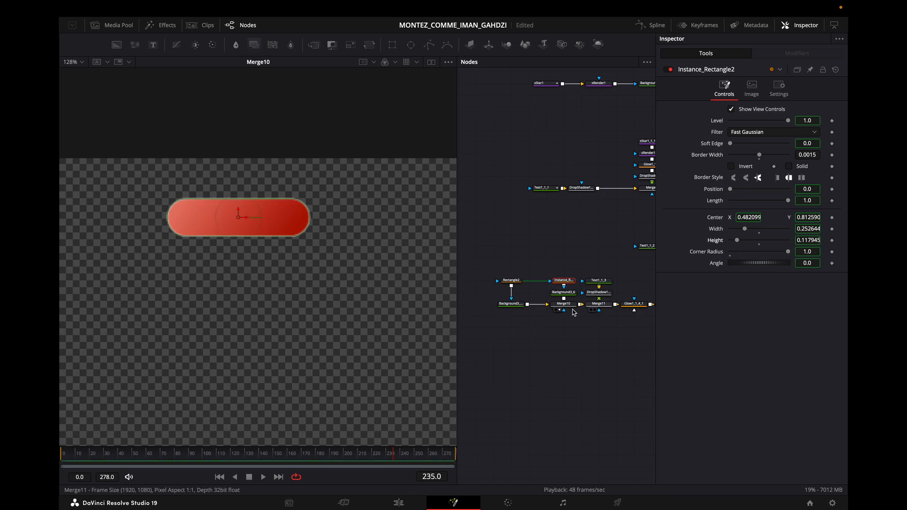
Step: Paste a regular copy and an instance copy of Rectangle2 beneath the badge nodes, and delete both copies
left_click(513, 282)
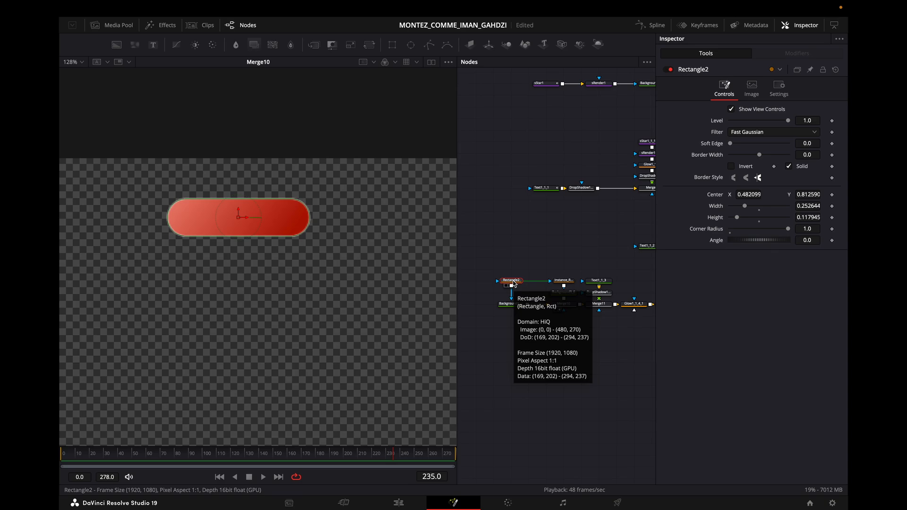
left_click(504, 323)
key("ctrl+v")
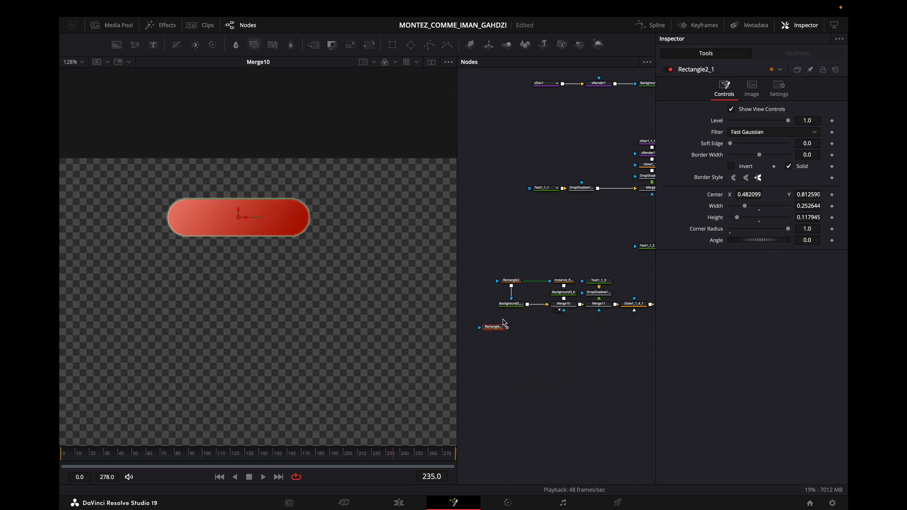
key("ctrl+shift+v")
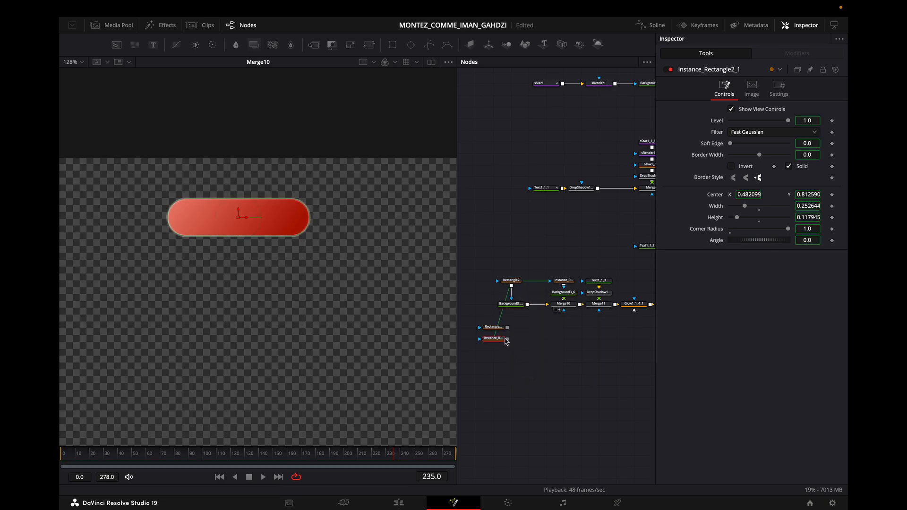
mouse_move(503, 339)
left_mouse_down()
mouse_move(523, 347)
mouse_move(490, 350)
left_mouse_up()
left_click_drag(480, 316, 493, 368)
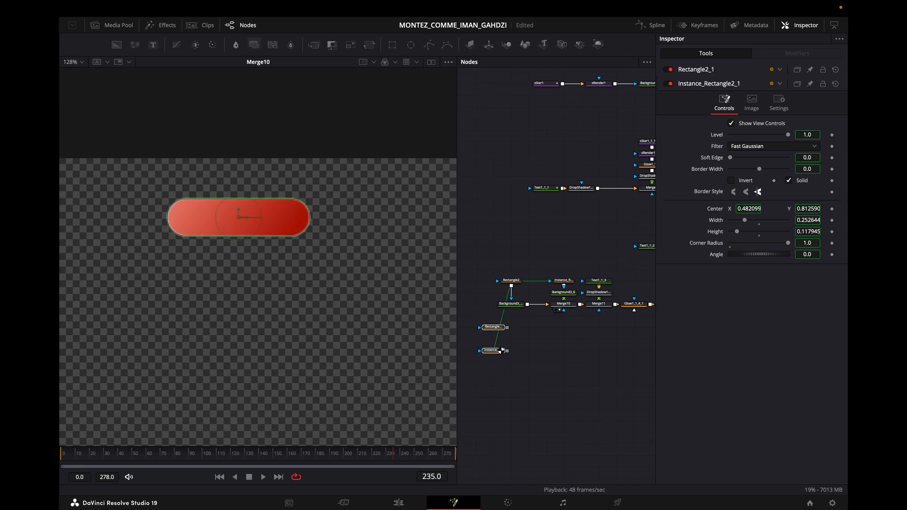
key("Delete")
Step: Preview the Agency text in Text1_1_3, the assembled badge in Merge11 and the MediaOut1 output
left_click(564, 292)
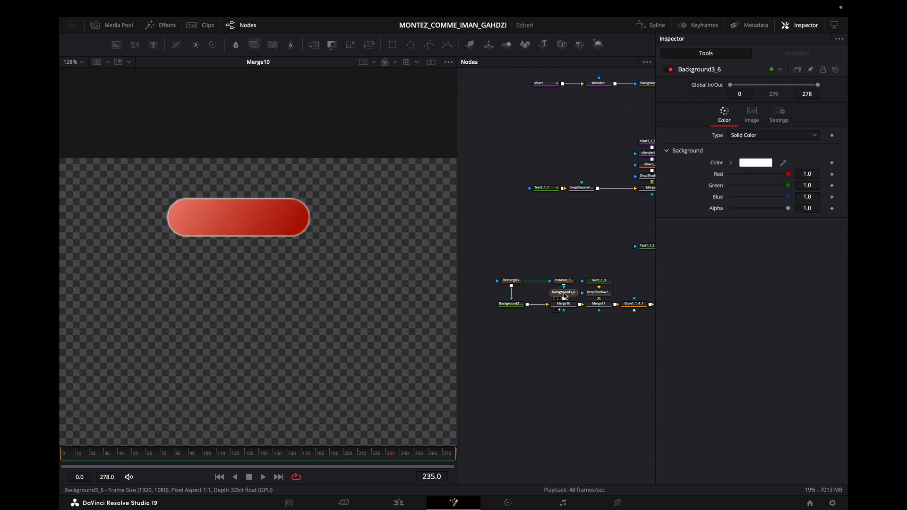
scroll(526, 328, "right", 3)
left_click(530, 286)
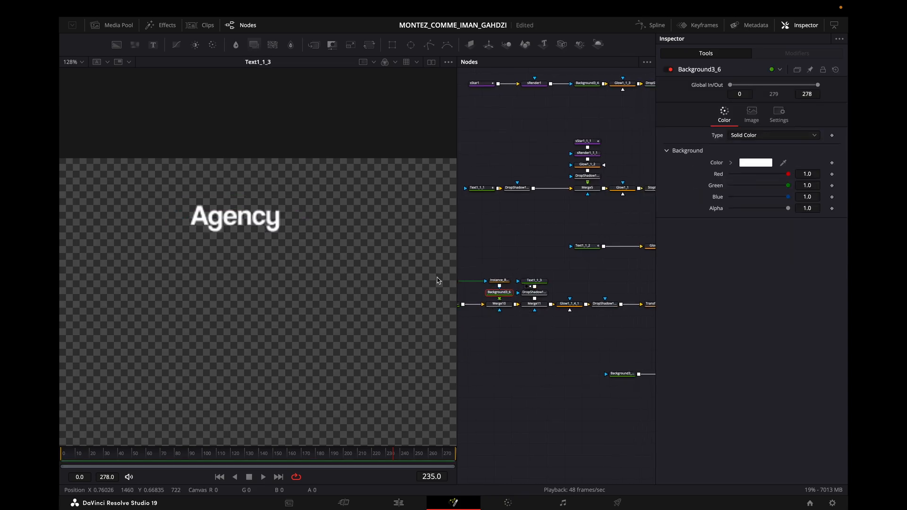
left_click(530, 310)
scroll(534, 302, "right", 3)
left_click(513, 291)
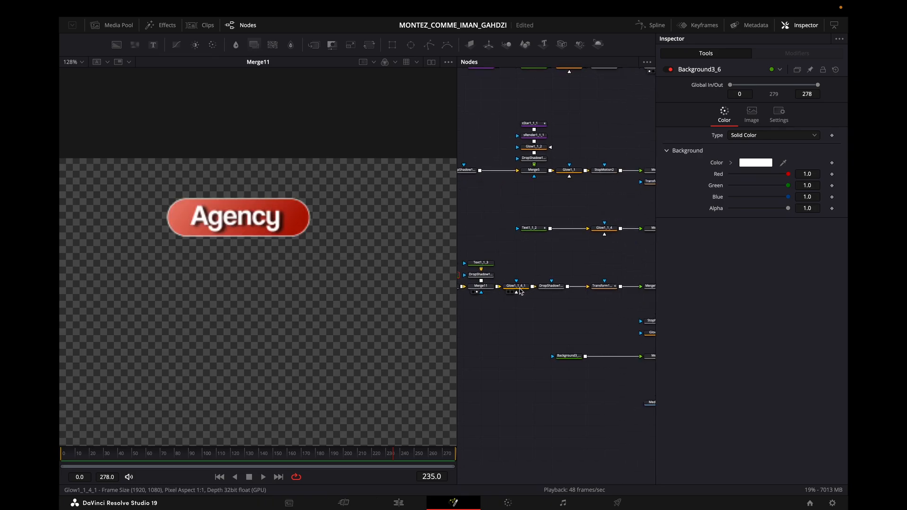
left_click_drag(561, 292, 526, 295)
left_click_drag(619, 405, 354, 385)
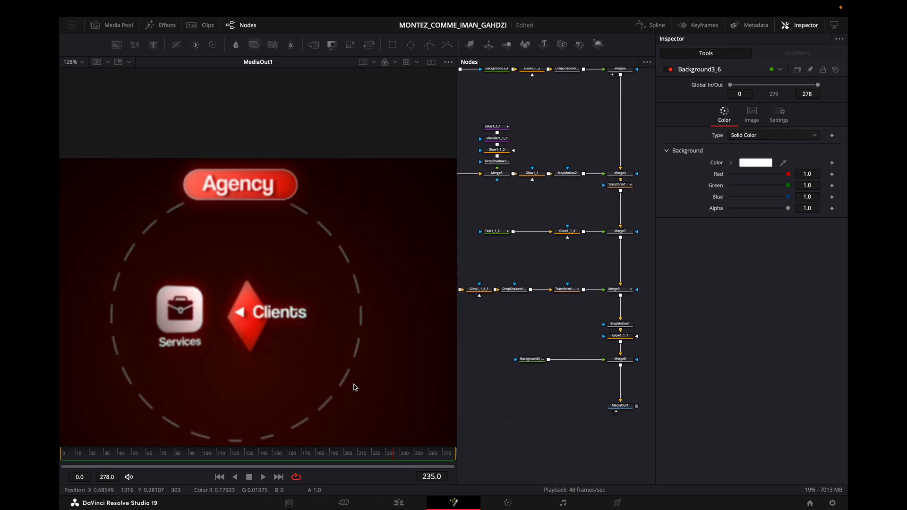
Step: Select Transform1 and play MediaOut1 from around frame 110 to review the size animation
scroll(239, 360, "down", 2)
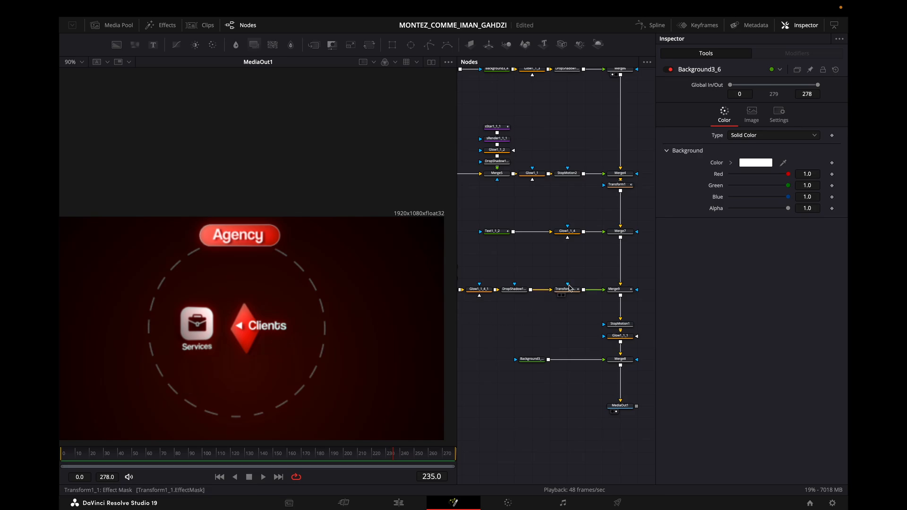
scroll(571, 290, "up", 3)
scroll(592, 279, "down", 2)
scroll(585, 258, "up", 3)
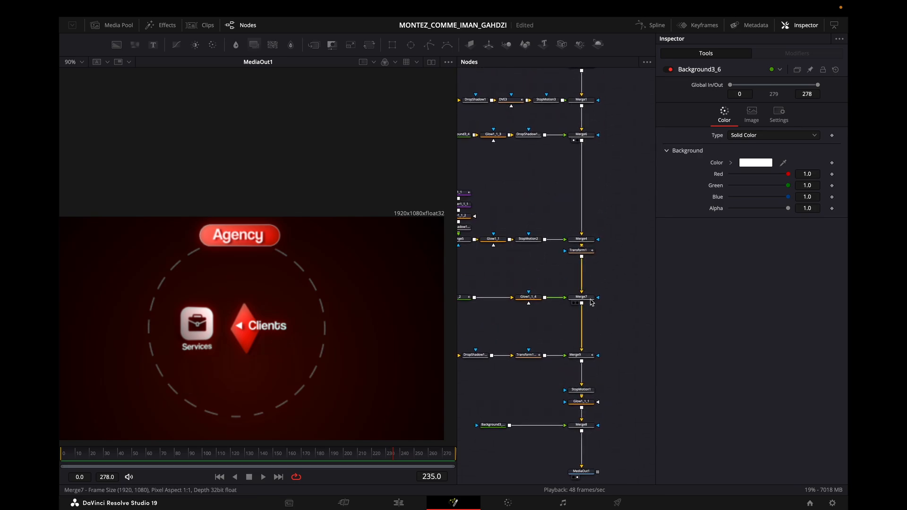
left_click(586, 265)
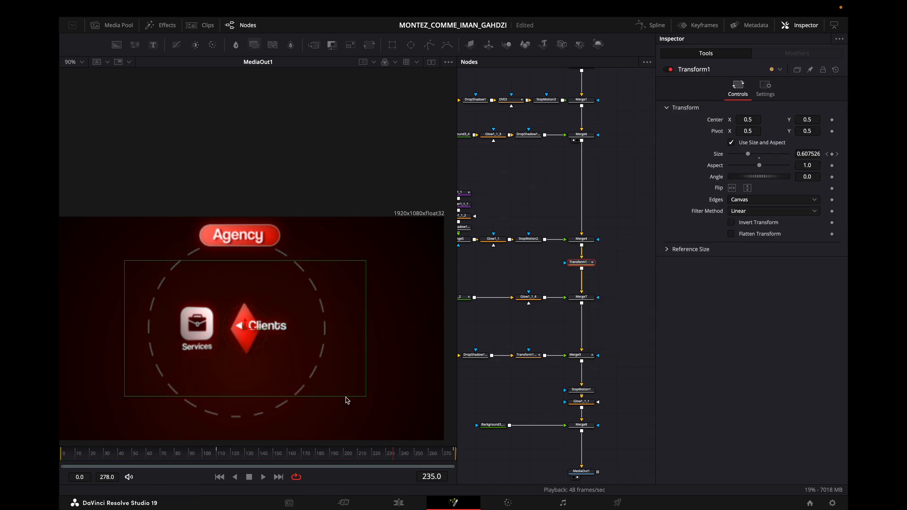
left_click(220, 461)
key("space")
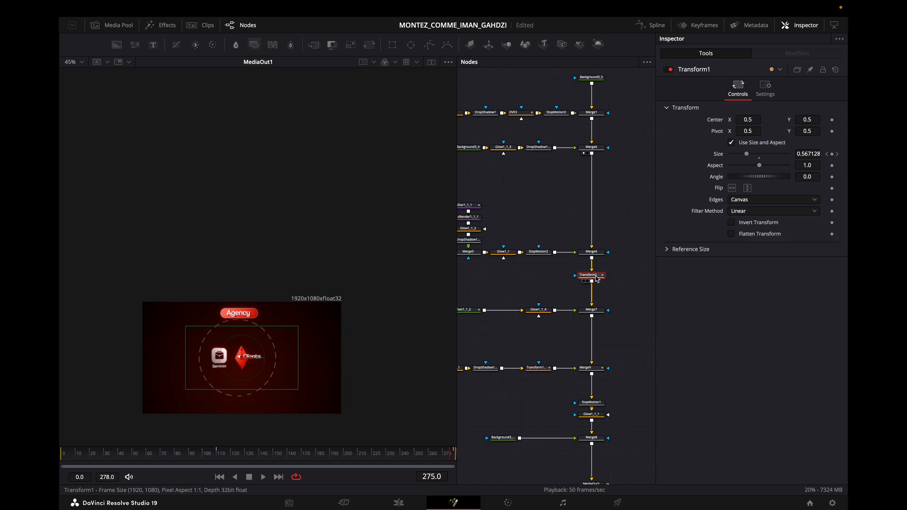
Step: Preview Transform1 on its own and play from frame 114 to examine the scaling of the Services and Clients elements
key("1")
scroll(237, 356, "up", 3)
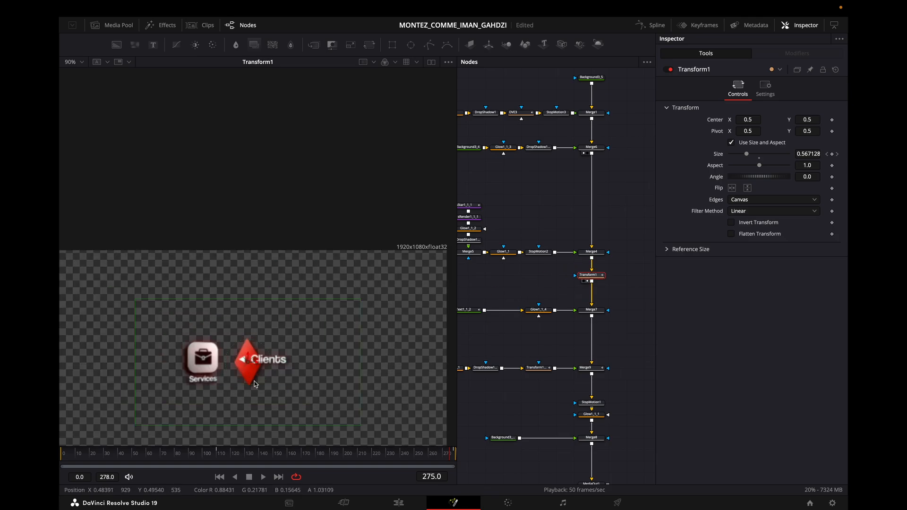
left_click(221, 457)
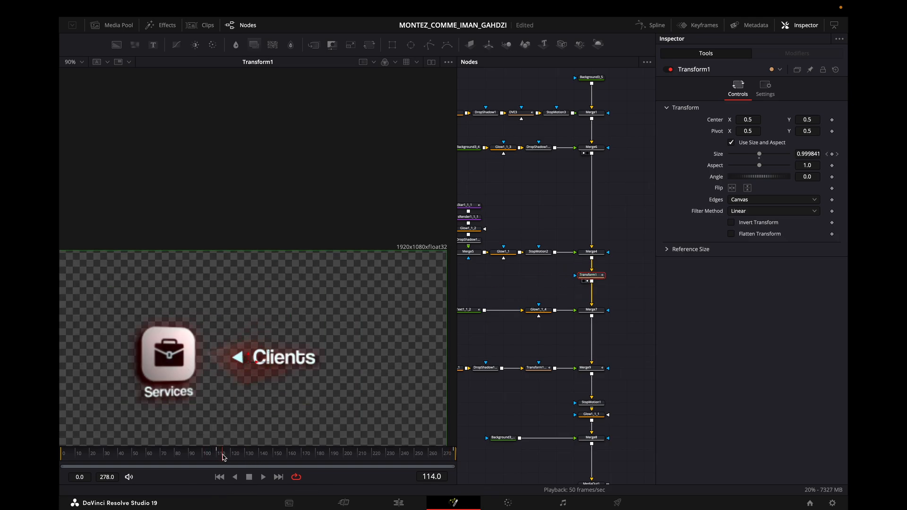
key("space")
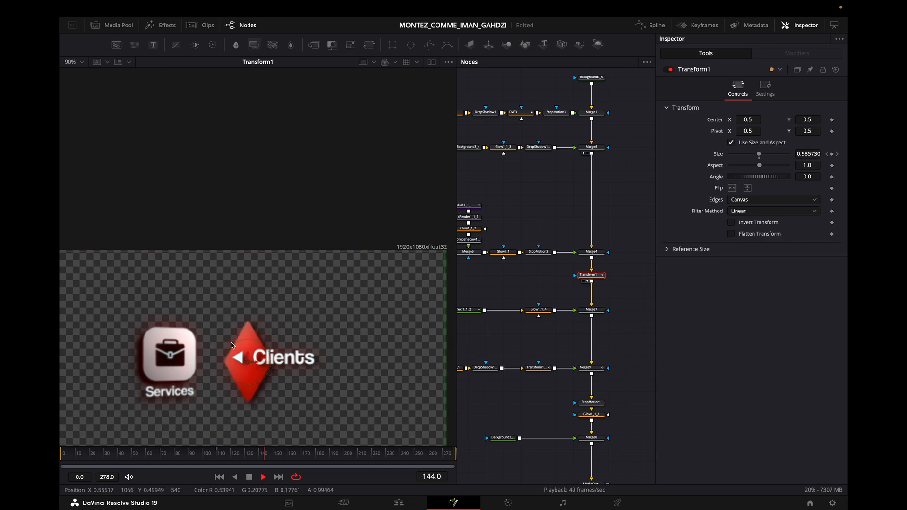
scroll(315, 386, "down", 2)
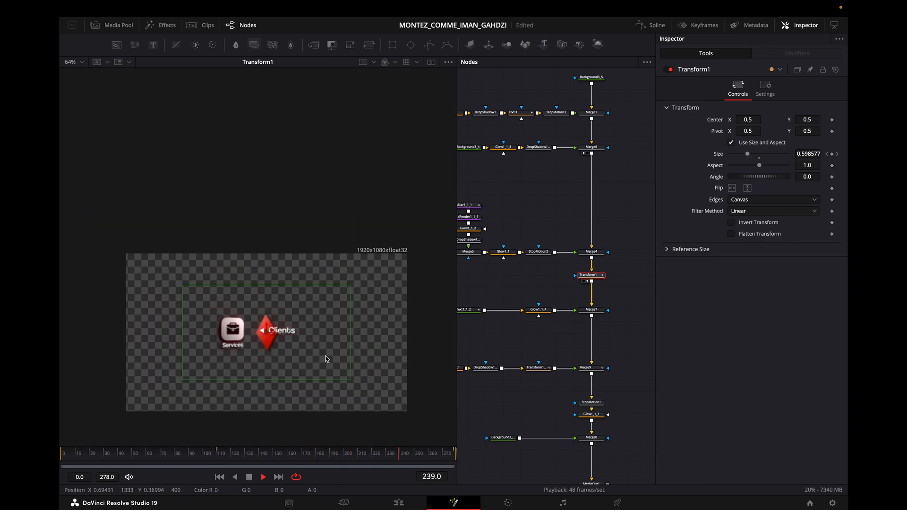
key("space")
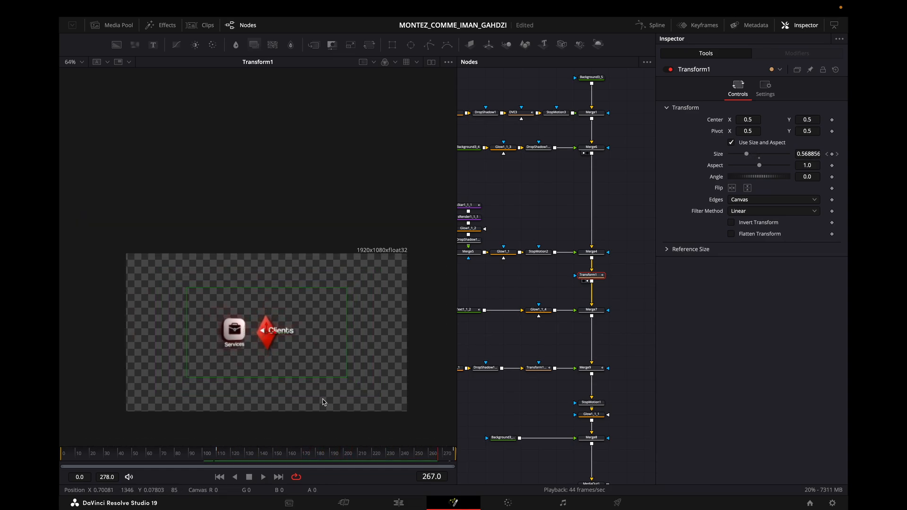
key("space")
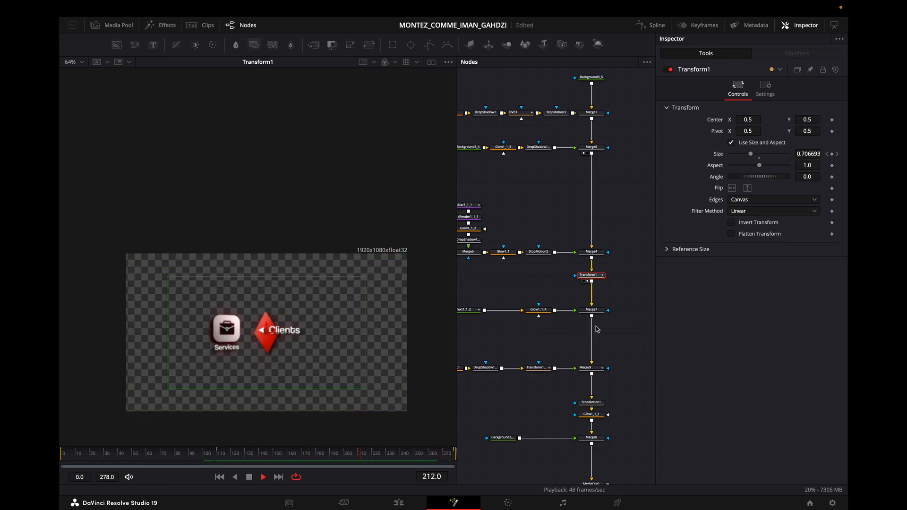
key("space")
Step: Preview the dashed ring in Text1_1_2 and play it from frame 111 to examine its animation
left_click_drag(537, 330, 577, 328)
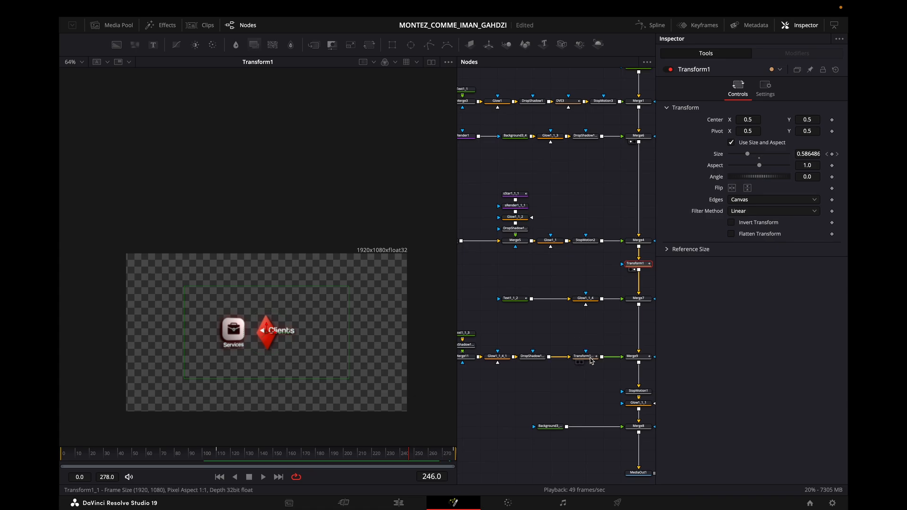
left_click(508, 304)
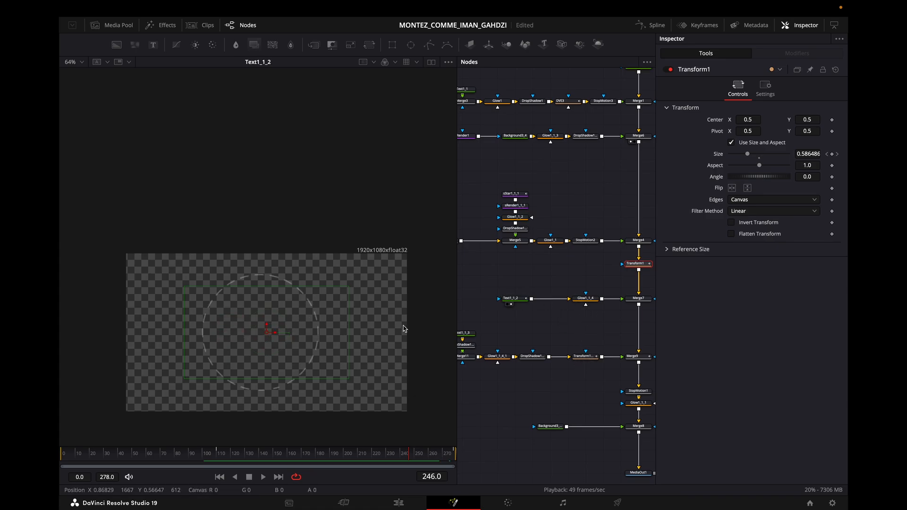
left_click(216, 457)
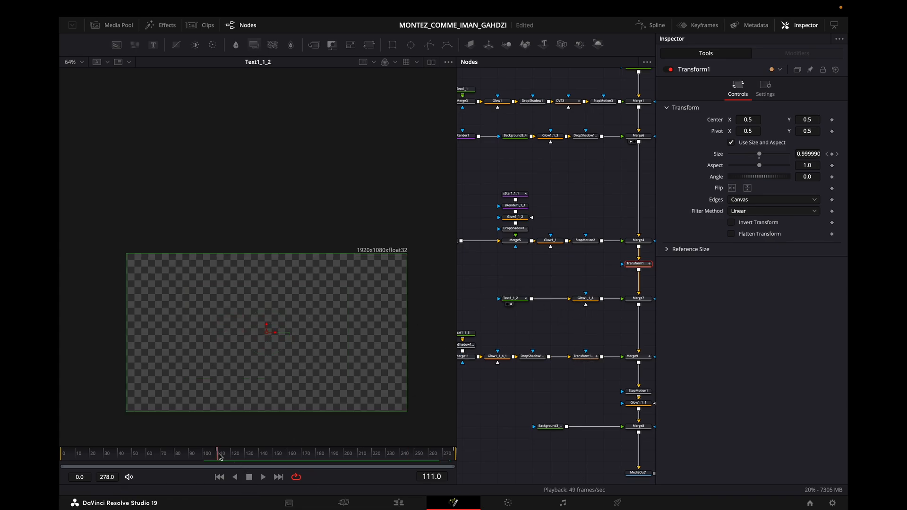
key("space")
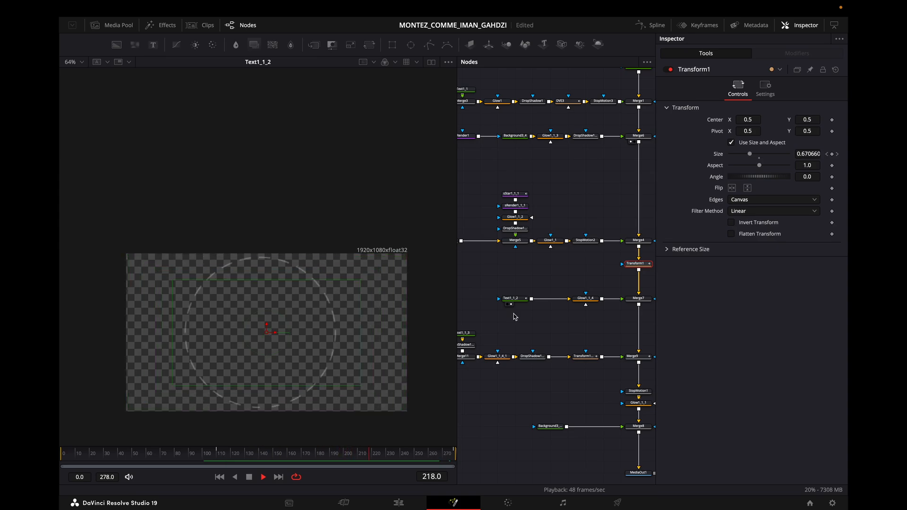
Step: Examine the Agency badge's Transform1_1 size settings and the nodes feeding it in the MediaOut1 composition
scroll(577, 310, "down", 3)
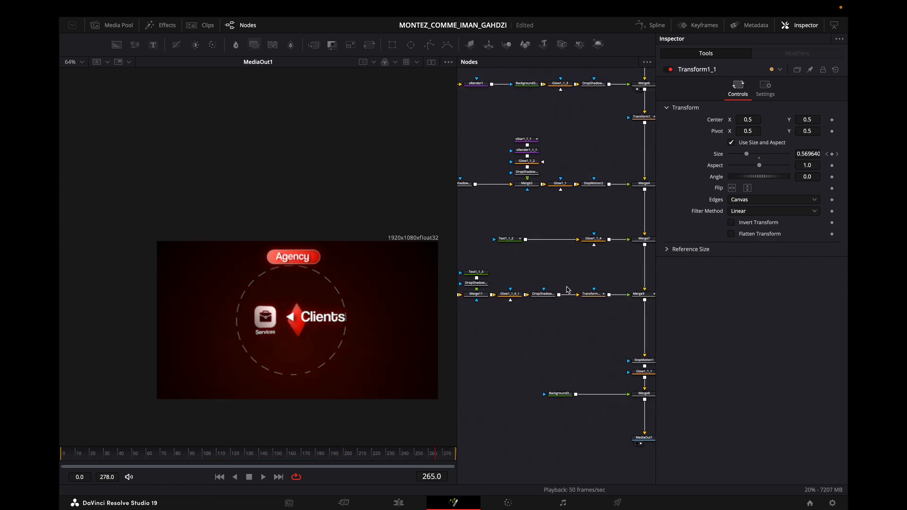
scroll(554, 281, "right", 2)
left_click(564, 301)
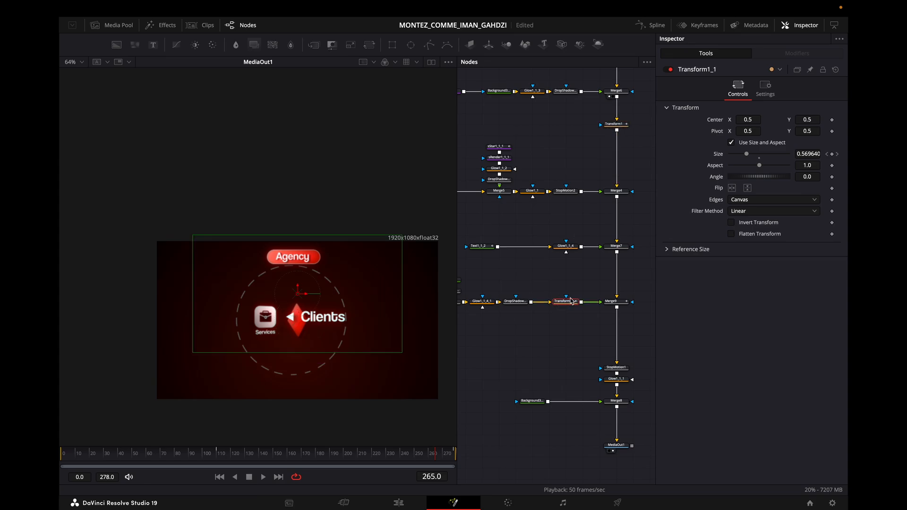
left_click(551, 289)
scroll(551, 288, "left", 3)
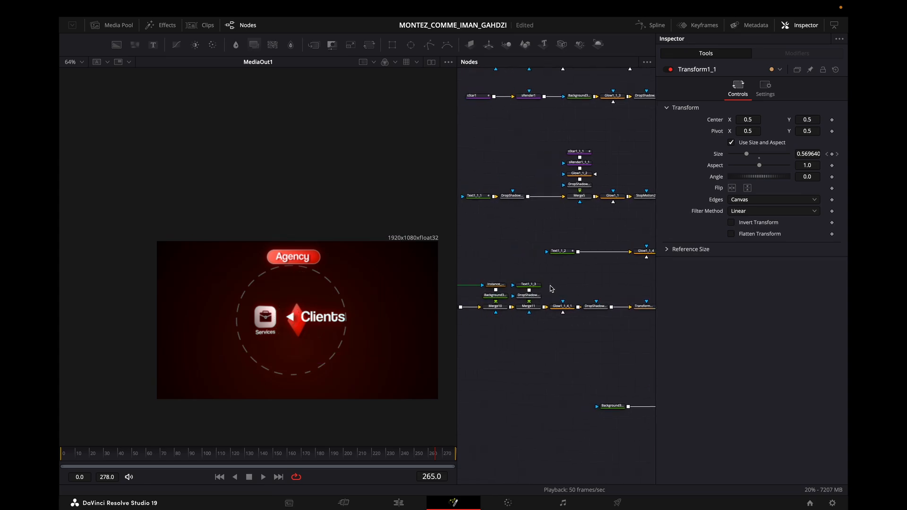
scroll(550, 289, "right", 1)
scroll(524, 289, "left", 1)
scroll(541, 287, "right", 1)
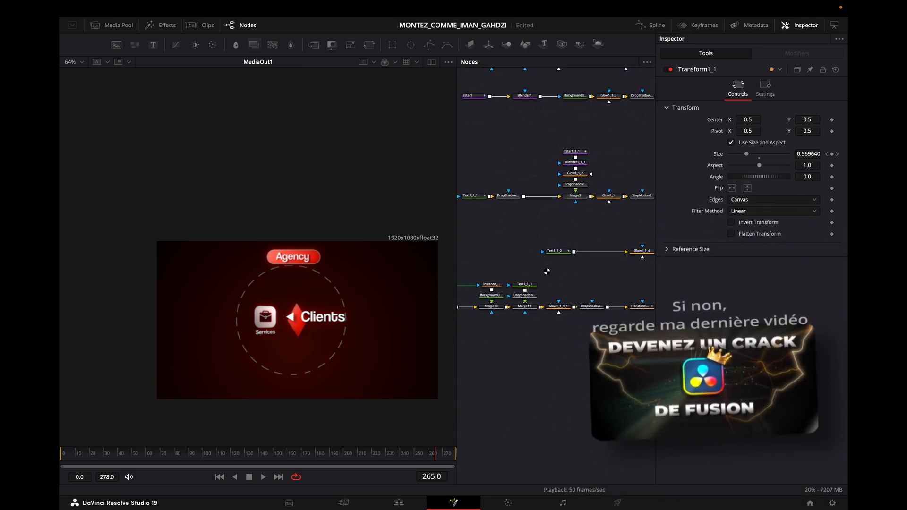
Step: Move the Text1_1_2, Glow1_1_4 and Merge7 ring branch after Merge9 in the node chain and scrub to frame 218
left_click_drag(546, 271, 483, 275)
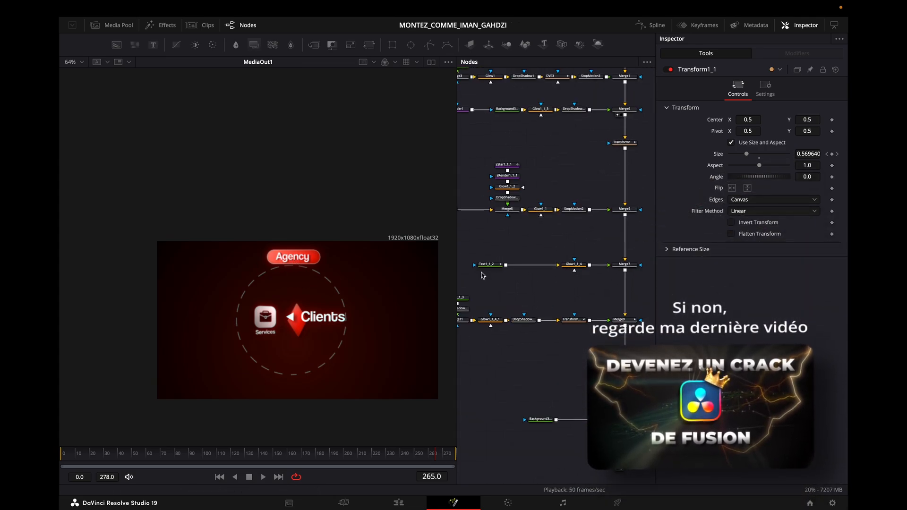
left_click_drag(472, 248, 610, 284)
left_click_drag(352, 454, 370, 454)
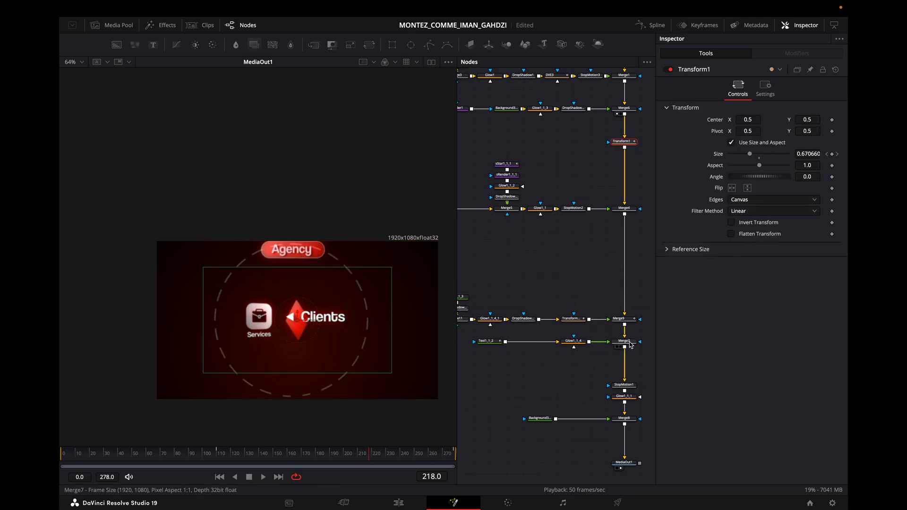
Step: Preview Glow1_1_1 alone, return to the MediaOut1 view, and examine StopMotion1's Frame Repeat setting by playing from about frame 107
left_click(585, 386)
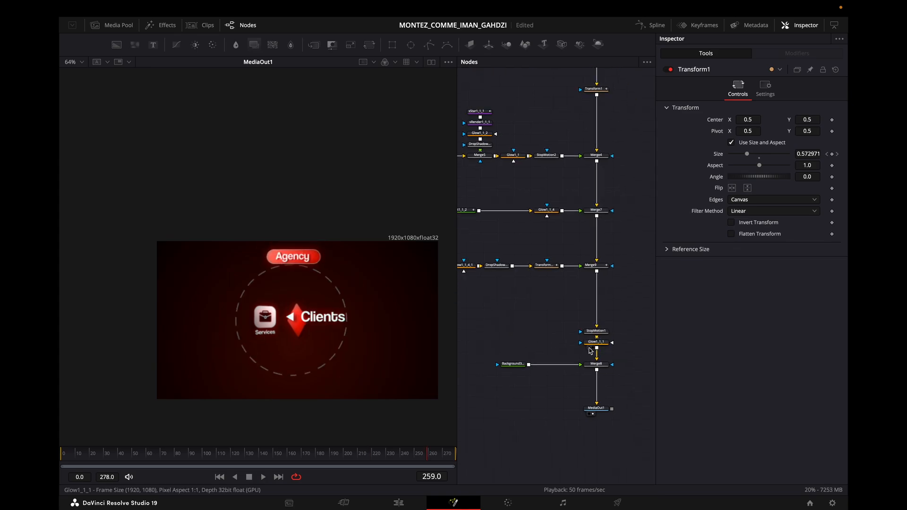
left_click(593, 336)
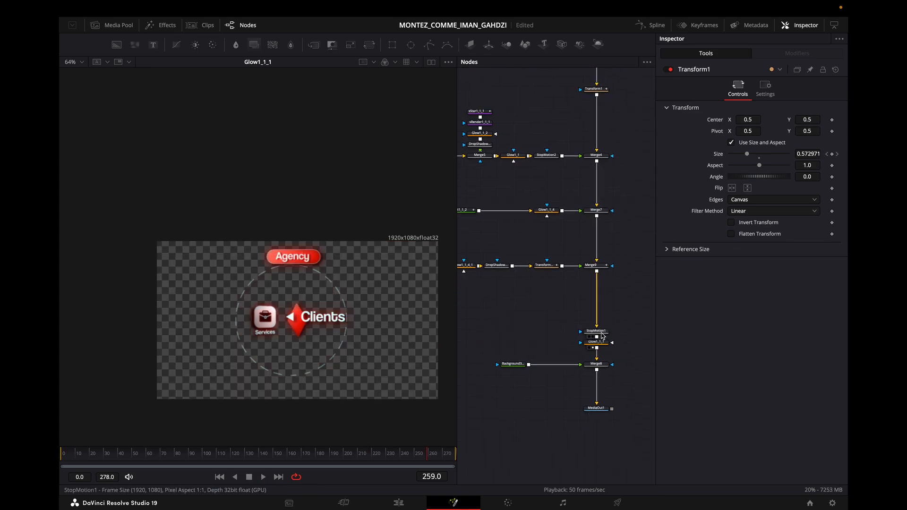
left_click(593, 413)
left_click(595, 331)
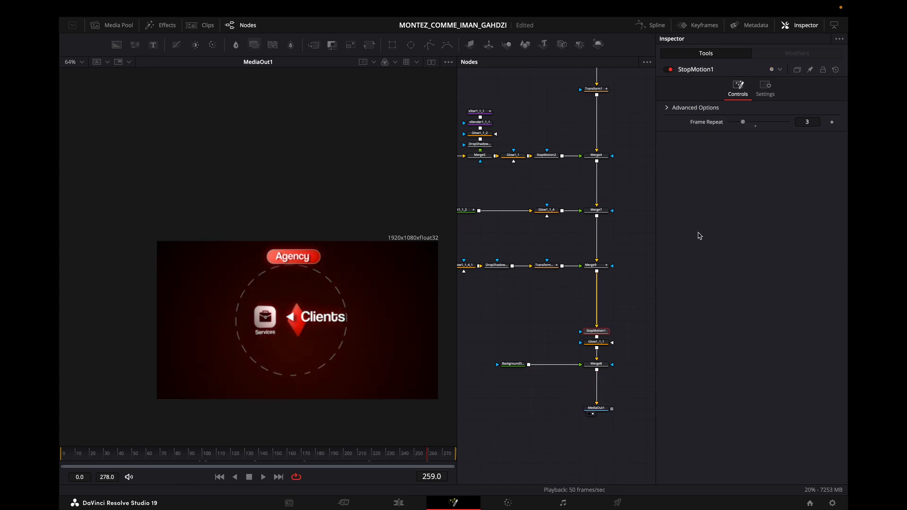
left_click(213, 455)
key("space")
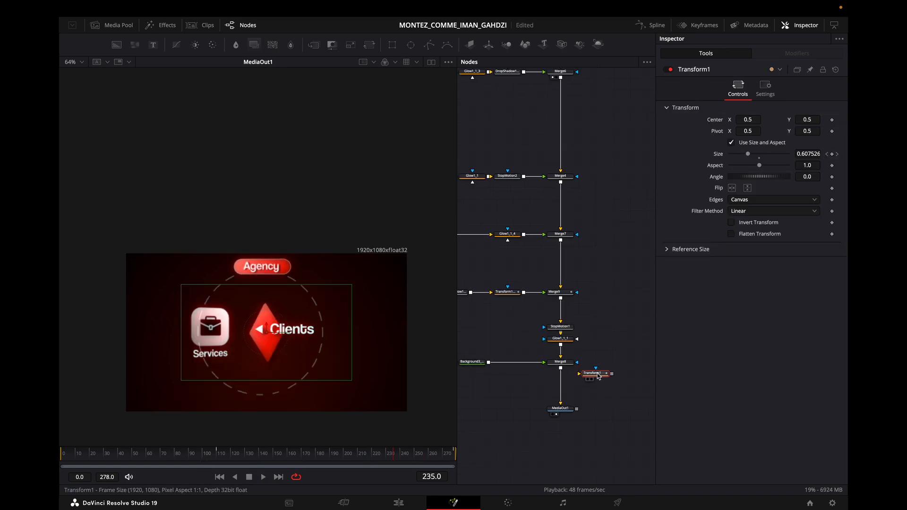
Step: Try Transform1 between Merge8 and MediaOut1, scrub to frame 197 to examine the background's edges, and return it between Merge6 and Merge4
left_click_drag(597, 376, 558, 385)
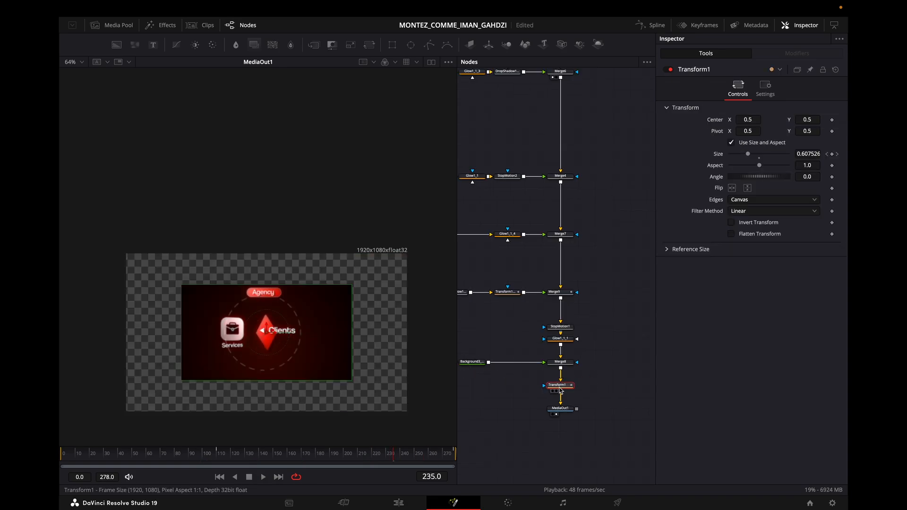
left_click_drag(300, 453, 340, 456)
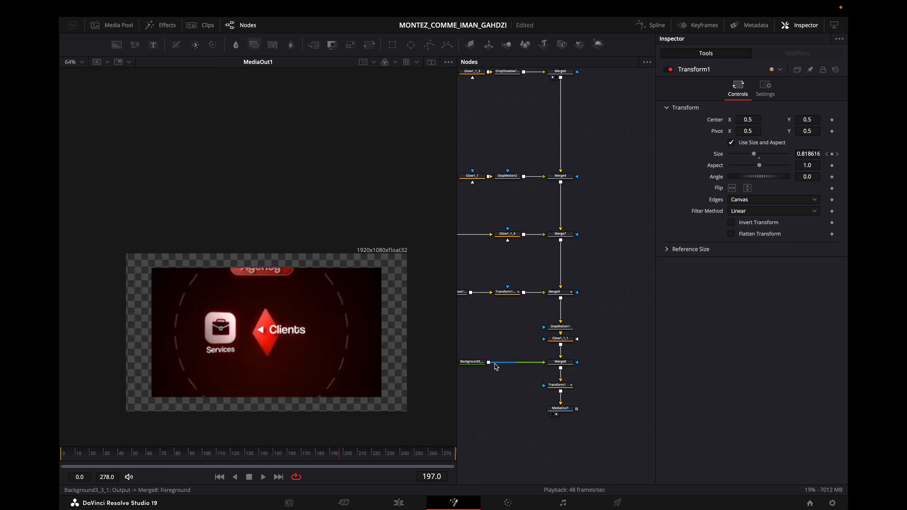
left_click(475, 366)
left_click(574, 363)
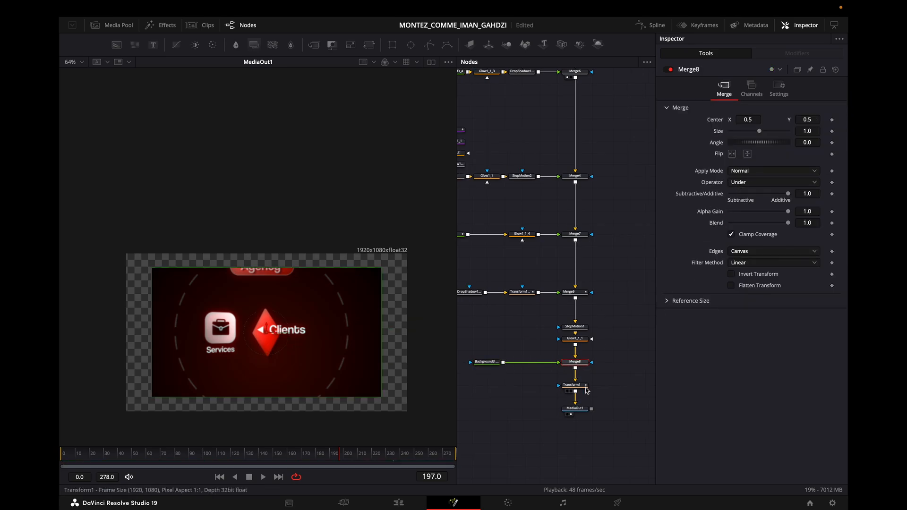
left_click_drag(579, 388, 573, 138)
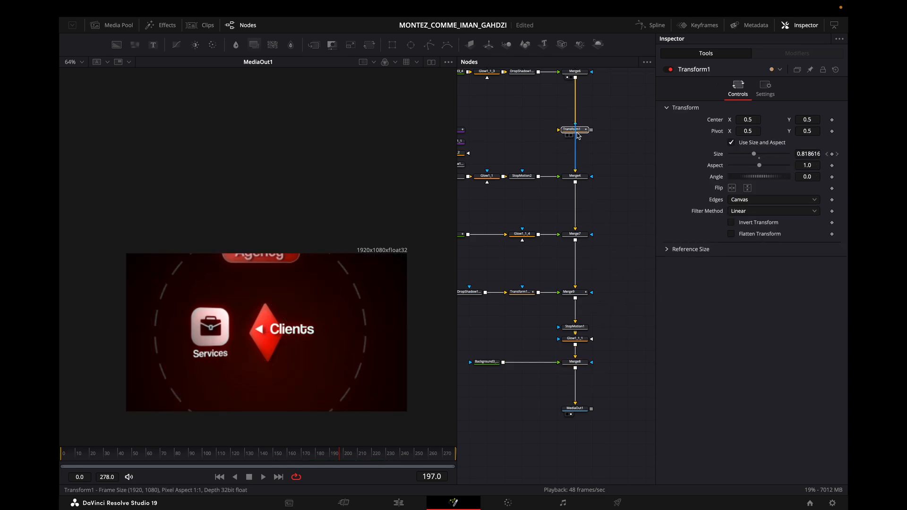
Step: On the edit timeline, compare the V5 screen recording's Manage Them shot at 01:01:04:32 with the Fusion compositions at 01:00:20:26
key("shift+4")
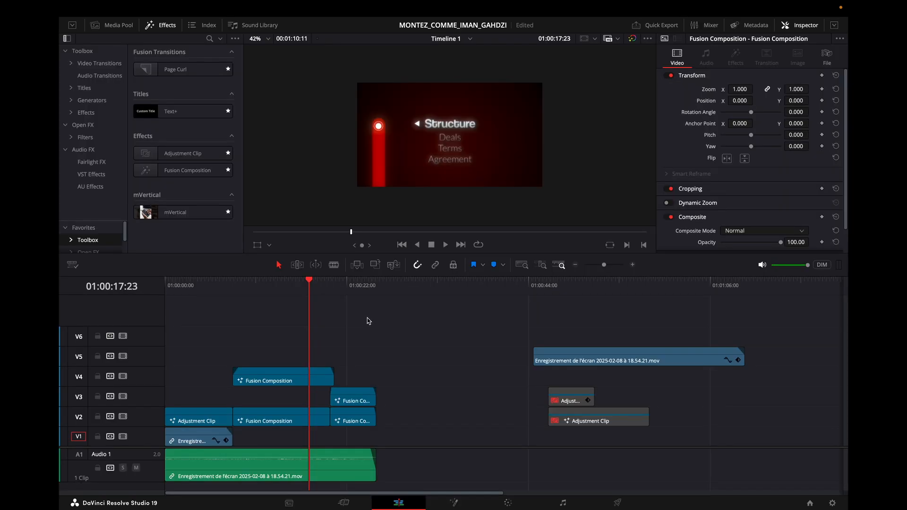
left_click_drag(555, 293, 703, 302)
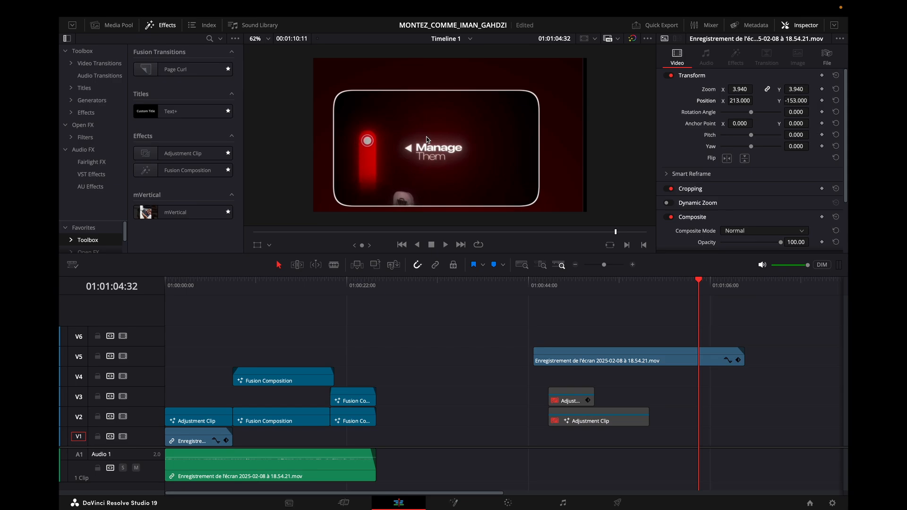
left_click_drag(701, 283, 340, 370)
Step: Place the playhead at 01:00:20:01, the start of the V3 Fusion Composition, to inspect its overlap with the V4 clip
key("super+=")
scroll(432, 353, "right", 1)
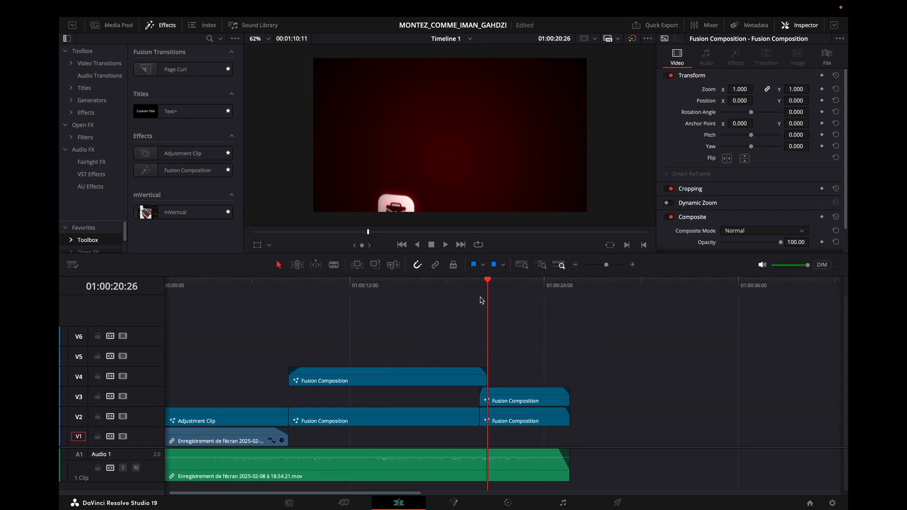
key("super+=")
scroll(523, 391, "down", 2)
scroll(523, 391, "up", 3)
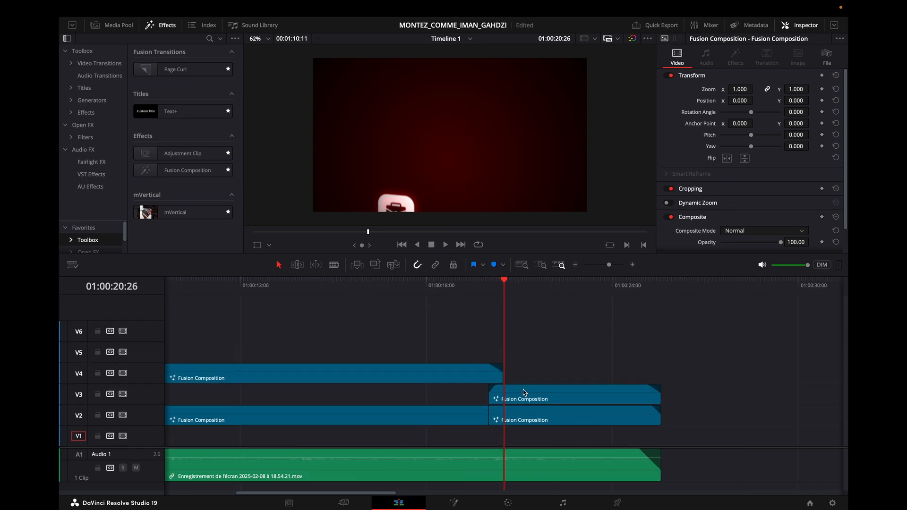
left_click_drag(482, 287, 488, 287)
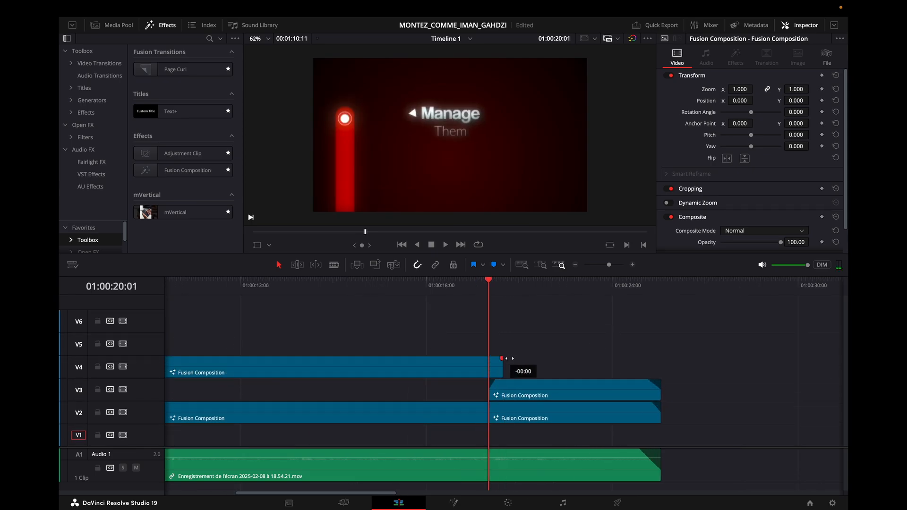